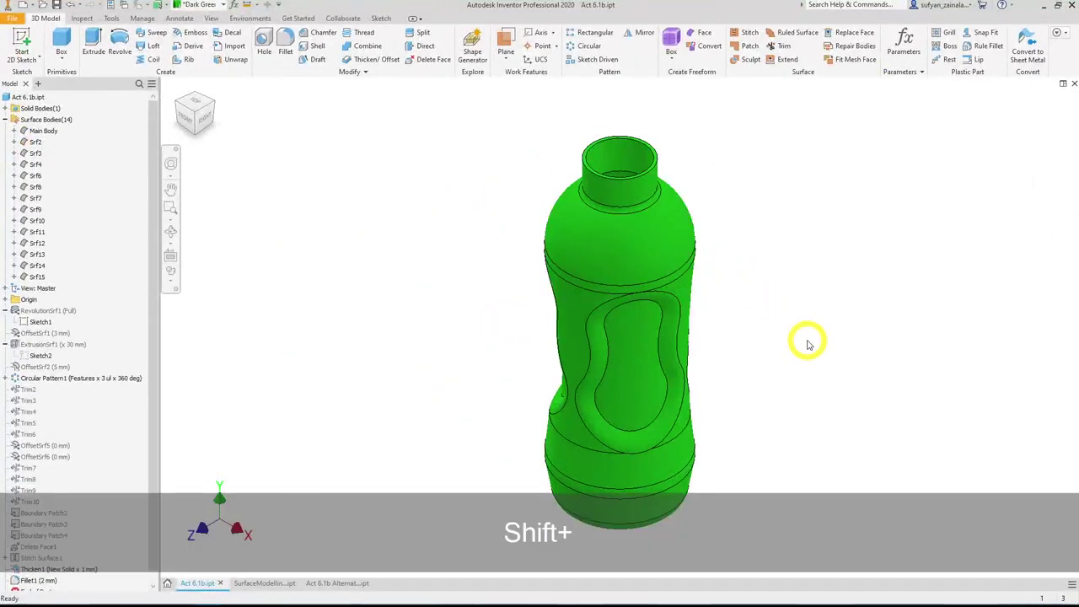
pyautogui.keyDown('shift'); pyautogui.moveTo(806, 343); pyautogui.dragTo(610, 285, button='middle'); pyautogui.keyUp('shift')
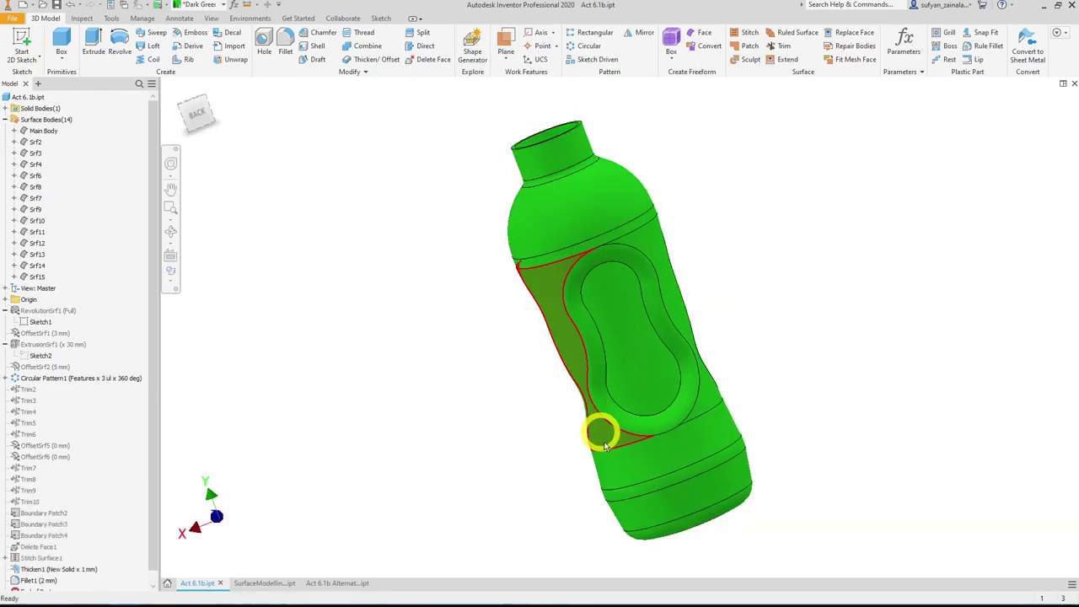
pyautogui.keyDown('shift'); pyautogui.moveTo(709, 239); pyautogui.dragTo(670, 262, button='middle'); pyautogui.keyUp('shift')
pyautogui.keyDown('shift'); pyautogui.moveTo(612, 359); pyautogui.dragTo(646, 378, button='middle'); pyautogui.keyUp('shift')
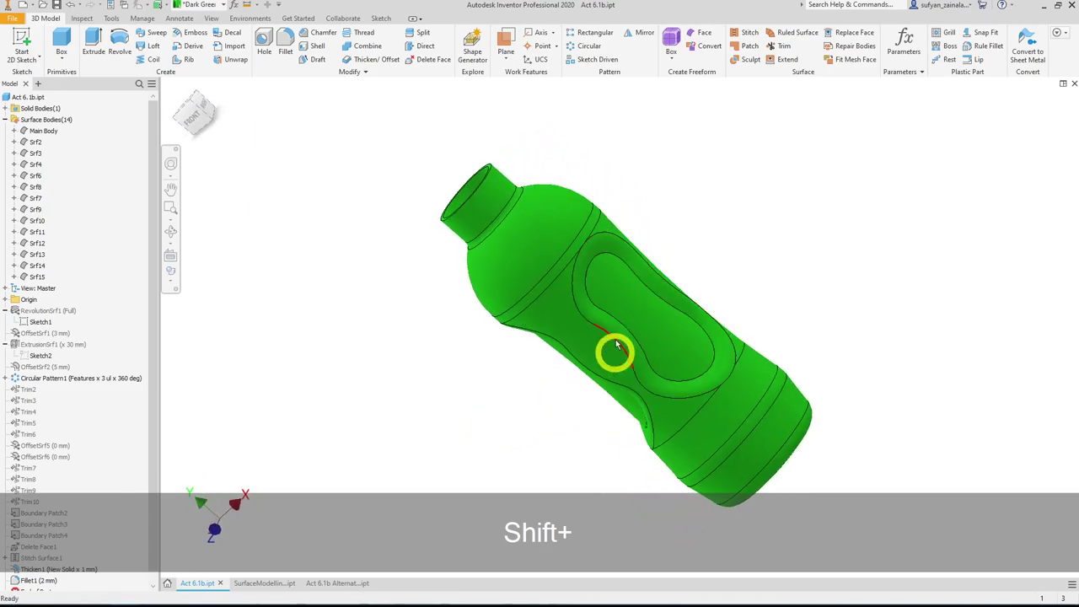
pyautogui.keyDown('shift'); pyautogui.moveTo(753, 435); pyautogui.dragTo(1004, 357, button='middle'); pyautogui.keyUp('shift')
pyautogui.click(714, 265)
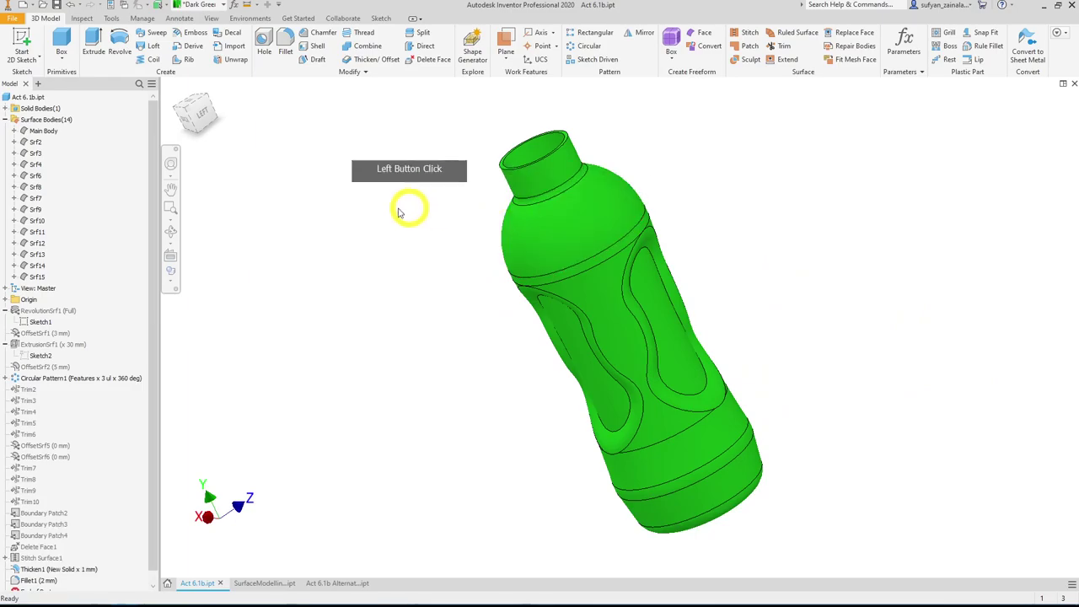
# - Create a new part from the metric Standard (mm).ipt template and make its YZ, XZ and XY origin planes visible
pyautogui.click(25, 6)
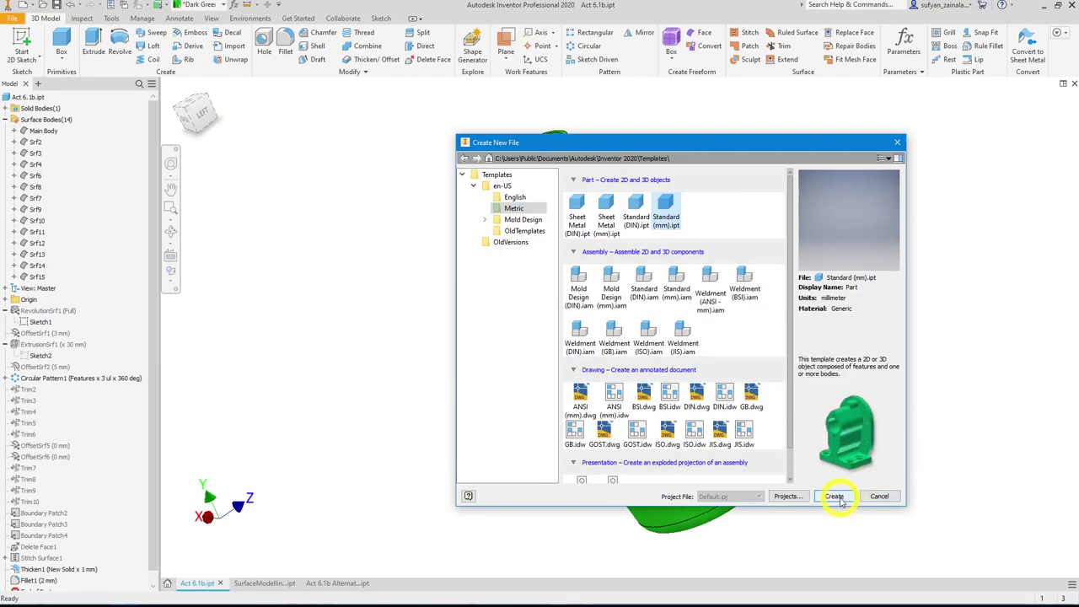
pyautogui.click(835, 497)
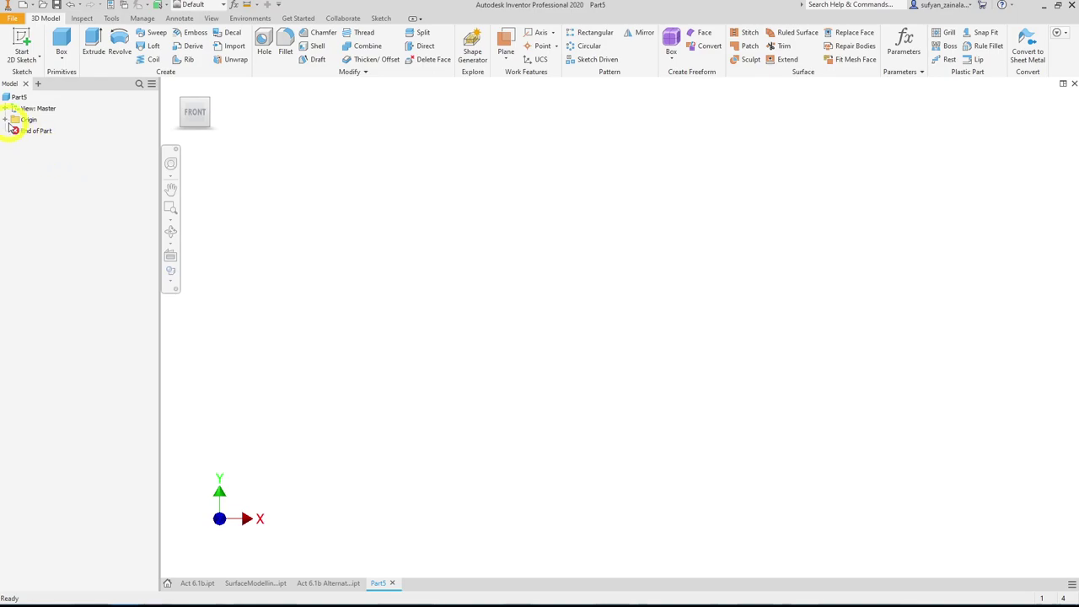
pyautogui.click(6, 120)
pyautogui.click(41, 130)
pyautogui.keyDown('shift'); pyautogui.click(46, 154); pyautogui.keyUp('shift')
pyautogui.rightClick(48, 155)
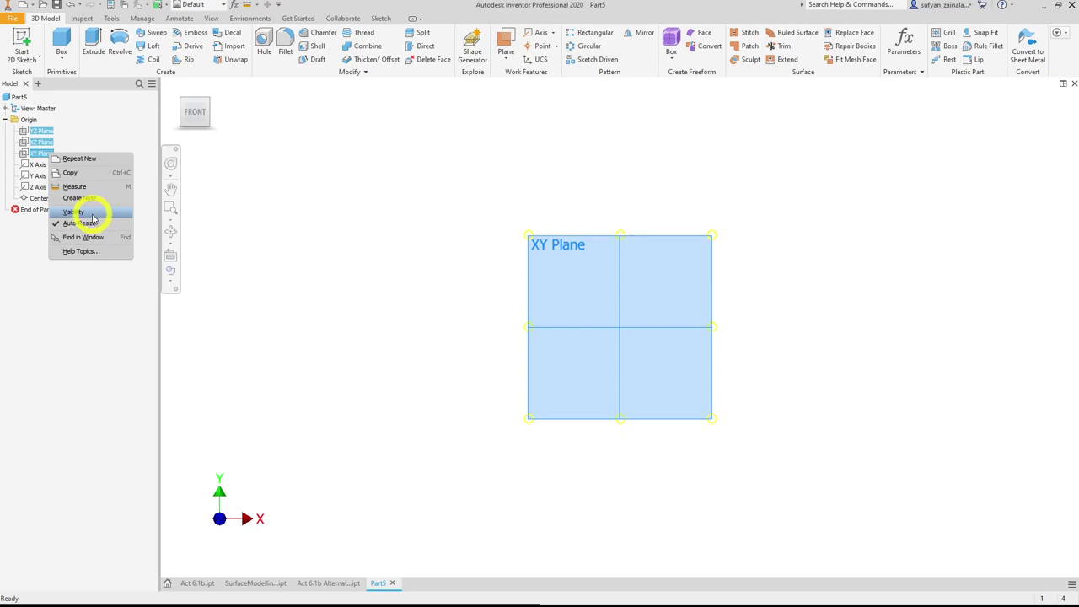
pyautogui.click(93, 215)
pyautogui.click(91, 217)
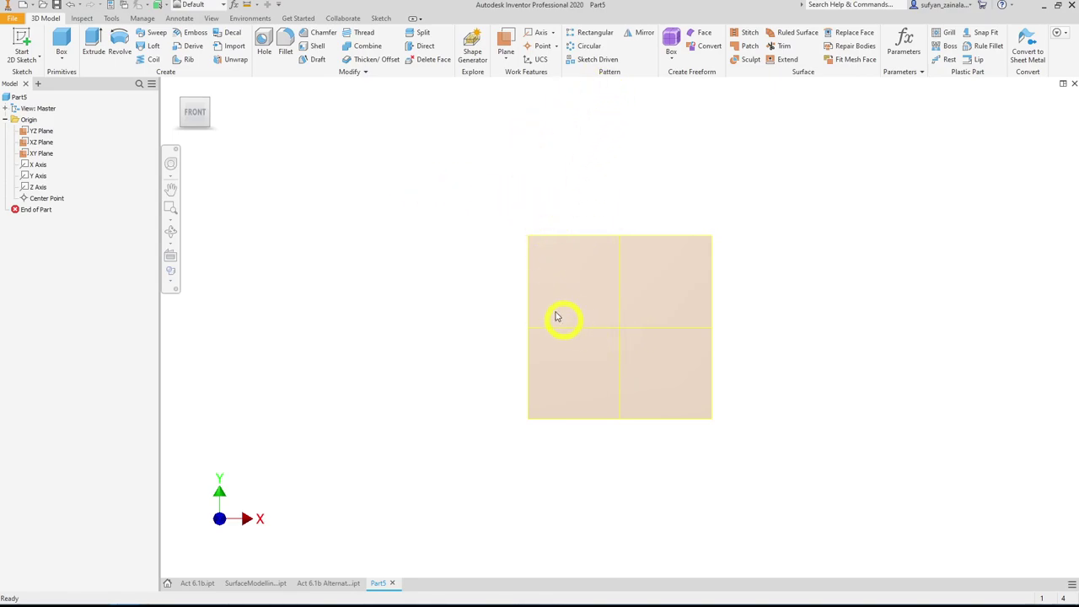
# - Start a new 2D sketch on the XY plane
pyautogui.click(620, 295)
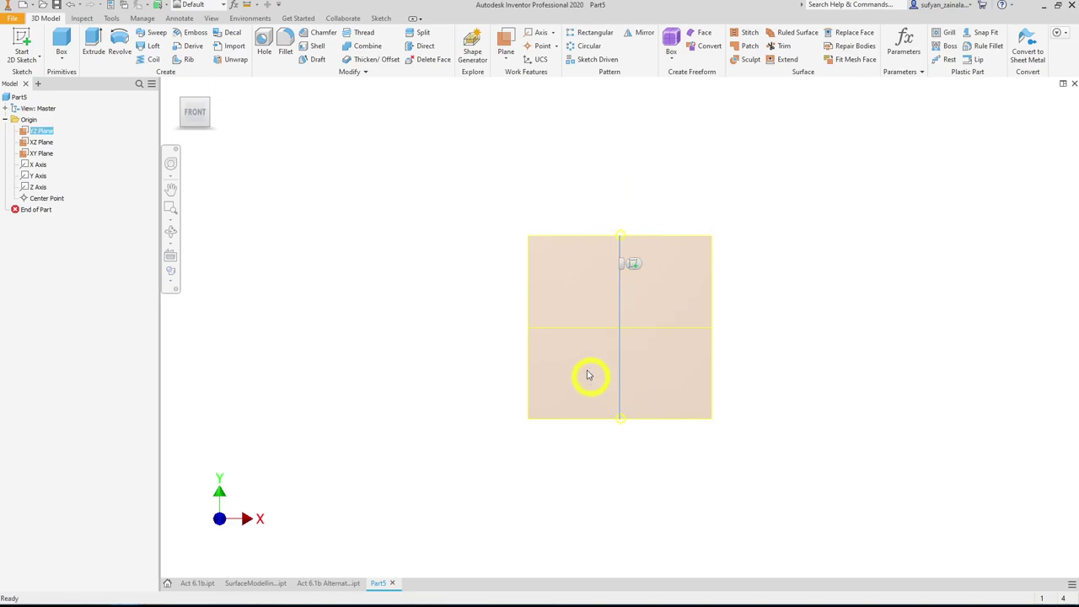
pyautogui.click(549, 242)
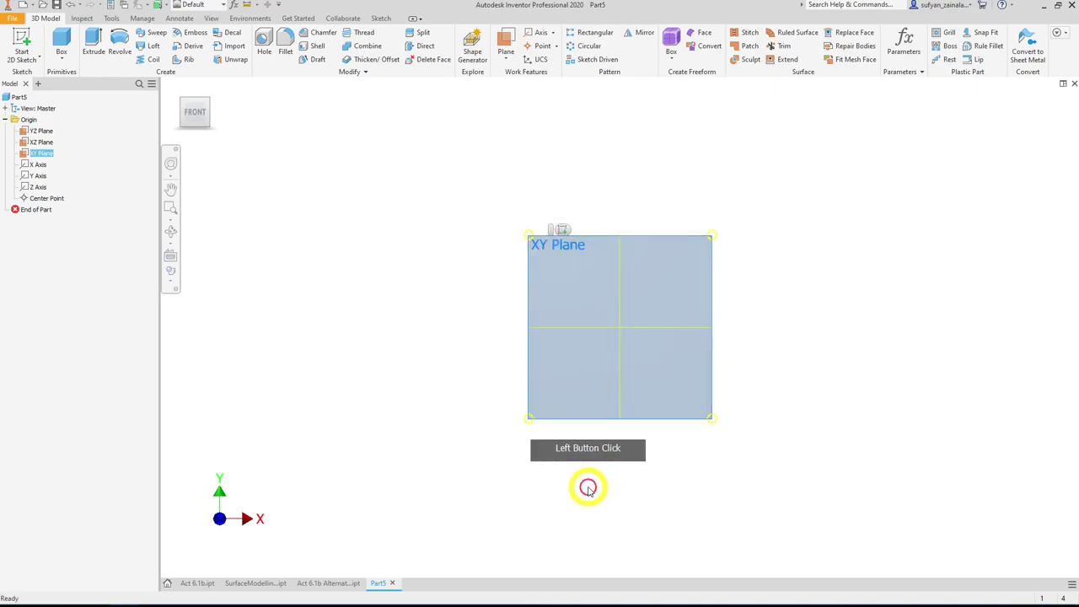
pyautogui.click(560, 229)
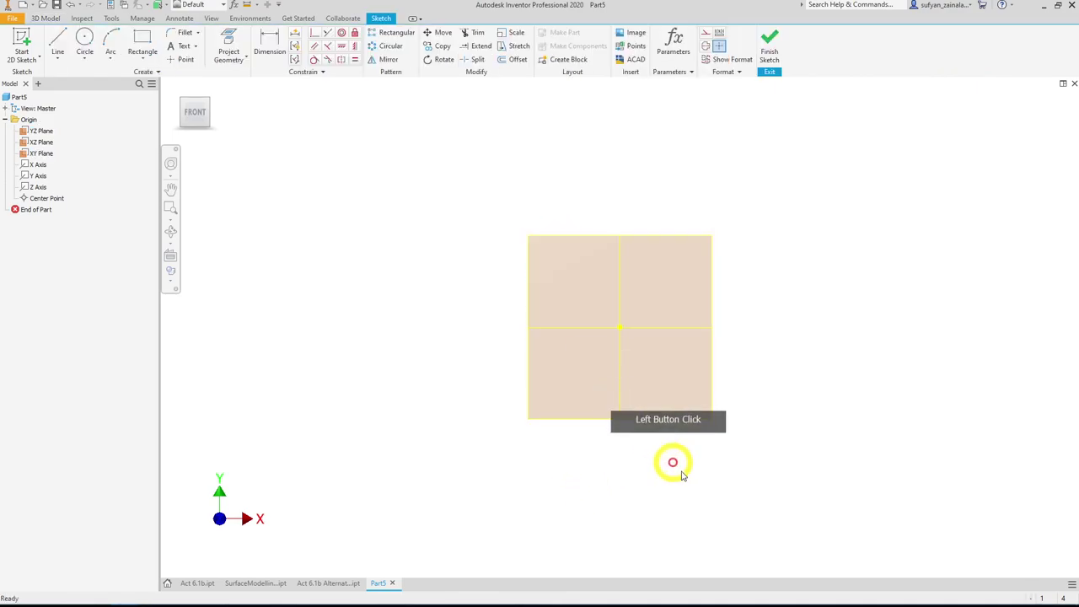
# - Draw a horizontal line about 13 mm long leftward from the origin, continued by a line slanting up and outward about 13 mm high
pyautogui.click(56, 43)
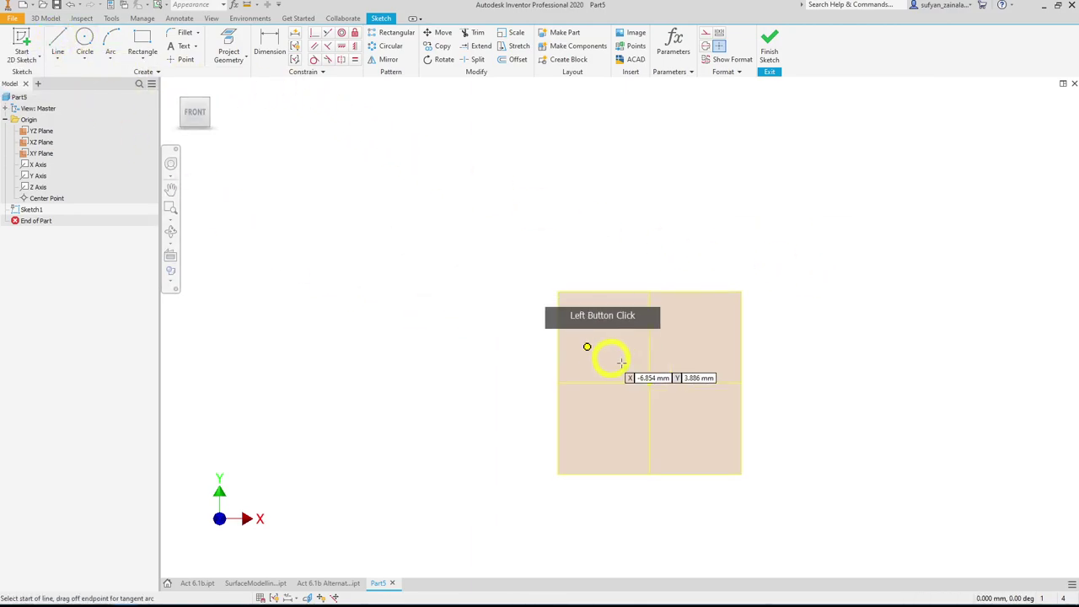
pyautogui.click(650, 383)
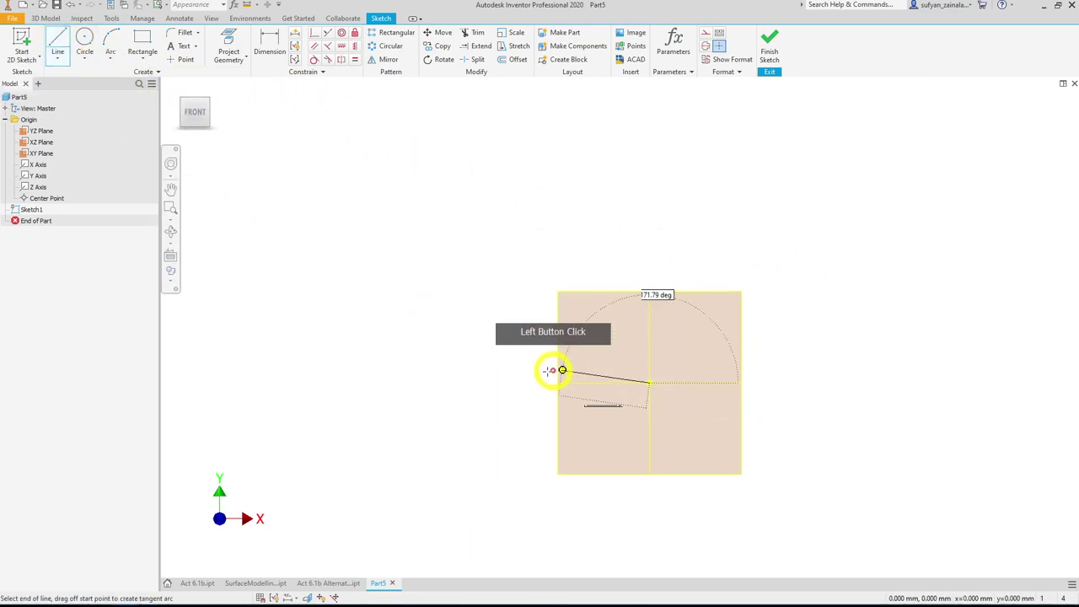
pyautogui.click(527, 383)
pyautogui.click(463, 260)
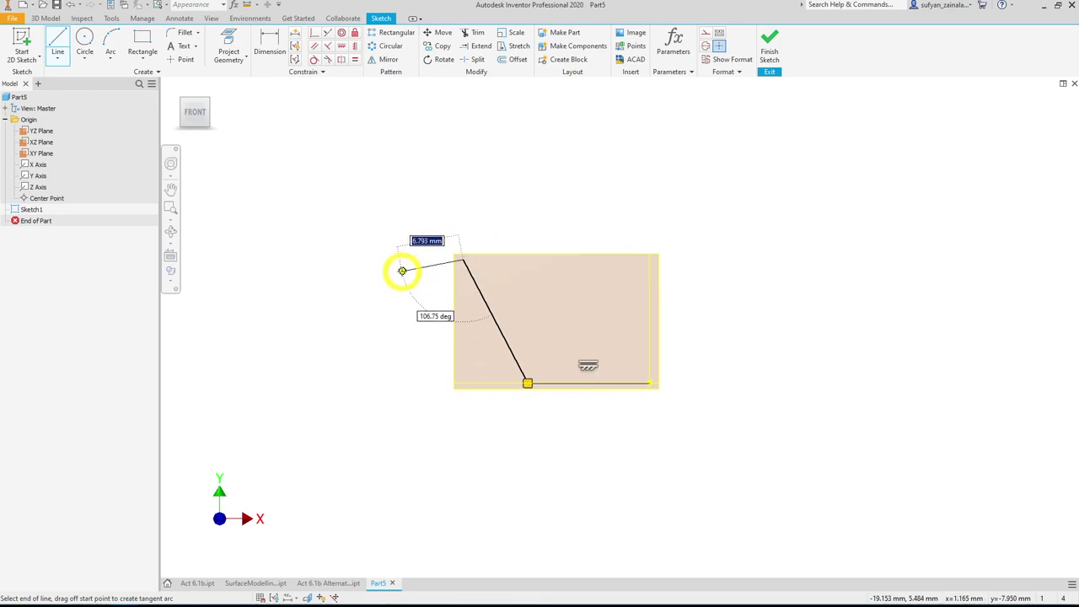
pyautogui.click(266, 44)
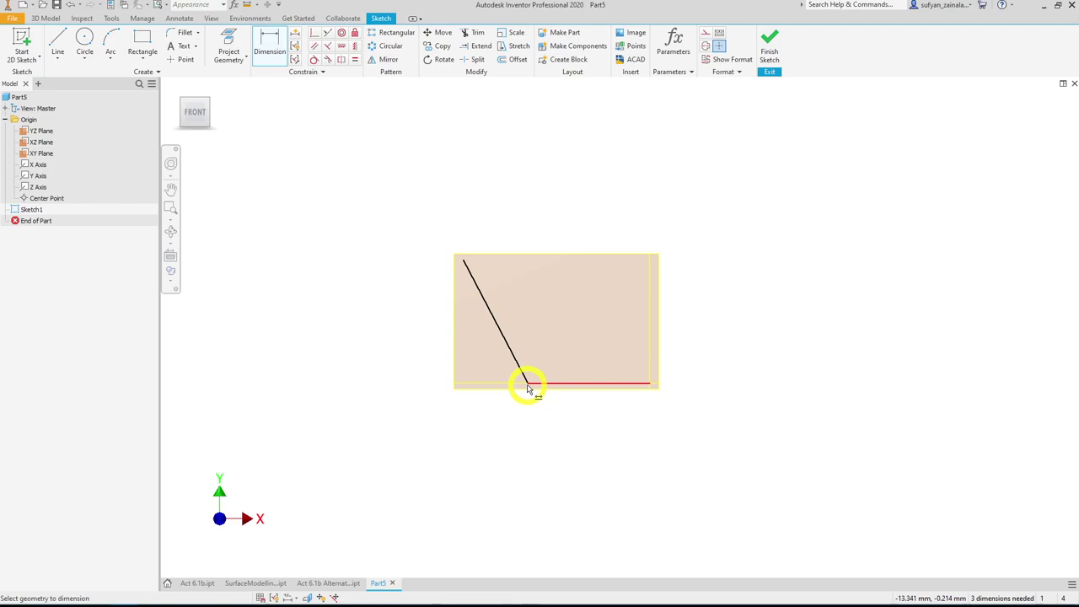
pyautogui.click(533, 386)
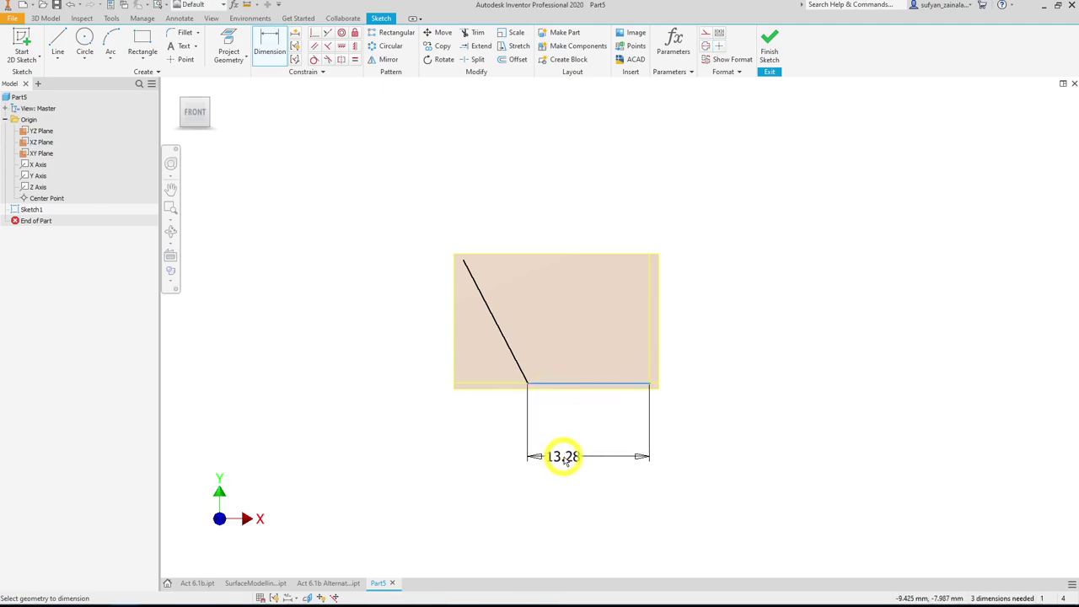
pyautogui.press('Escape')
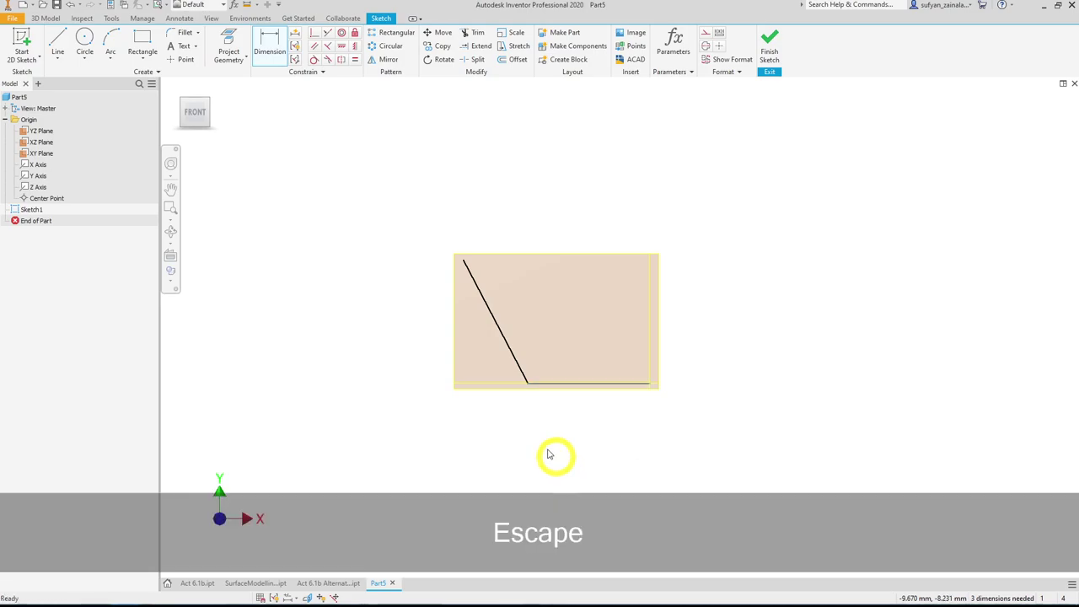
# - Project the YZ plane into the sketch and convert the projected vertical line to a centerline
pyautogui.click(228, 47)
pyautogui.click(632, 304)
pyautogui.click(650, 309)
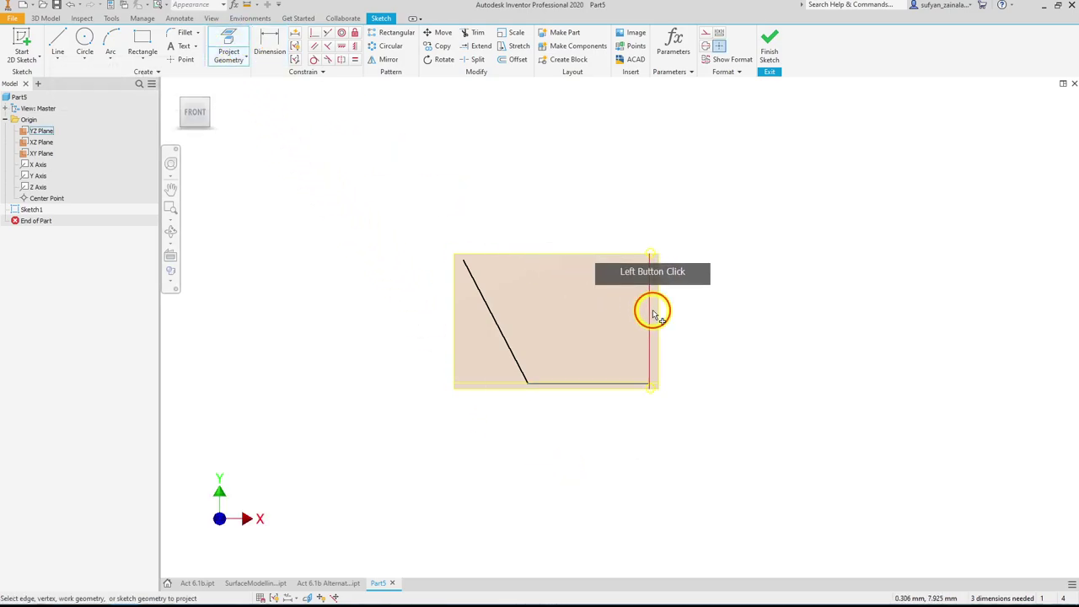
pyautogui.click(908, 481)
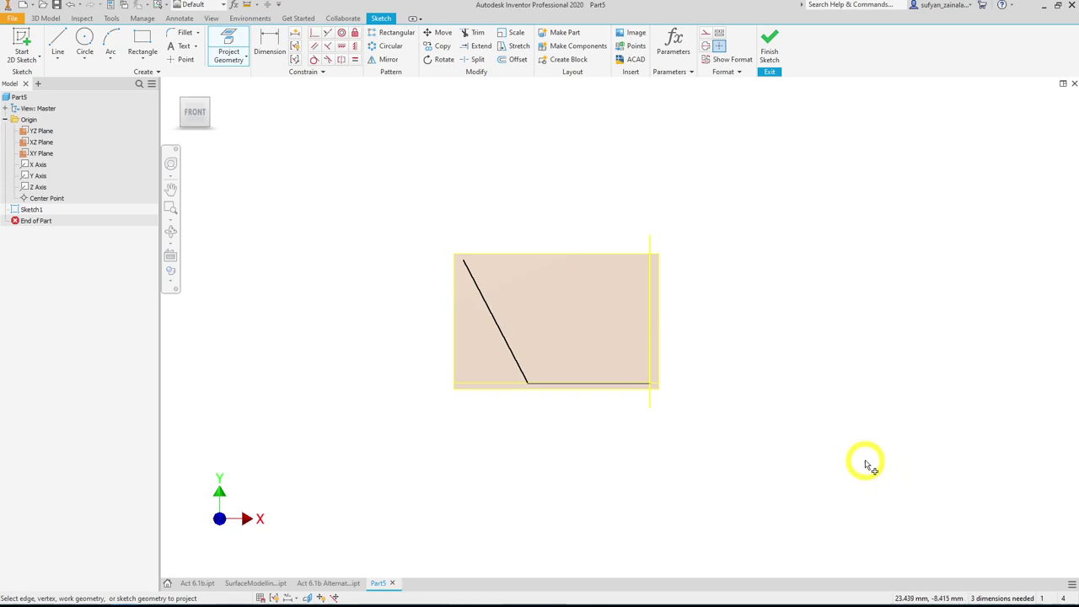
pyautogui.press('Escape')
pyautogui.click(650, 306)
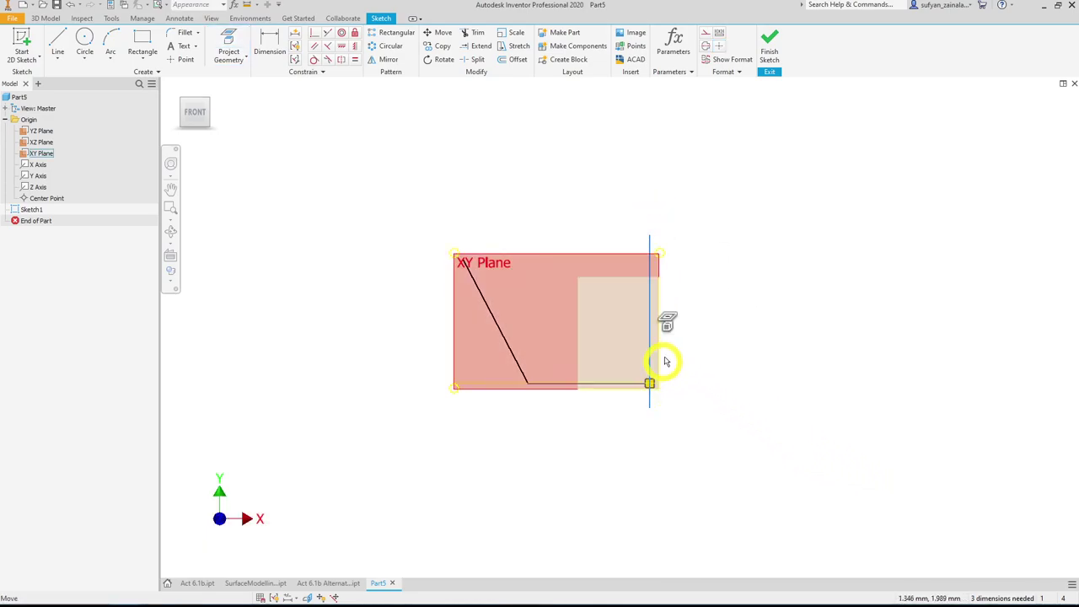
pyautogui.click(706, 48)
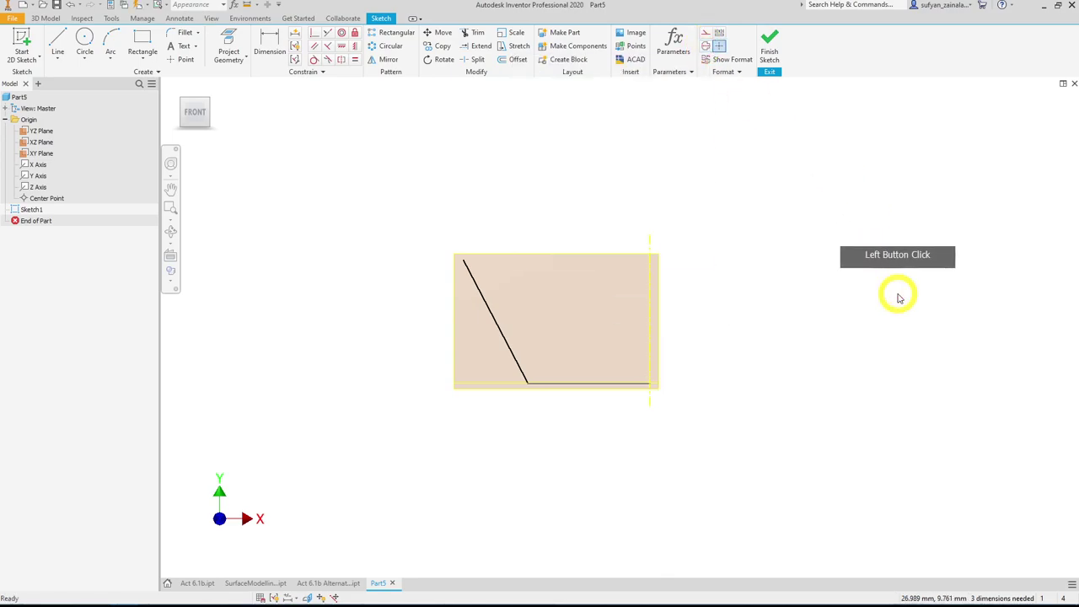
# - Add a 35 mm diameter dimension between the centerline and the outer end of the horizontal base line
pyautogui.click(271, 48)
pyautogui.click(461, 295)
pyautogui.click(540, 390)
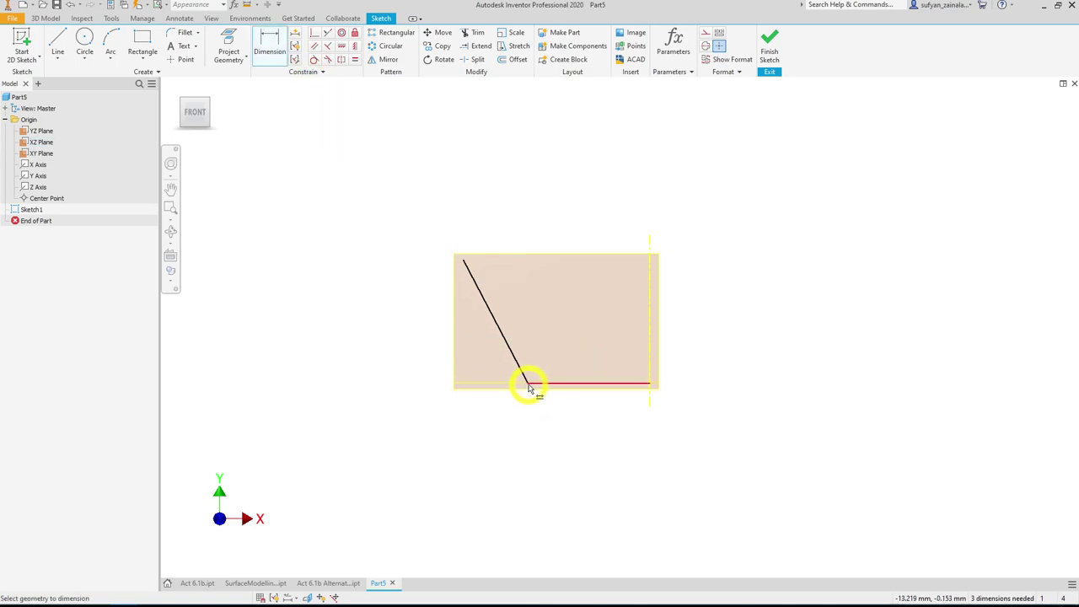
pyautogui.click(644, 354)
pyautogui.click(520, 389)
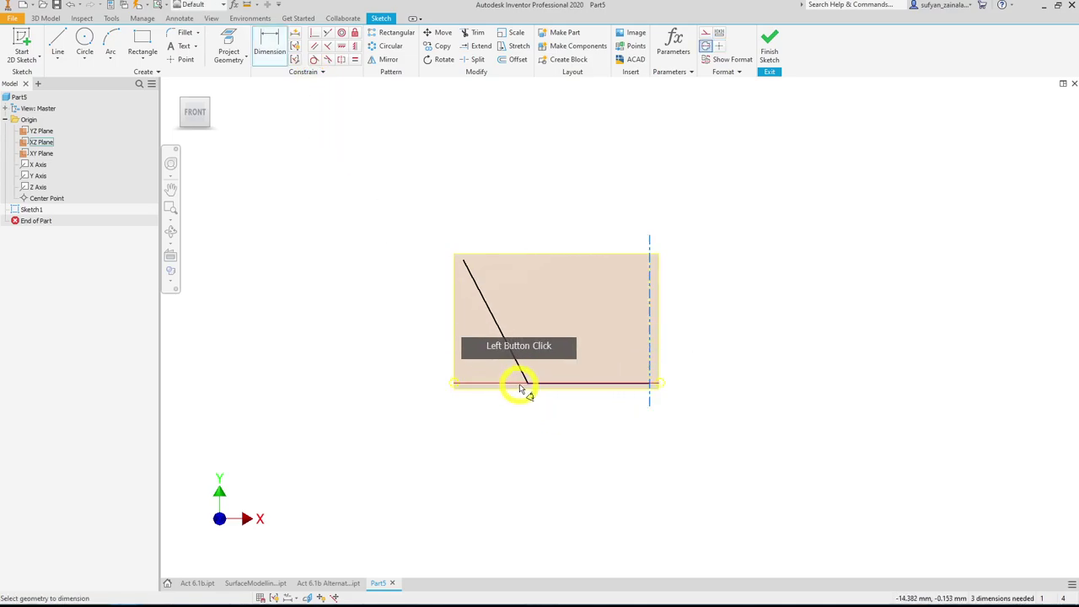
pyautogui.click(528, 386)
pyautogui.click(609, 475)
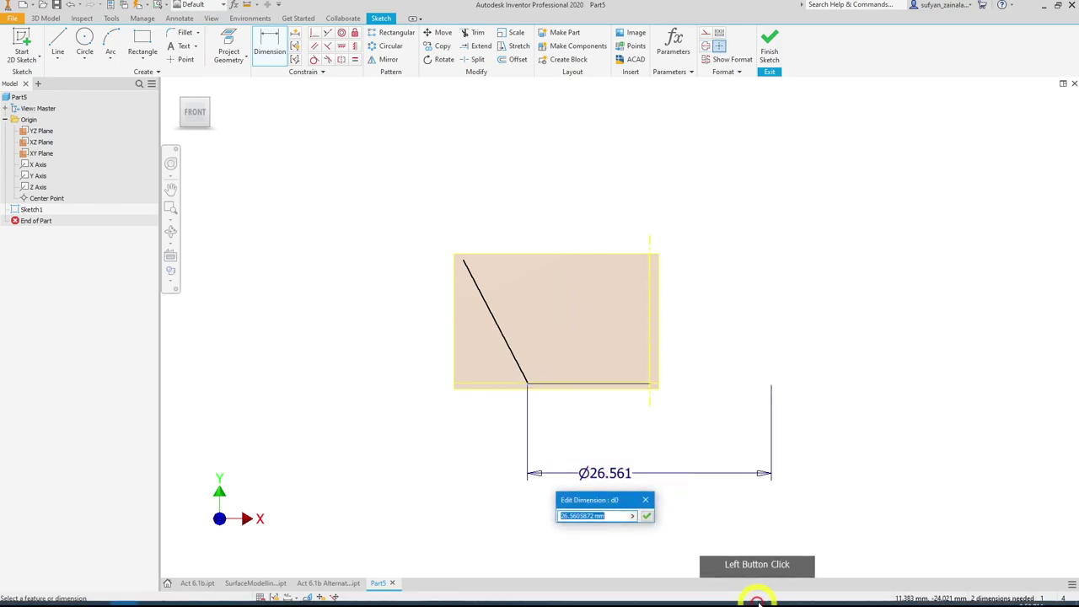
pyautogui.write('35')
pyautogui.press('Return')
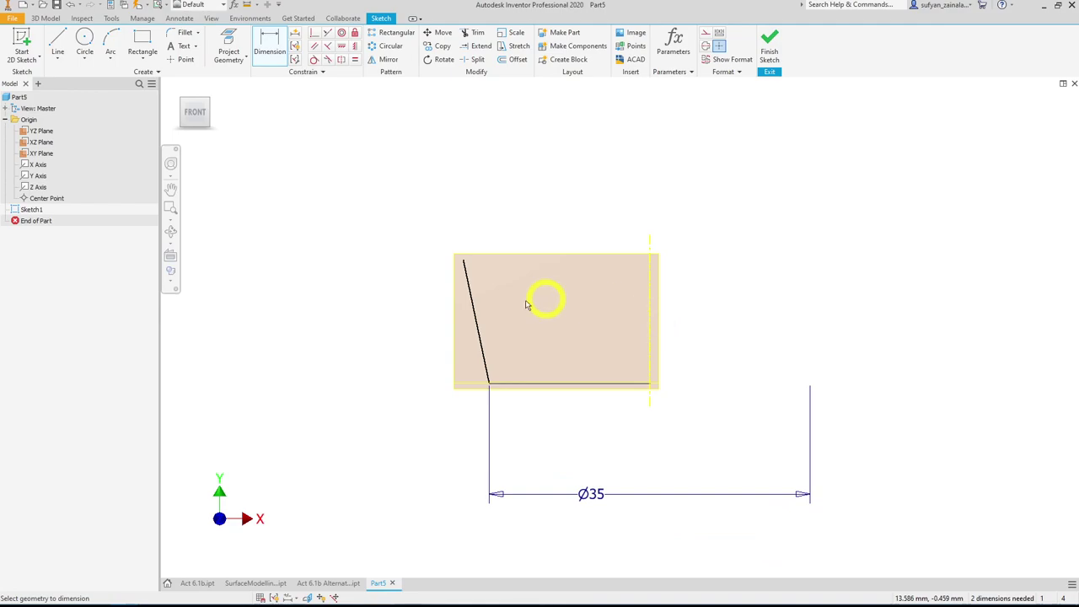
# - Dimension the vertical height of the slanted line as 15 mm
pyautogui.click(480, 340)
pyautogui.click(356, 320)
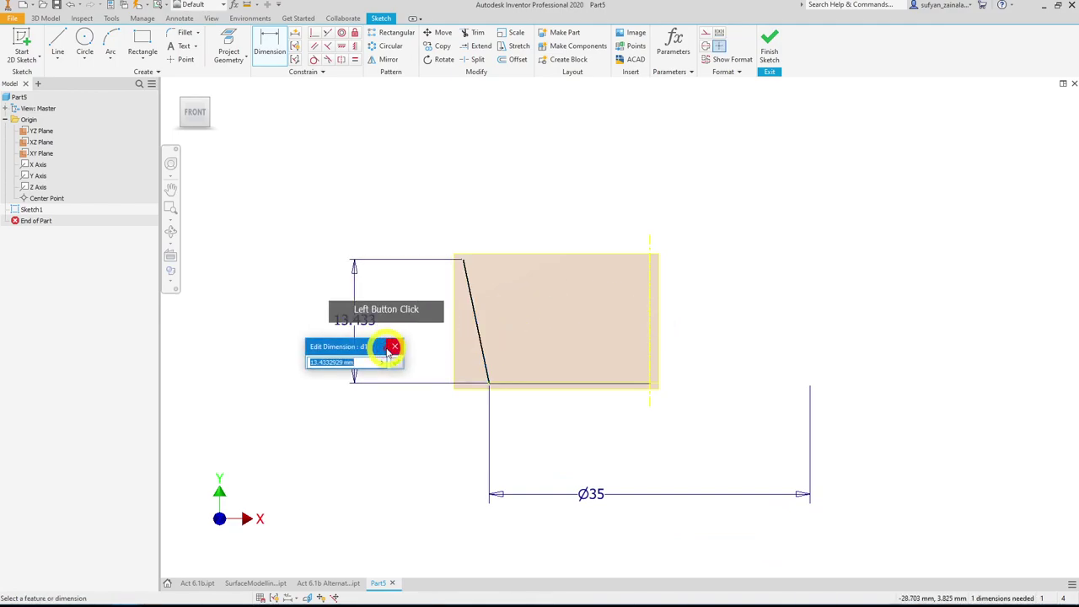
pyautogui.write('15')
pyautogui.press('Return')
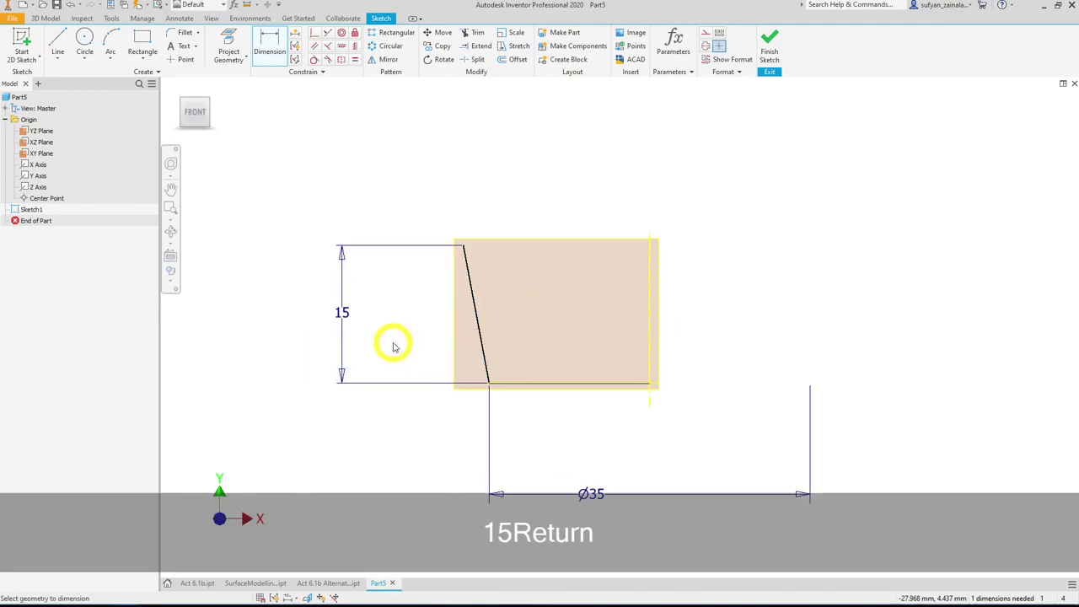
# - Dimension the angle between the slanted line and the centerline as 10 degrees
pyautogui.click(482, 331)
pyautogui.click(651, 332)
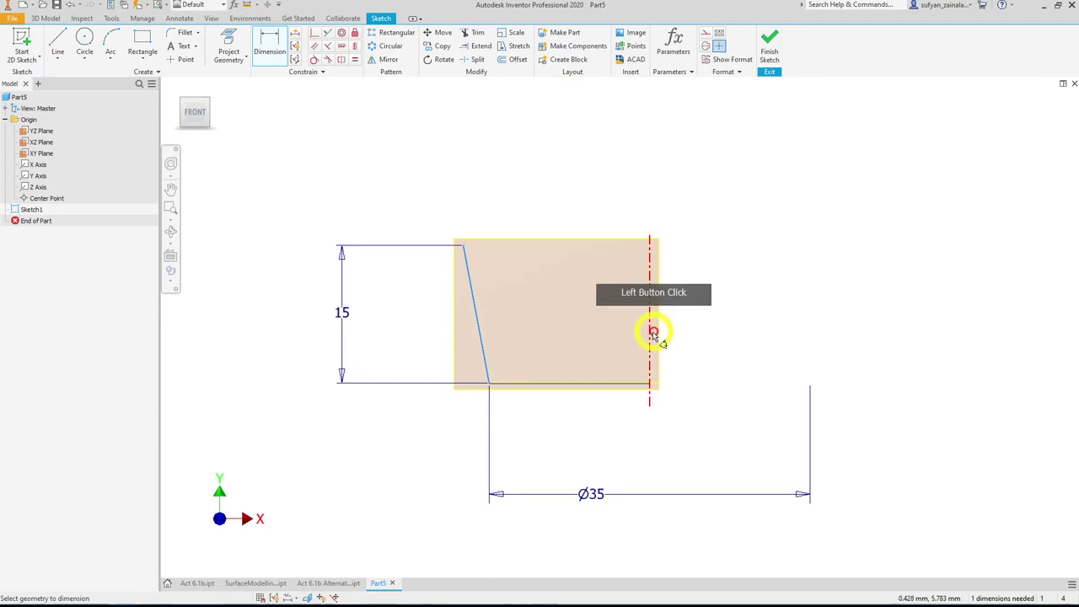
pyautogui.click(590, 202)
pyautogui.write('10')
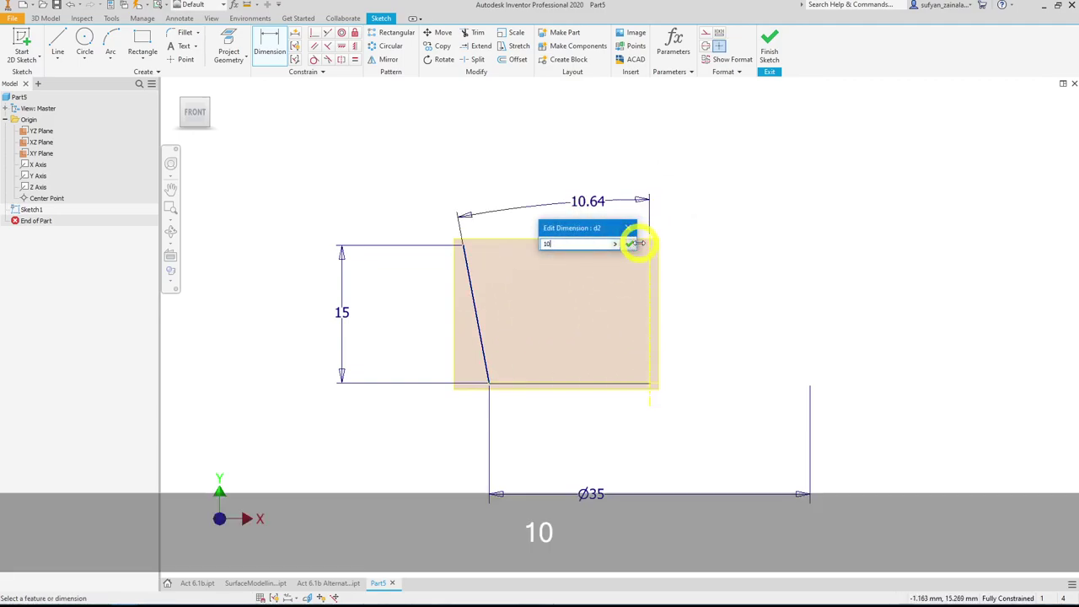
pyautogui.press('Return')
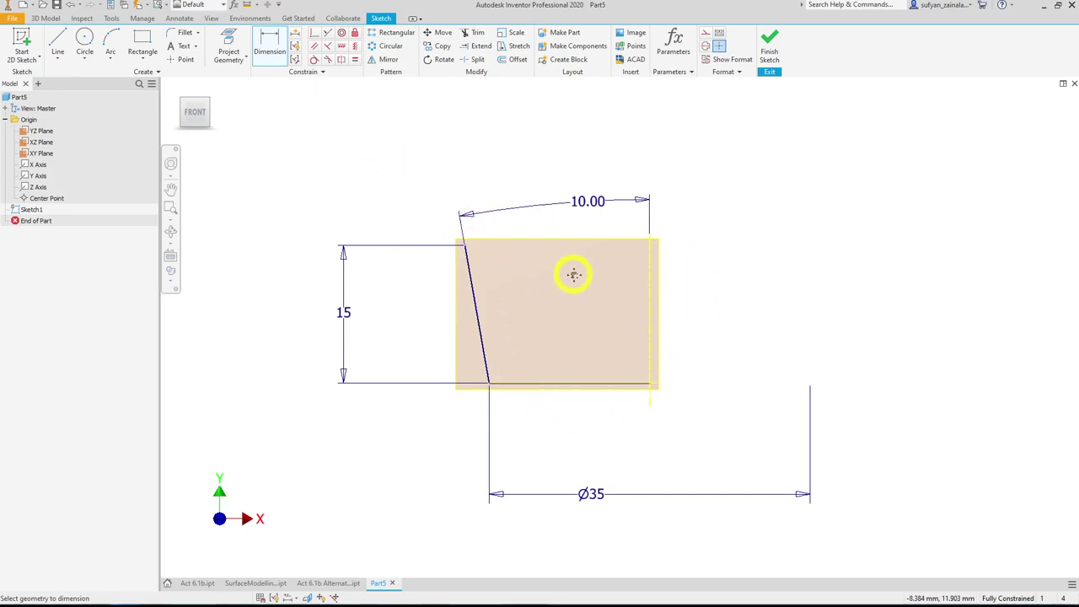
# - Draw a circle about 149 mm in diameter, centered up and to the left of the profile, passing through the slanted line's upper endpoint
pyautogui.moveTo(573, 278); pyautogui.dragTo(638, 351, button='middle')
pyautogui.scroll(-3, 639, 352)
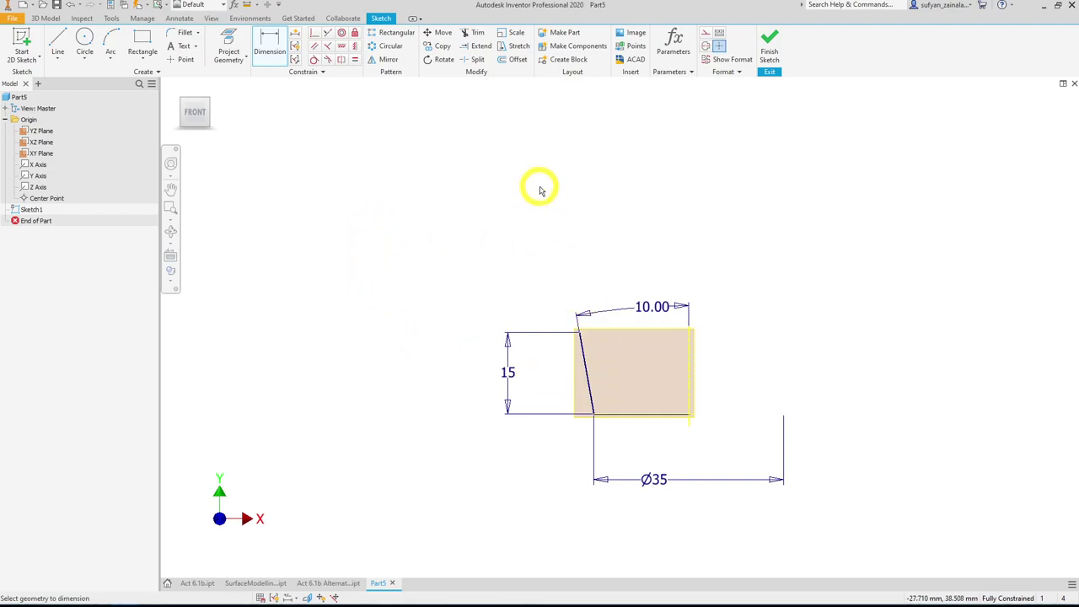
pyautogui.click(86, 43)
pyautogui.click(279, 162)
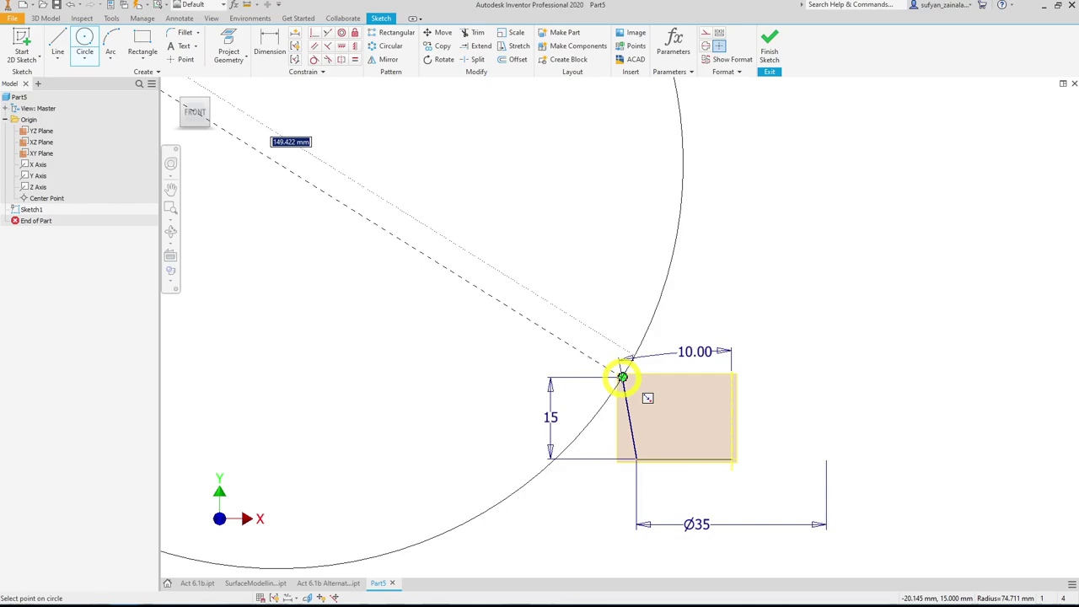
pyautogui.click(622, 377)
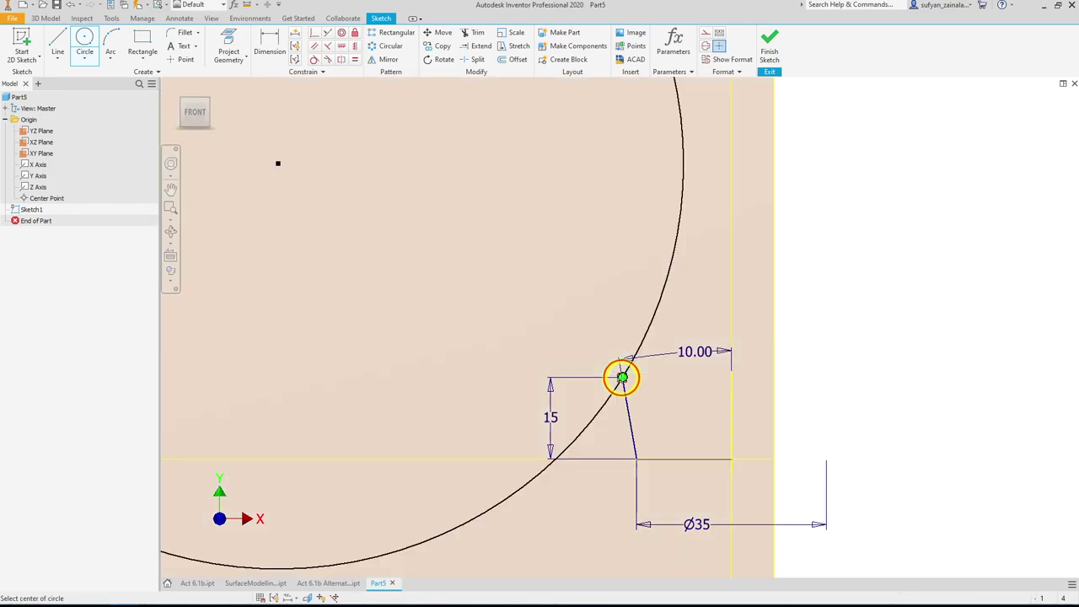
pyautogui.scroll(-2, 675, 505)
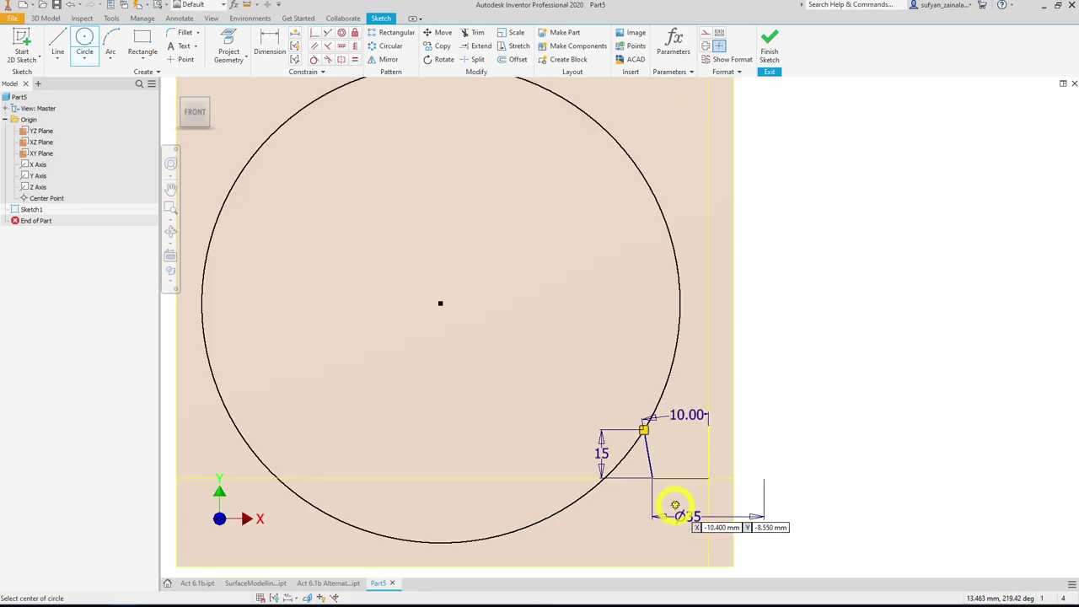
# - Dimension the circle through the slanted line's upper endpoint as a radius of 120 mm
pyautogui.click(270, 44)
pyautogui.click(669, 366)
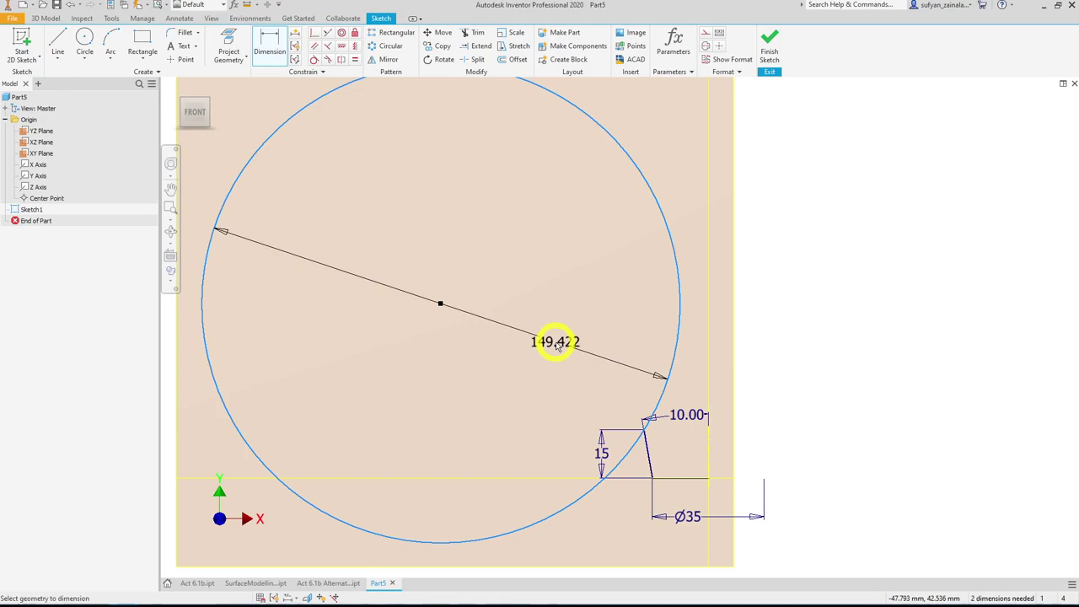
pyautogui.rightClick(556, 344)
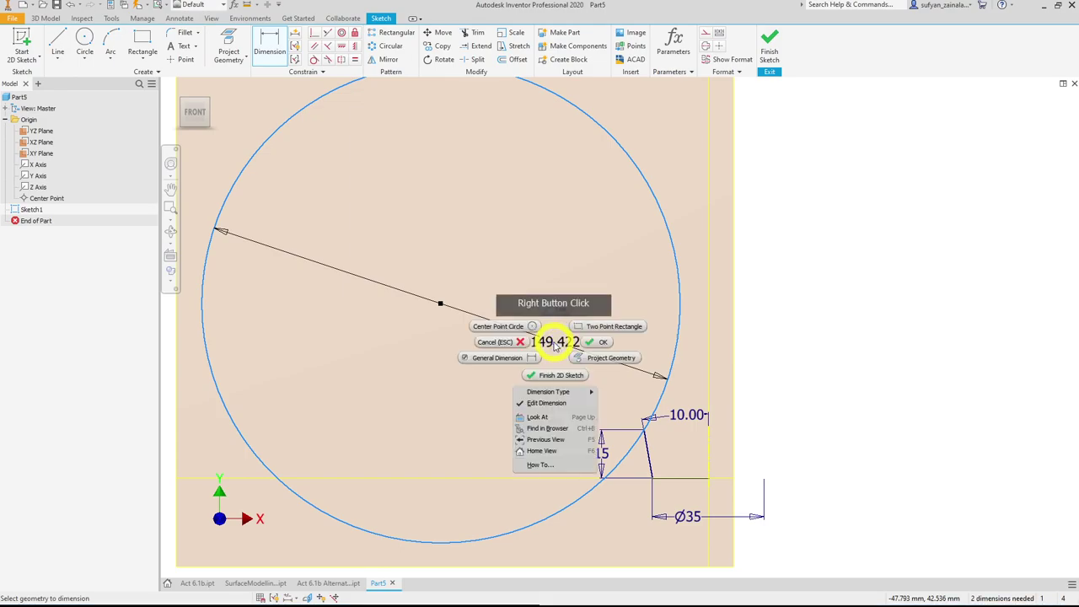
pyautogui.click(549, 392)
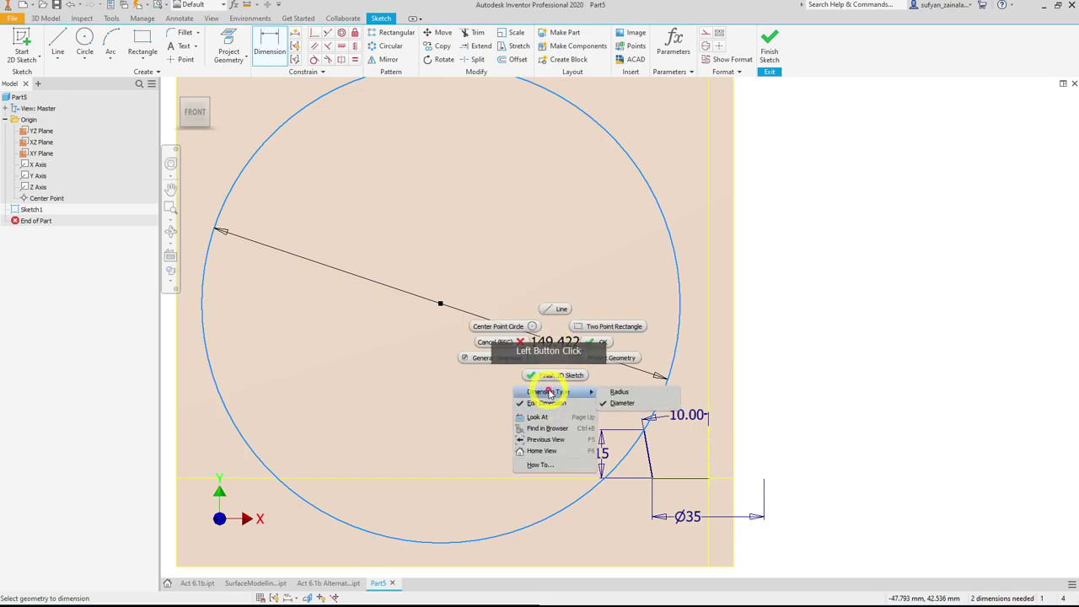
pyautogui.click(628, 393)
pyautogui.click(600, 331)
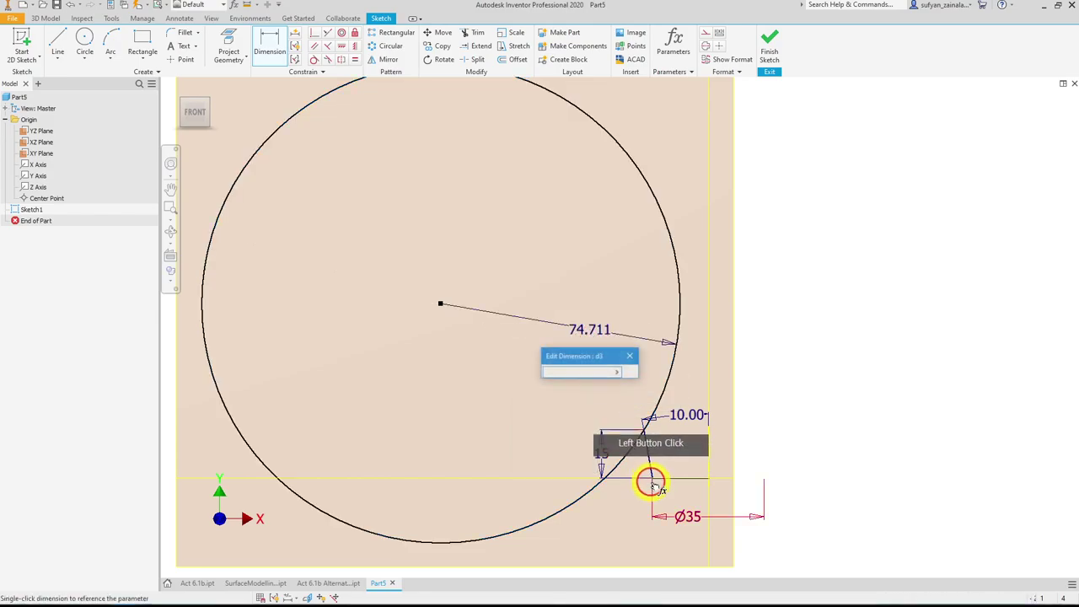
pyautogui.write('120')
pyautogui.press('Return')
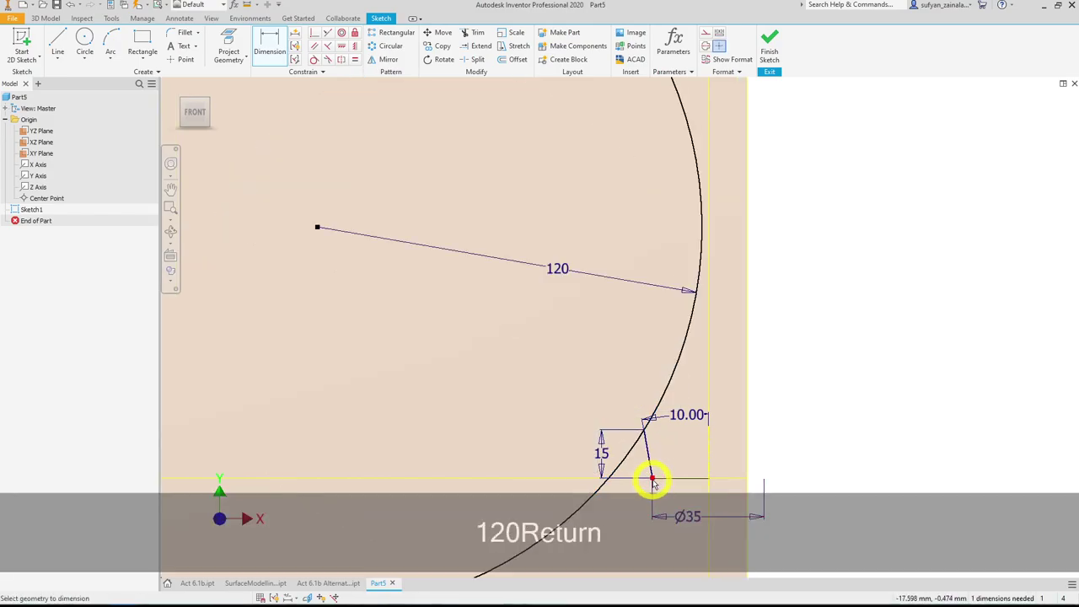
# - Dimension the vertical distance between the 120 mm radius circle's center and the horizontal axis as 35 mm
pyautogui.scroll(-3, 571, 374)
pyautogui.moveTo(666, 342); pyautogui.dragTo(669, 338, button='middle')
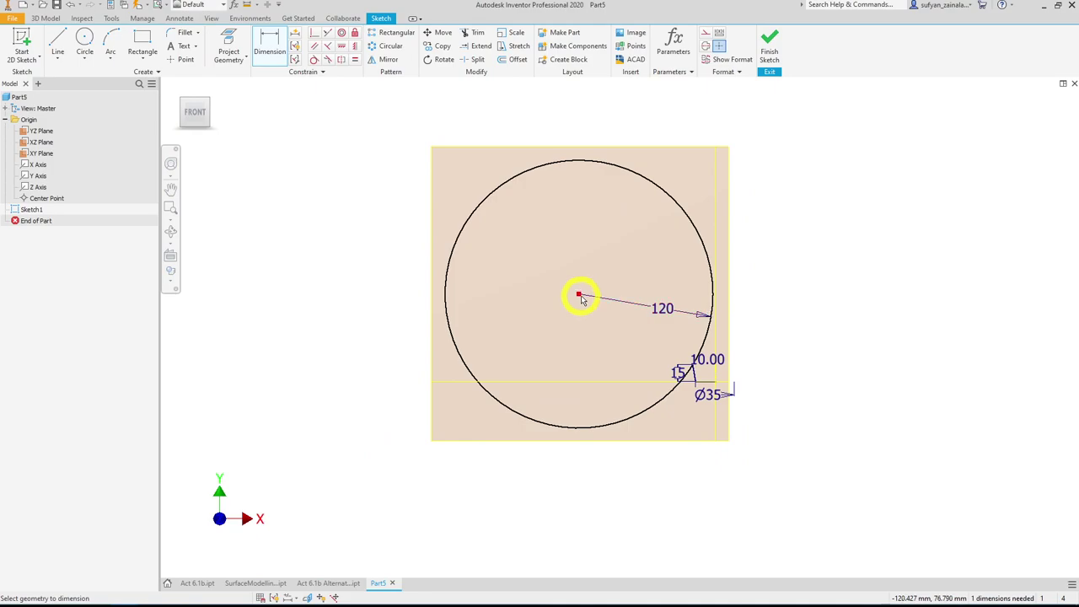
pyautogui.click(580, 296)
pyautogui.click(578, 381)
pyautogui.click(504, 324)
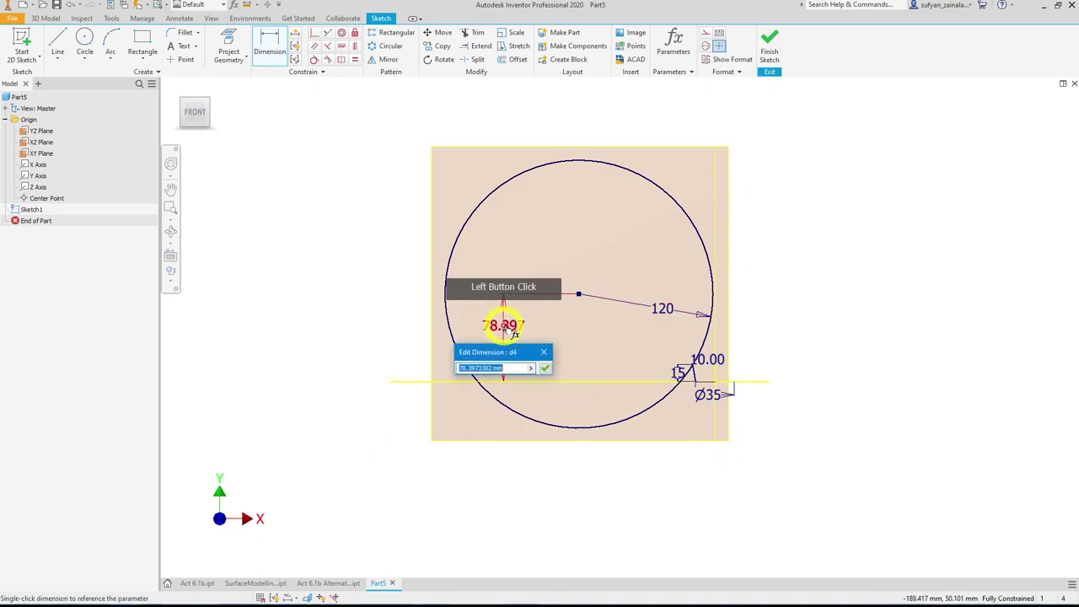
pyautogui.write('35')
pyautogui.press('Return')
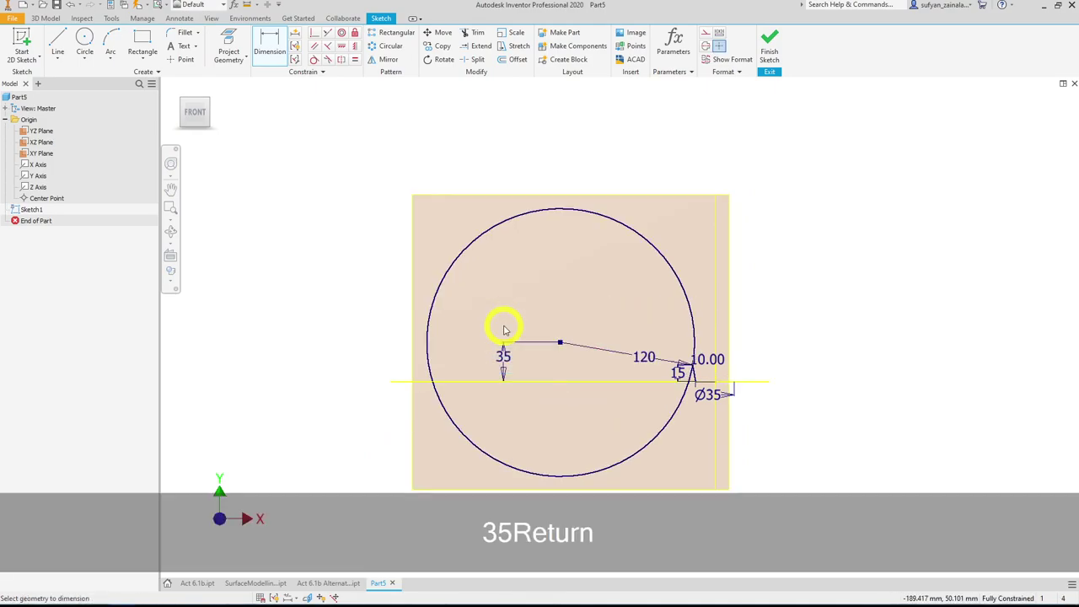
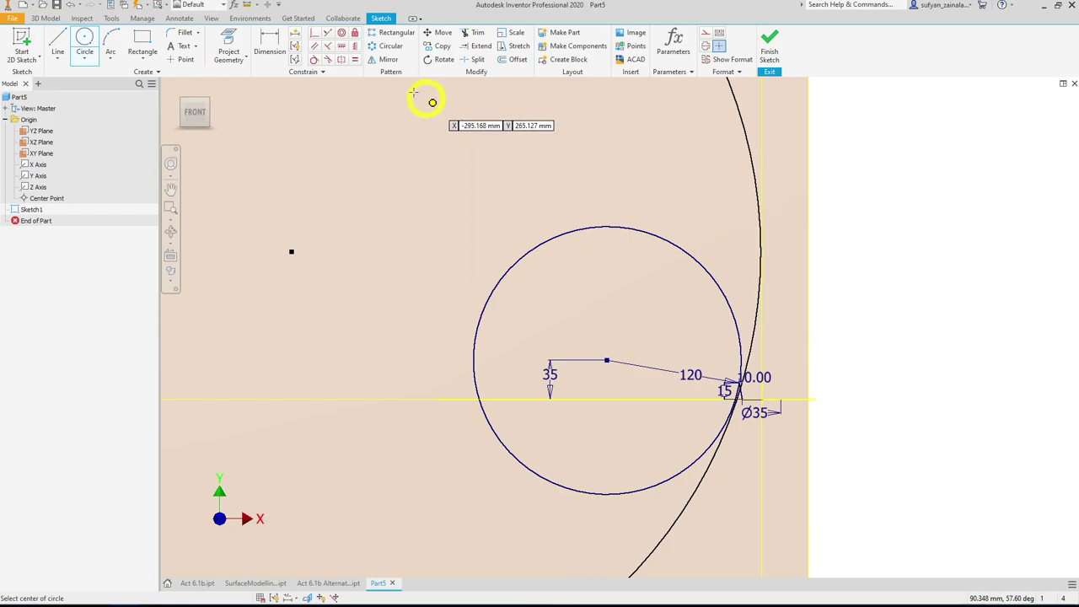
# - Dimension the large circle as a radius of 300 mm instead of a diameter
pyautogui.click(768, 244)
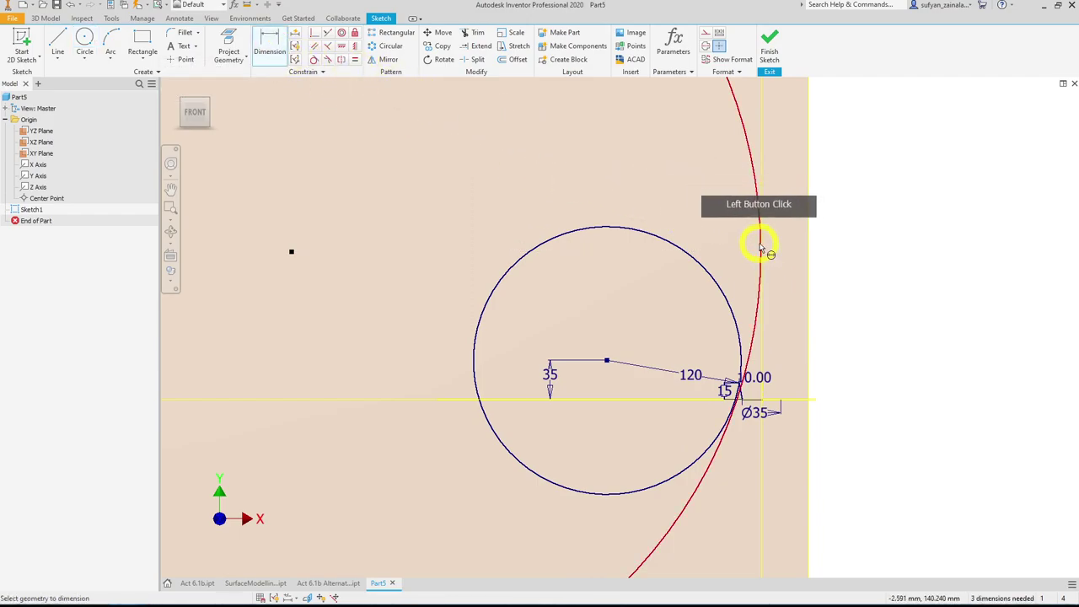
pyautogui.click(711, 225)
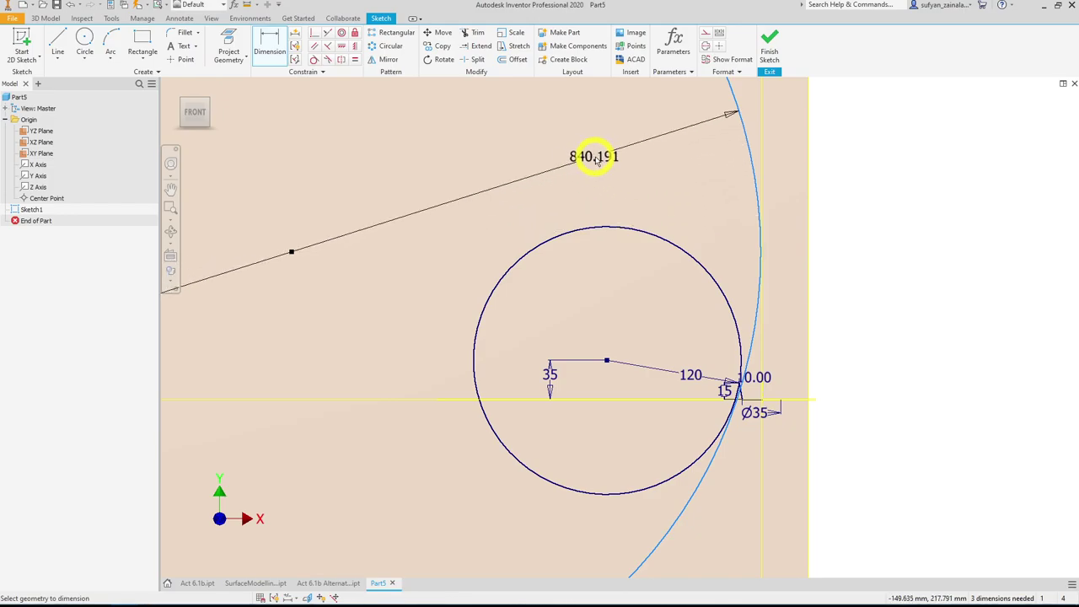
pyautogui.scroll(-4, 593, 161)
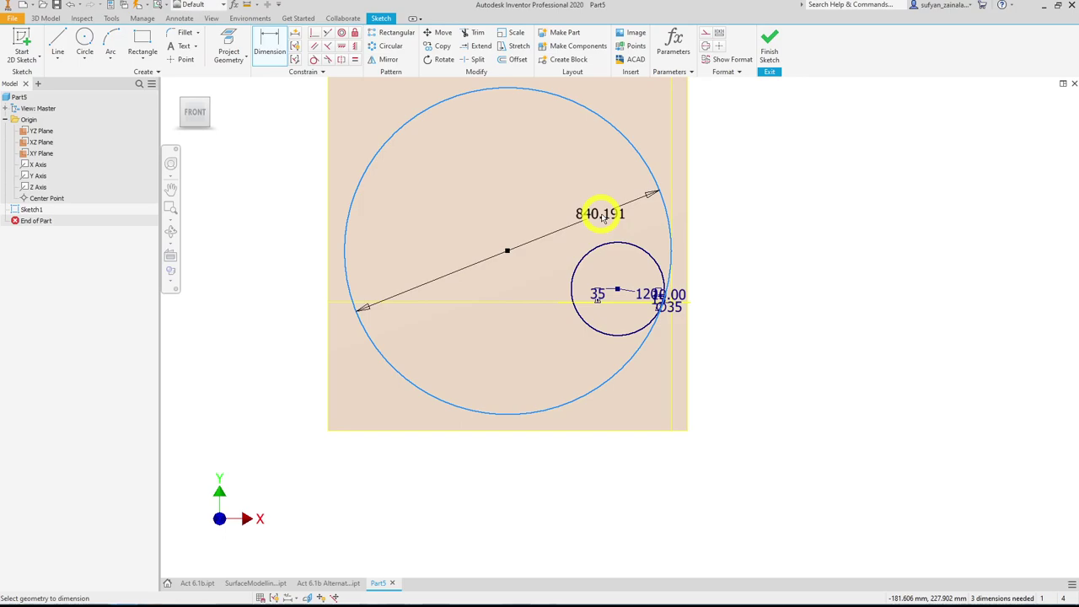
pyautogui.rightClick(603, 217)
pyautogui.moveTo(604, 265)
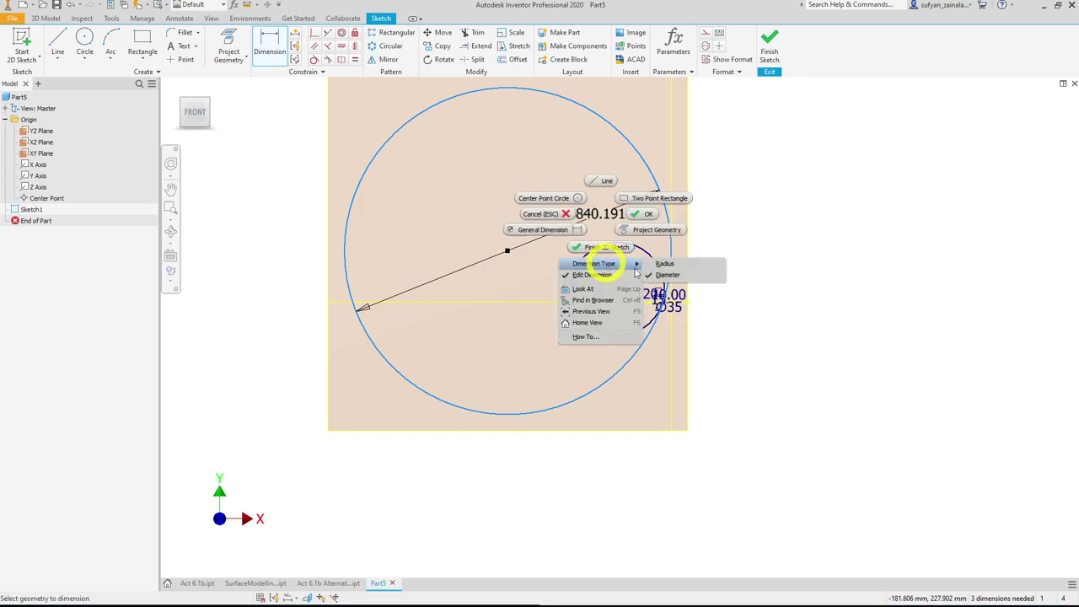
pyautogui.click(701, 268)
pyautogui.click(645, 225)
pyautogui.write('3')
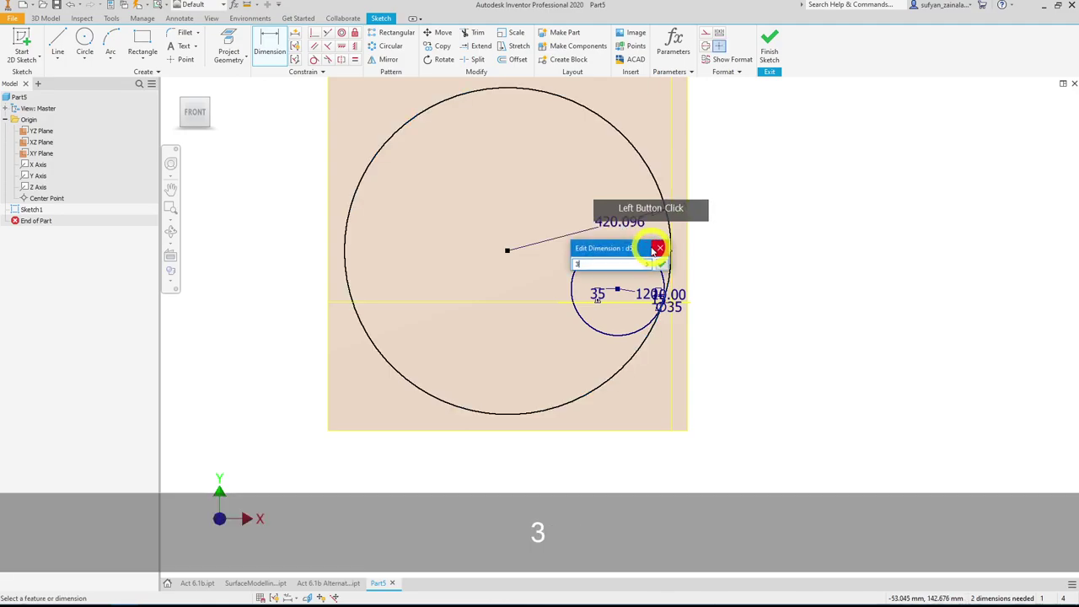
pyautogui.write('00')
pyautogui.press('Return')
pyautogui.scroll(3, 666, 261)
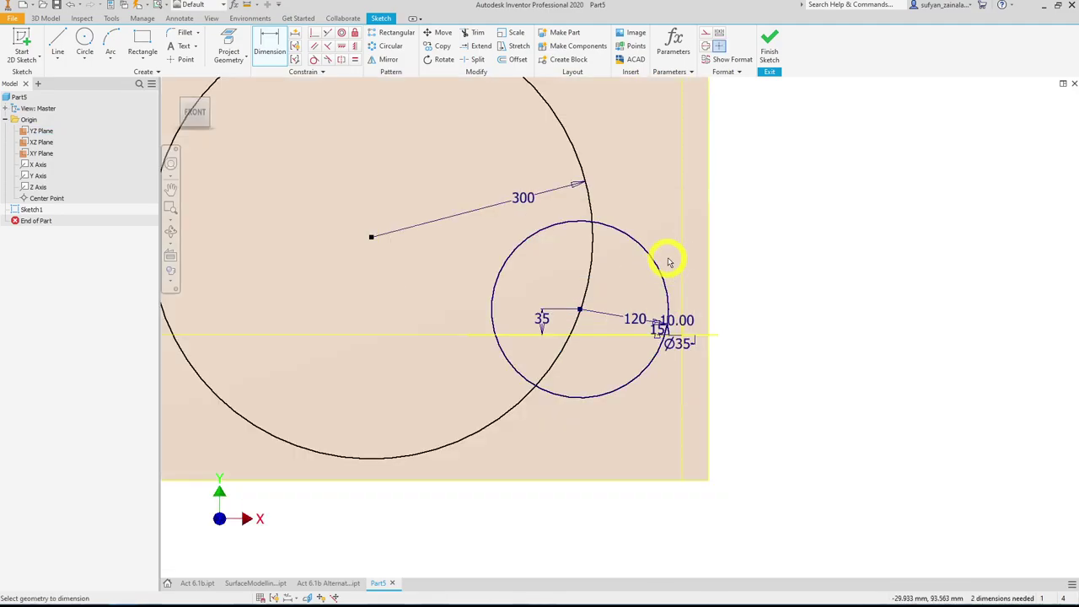
pyautogui.click(590, 258)
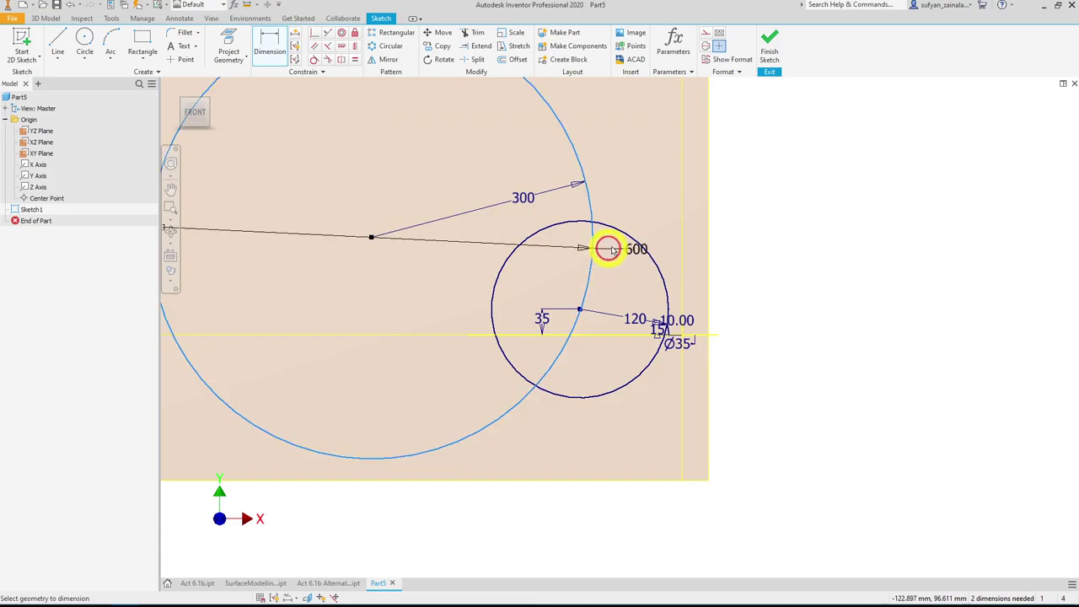
pyautogui.click(627, 245)
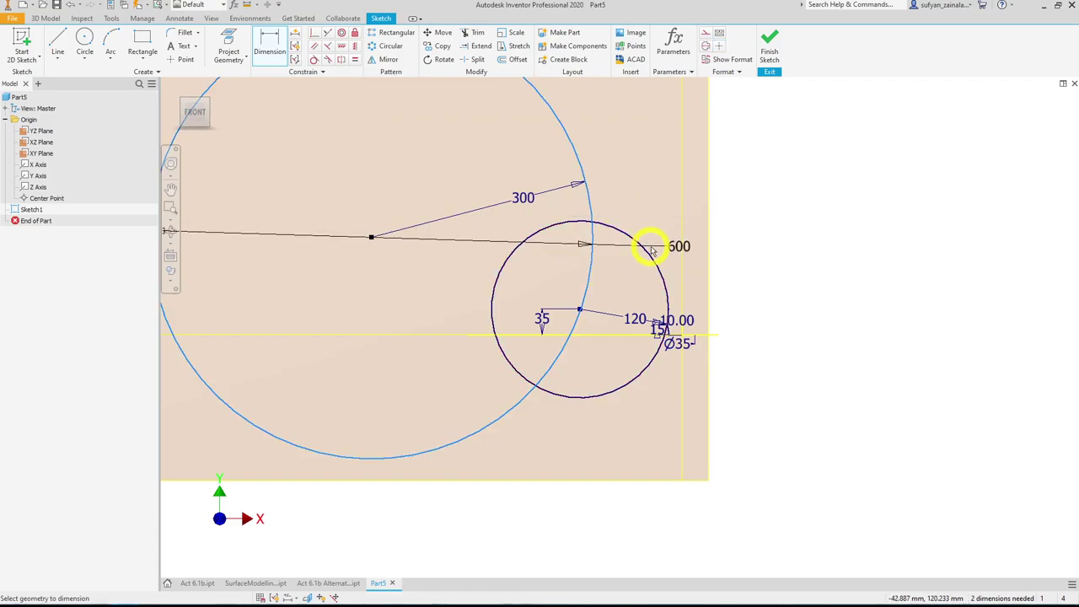
pyautogui.press('Escape')
pyautogui.click(627, 236)
pyautogui.press('Escape')
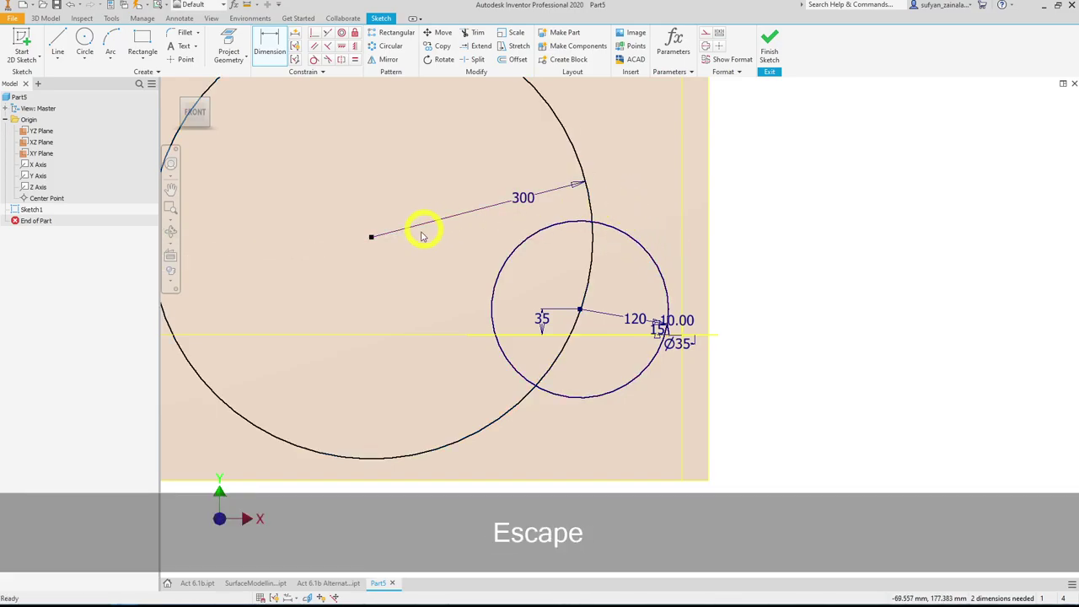
# - Move the 300 mm radius circle's center toward the profile and make the circle tangent to the 120 mm radius circle
pyautogui.moveTo(369, 242); pyautogui.dragTo(456, 277)
pyautogui.moveTo(543, 320); pyautogui.dragTo(674, 315)
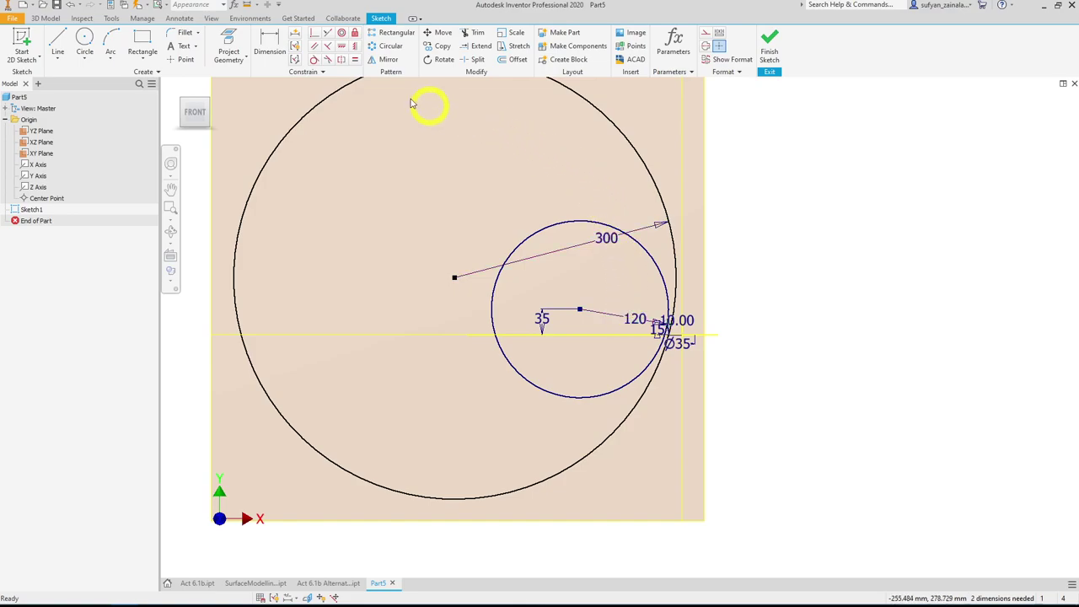
pyautogui.click(314, 61)
pyautogui.click(667, 293)
pyautogui.click(676, 291)
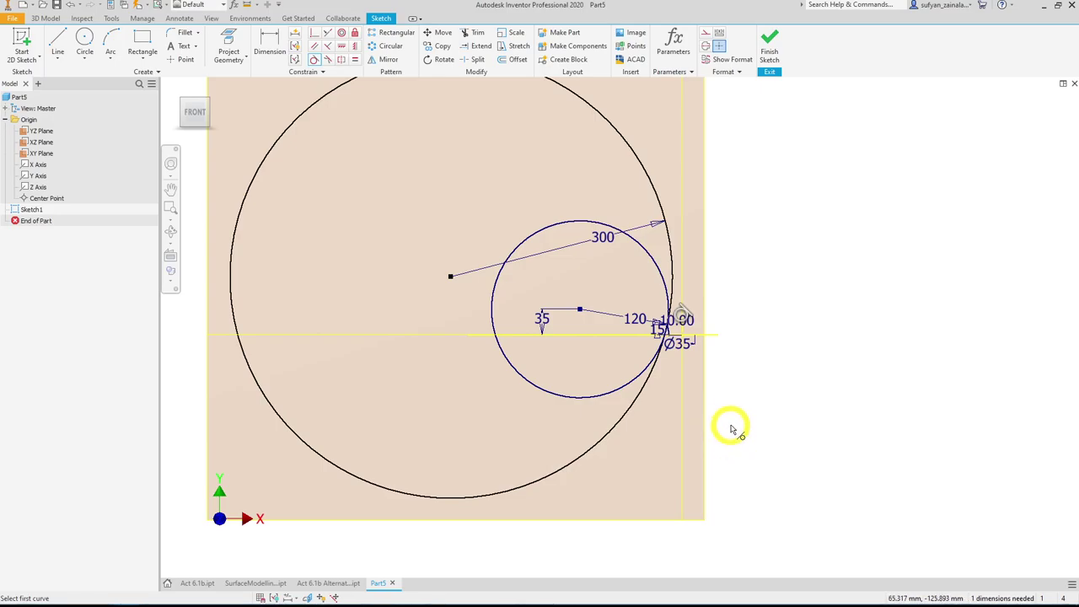
# - Check the tangency near the slanted line's upper endpoint and shift the 300 mm radius circle's center slightly downward
pyautogui.scroll(3, 696, 317)
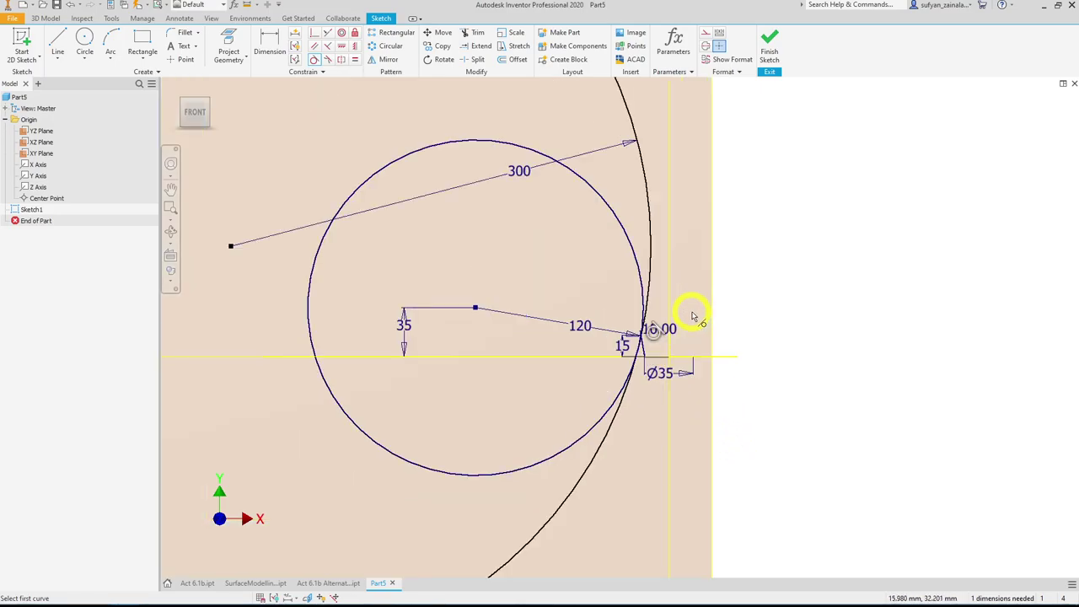
pyautogui.press('Escape')
pyautogui.scroll(5, 666, 330)
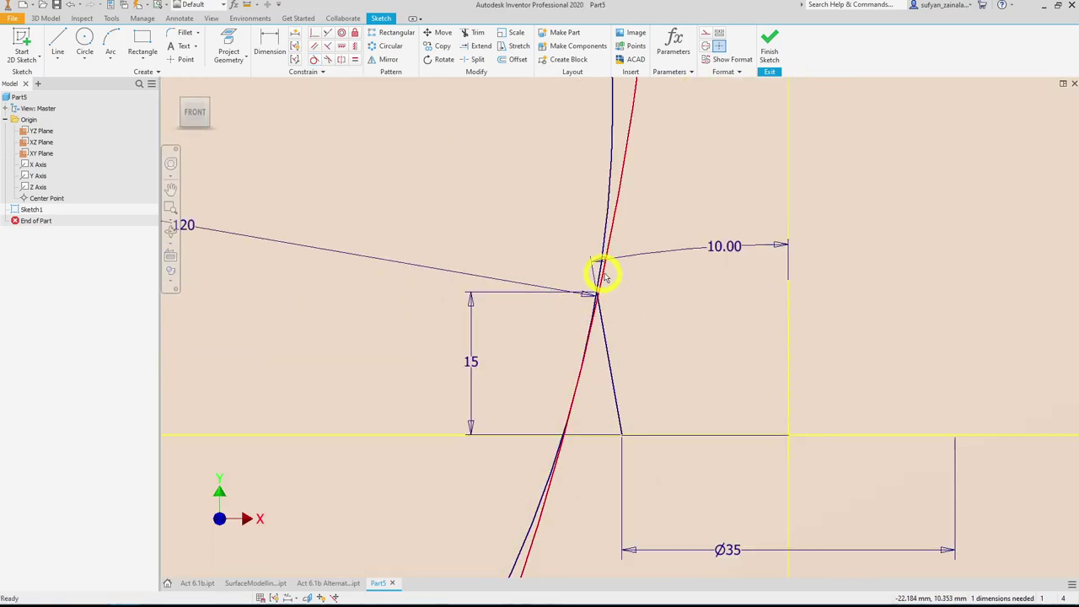
pyautogui.scroll(-5, 646, 332)
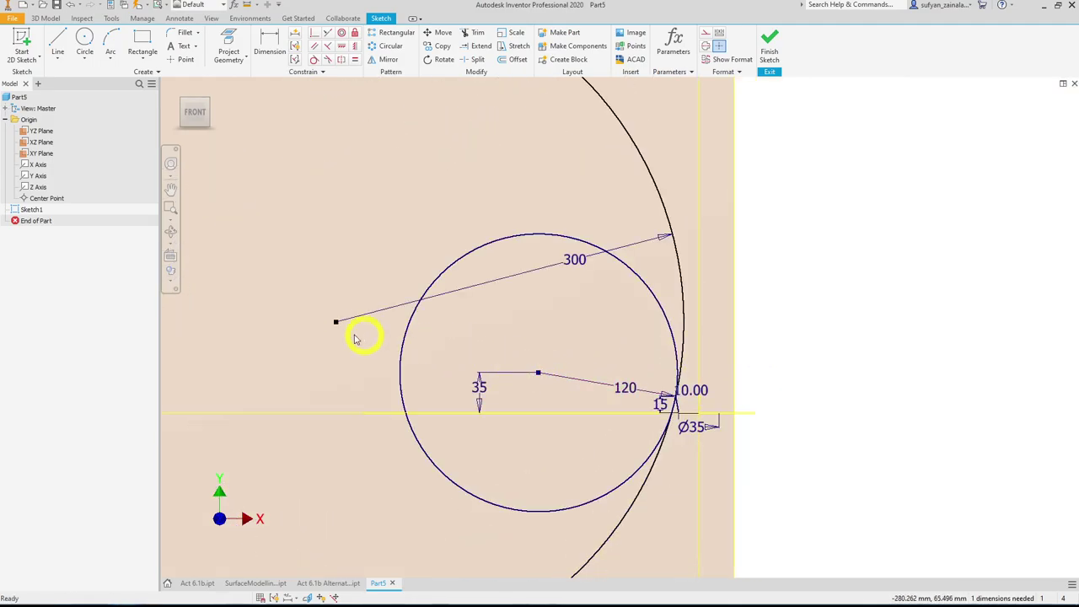
pyautogui.moveTo(336, 325)
pyautogui.mouseDown()
pyautogui.moveTo(321, 343)
pyautogui.moveTo(332, 344)
pyautogui.mouseUp()
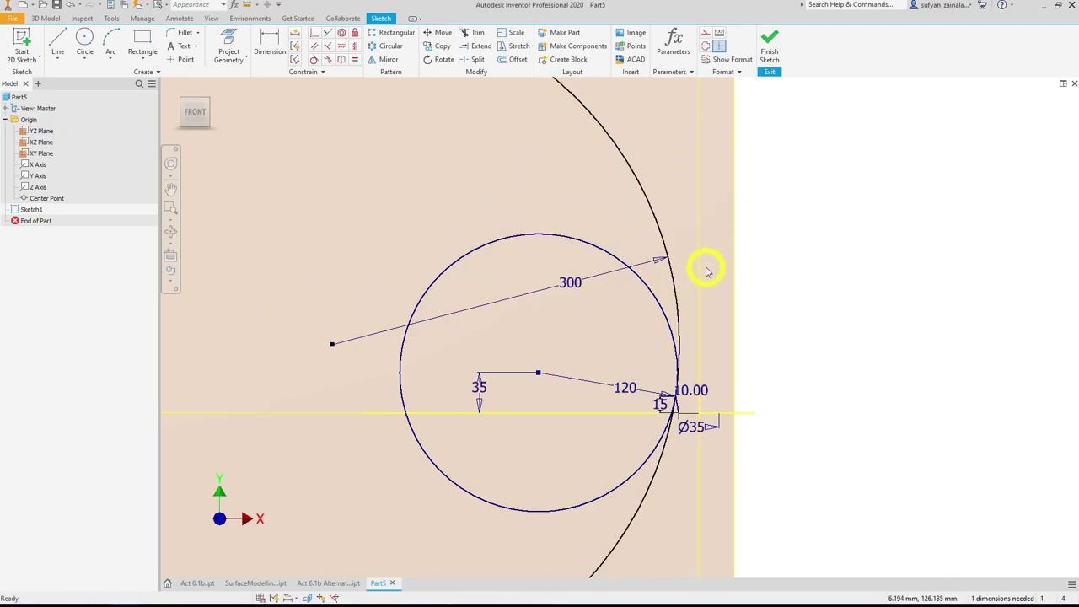
pyautogui.hotkey('alt', 'Tab')
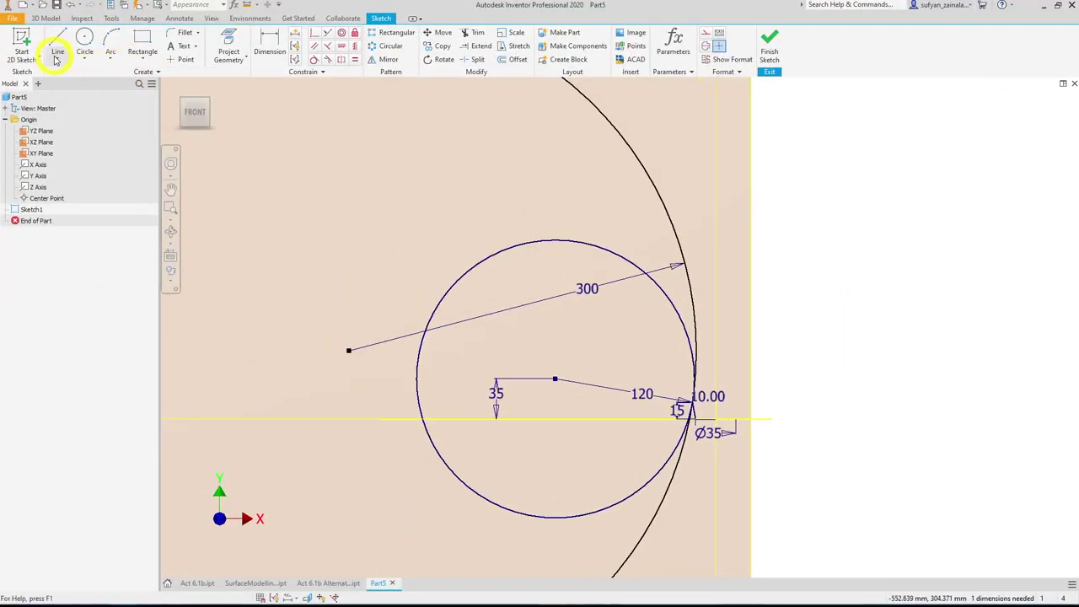
pyautogui.click(25, 42)
pyautogui.click(32, 209)
pyautogui.doubleClick(32, 209)
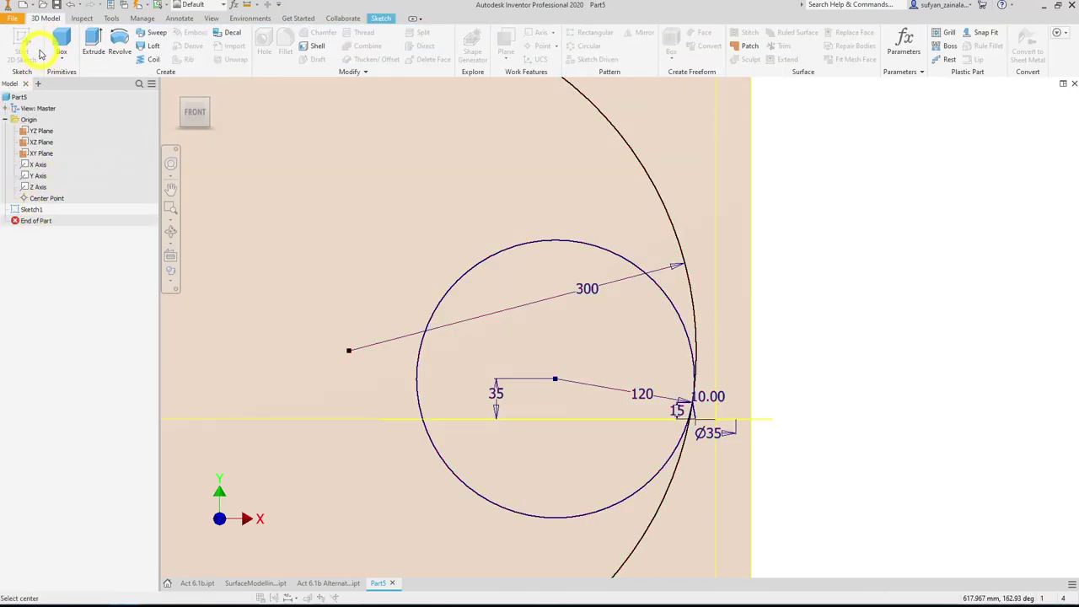
pyautogui.click(380, 18)
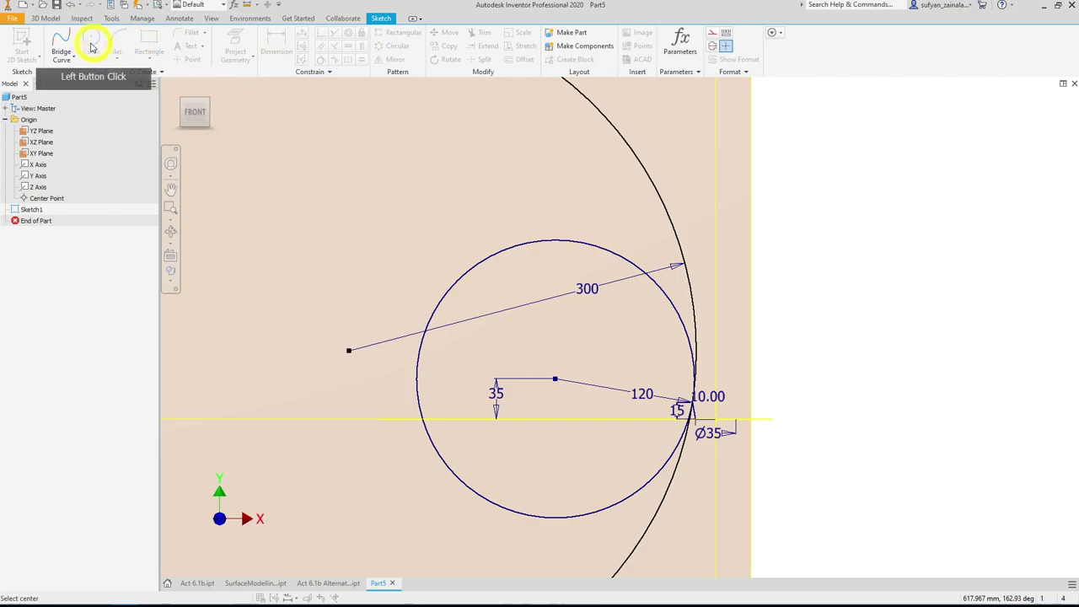
pyautogui.press('Escape')
pyautogui.press('Escape')
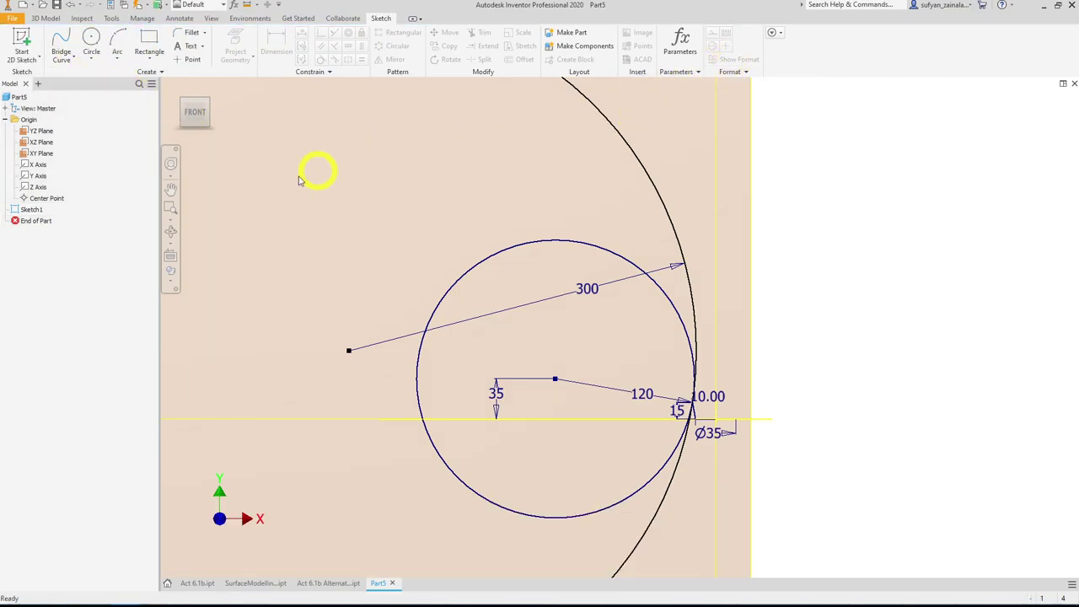
pyautogui.click(25, 211)
pyautogui.doubleClick(14, 212)
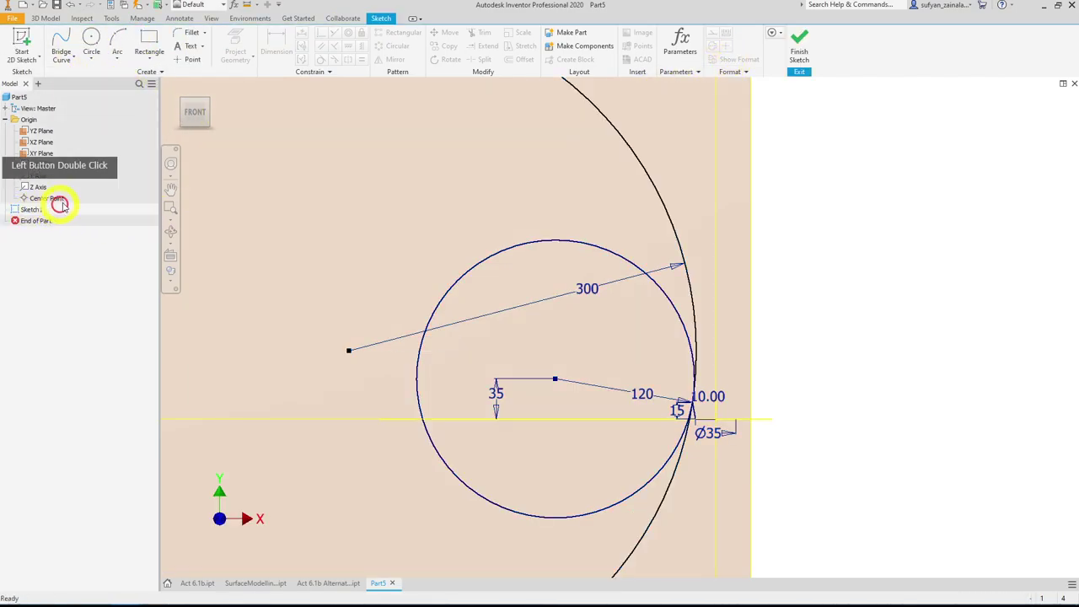
# - Draw a short vertical line upward from the 300 mm radius circle, on the side facing the centerline
pyautogui.click(64, 55)
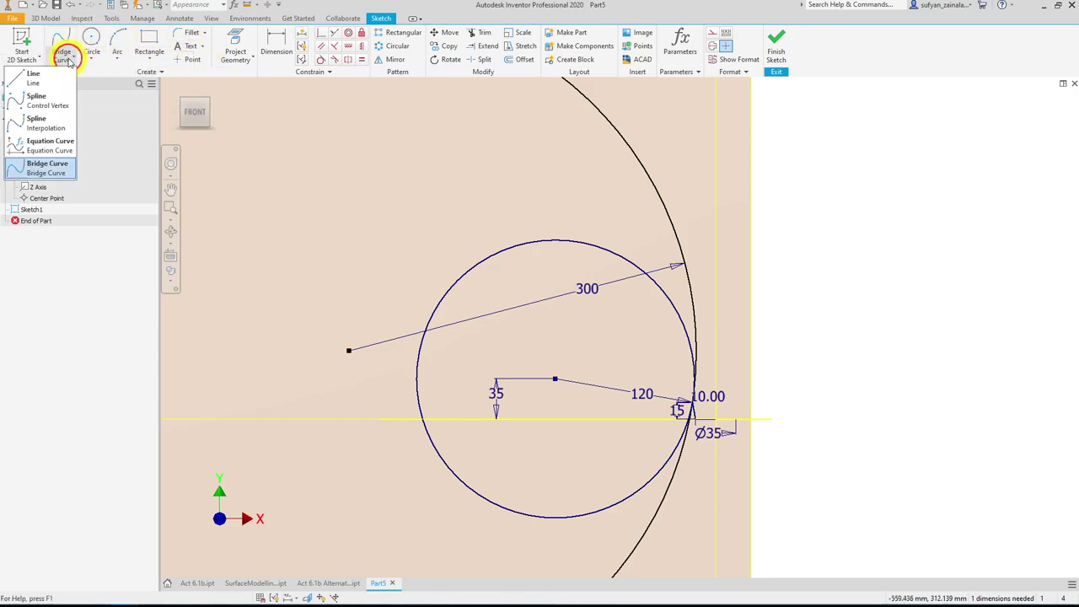
pyautogui.click(38, 73)
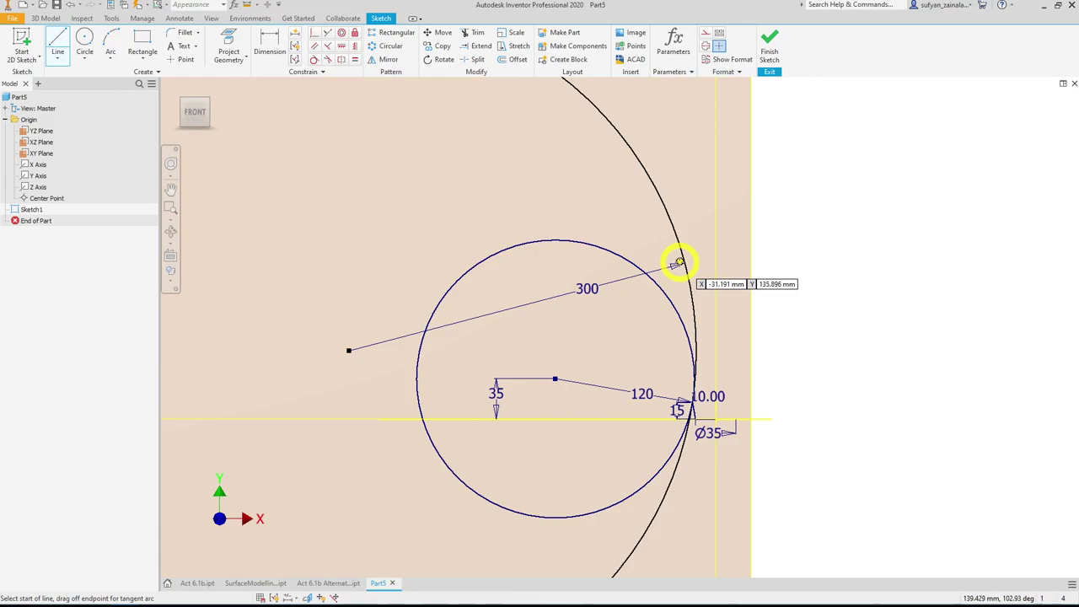
pyautogui.click(683, 261)
pyautogui.click(685, 192)
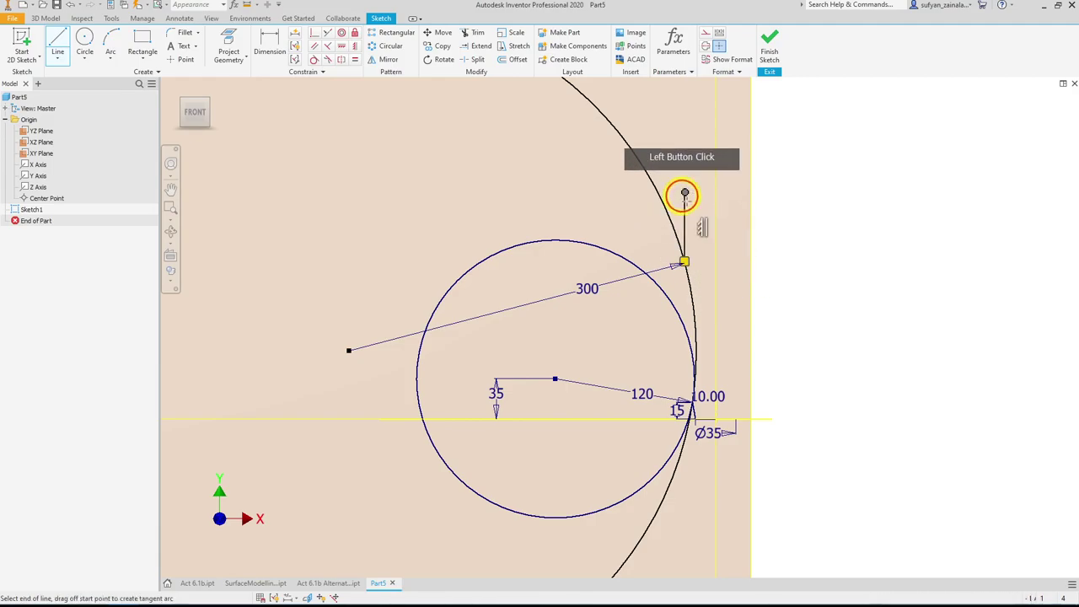
# - Draw a small circle centered on the vertical centerline and tangent to the short vertical line
pyautogui.click(84, 38)
pyautogui.scroll(-3, 739, 217)
pyautogui.scroll(4, 727, 228)
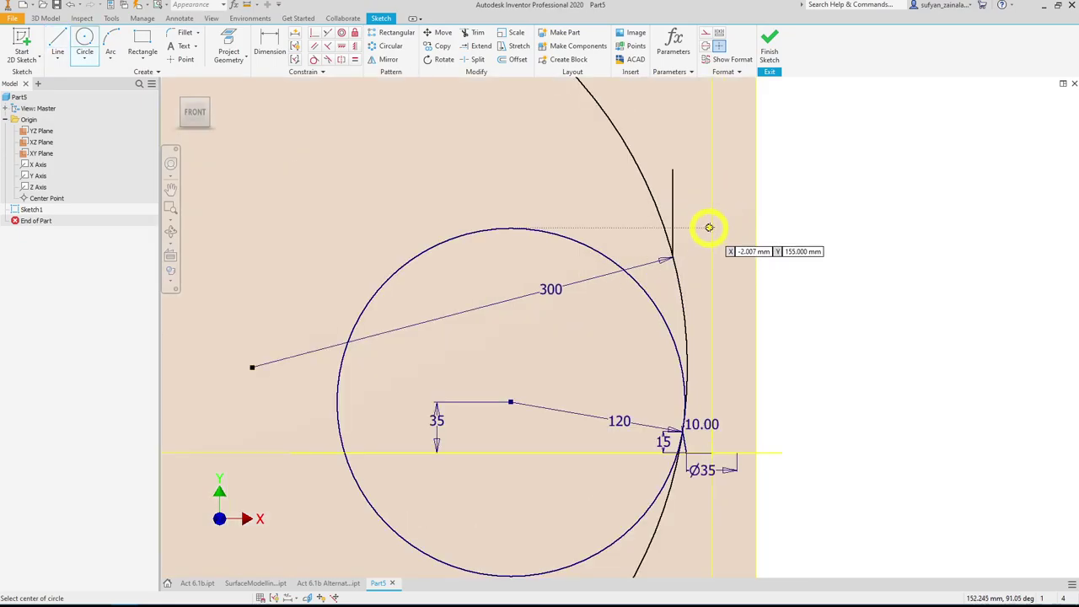
pyautogui.click(711, 219)
pyautogui.click(670, 216)
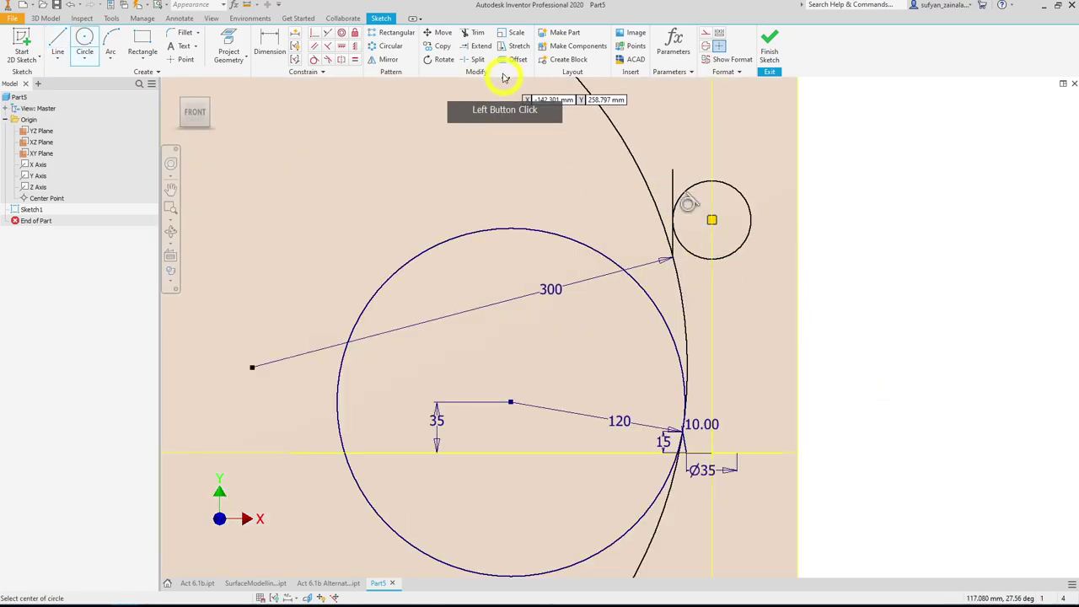
# - Trim off the part of the short vertical line that extends above its tangent point with the small circle
pyautogui.click(472, 33)
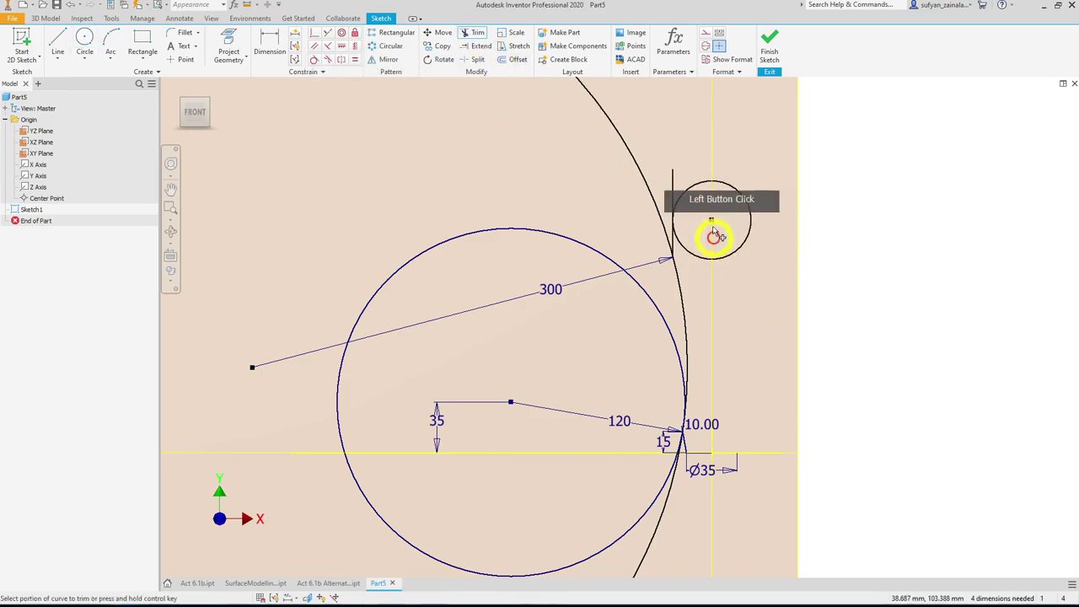
pyautogui.click(673, 188)
pyautogui.click(308, 107)
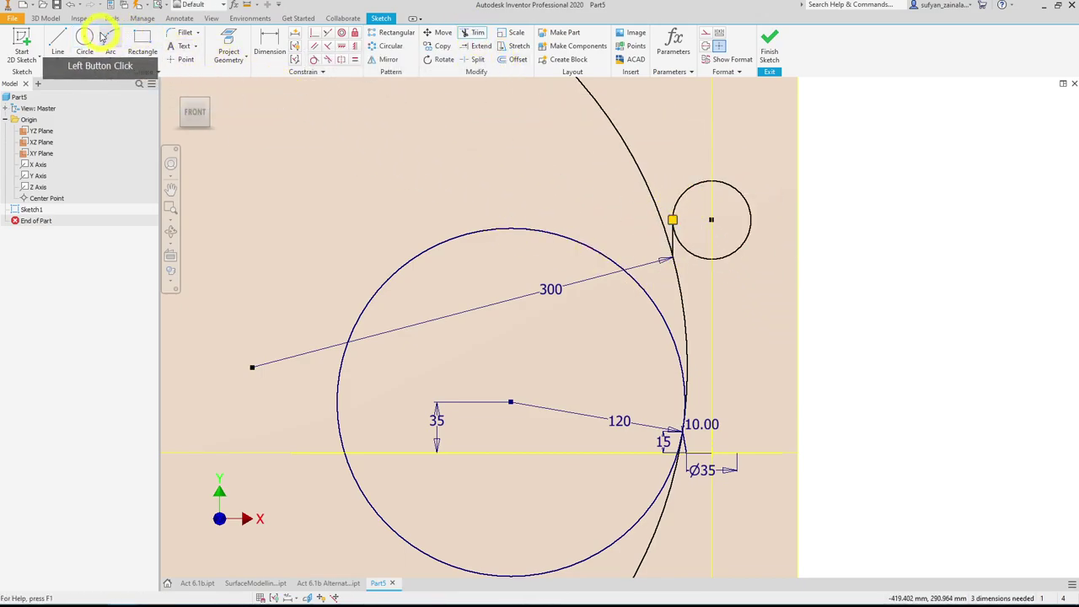
# - Draw a vertical line upward from the small circle's upper side and a horizontal line from its top to the centerline
pyautogui.click(58, 37)
pyautogui.click(692, 186)
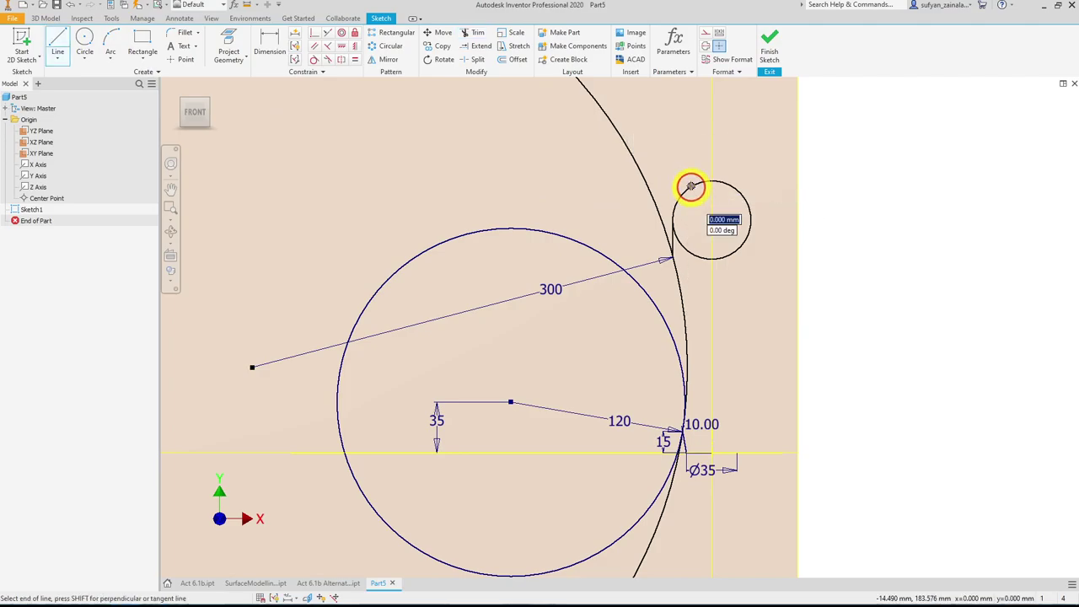
pyautogui.doubleClick(710, 134)
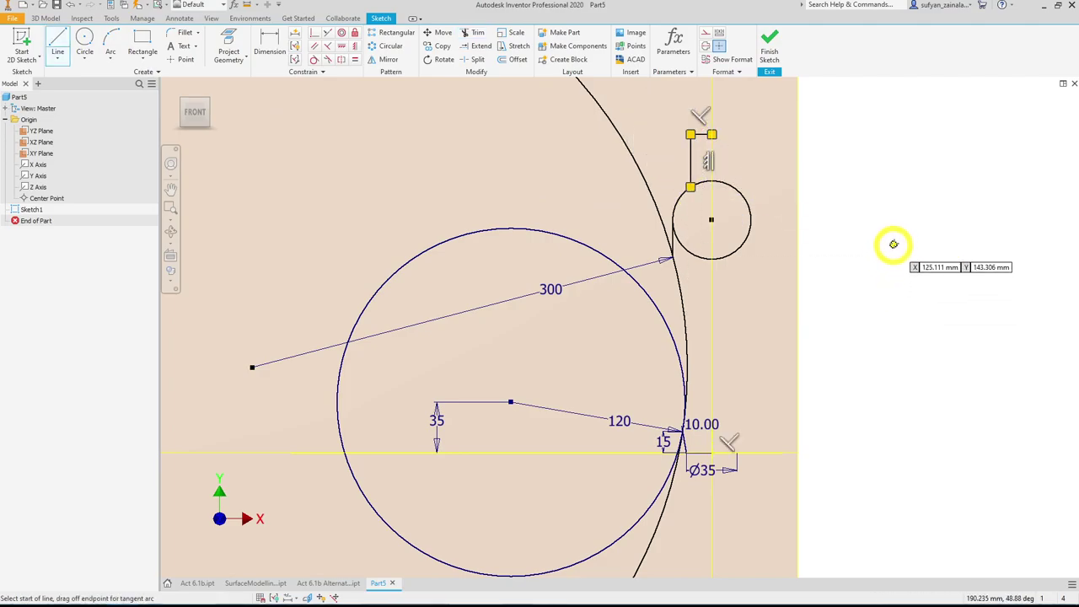
pyautogui.press('Escape')
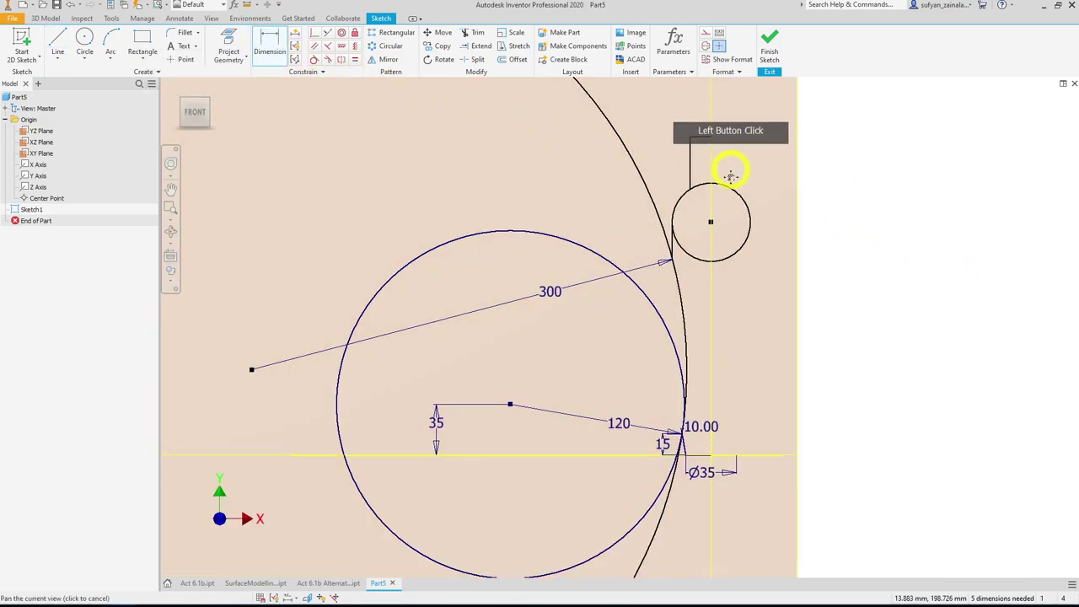
pyautogui.click(691, 188)
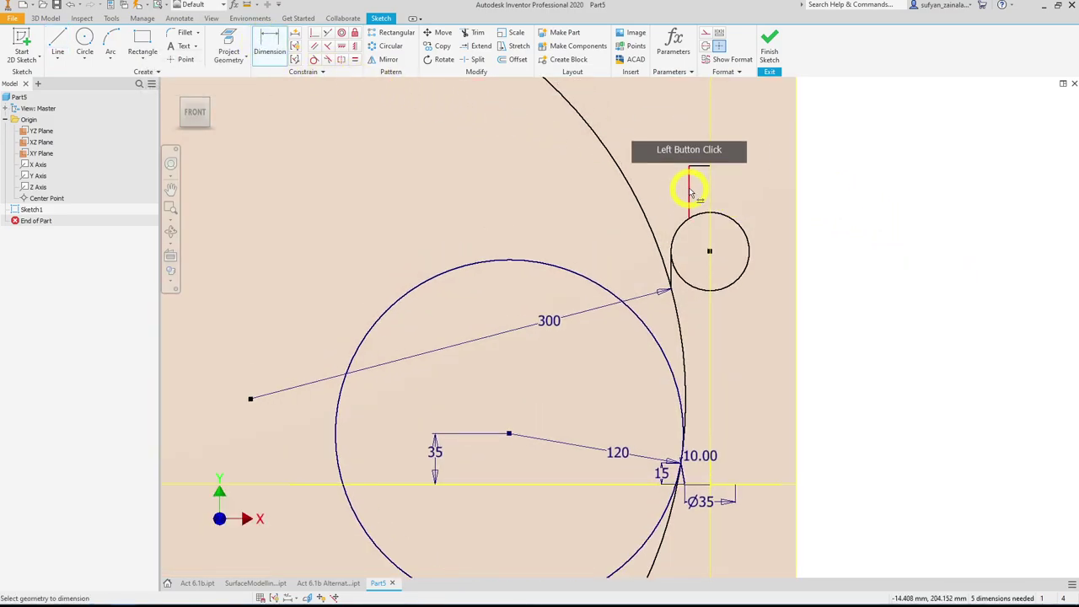
pyautogui.click(712, 353)
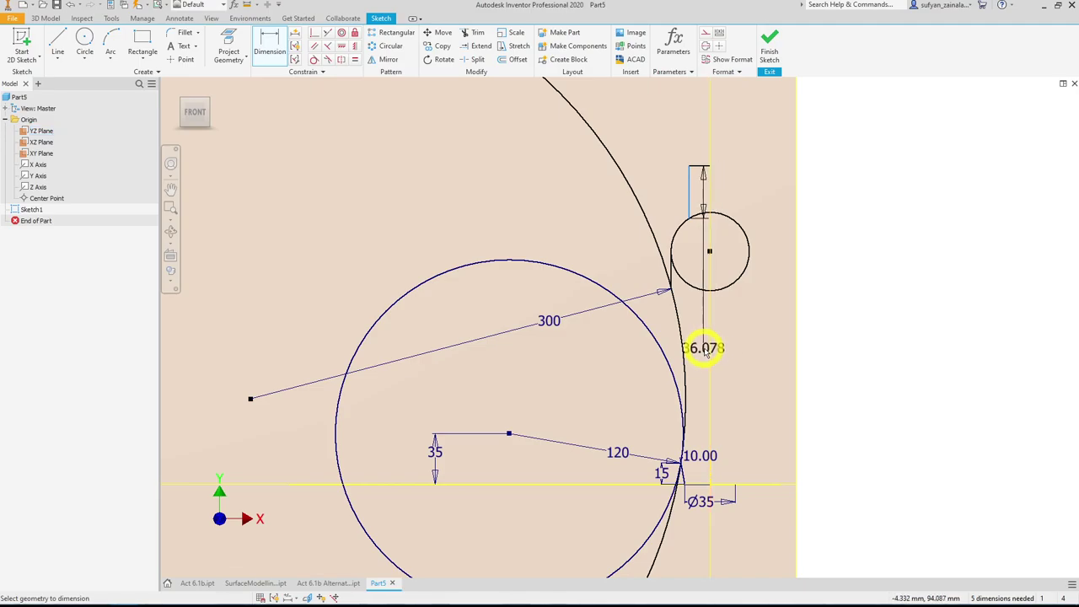
pyautogui.click(715, 196)
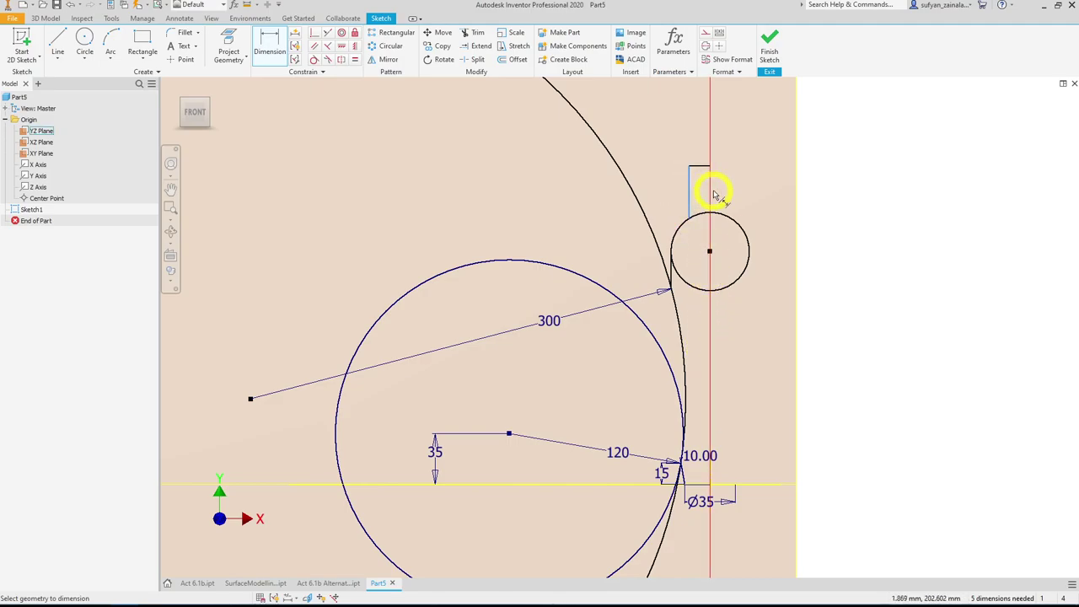
pyautogui.click(711, 118)
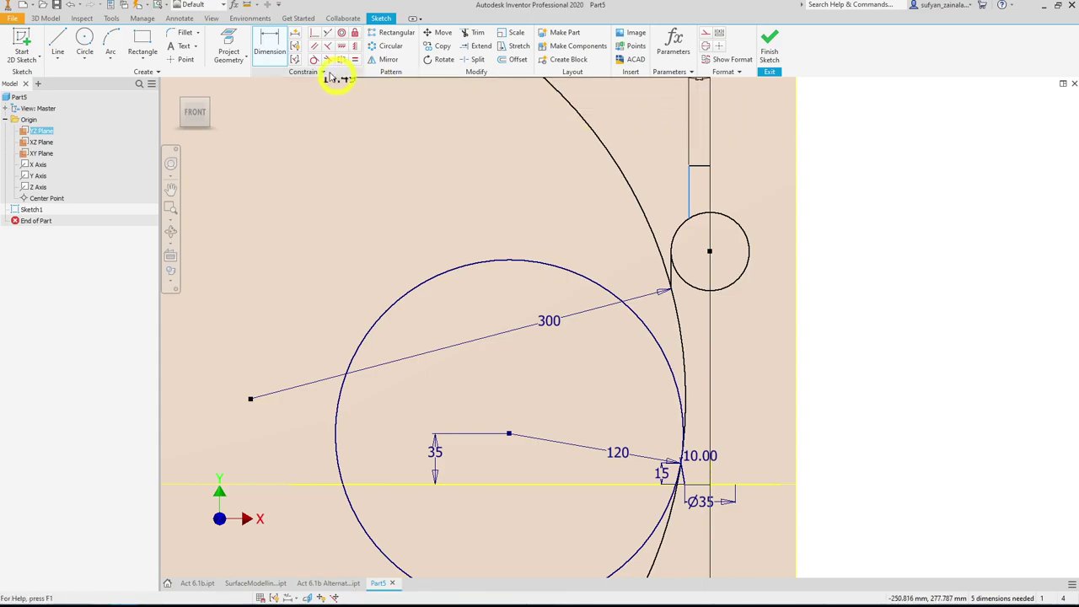
# - Dimension the upper vertical line about the centerline as a 20 mm diameter
pyautogui.click(270, 38)
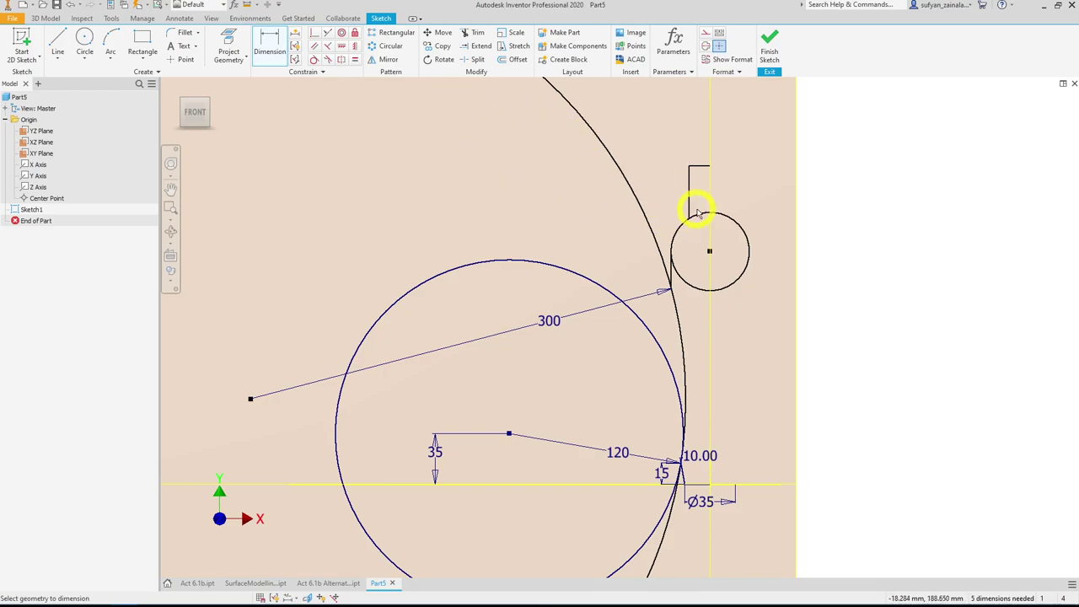
pyautogui.click(689, 206)
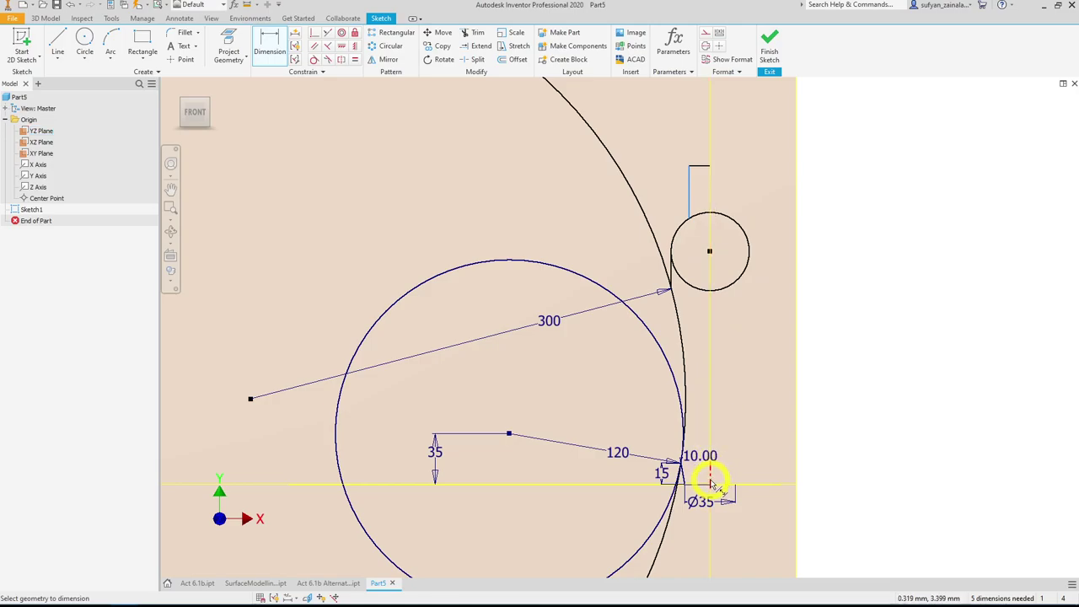
pyautogui.scroll(-3, 711, 480)
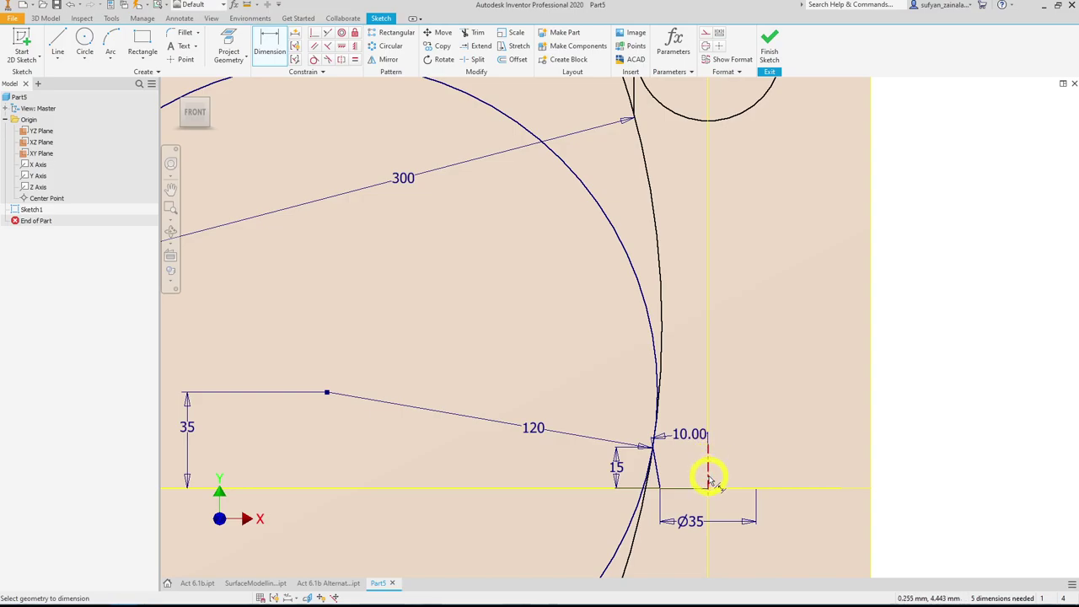
pyautogui.click(709, 477)
pyautogui.scroll(2, 723, 430)
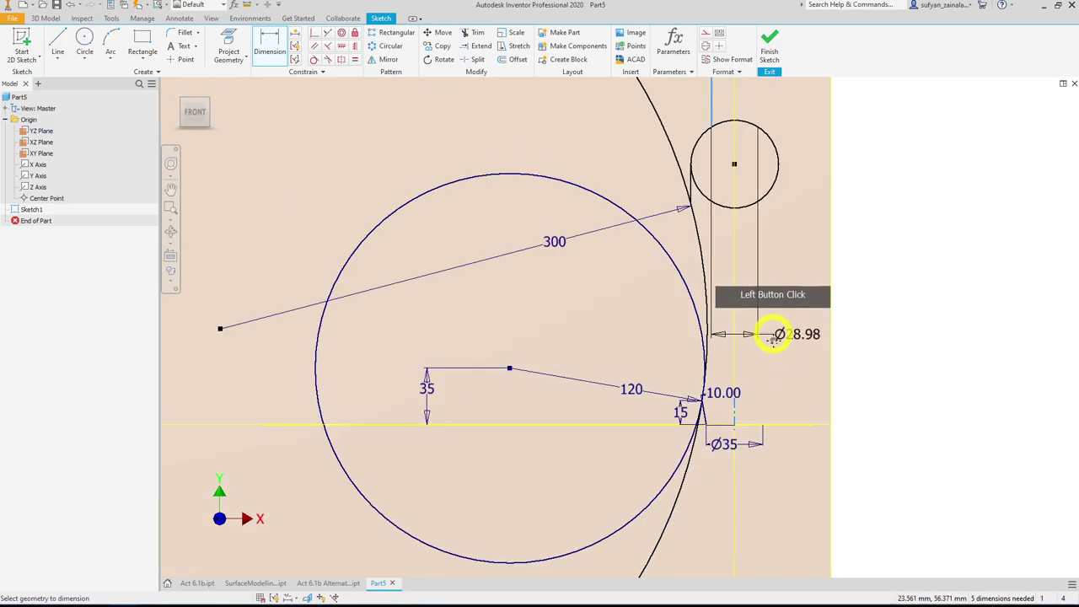
pyautogui.moveTo(766, 335); pyautogui.dragTo(761, 458, button='middle')
pyautogui.click(752, 157)
pyautogui.click(988, 240)
pyautogui.write('20')
pyautogui.press('Return')
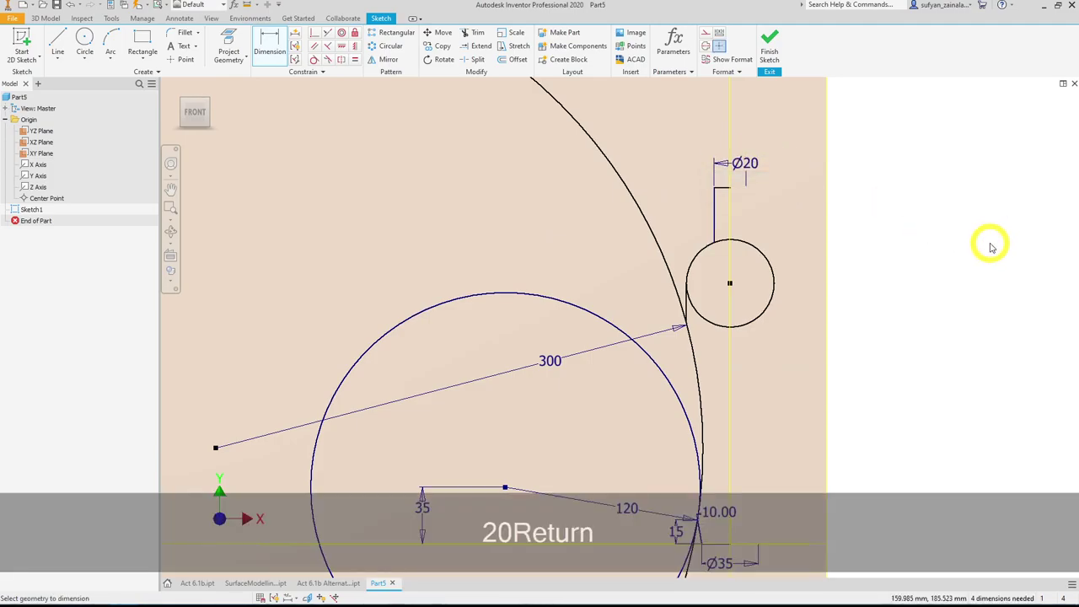
# - Dimension the upper vertical line's length as 10 mm
pyautogui.click(734, 241)
pyautogui.click(715, 217)
pyautogui.click(622, 205)
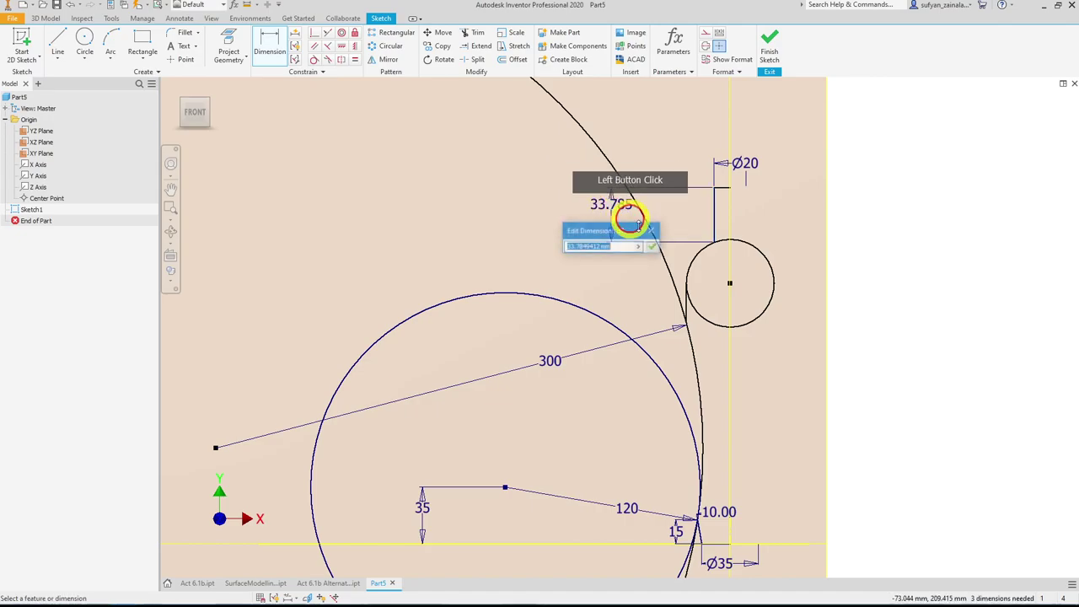
pyautogui.write('10')
pyautogui.press('Return')
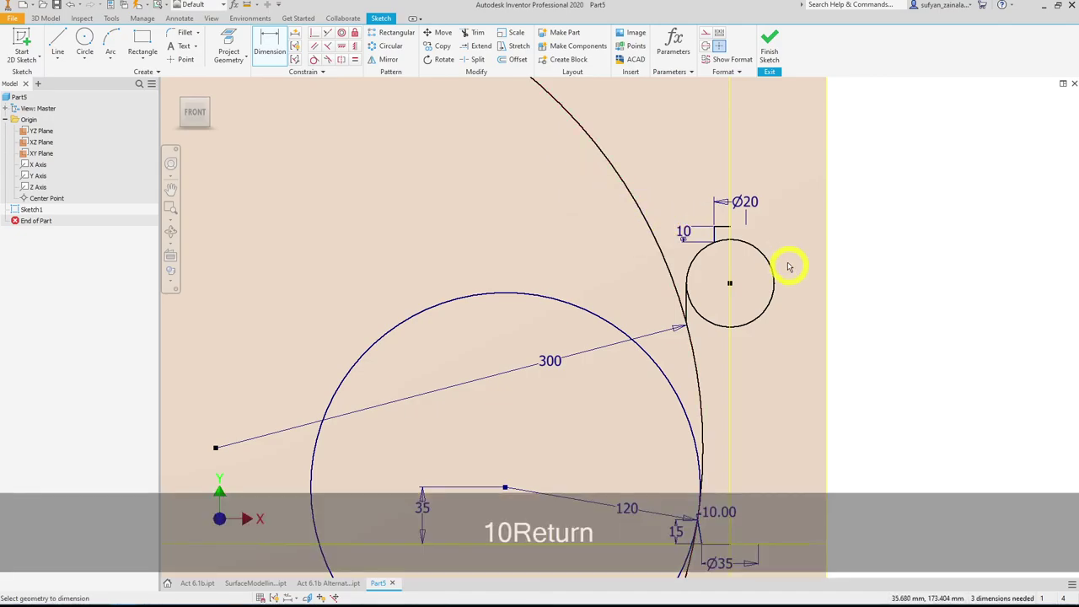
# - Trim the small circle down to the arc that joins the two vertical lines
pyautogui.scroll(3, 791, 269)
pyautogui.click(474, 32)
pyautogui.click(686, 226)
pyautogui.moveTo(749, 268); pyautogui.dragTo(833, 455)
# - Dimension the shoulder arc between the two vertical lines with a 20 mm radius
pyautogui.click(270, 42)
pyautogui.click(618, 279)
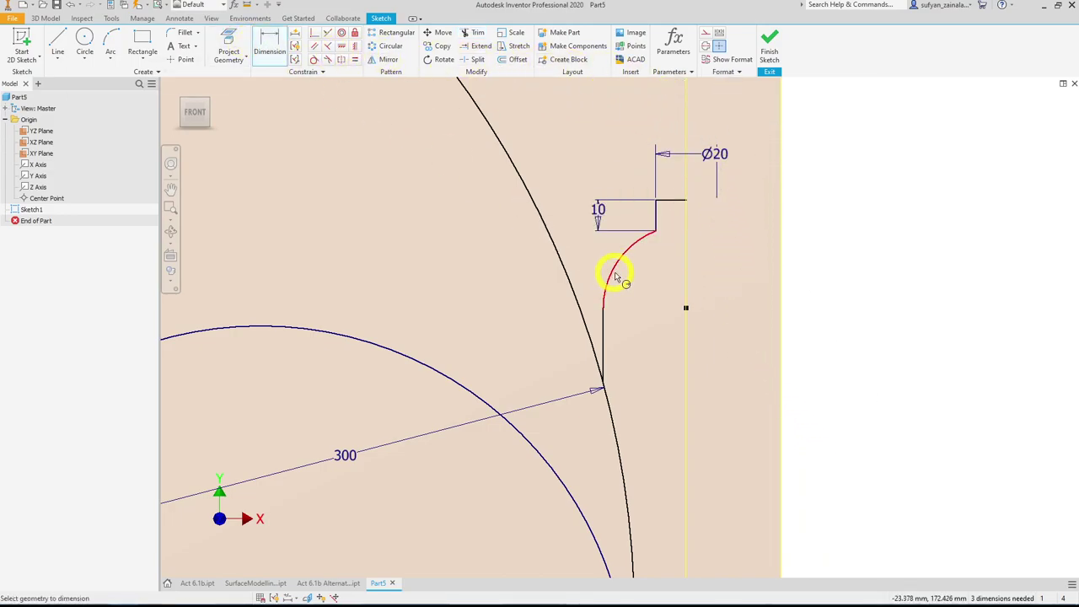
pyautogui.click(643, 280)
pyautogui.write('2')
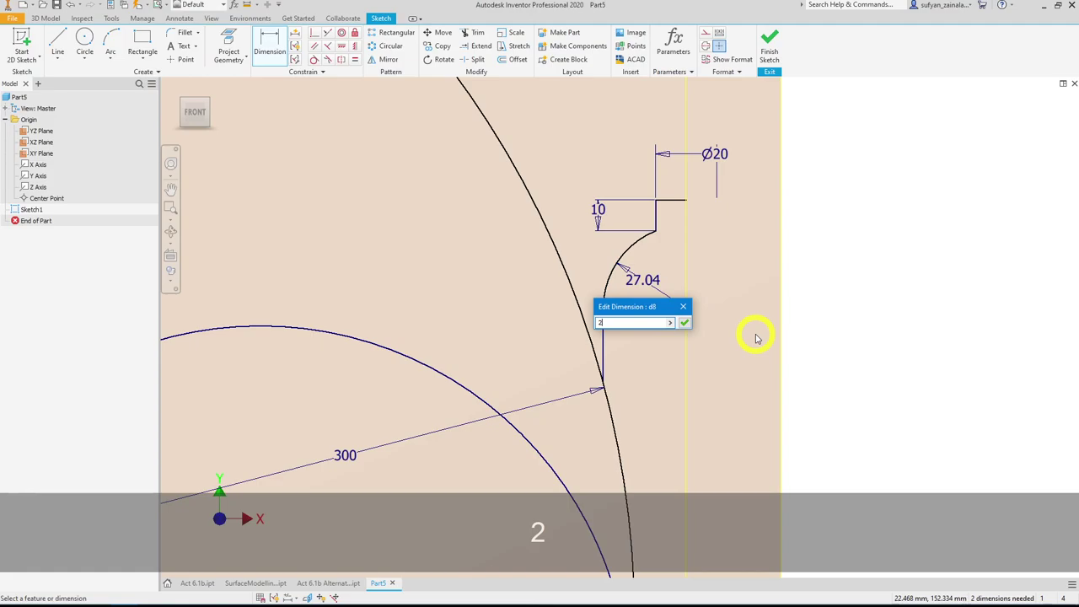
pyautogui.write('0')
pyautogui.press('Return')
# - Trim away the outer part of the 300 mm radius circle beyond the bottle profile
pyautogui.scroll(-5, 735, 352)
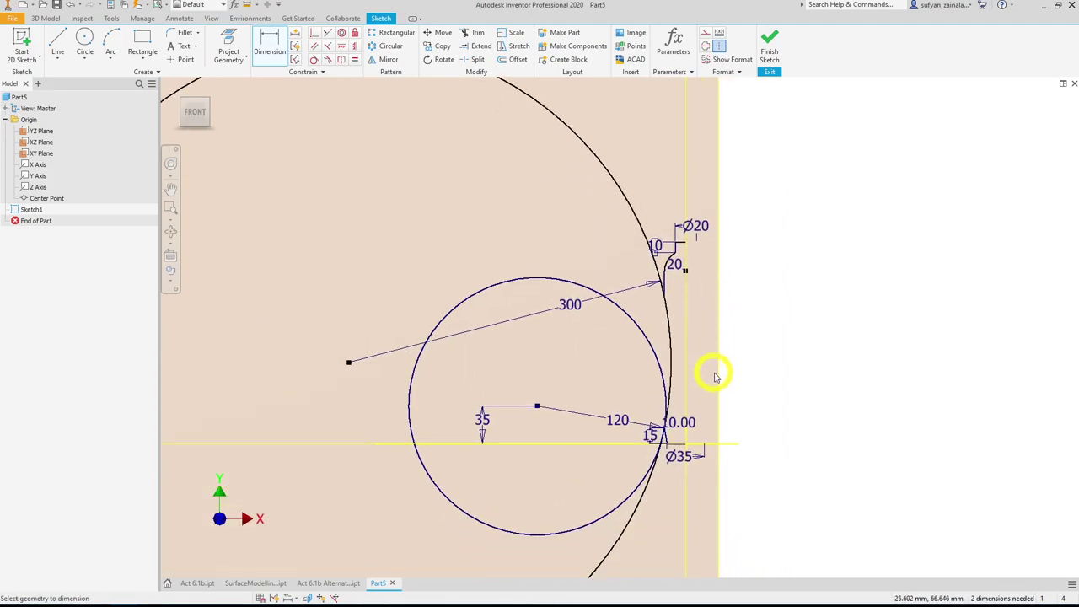
pyautogui.click(472, 38)
pyautogui.click(631, 168)
pyautogui.moveTo(628, 170)
pyautogui.mouseDown()
pyautogui.moveTo(610, 186)
pyautogui.moveTo(615, 244)
pyautogui.mouseUp()
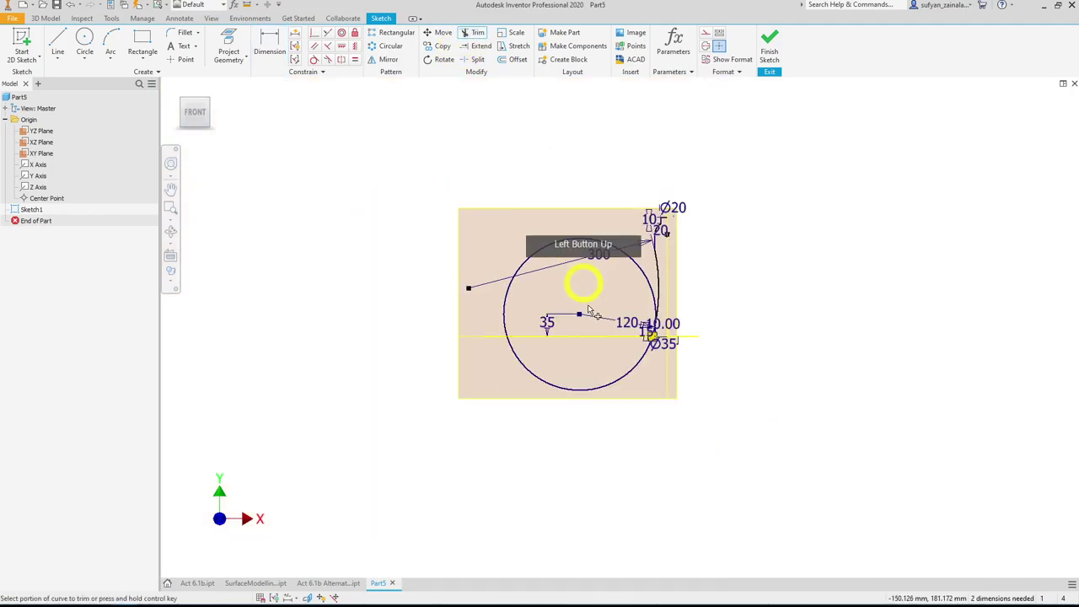
# - Trim the overlapping curve segments just below the slanted line's upper endpoint
pyautogui.scroll(6, 658, 438)
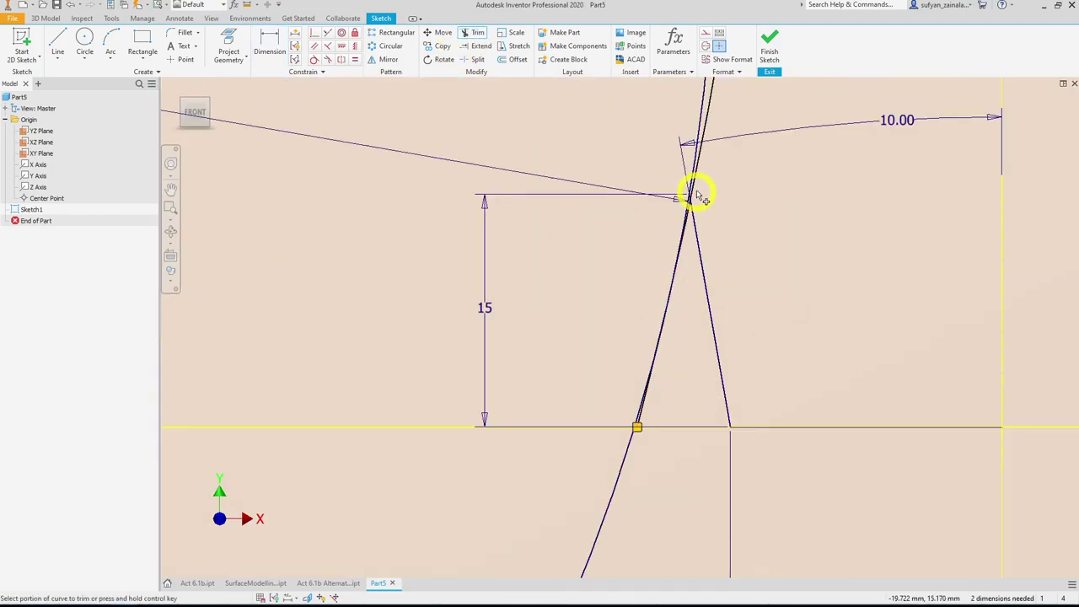
pyautogui.scroll(3, 694, 188)
pyautogui.click(681, 226)
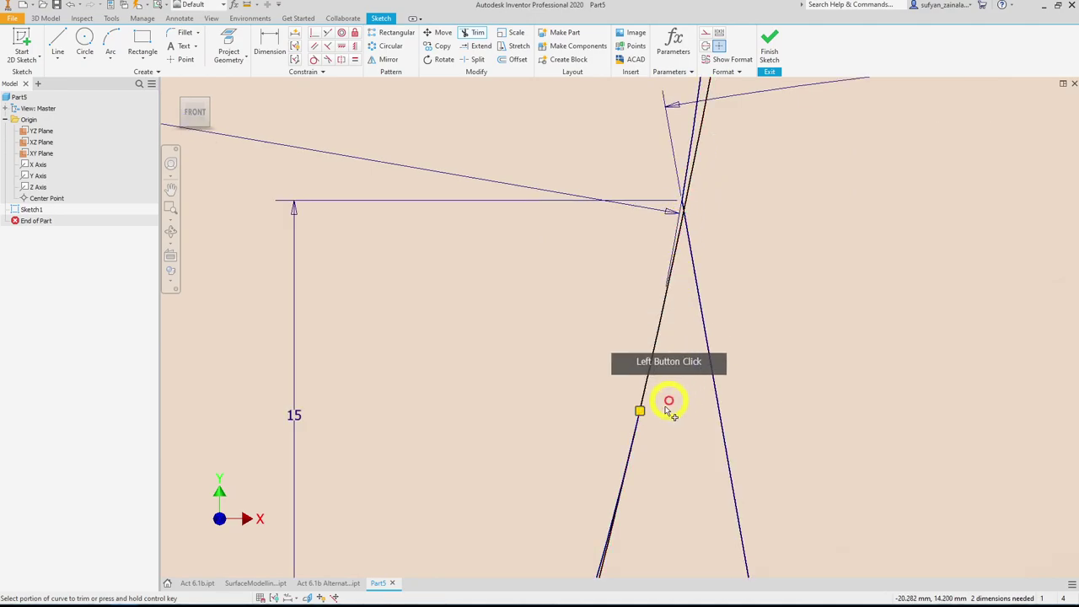
pyautogui.moveTo(682, 367)
pyautogui.mouseDown()
pyautogui.moveTo(623, 295)
pyautogui.moveTo(655, 373)
pyautogui.mouseUp()
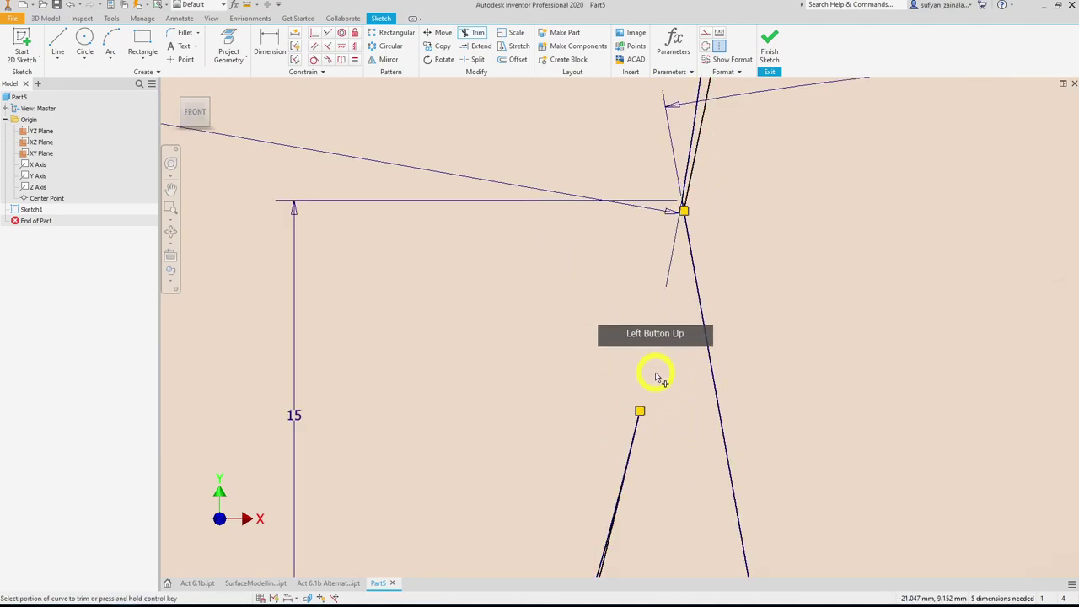
# - Trim the remaining curve pieces beside the slanted line and the 120 mm radius circle's portion below the horizontal axis
pyautogui.scroll(-4, 656, 426)
pyautogui.scroll(-3, 655, 472)
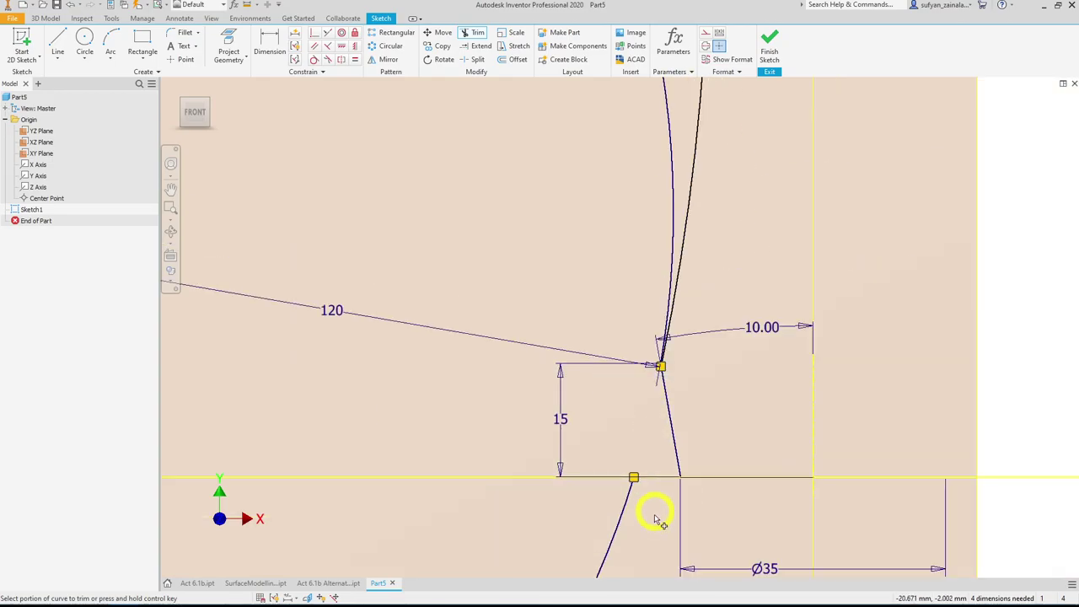
pyautogui.moveTo(512, 513); pyautogui.dragTo(633, 542)
# - Inspect where the arcs meet the slanted line's upper endpoint, and undo the trims of the 300 mm and 120 mm radius circles
pyautogui.scroll(-3, 633, 542)
pyautogui.scroll(5, 631, 422)
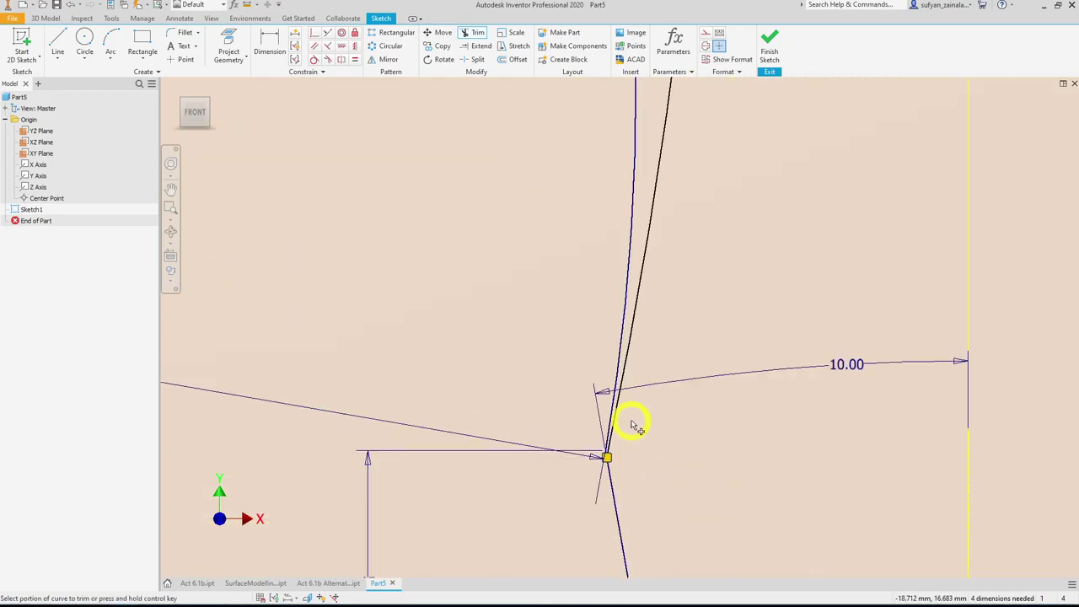
pyautogui.scroll(-8, 607, 410)
pyautogui.scroll(5, 498, 413)
pyautogui.scroll(3, 510, 453)
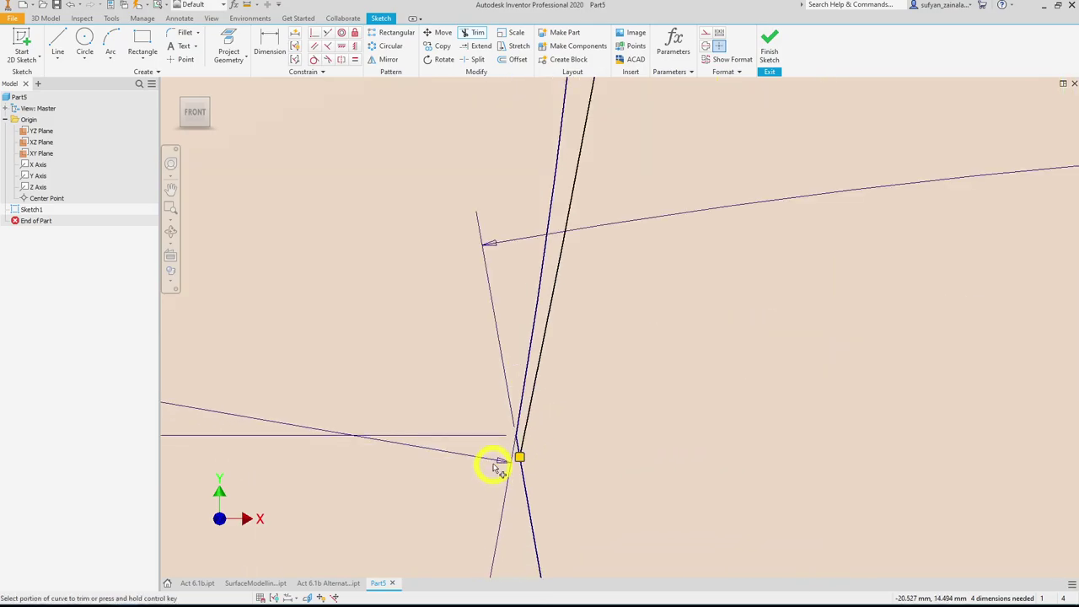
pyautogui.scroll(-10, 502, 466)
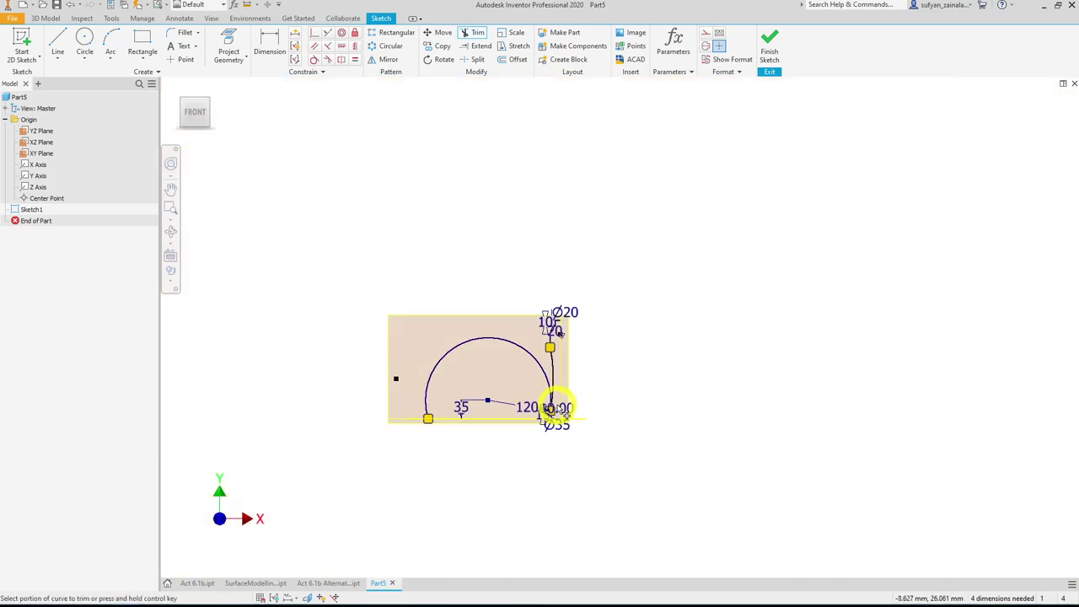
pyautogui.scroll(3, 606, 406)
pyautogui.hotkey('ctrl', 'z')
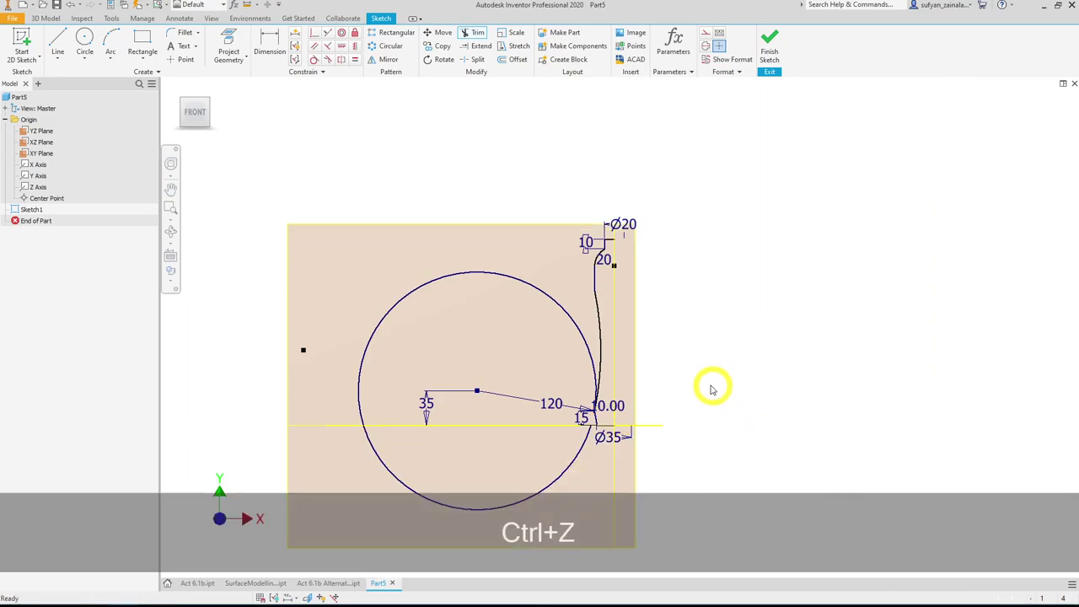
pyautogui.hotkey('ctrl', 'z')
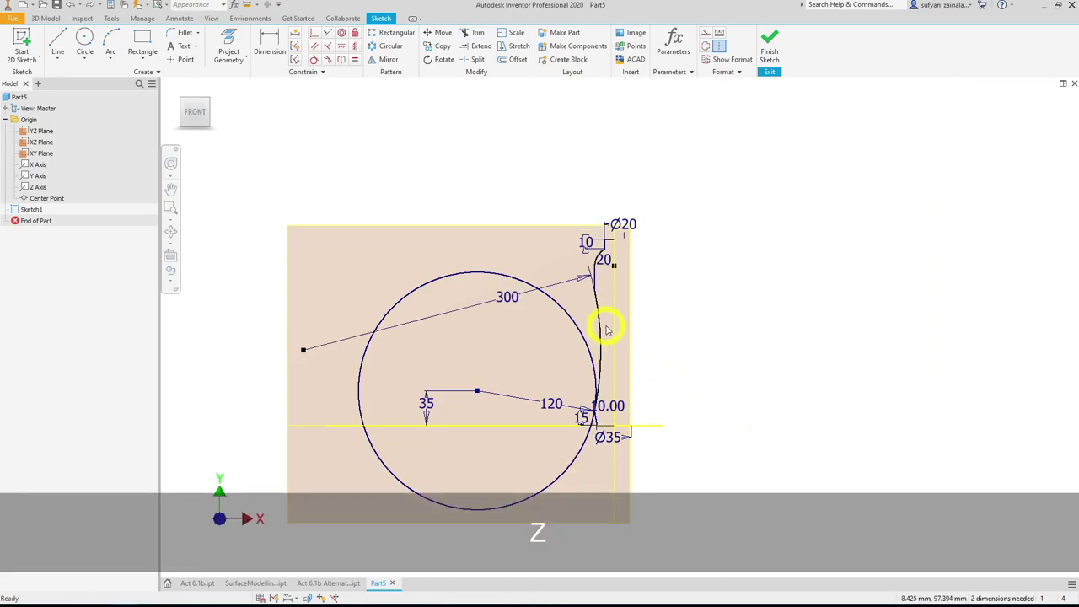
pyautogui.hotkey('ctrl', 'z')
# - Move the 300 mm radius circle's center downward and check its tangency near the slanted line's upper endpoint
pyautogui.scroll(3, 601, 313)
pyautogui.scroll(-2, 590, 438)
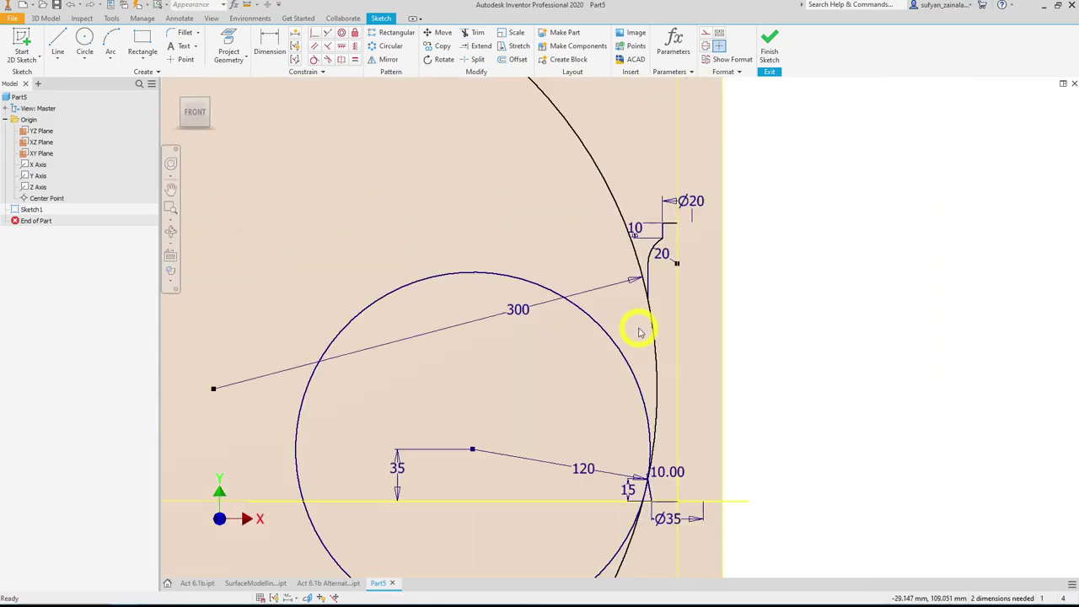
pyautogui.moveTo(215, 389); pyautogui.dragTo(217, 432)
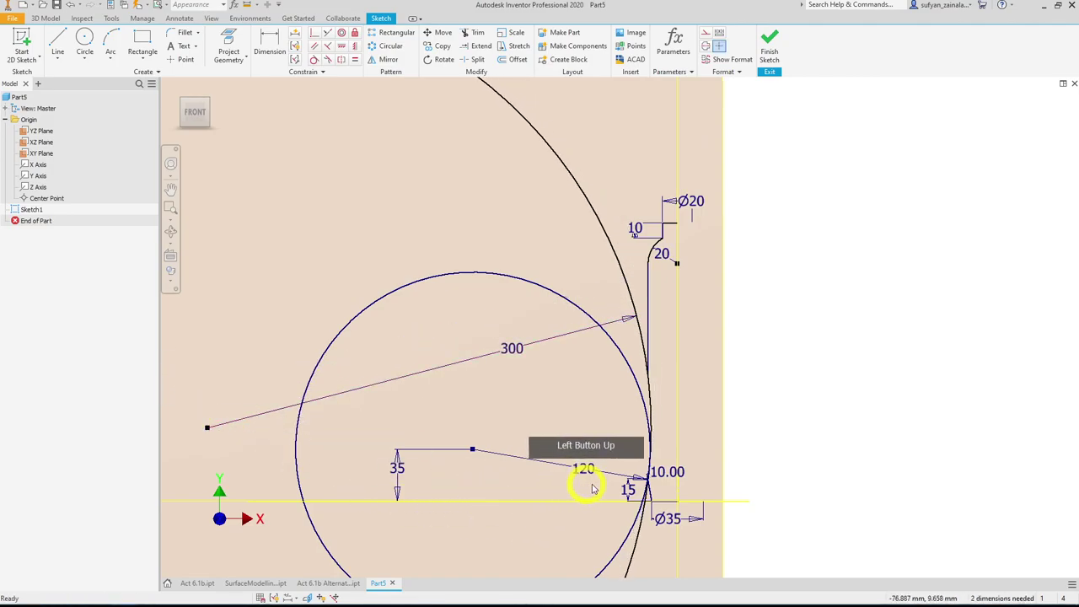
pyautogui.scroll(5, 730, 463)
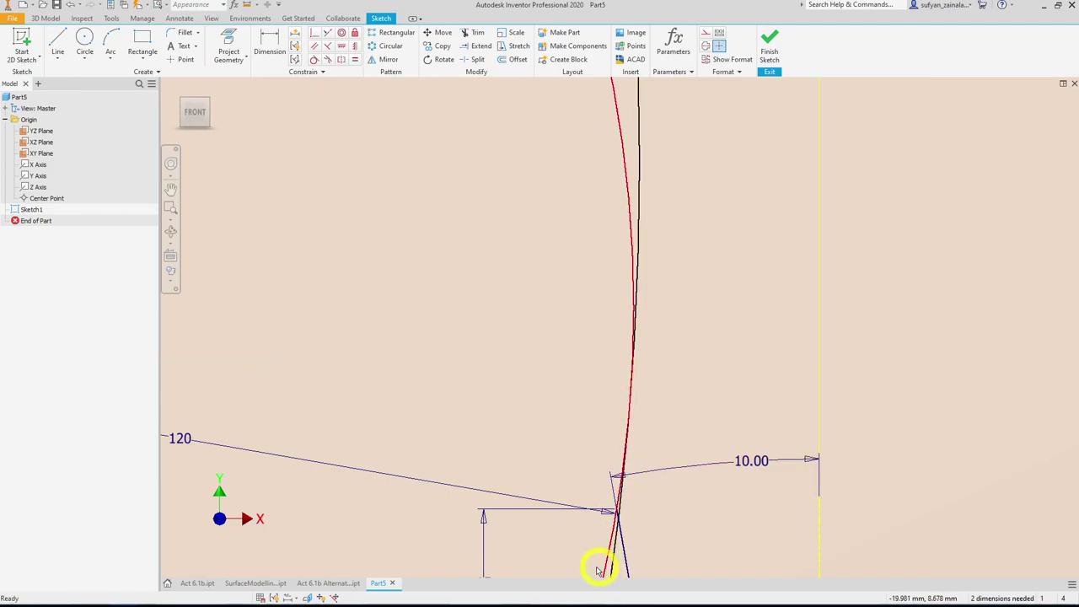
pyautogui.scroll(3, 624, 563)
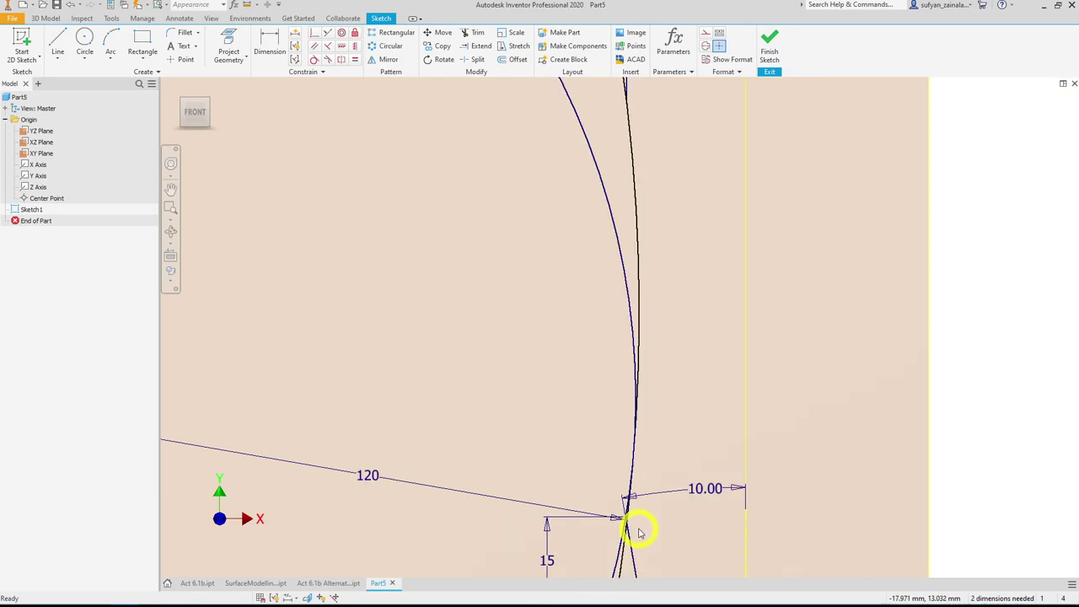
pyautogui.click(316, 36)
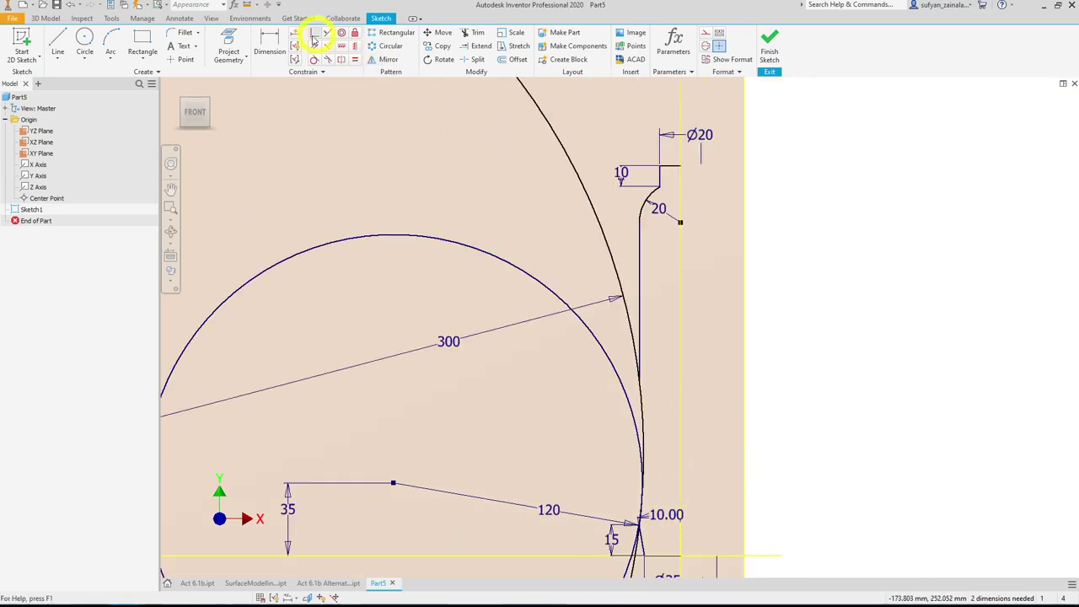
# - Trim away the outer part of the 300 mm radius circle and the upper part of the 120 mm radius circle
pyautogui.click(474, 37)
pyautogui.moveTo(562, 169); pyautogui.dragTo(650, 379)
pyautogui.moveTo(650, 379); pyautogui.dragTo(723, 308, button='middle')
pyautogui.moveTo(723, 308)
pyautogui.mouseDown()
pyautogui.moveTo(694, 328)
pyautogui.moveTo(663, 379)
pyautogui.mouseUp()
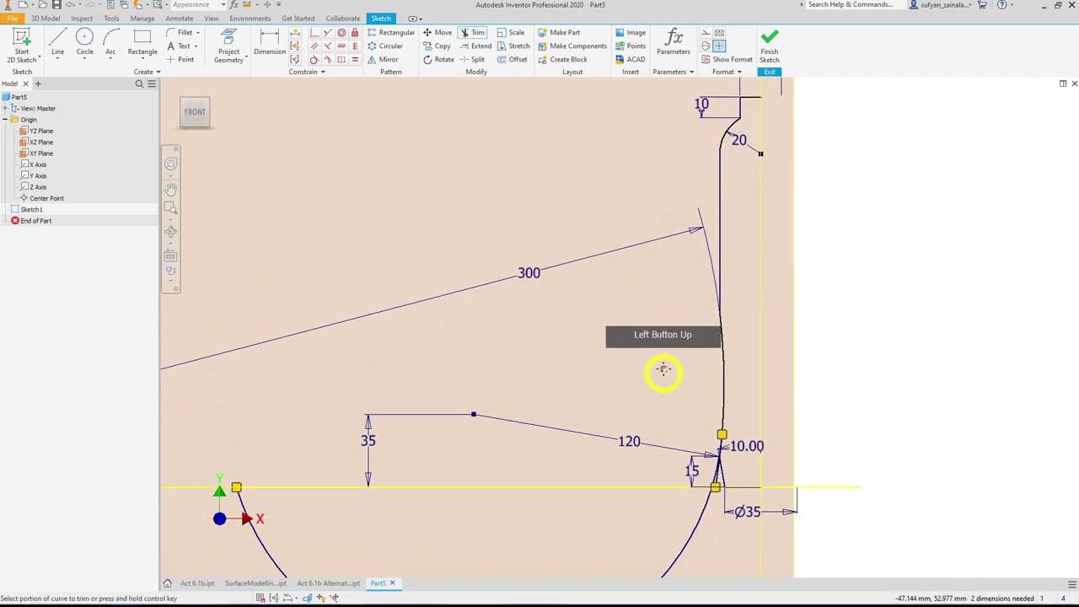
# - Trim away the 120 mm radius circle's portion below the horizontal axis
pyautogui.moveTo(361, 565); pyautogui.dragTo(378, 385, button='middle')
pyautogui.moveTo(363, 392)
pyautogui.mouseDown()
pyautogui.moveTo(286, 477)
pyautogui.moveTo(717, 277)
pyautogui.mouseUp()
pyautogui.scroll(-2, 717, 277)
pyautogui.scroll(5, 722, 273)
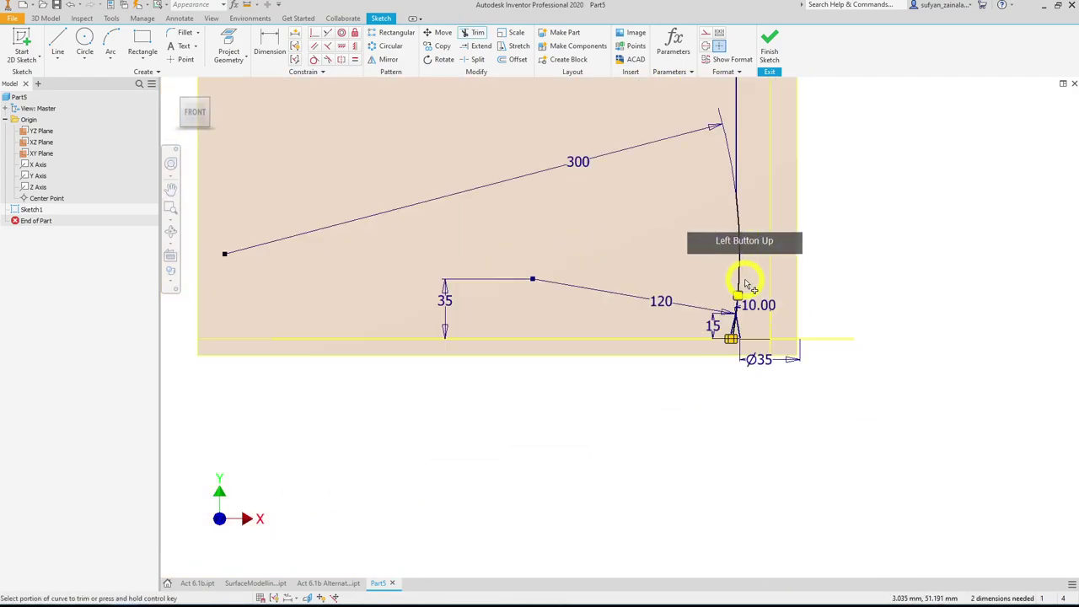
pyautogui.moveTo(761, 249); pyautogui.dragTo(752, 357, button='middle')
pyautogui.scroll(3, 751, 291)
pyautogui.press('Escape')
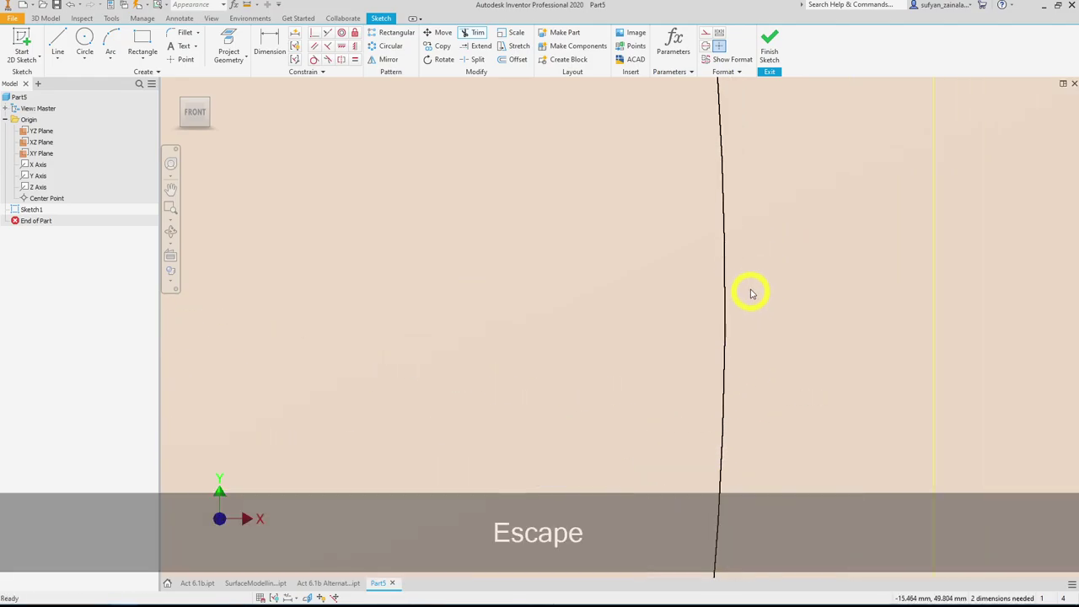
# - Examine the 300 mm and 120 mm radius arcs where they run together near the slanted line's upper endpoint
pyautogui.scroll(-5, 751, 273)
pyautogui.moveTo(753, 266); pyautogui.dragTo(740, 265, button='middle')
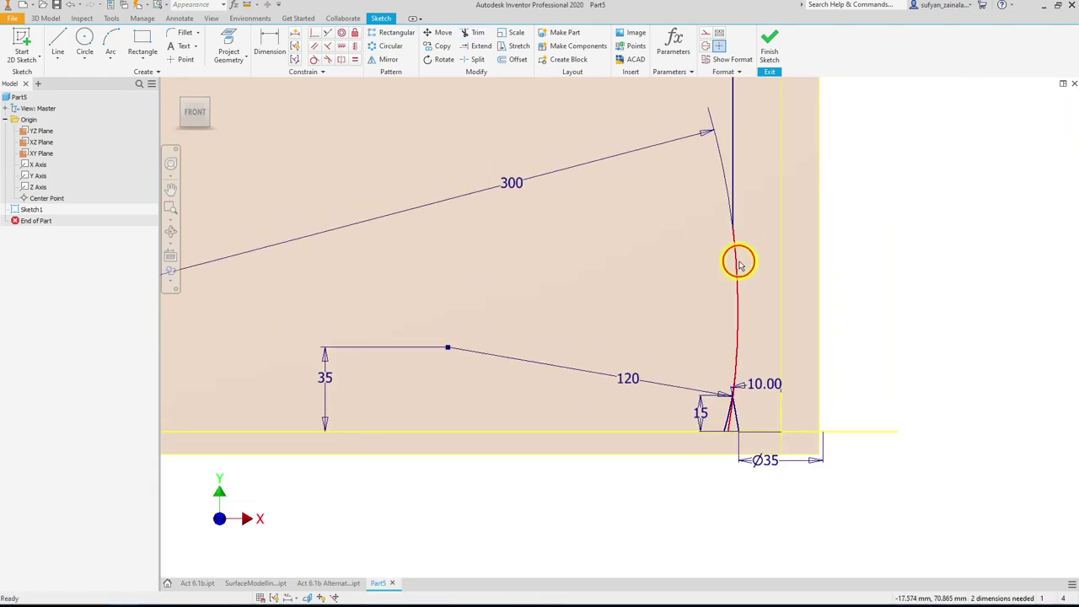
pyautogui.click(727, 231)
pyautogui.click(493, 187)
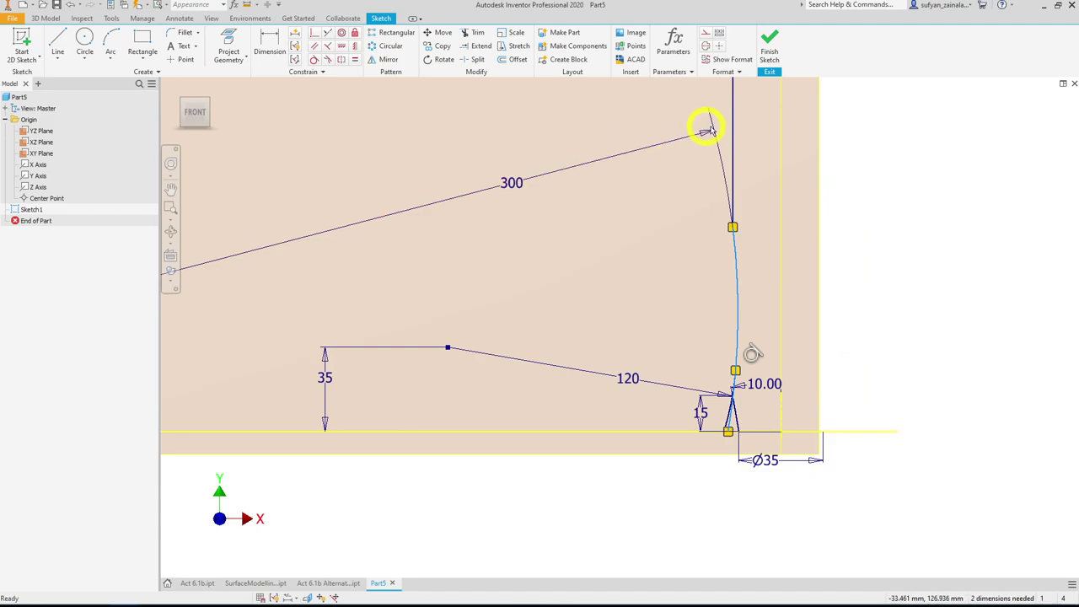
pyautogui.scroll(5, 742, 287)
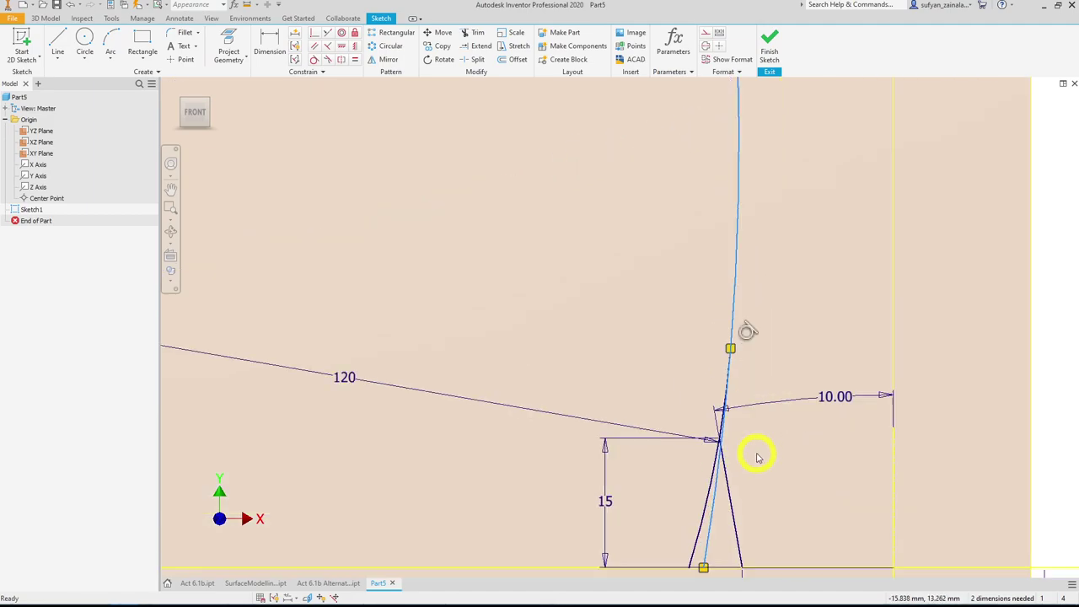
pyautogui.press('Escape')
pyautogui.click(713, 353)
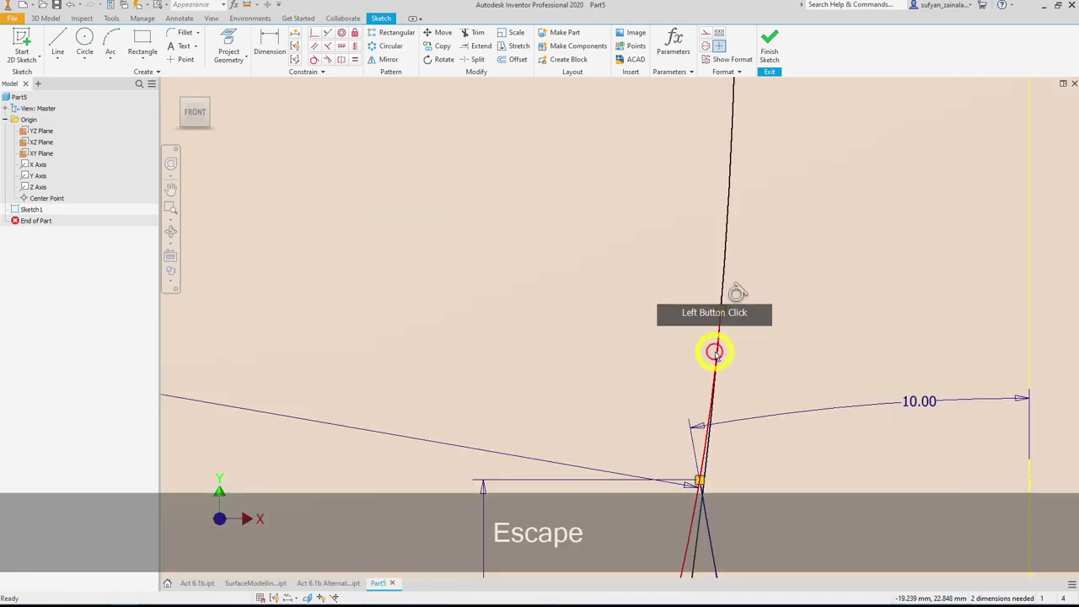
pyautogui.scroll(-3, 685, 447)
pyautogui.scroll(-2, 684, 447)
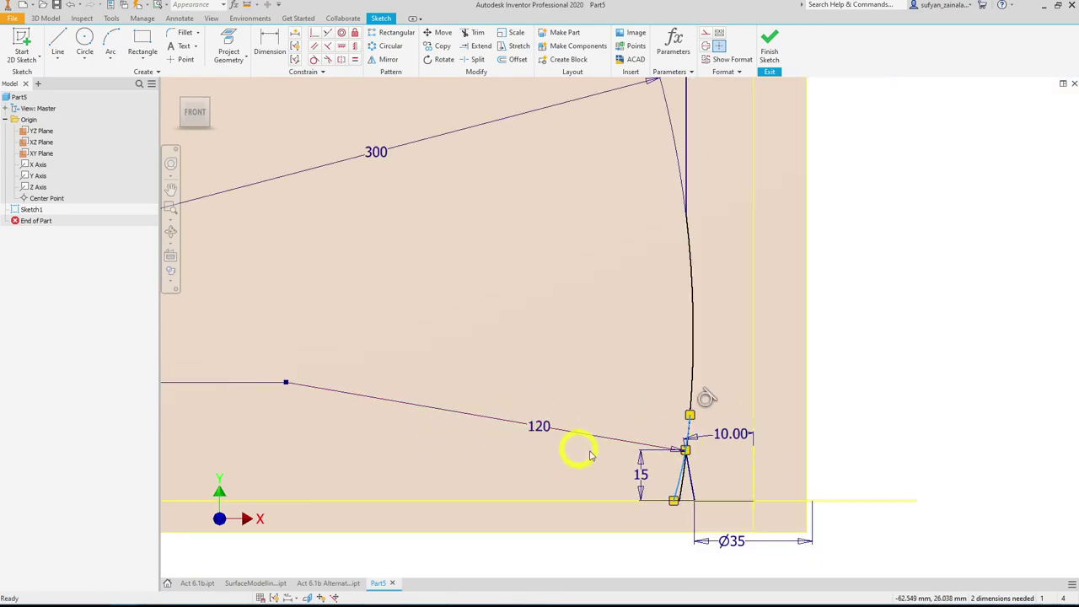
pyautogui.scroll(5, 573, 453)
pyautogui.press('Escape')
pyautogui.click(738, 428)
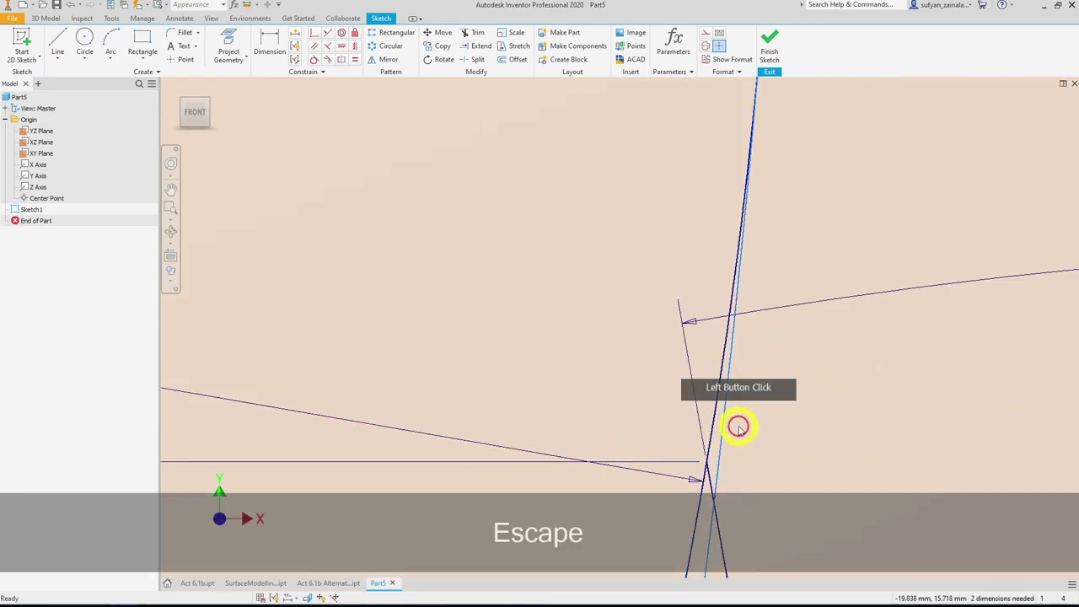
# - Trim the excess arc pieces around the slanted line's upper endpoint so the 120 mm radius arc meets the line
pyautogui.press('Escape')
pyautogui.click(466, 32)
pyautogui.click(764, 419)
pyautogui.moveTo(716, 429)
pyautogui.mouseDown()
pyautogui.moveTo(754, 443)
pyautogui.moveTo(795, 373)
pyautogui.mouseUp()
pyautogui.moveTo(778, 466); pyautogui.dragTo(719, 468)
pyautogui.scroll(-5, 771, 344)
pyautogui.scroll(6, 826, 390)
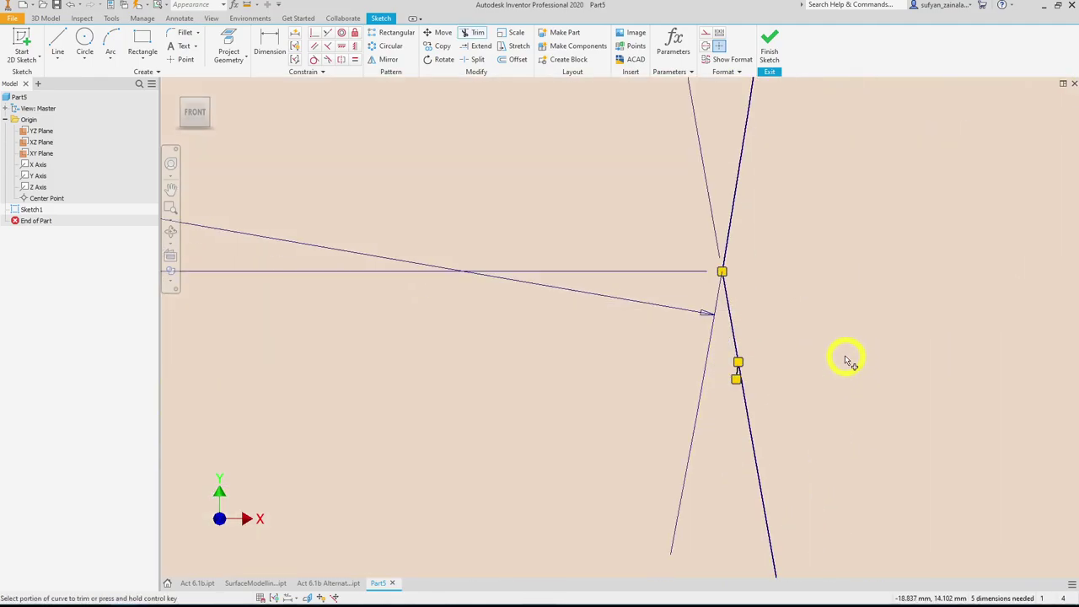
# - Delete the tiny leftover arc segment beside the slanted line
pyautogui.press('Escape')
pyautogui.scroll(3, 742, 369)
pyautogui.click(838, 322)
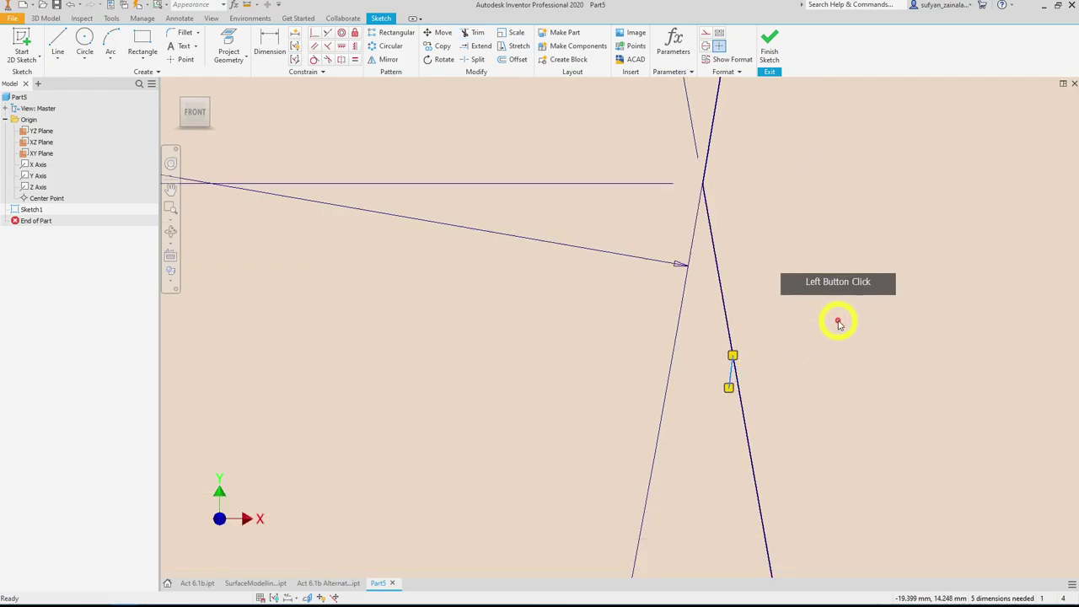
pyautogui.press('Delete')
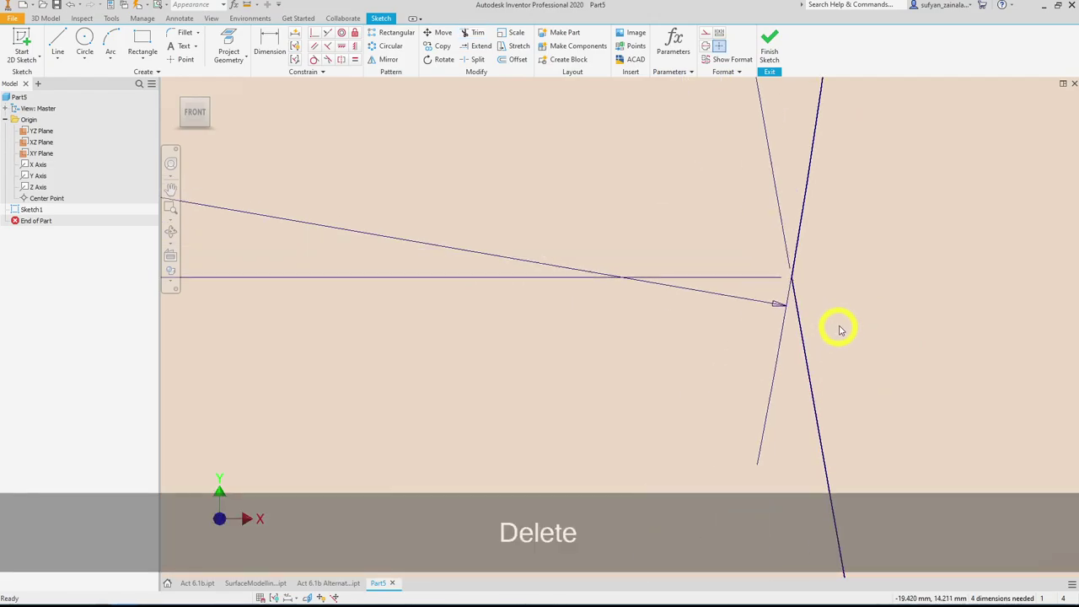
# - Dimension the height of the long upper arc's top endpoint above the horizontal axis as 80 mm
pyautogui.scroll(-5, 834, 300)
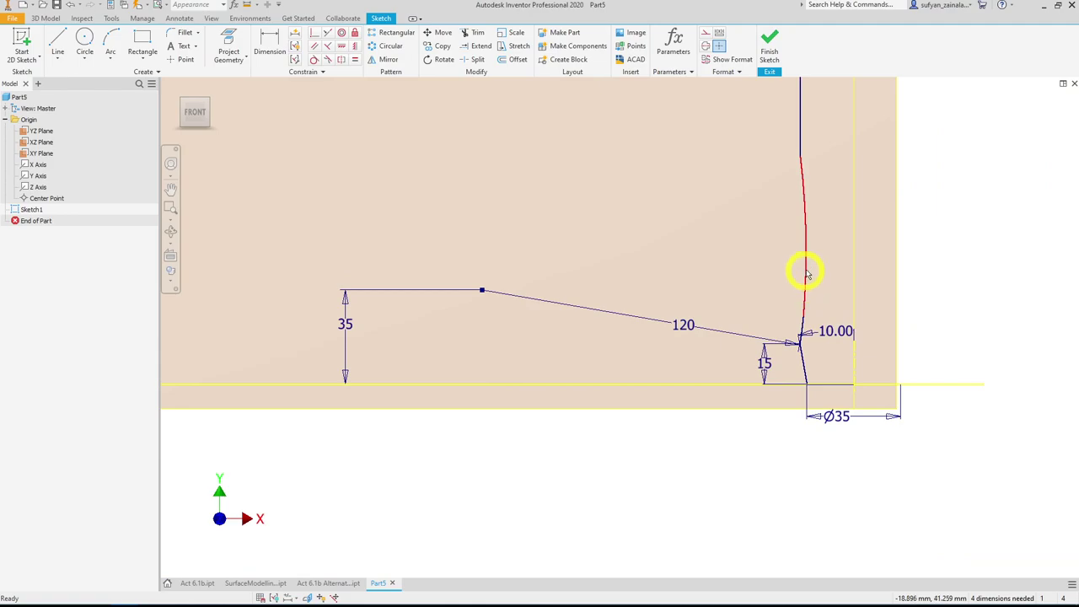
pyautogui.scroll(-4, 786, 253)
pyautogui.scroll(3, 599, 296)
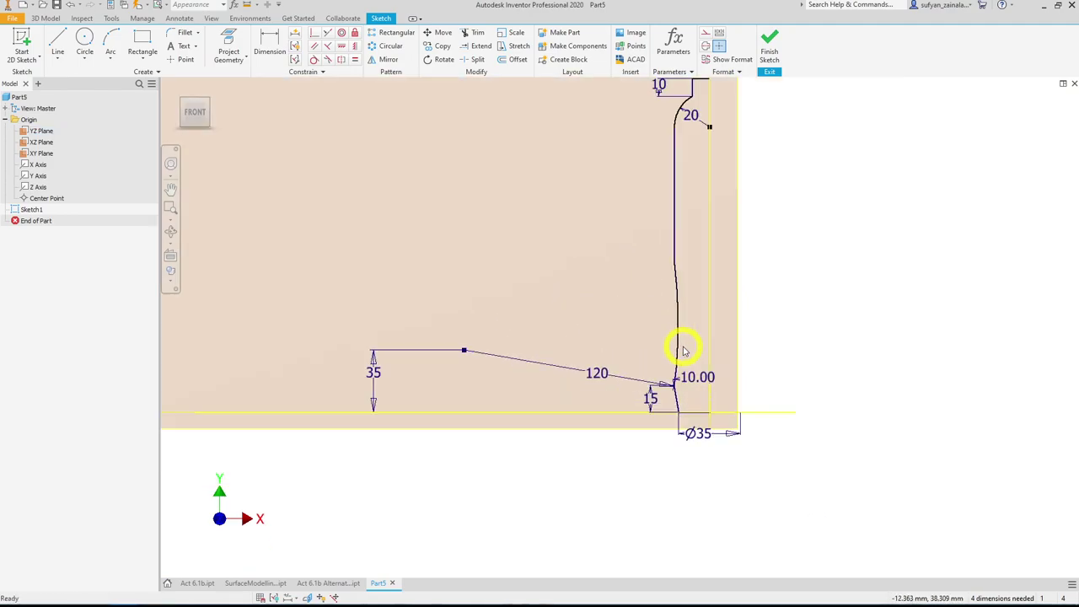
pyautogui.scroll(-2, 417, 336)
pyautogui.moveTo(416, 337); pyautogui.dragTo(742, 325, button='middle')
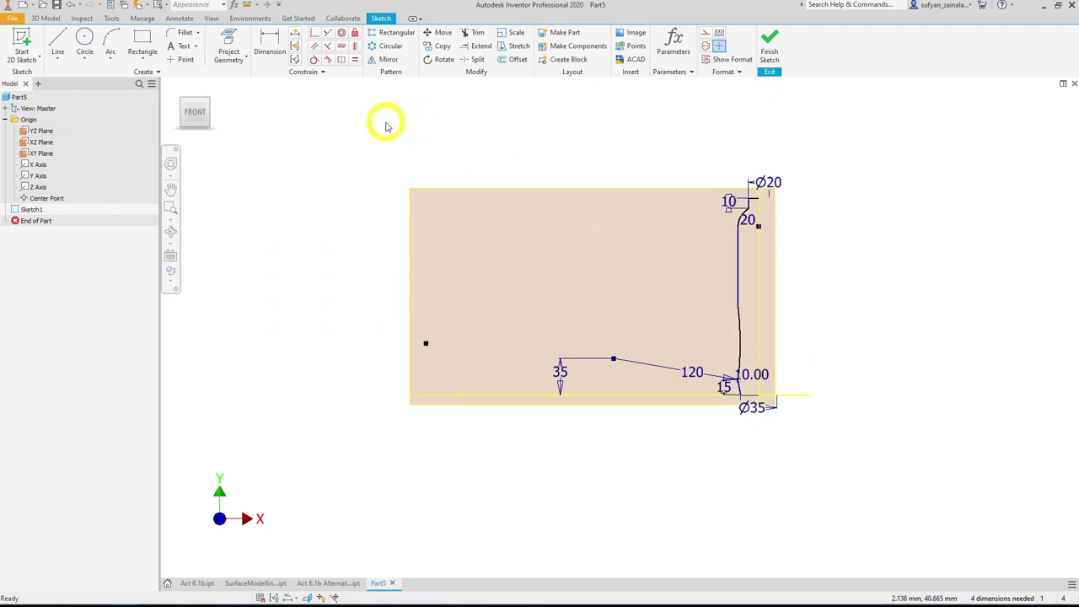
pyautogui.click(267, 39)
pyautogui.click(737, 306)
pyautogui.click(717, 395)
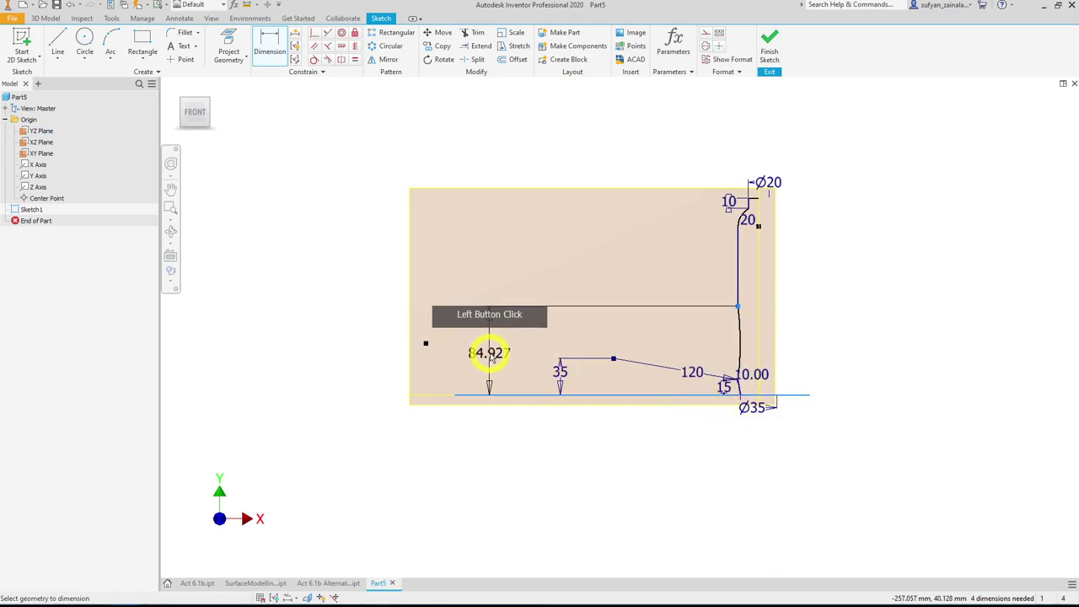
pyautogui.click(488, 354)
pyautogui.write('80')
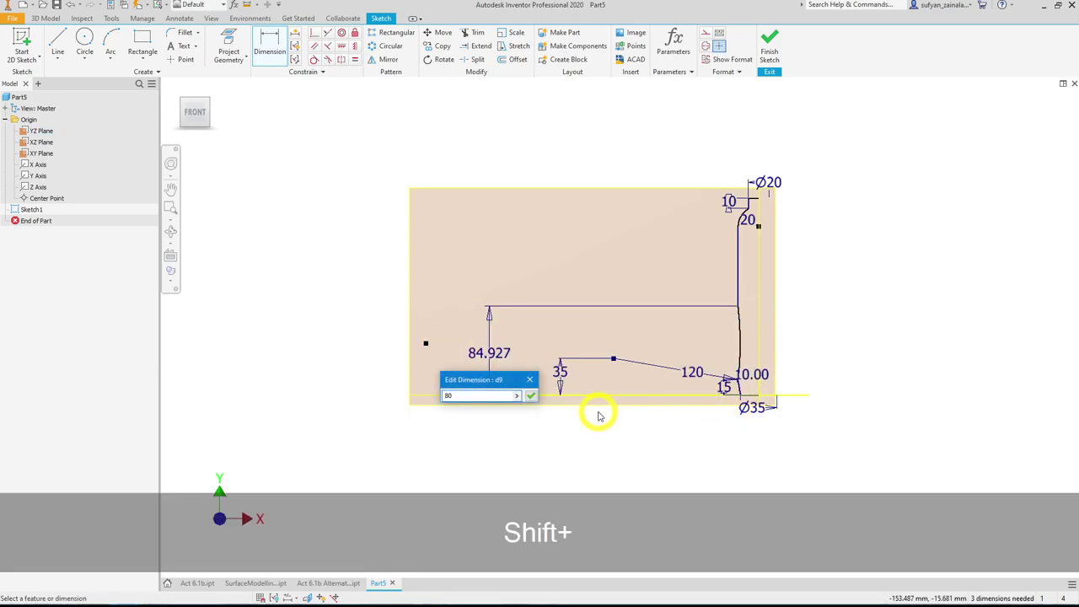
pyautogui.press('Return')
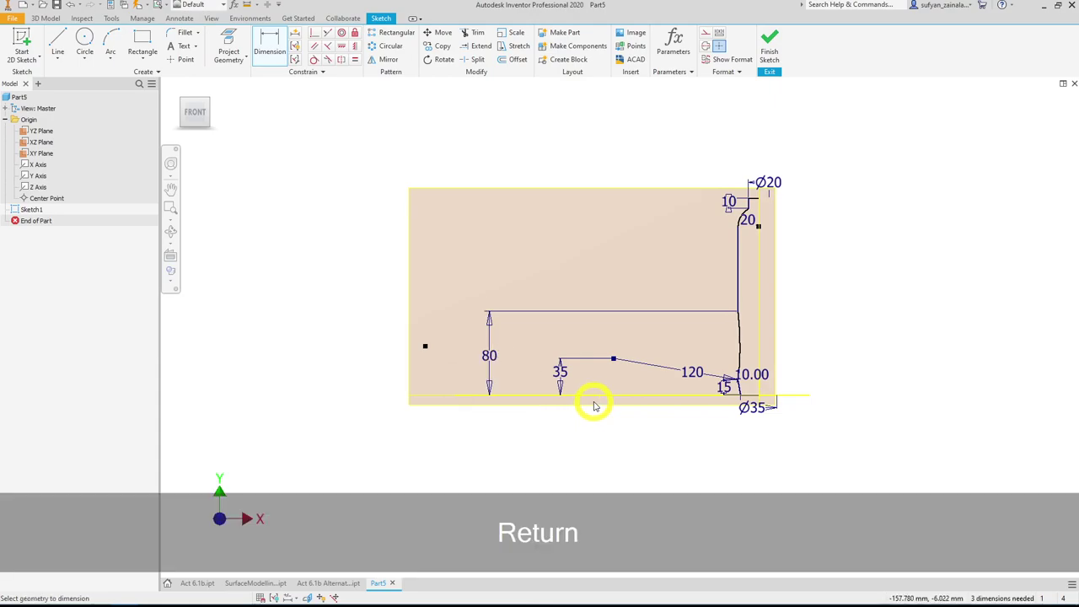
# - Dimension the profile's overall height from the horizontal axis to the short top line as 110 mm
pyautogui.scroll(3, 763, 341)
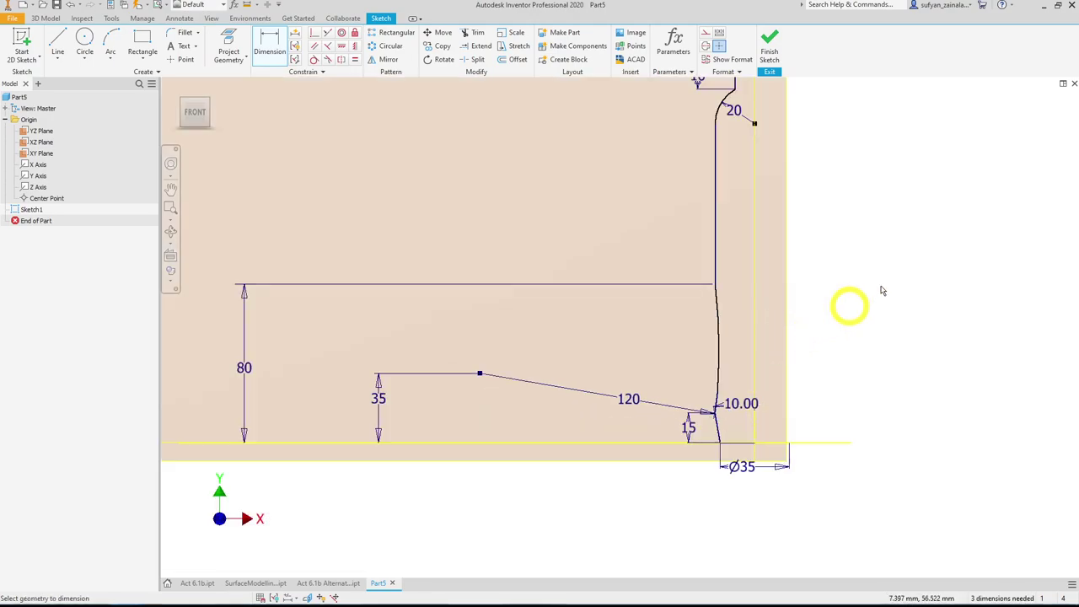
pyautogui.moveTo(915, 217); pyautogui.dragTo(895, 297, button='middle')
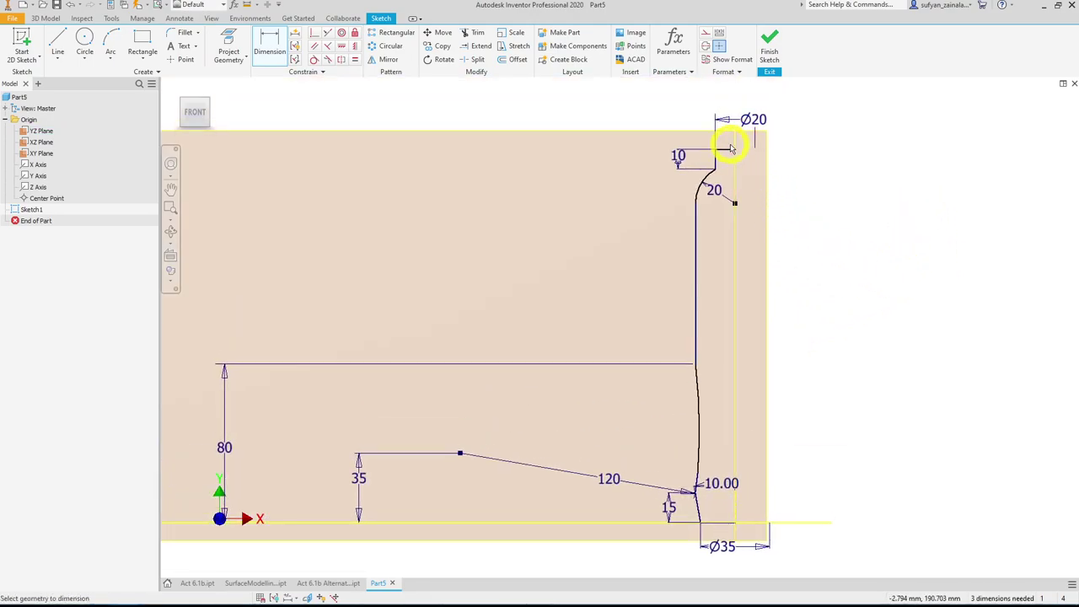
pyautogui.click(731, 151)
pyautogui.click(784, 523)
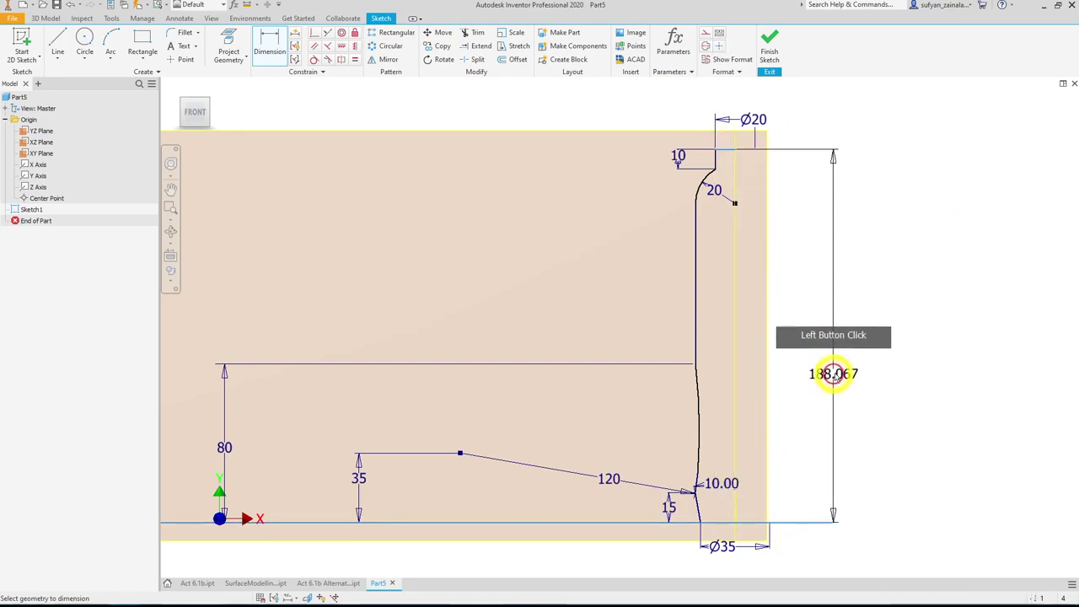
pyautogui.click(833, 372)
pyautogui.write('11')
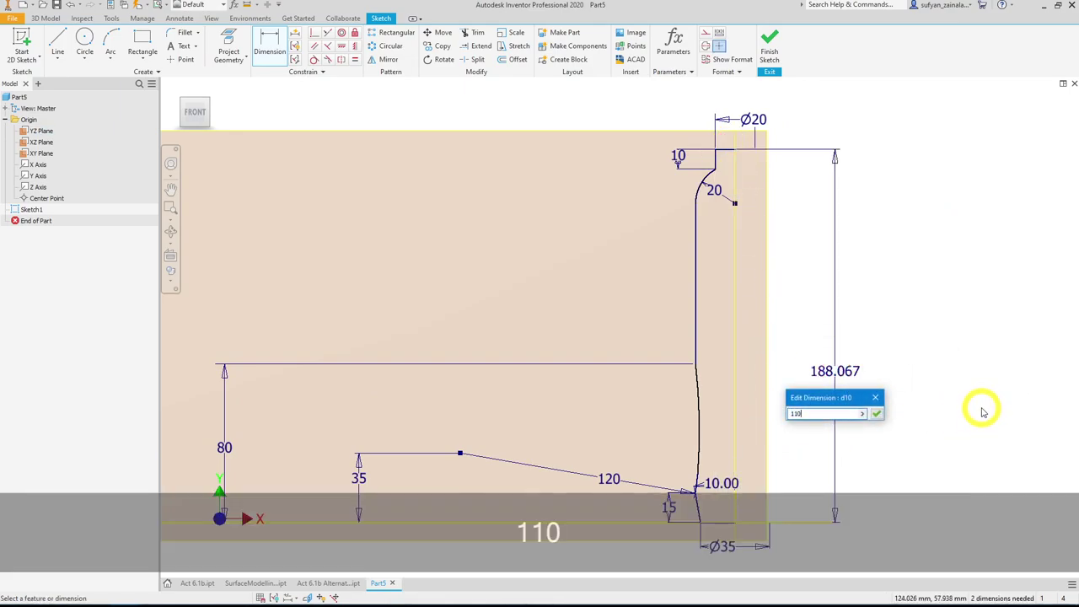
pyautogui.write('0')
pyautogui.press('Return')
pyautogui.press('Escape')
pyautogui.press('Escape')
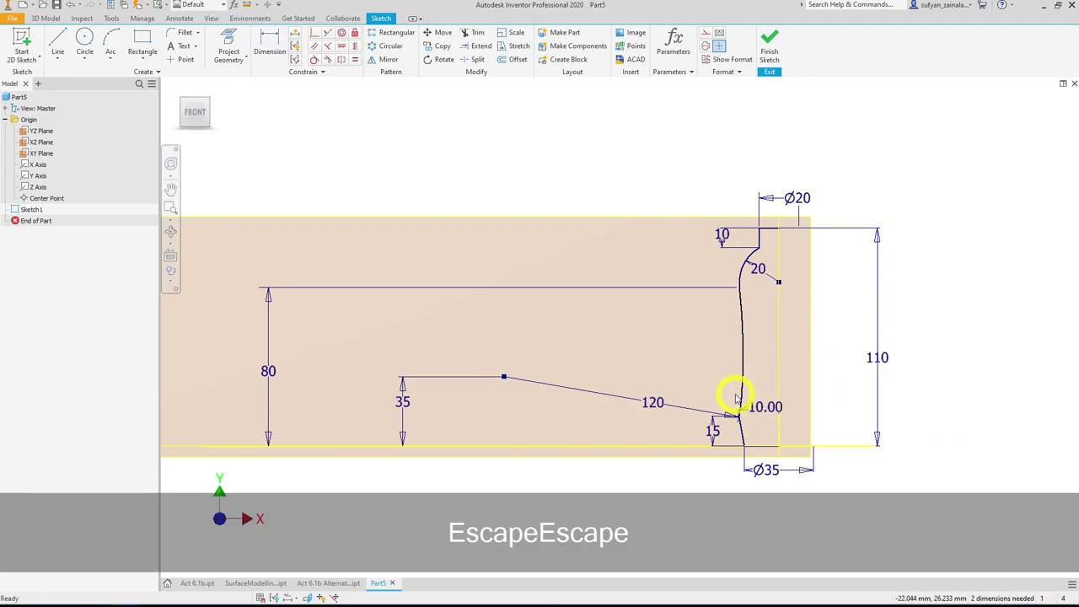
# - Add a tangent constraint between the long upper side arc and the 120 mm radius arc below it
pyautogui.moveTo(766, 379)
pyautogui.mouseDown()
pyautogui.moveTo(744, 381)
pyautogui.moveTo(742, 404)
pyautogui.moveTo(764, 356)
pyautogui.moveTo(745, 371)
pyautogui.moveTo(753, 377)
pyautogui.mouseUp()
pyautogui.scroll(-3, 752, 377)
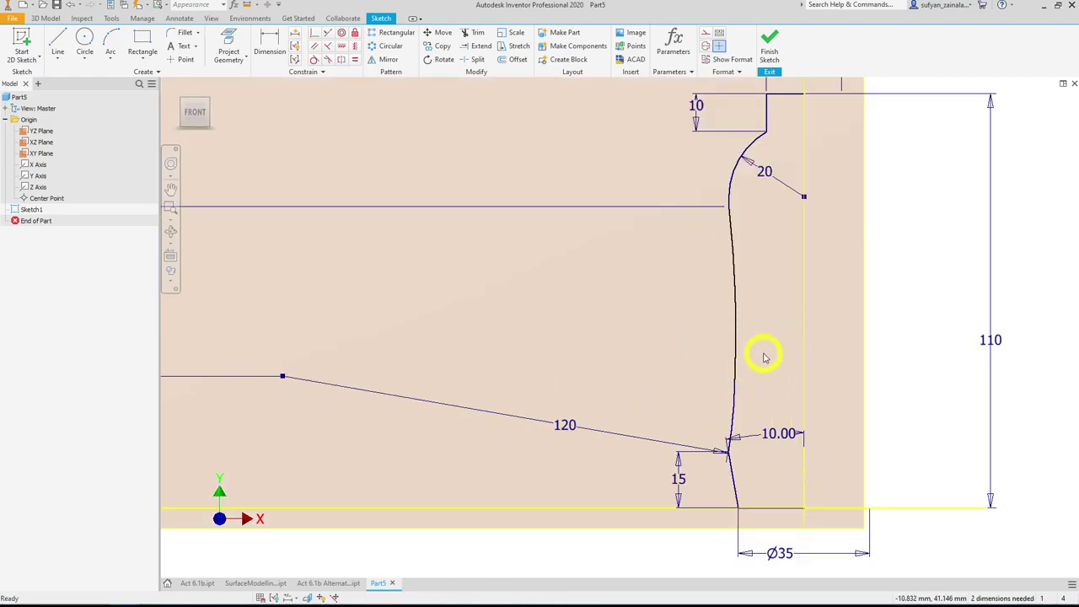
pyautogui.click(725, 191)
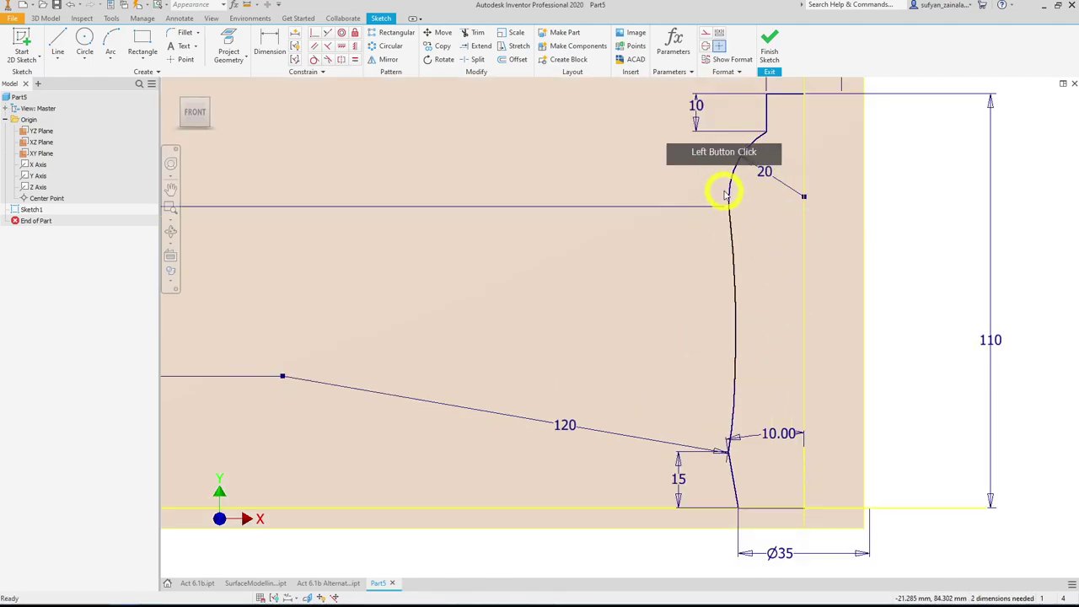
pyautogui.moveTo(836, 301); pyautogui.dragTo(875, 364, button='middle')
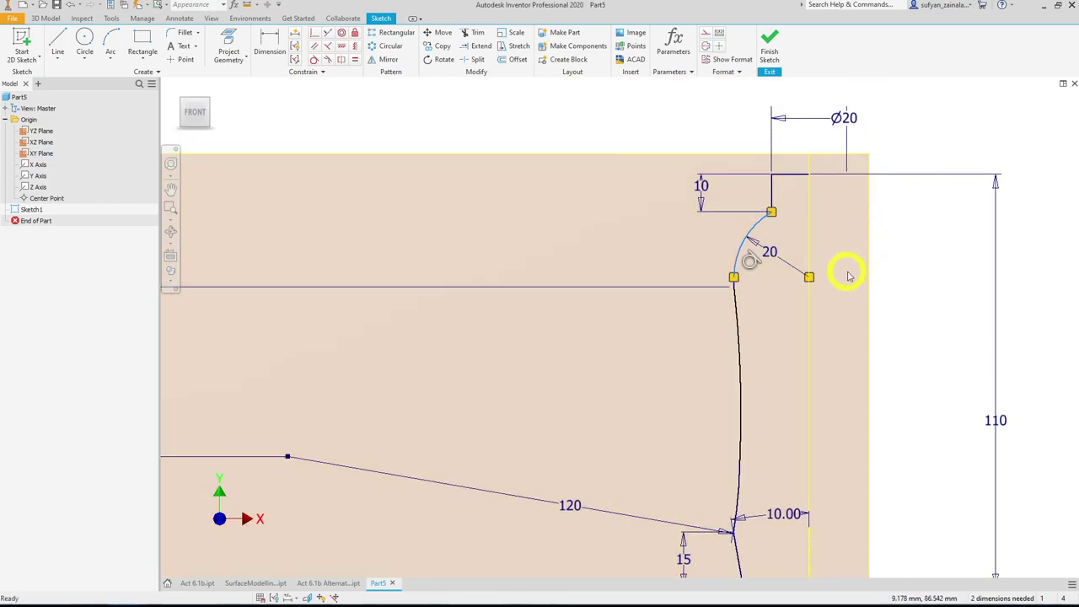
pyautogui.click(843, 414)
pyautogui.moveTo(950, 289); pyautogui.dragTo(964, 224, button='middle')
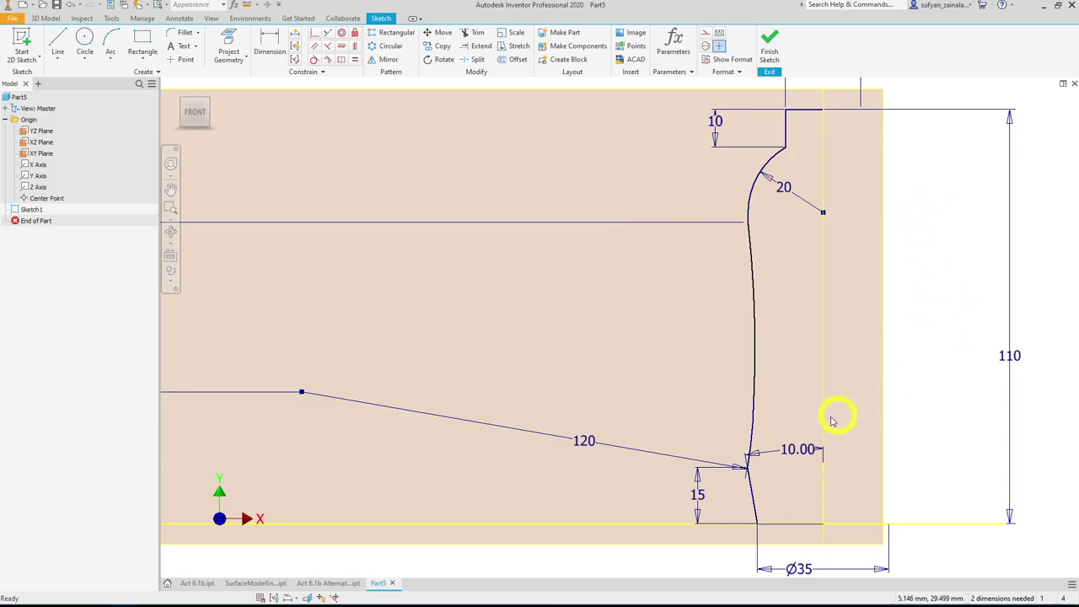
pyautogui.click(931, 430)
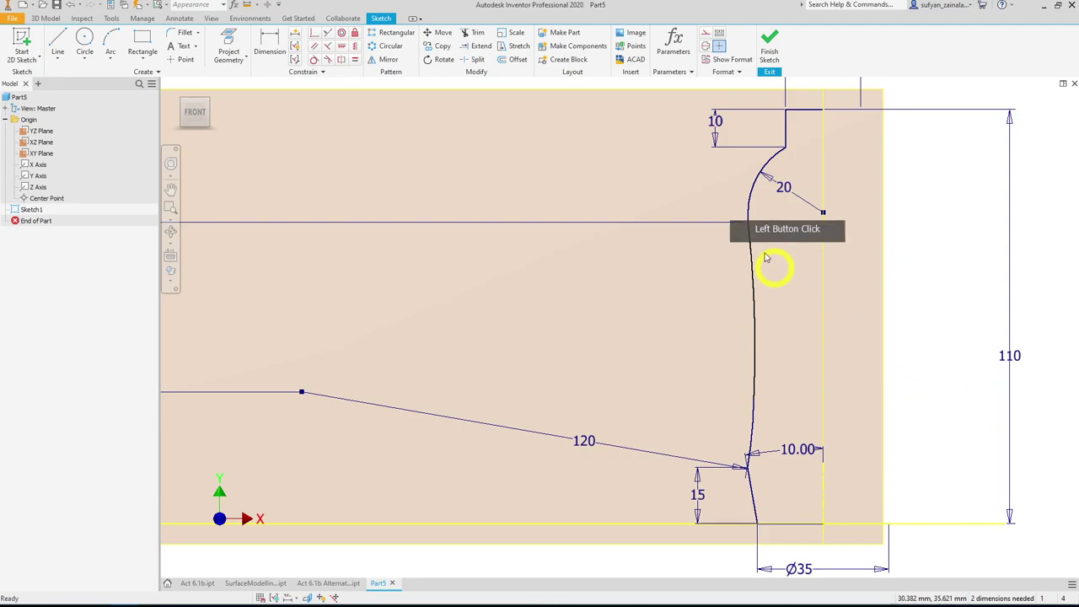
pyautogui.click(313, 61)
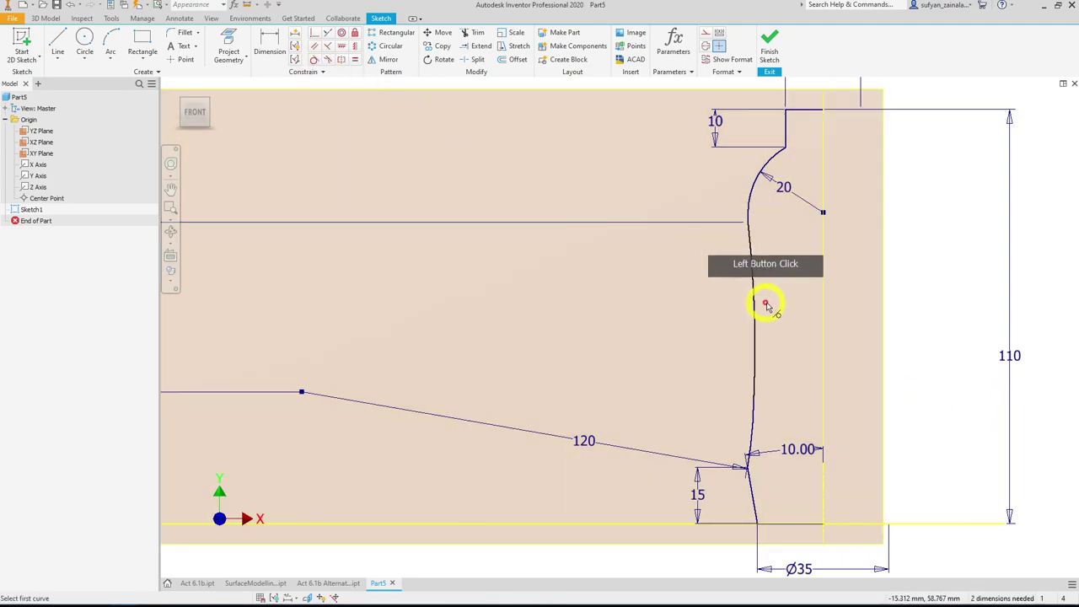
pyautogui.click(752, 321)
pyautogui.click(753, 415)
pyautogui.click(1036, 496)
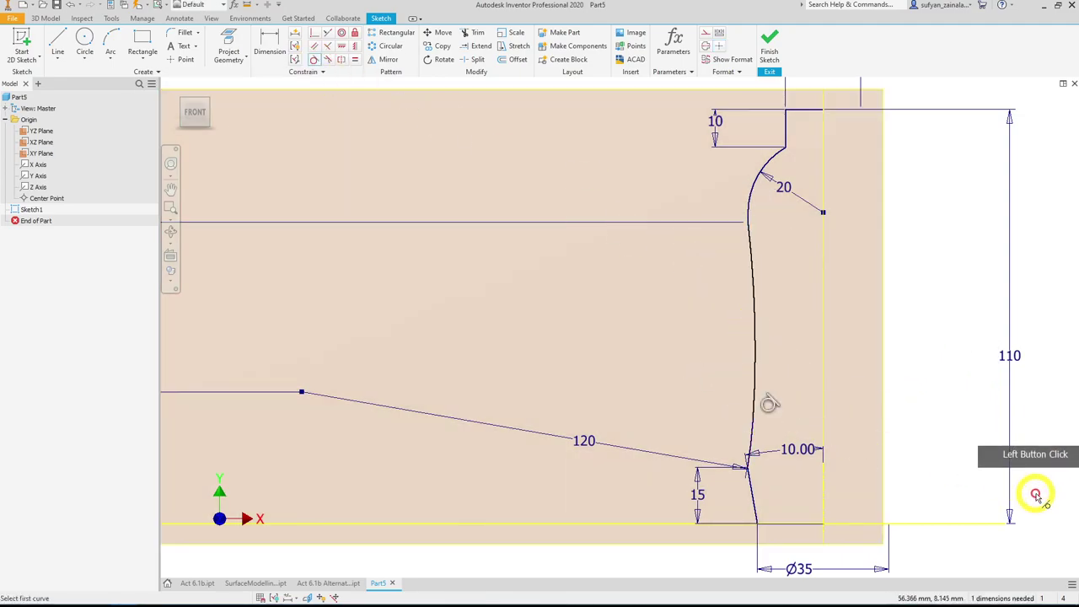
pyautogui.press('Escape')
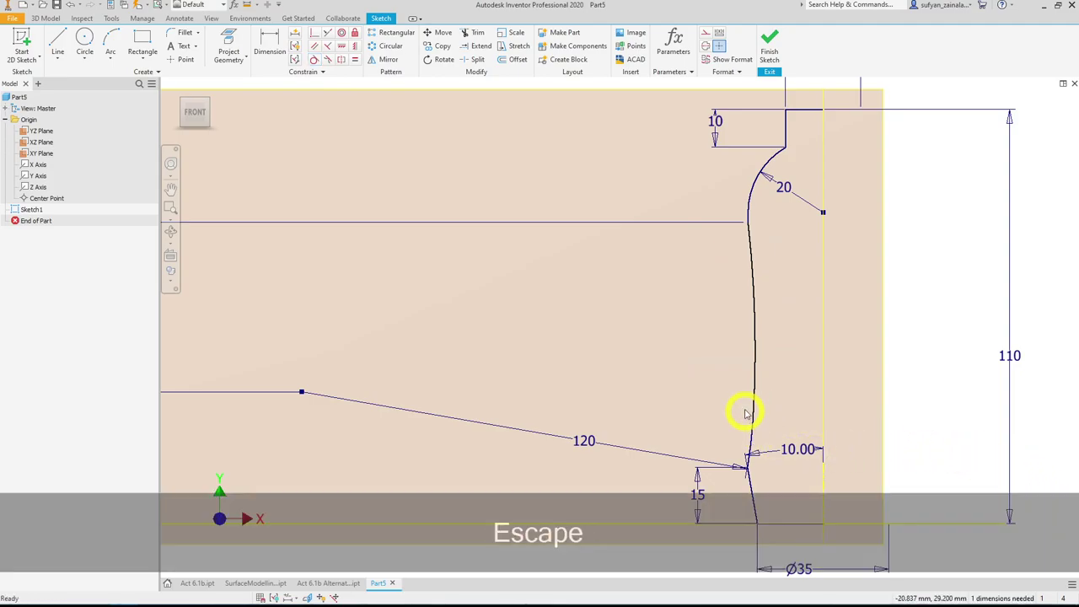
# - Dimension the radius of the long upper side arc as 300 mm
pyautogui.moveTo(757, 404)
pyautogui.mouseDown()
pyautogui.moveTo(787, 349)
pyautogui.moveTo(798, 462)
pyautogui.moveTo(852, 424)
pyautogui.mouseUp()
pyautogui.moveTo(842, 374); pyautogui.dragTo(968, 340, button='middle')
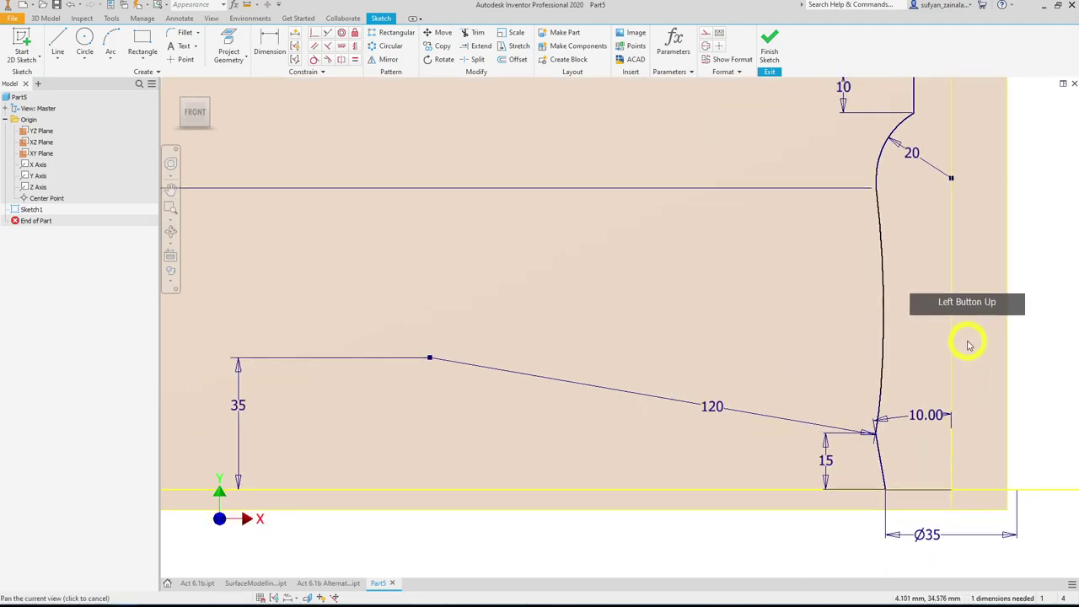
pyautogui.scroll(5, 969, 340)
pyautogui.press('d')
pyautogui.click(920, 313)
pyautogui.click(872, 310)
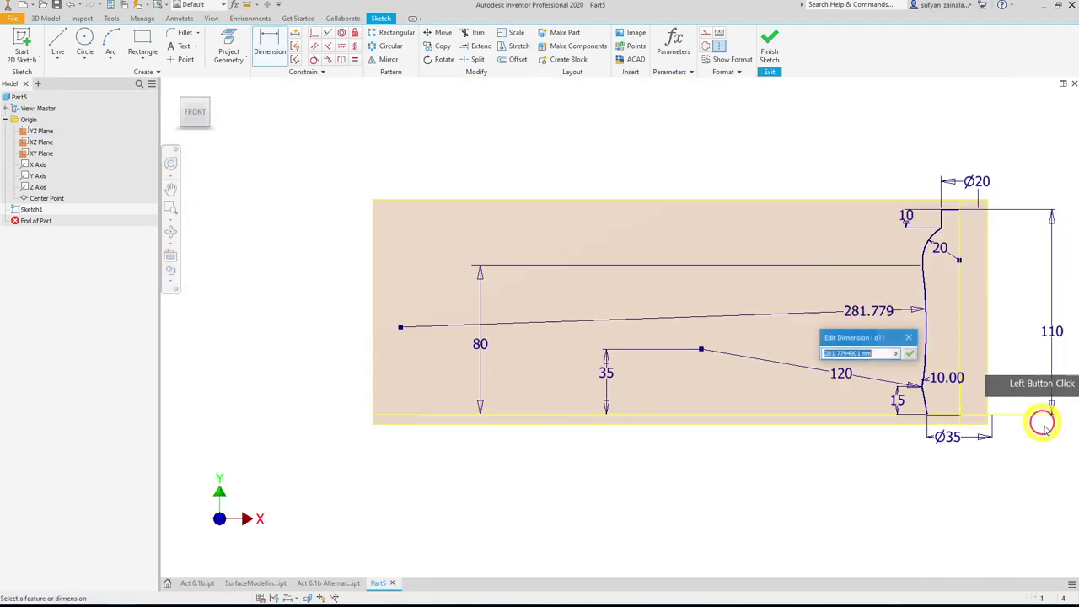
pyautogui.write('300')
pyautogui.press('Return')
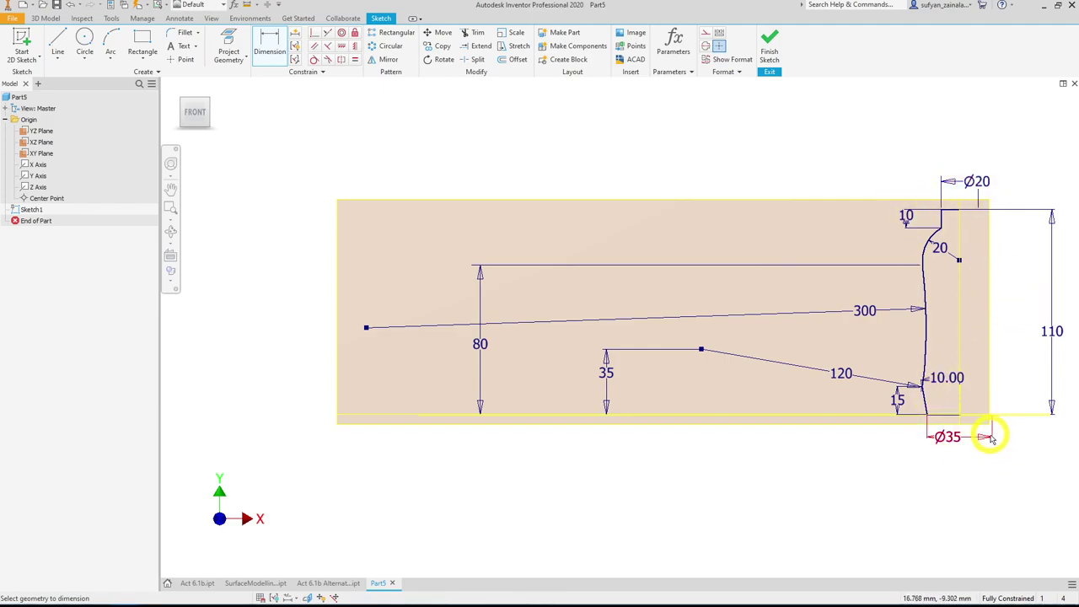
# - Finish the bottle profile sketch and bring up the 3D modeling commands
pyautogui.click(769, 44)
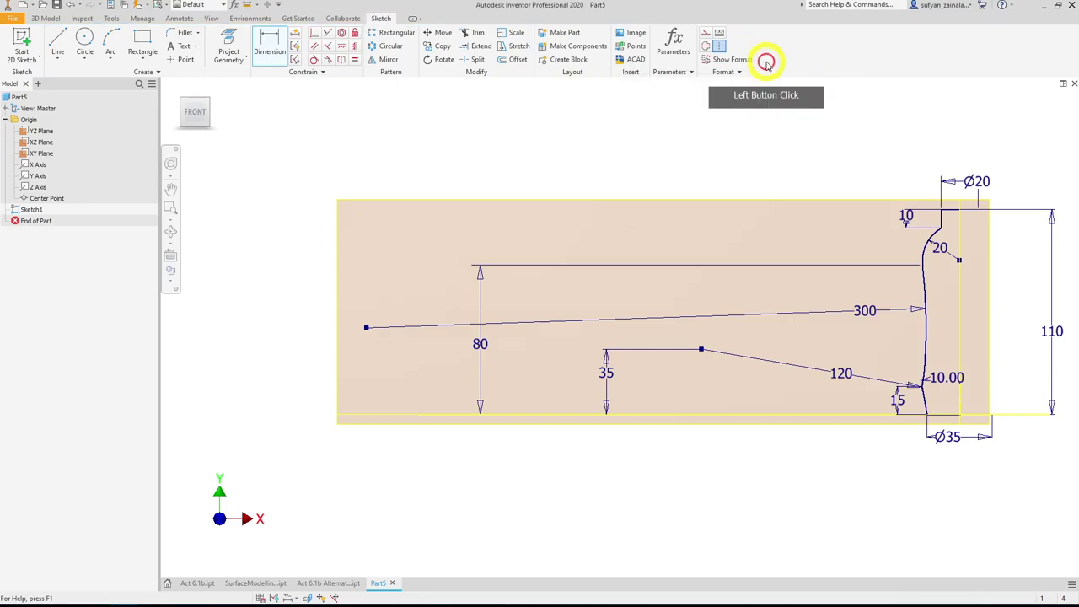
pyautogui.click(49, 19)
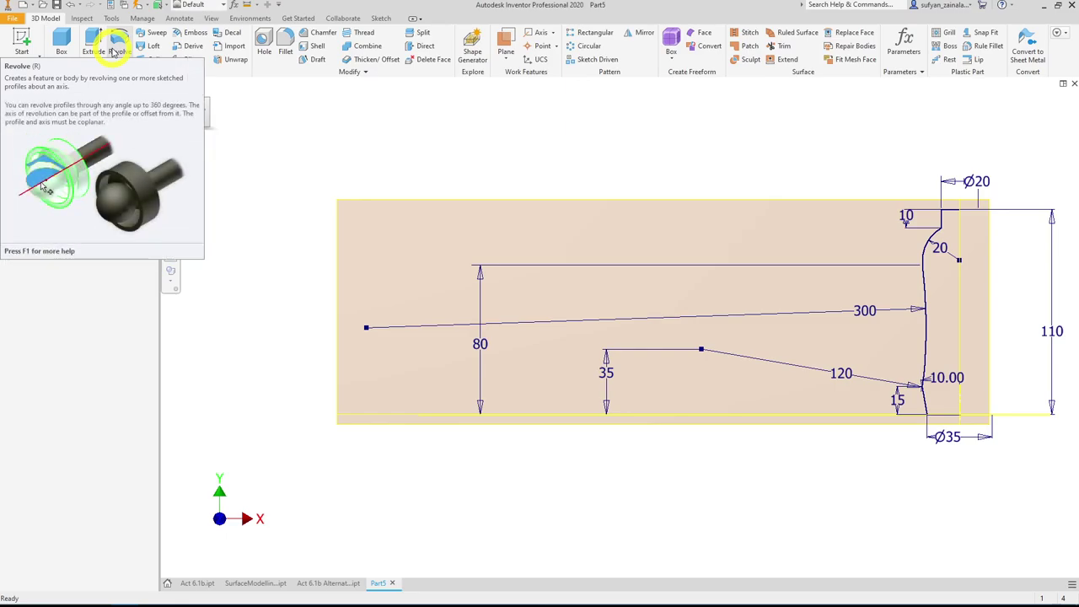
# - Revolve the bottle profile a full 360 degrees about the vertical centerline, with the output set to a surface
pyautogui.click(113, 52)
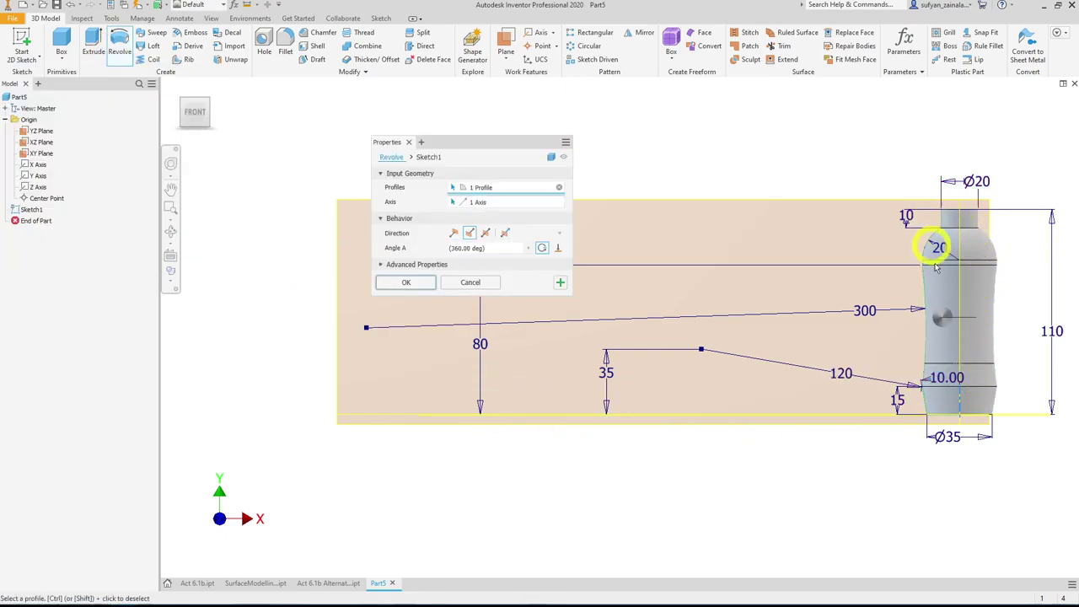
pyautogui.moveTo(1004, 472)
pyautogui.mouseDown(button='middle')
pyautogui.moveTo(858, 424)
pyautogui.moveTo(840, 393)
pyautogui.mouseUp(button='middle')
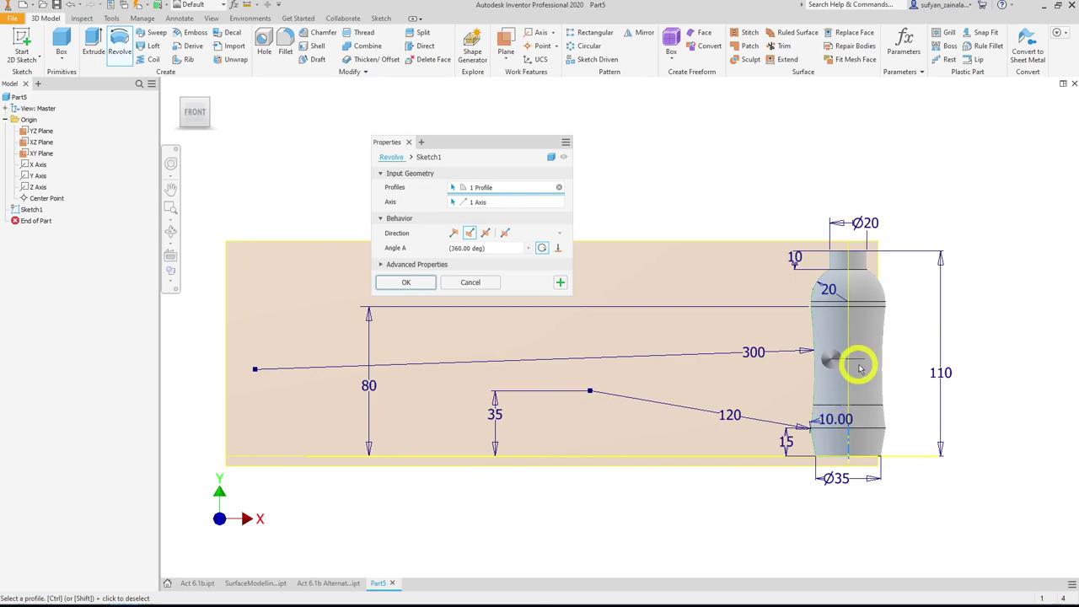
pyautogui.click(550, 159)
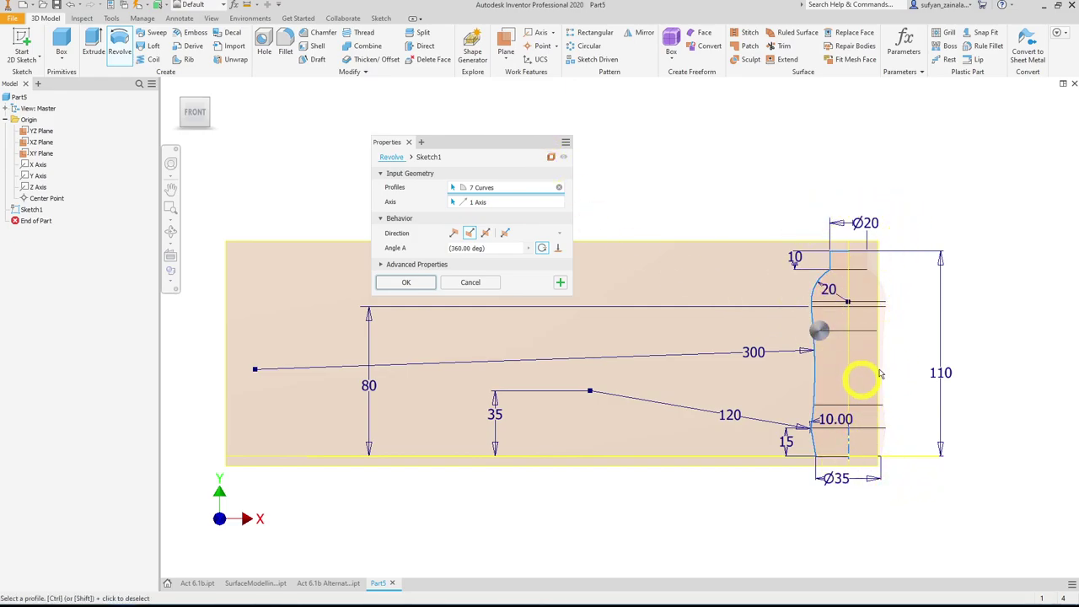
pyautogui.scroll(4, 860, 281)
pyautogui.keyDown('shift'); pyautogui.moveTo(890, 268); pyautogui.dragTo(902, 284, button='middle'); pyautogui.keyUp('shift')
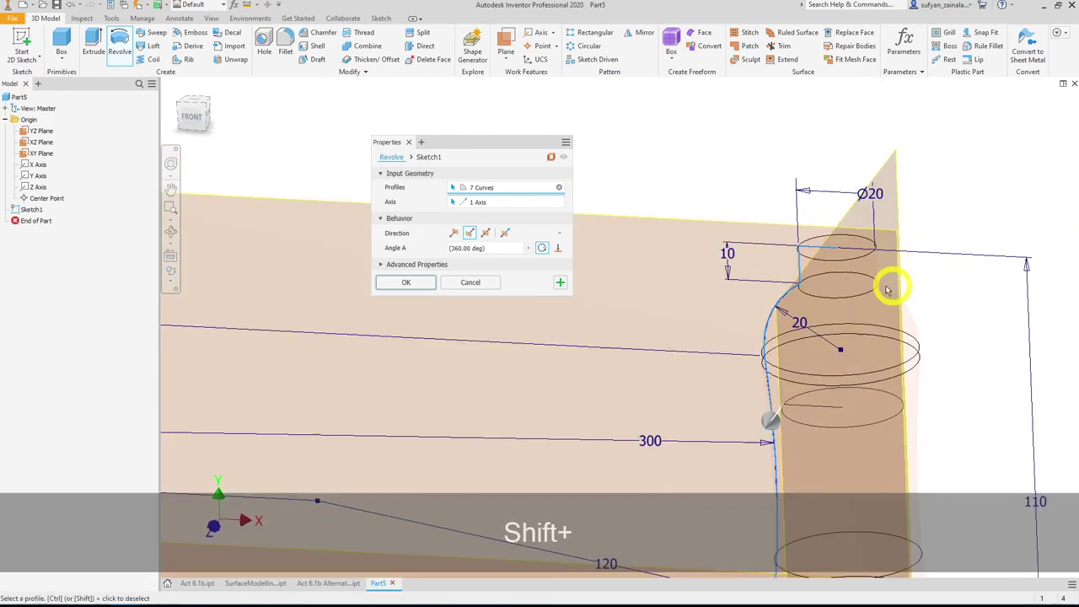
pyautogui.keyDown('shift'); pyautogui.moveTo(978, 453); pyautogui.dragTo(1005, 424, button='middle'); pyautogui.keyUp('shift')
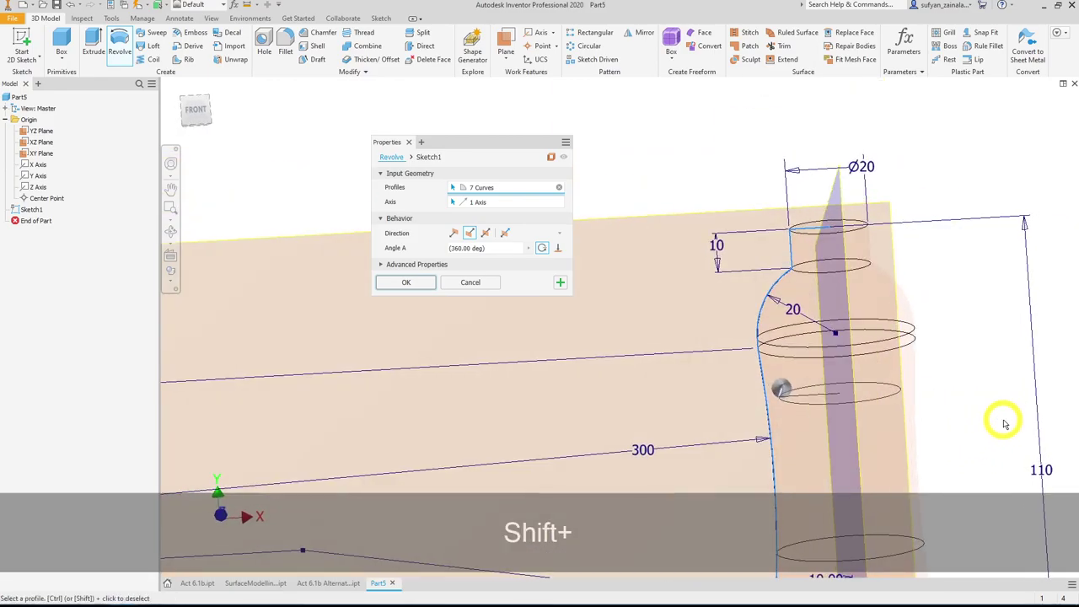
pyautogui.click(406, 283)
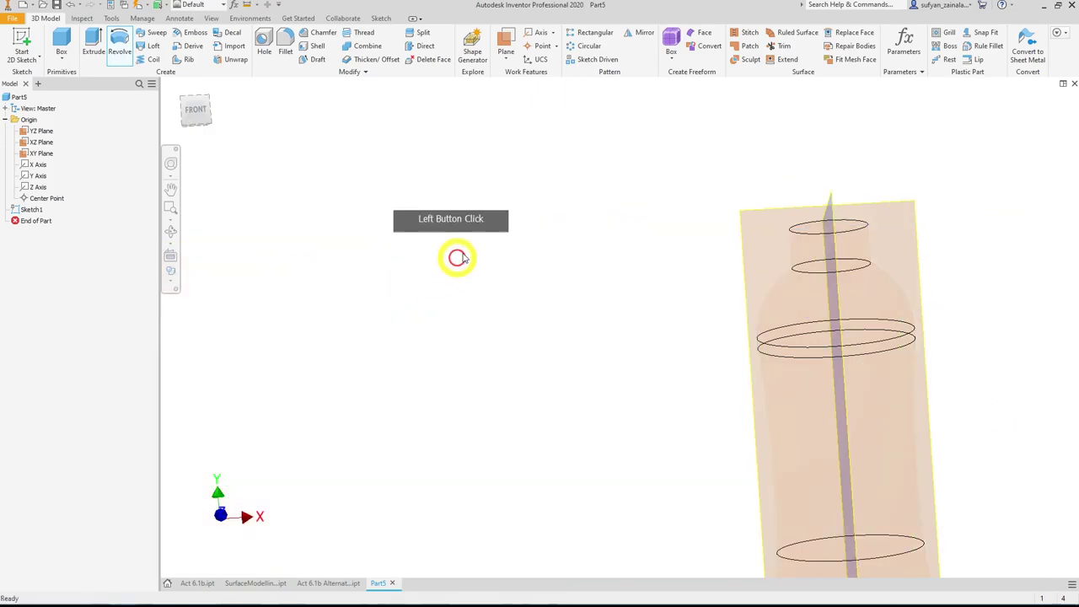
pyautogui.keyDown('shift'); pyautogui.moveTo(523, 224); pyautogui.dragTo(672, 349, button='middle'); pyautogui.keyUp('shift')
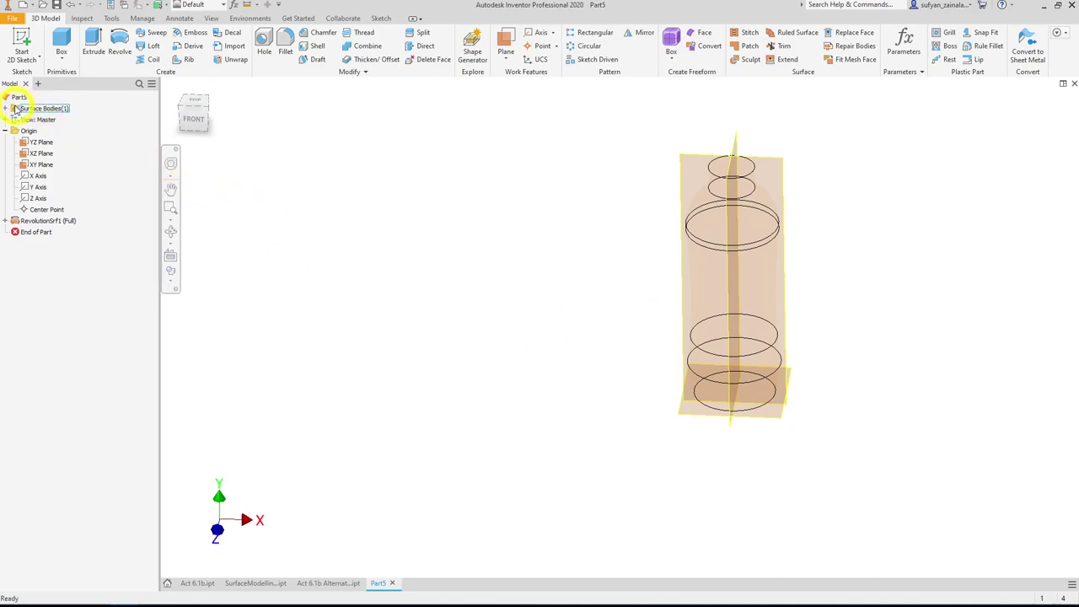
# - Rename the revolved surface body as Main Body
pyautogui.click(5, 107)
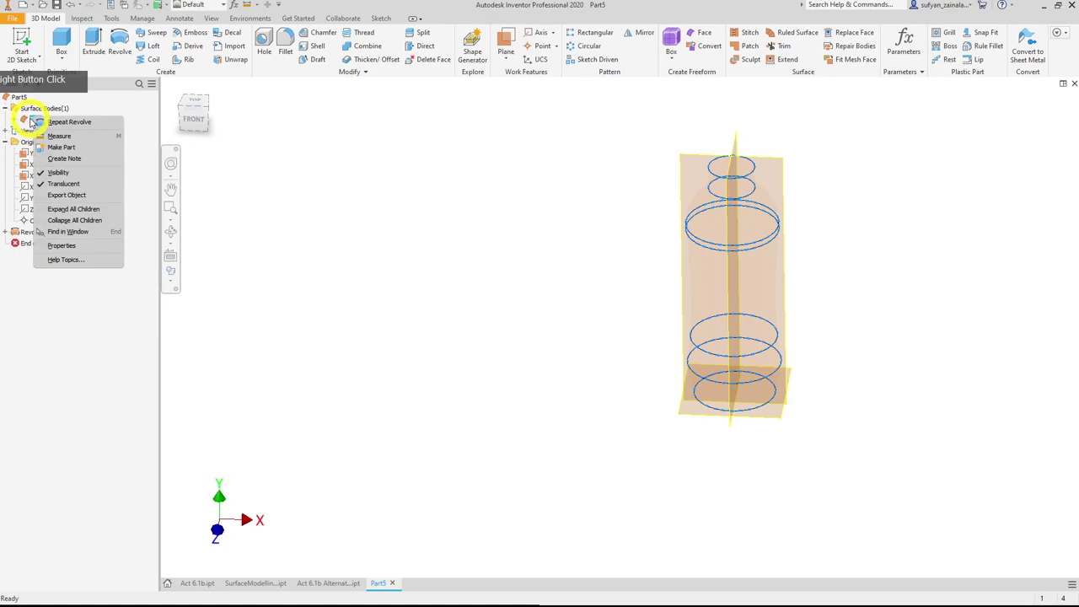
pyautogui.click(226, 175)
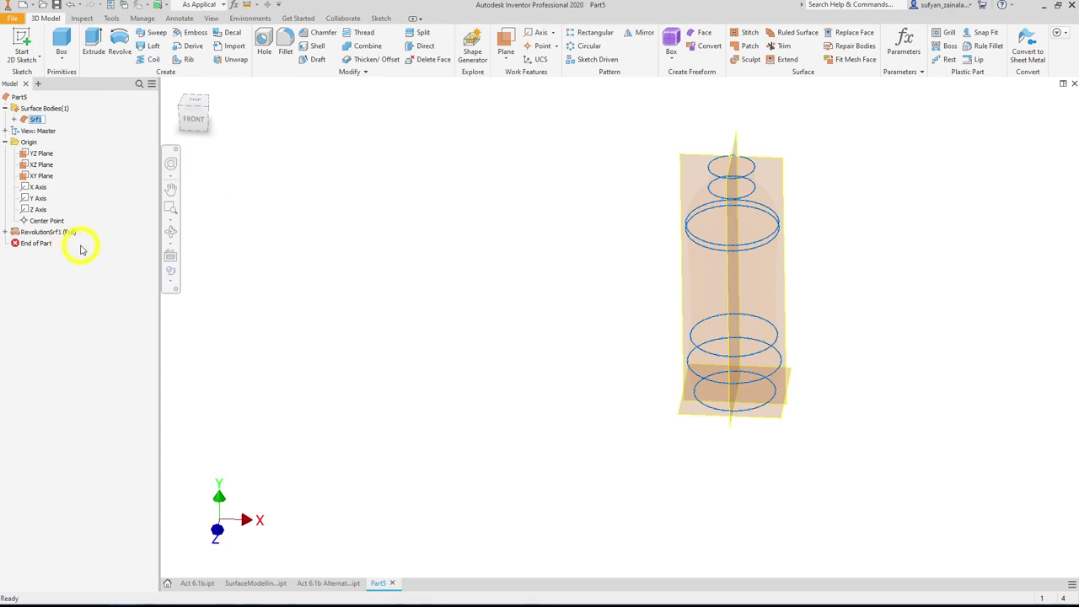
pyautogui.press('shift')
pyautogui.write('Main Body')
pyautogui.press('Return')
pyautogui.click(898, 320)
pyautogui.click(766, 193)
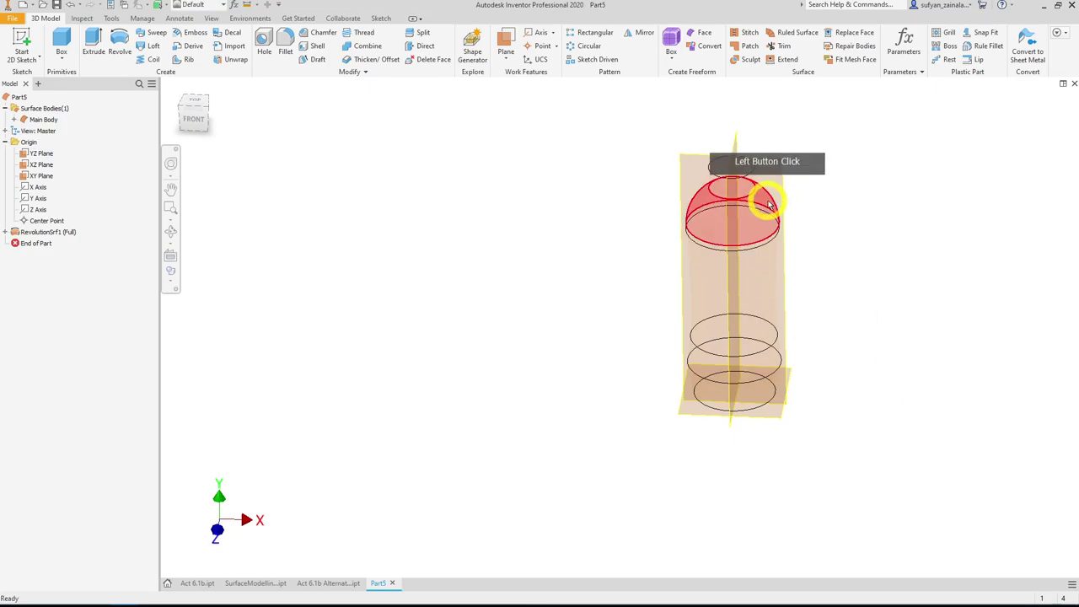
pyautogui.click(829, 234)
# - Switch to the Act 6.1b Alternative using Loft part and examine the loft surface's side rail curves from several angles
pyautogui.hotkey('alt', 'Tab')
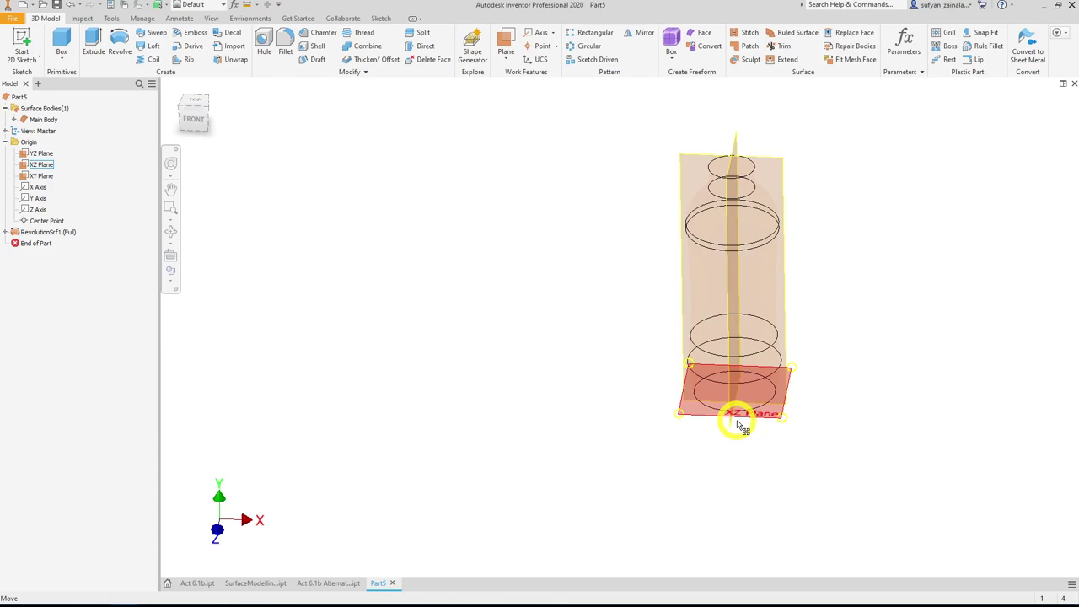
pyautogui.click(312, 588)
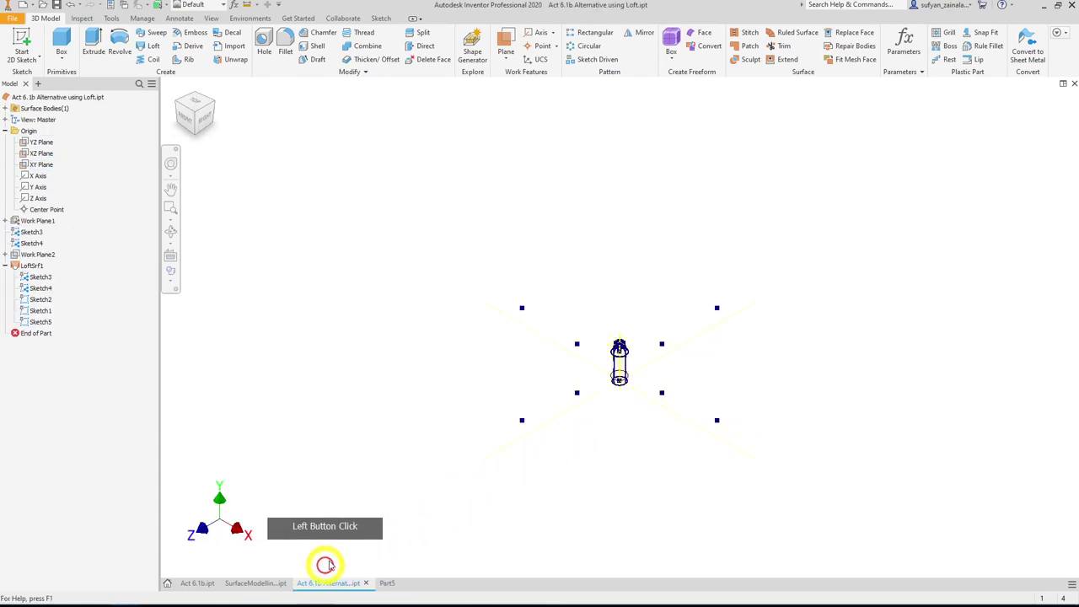
pyautogui.keyDown('shift'); pyautogui.click(599, 421); pyautogui.keyUp('shift')
pyautogui.scroll(5, 662, 248)
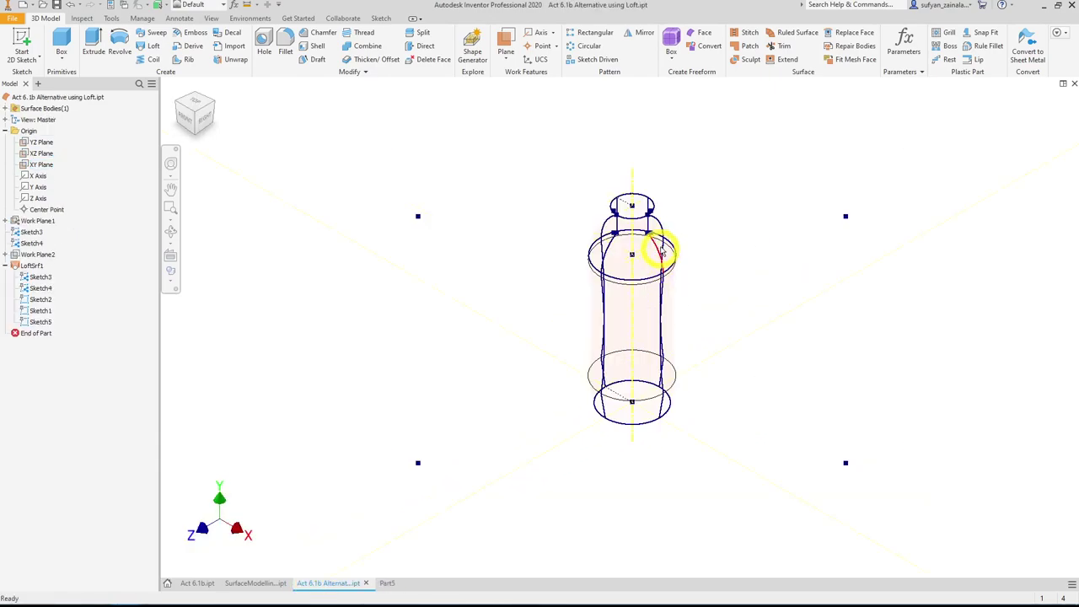
pyautogui.keyDown('shift'); pyautogui.moveTo(730, 274); pyautogui.dragTo(768, 246, button='middle'); pyautogui.keyUp('shift')
pyautogui.click(30, 266)
pyautogui.click(220, 507)
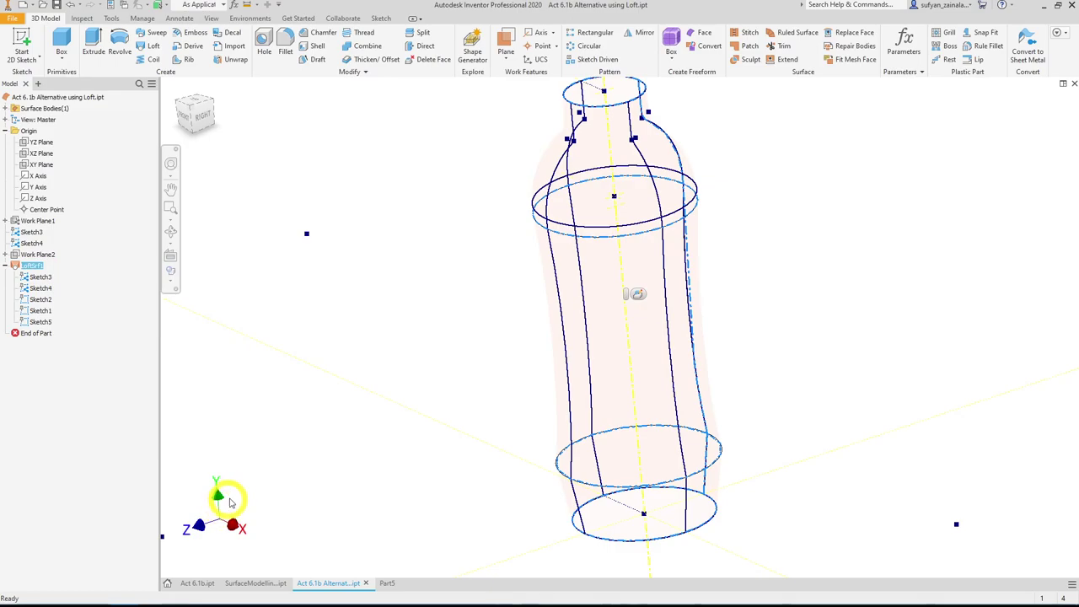
pyautogui.keyDown('shift'); pyautogui.moveTo(305, 455); pyautogui.dragTo(397, 414, button='middle'); pyautogui.keyUp('shift')
pyautogui.keyDown('shift'); pyautogui.click(580, 245); pyautogui.keyUp('shift')
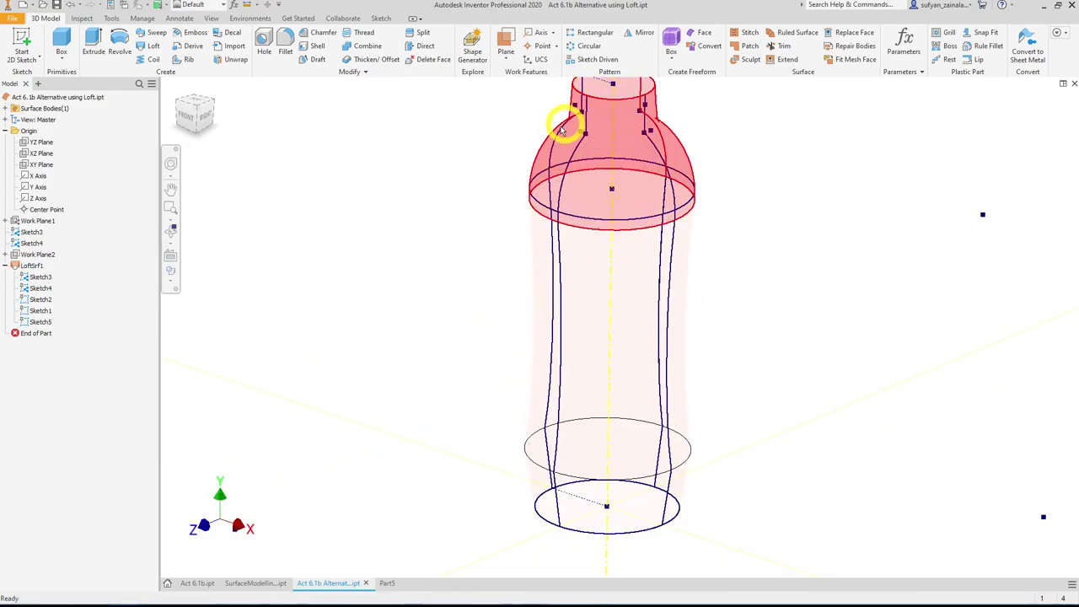
pyautogui.keyDown('shift'); pyautogui.moveTo(533, 281); pyautogui.dragTo(494, 388, button='middle'); pyautogui.keyUp('shift')
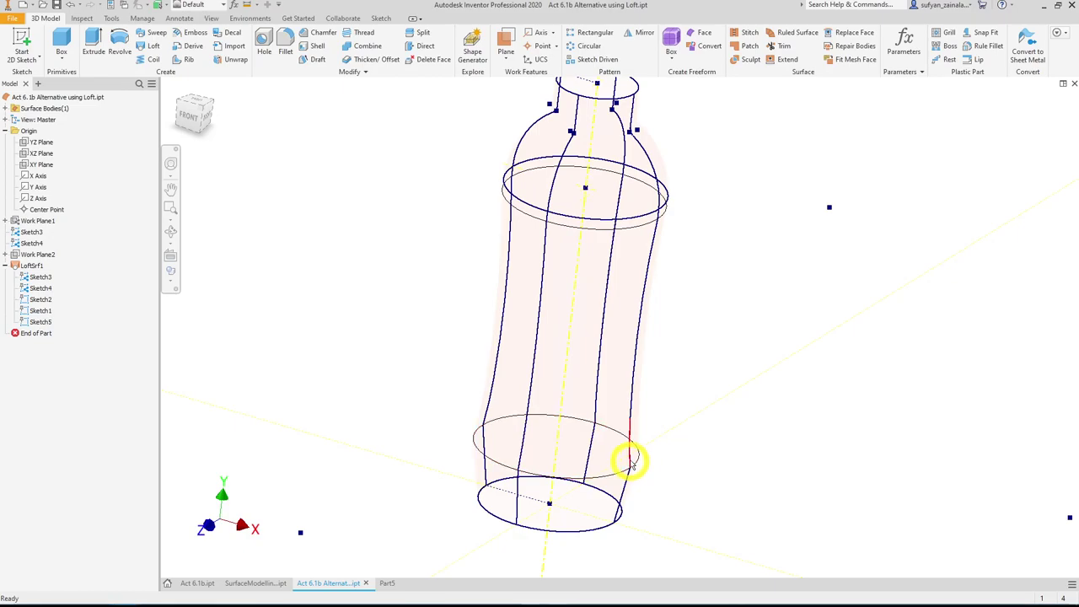
pyautogui.keyDown('shift'); pyautogui.moveTo(598, 407); pyautogui.dragTo(638, 374, button='middle'); pyautogui.keyUp('shift')
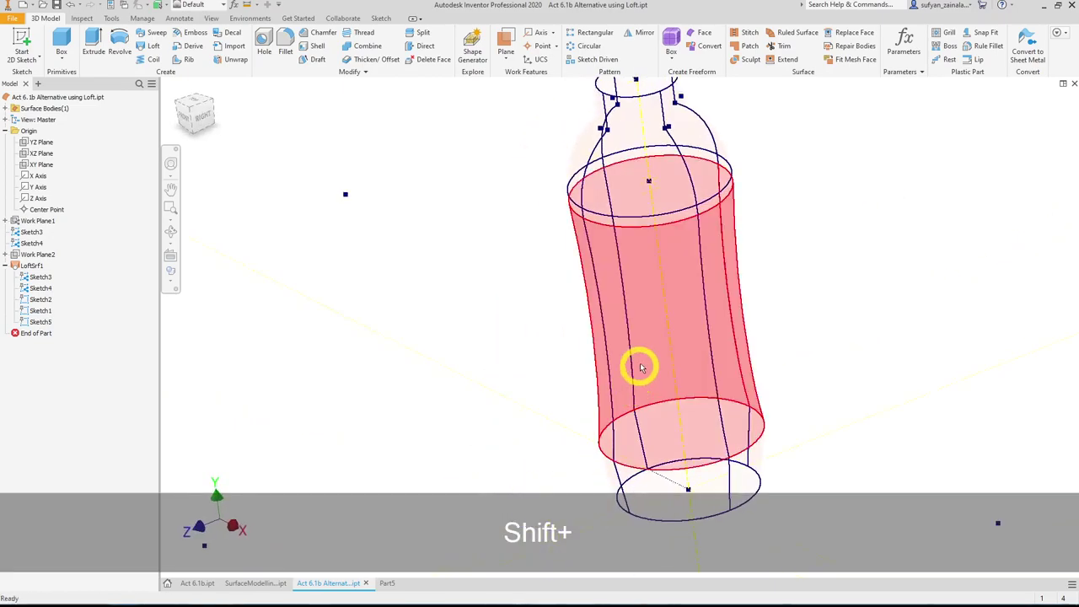
pyautogui.keyDown('shift'); pyautogui.moveTo(636, 294); pyautogui.dragTo(542, 149, button='middle'); pyautogui.keyUp('shift')
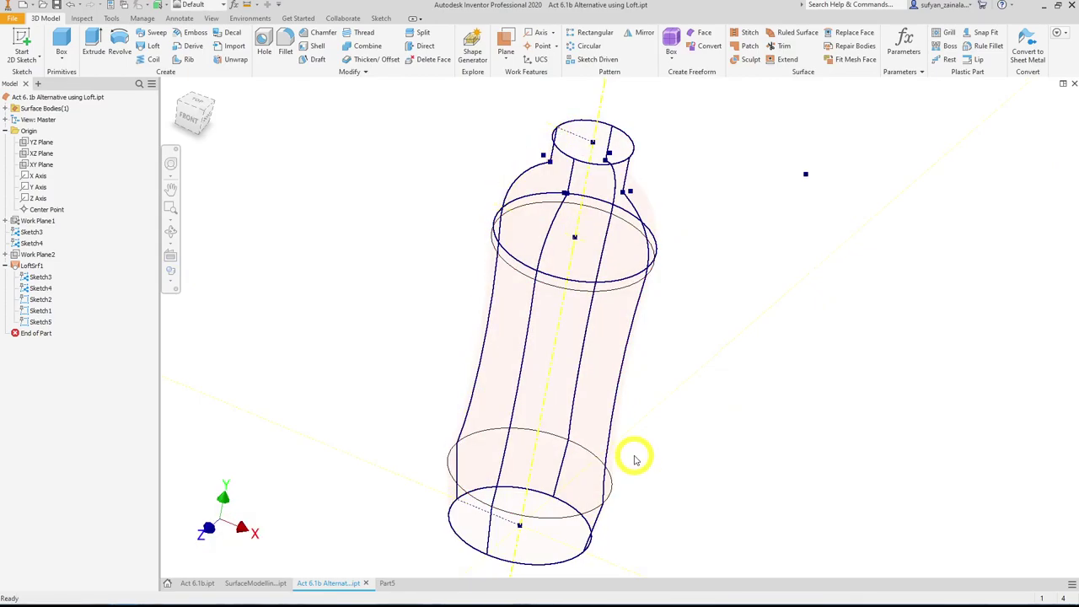
pyautogui.keyDown('shift'); pyautogui.moveTo(672, 427); pyautogui.dragTo(665, 399, button='middle'); pyautogui.keyUp('shift')
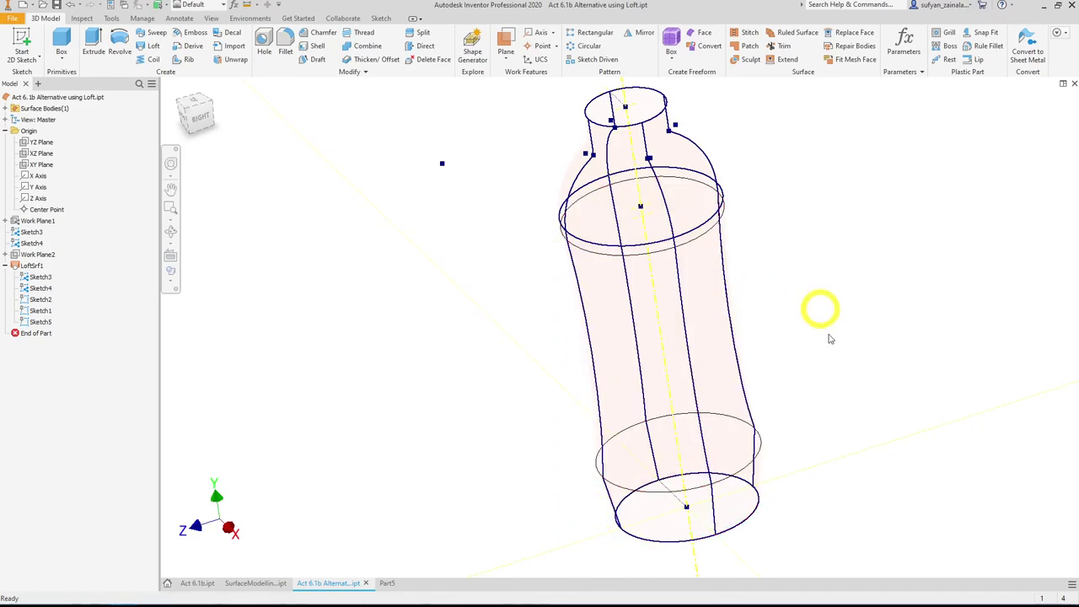
# - Examine the loft's circular section sketches at the base, shoulder and neck of the bottle
pyautogui.keyDown('shift'); pyautogui.moveTo(830, 367); pyautogui.dragTo(754, 417, button='middle'); pyautogui.keyUp('shift')
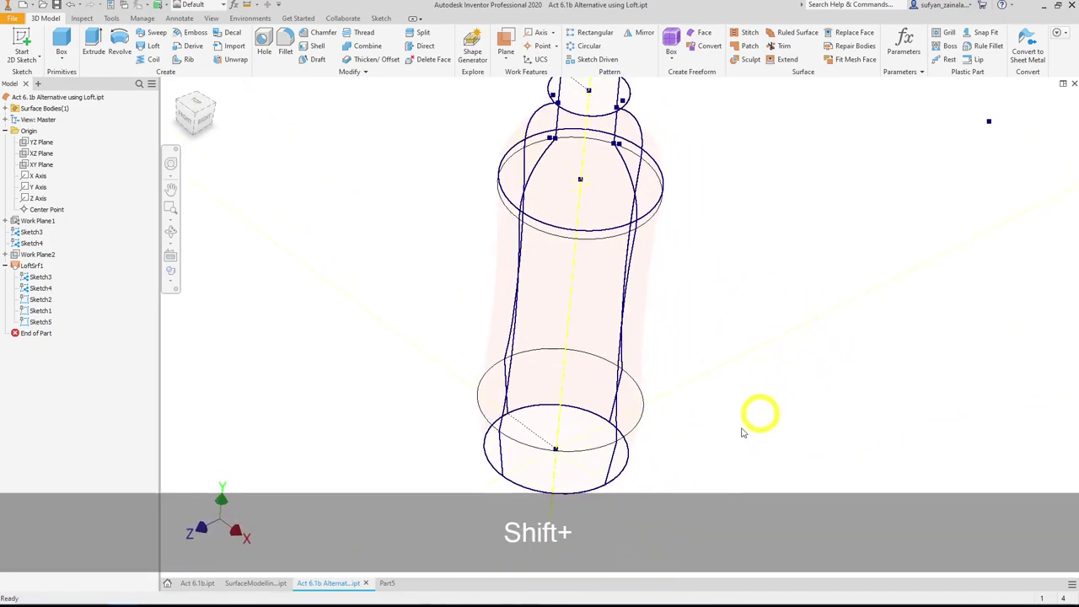
pyautogui.click(590, 478)
pyautogui.click(585, 231)
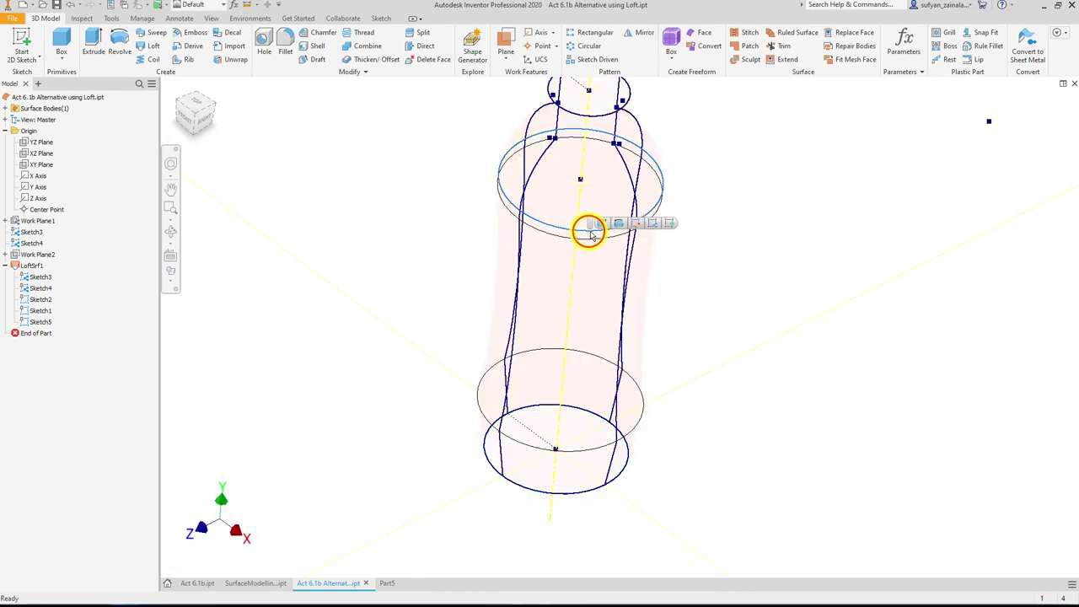
pyautogui.moveTo(701, 230); pyautogui.dragTo(721, 323, button='middle')
pyautogui.click(634, 222)
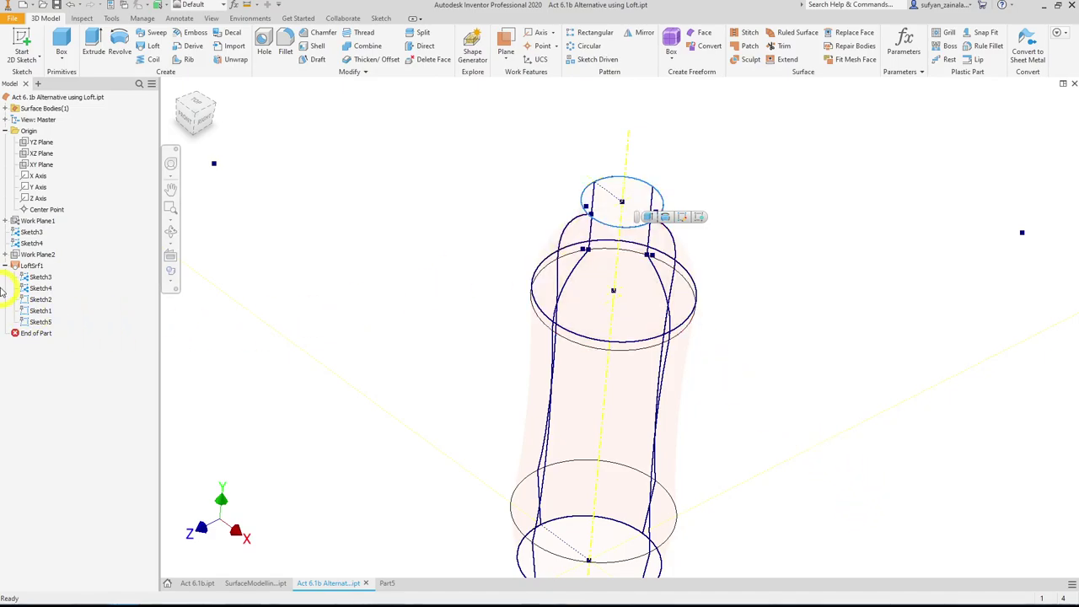
# - Turn off the translucent display of the loft surface
pyautogui.rightClick(32, 266)
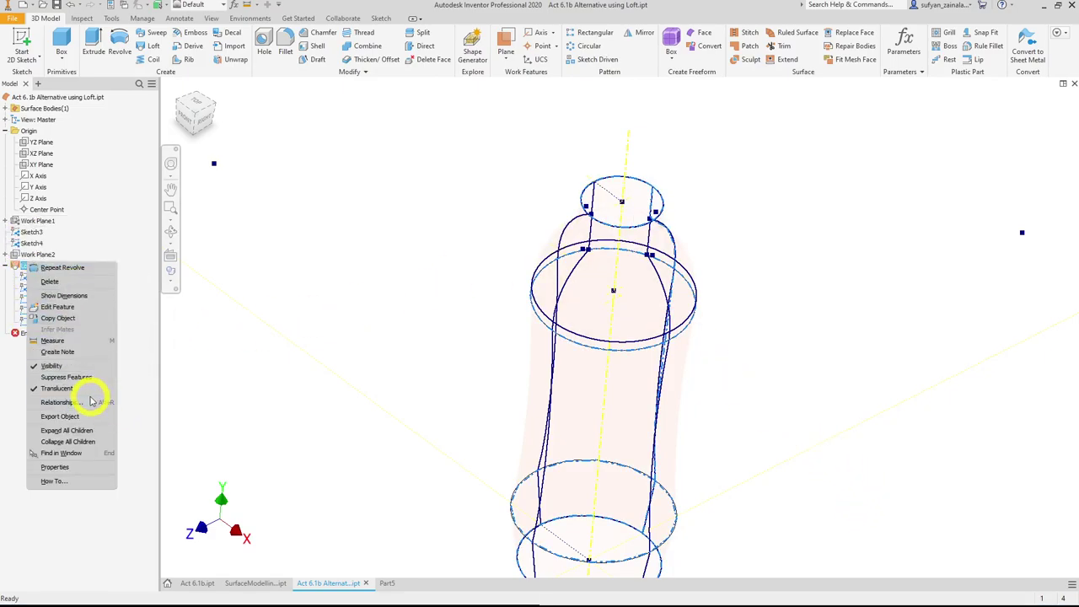
pyautogui.click(88, 389)
pyautogui.click(747, 342)
pyautogui.keyDown('shift'); pyautogui.moveTo(747, 342); pyautogui.dragTo(792, 367, button='middle'); pyautogui.keyUp('shift')
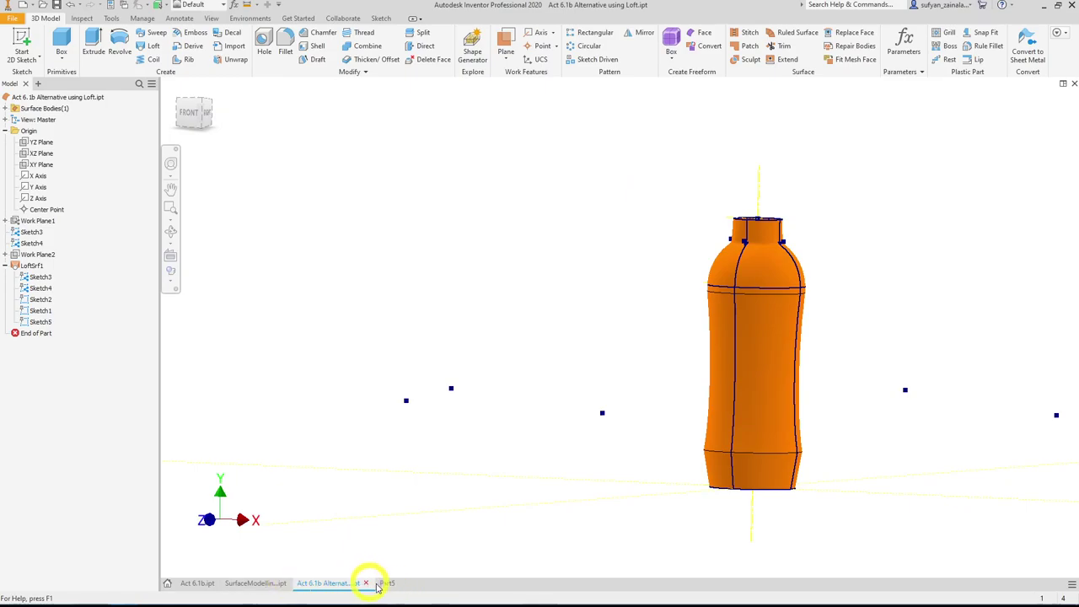
# - Switch to Part5, turn off the translucent display of the revolved bottle surface and inspect its neck and base ends
pyautogui.click(386, 582)
pyautogui.rightClick(38, 234)
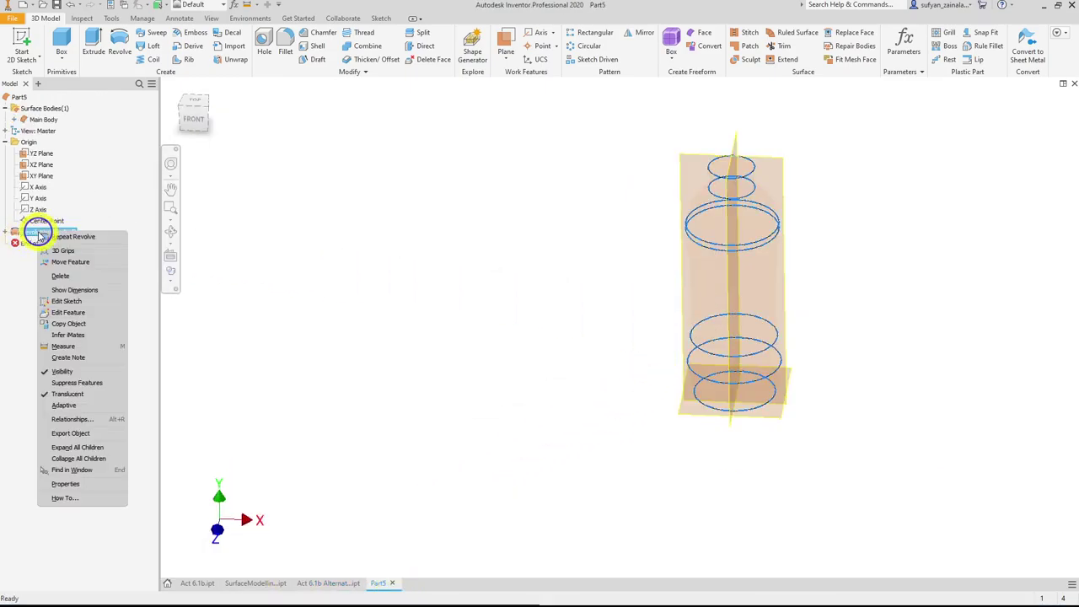
pyautogui.click(76, 394)
pyautogui.keyDown('shift'); pyautogui.moveTo(621, 357); pyautogui.dragTo(558, 240, button='middle'); pyautogui.keyUp('shift')
pyautogui.keyDown('shift'); pyautogui.moveTo(740, 350); pyautogui.dragTo(726, 203, button='middle'); pyautogui.keyUp('shift')
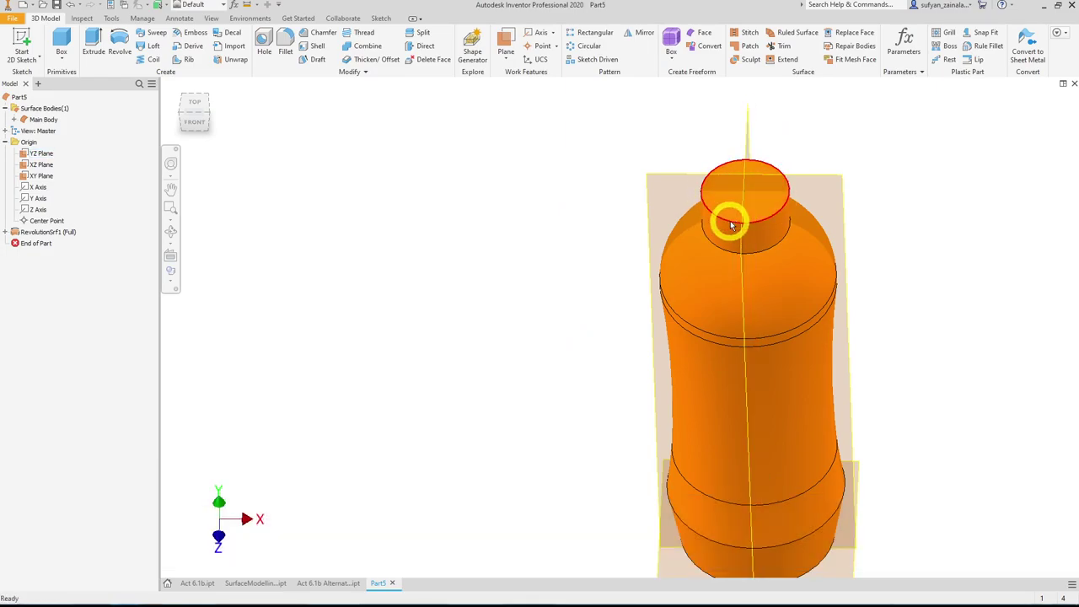
pyautogui.keyDown('shift'); pyautogui.moveTo(785, 330); pyautogui.dragTo(782, 250, button='middle'); pyautogui.keyUp('shift')
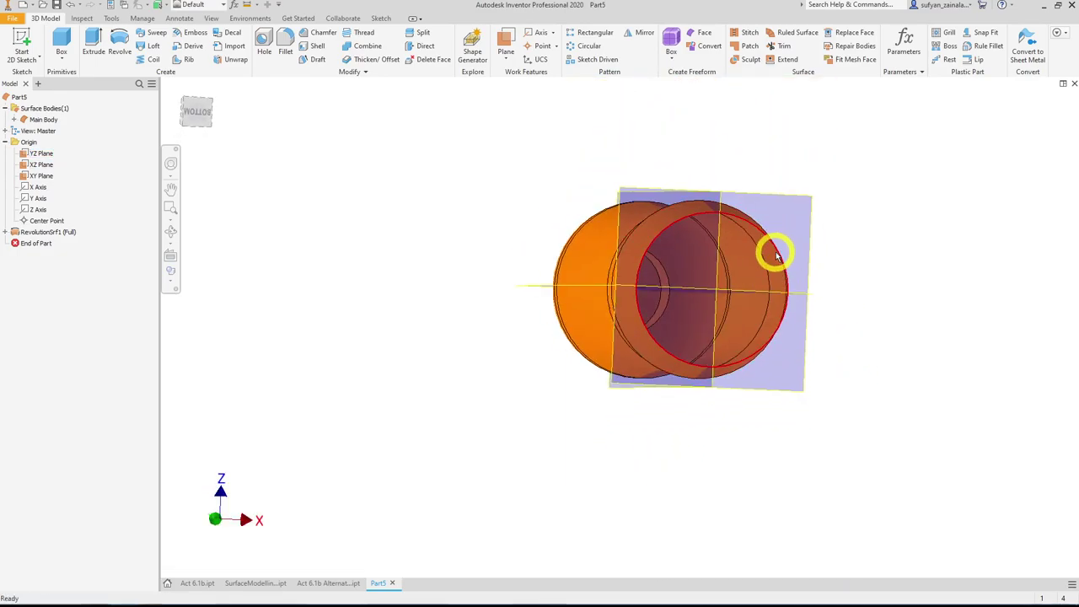
pyautogui.keyDown('shift'); pyautogui.moveTo(866, 271); pyautogui.dragTo(908, 308, button='middle'); pyautogui.keyUp('shift')
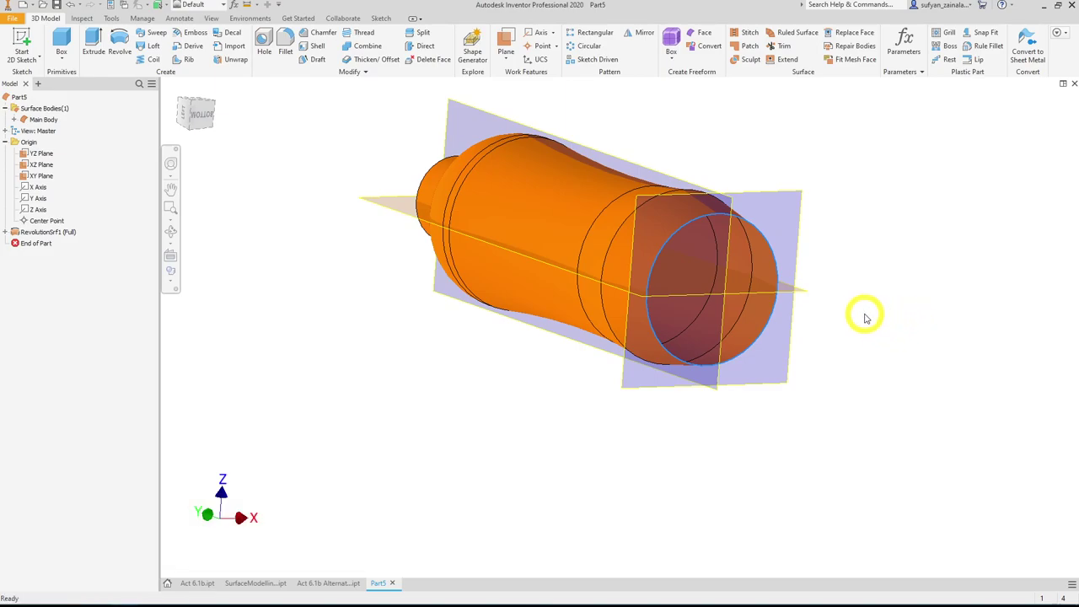
pyautogui.click(453, 547)
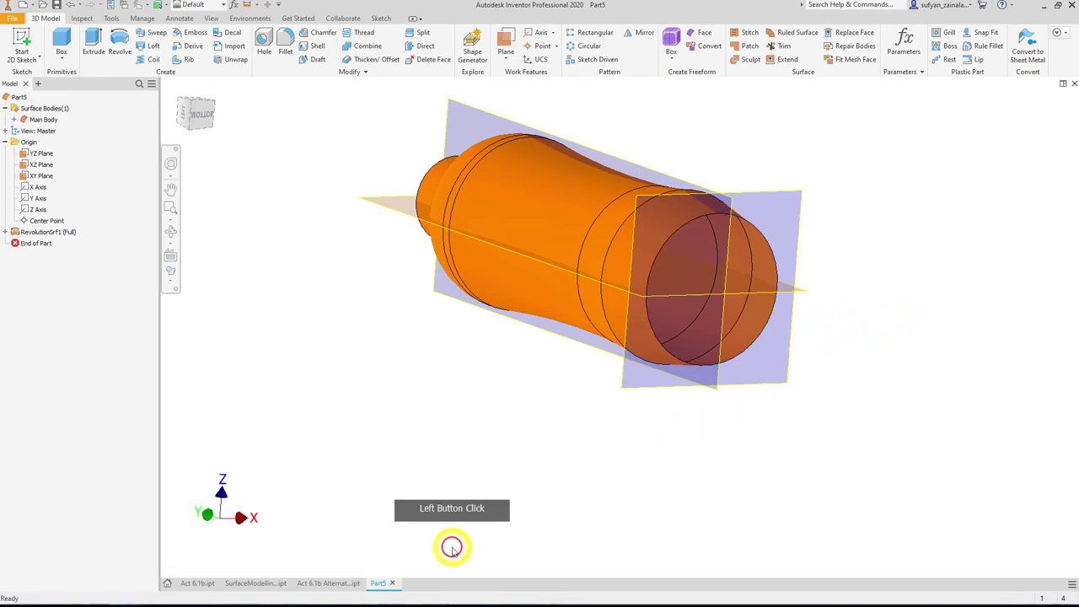
# - Return to the Act 6.1b Alternative using Loft part and delete the loft surface while keeping its consumed sketches
pyautogui.click(321, 584)
pyautogui.keyDown('shift'); pyautogui.moveTo(785, 429); pyautogui.dragTo(872, 392, button='middle'); pyautogui.keyUp('shift')
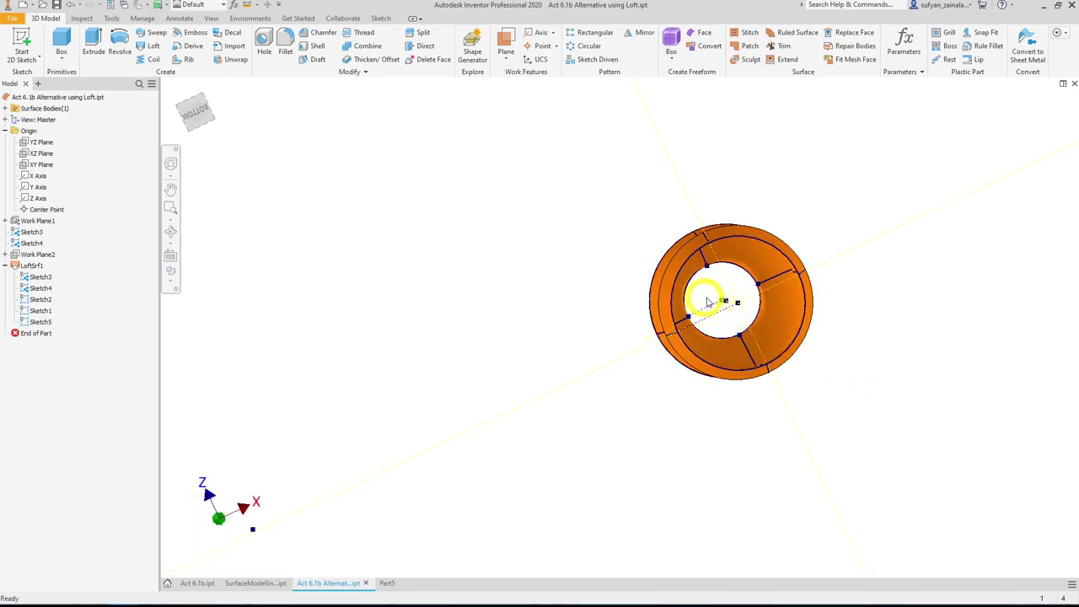
pyautogui.keyDown('shift'); pyautogui.moveTo(899, 292); pyautogui.dragTo(762, 306, button='middle'); pyautogui.keyUp('shift')
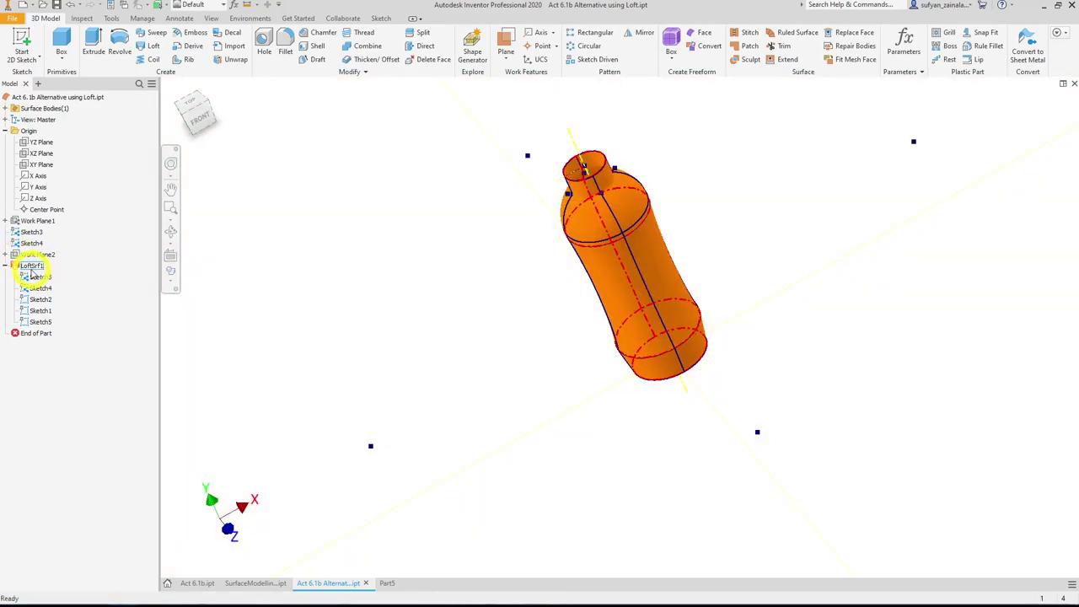
pyautogui.click(32, 268)
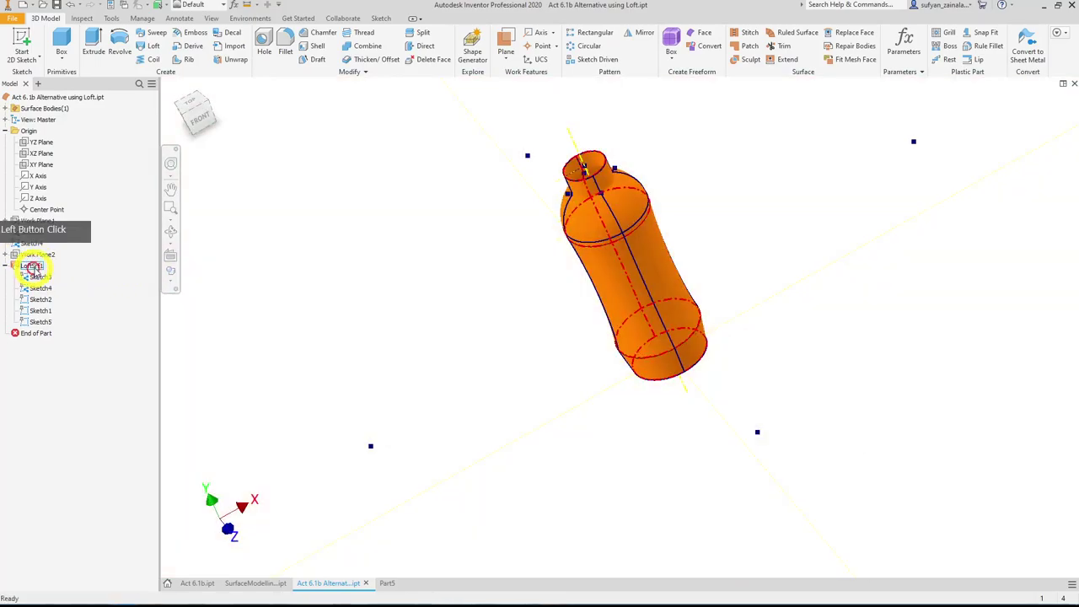
pyautogui.press('Delete')
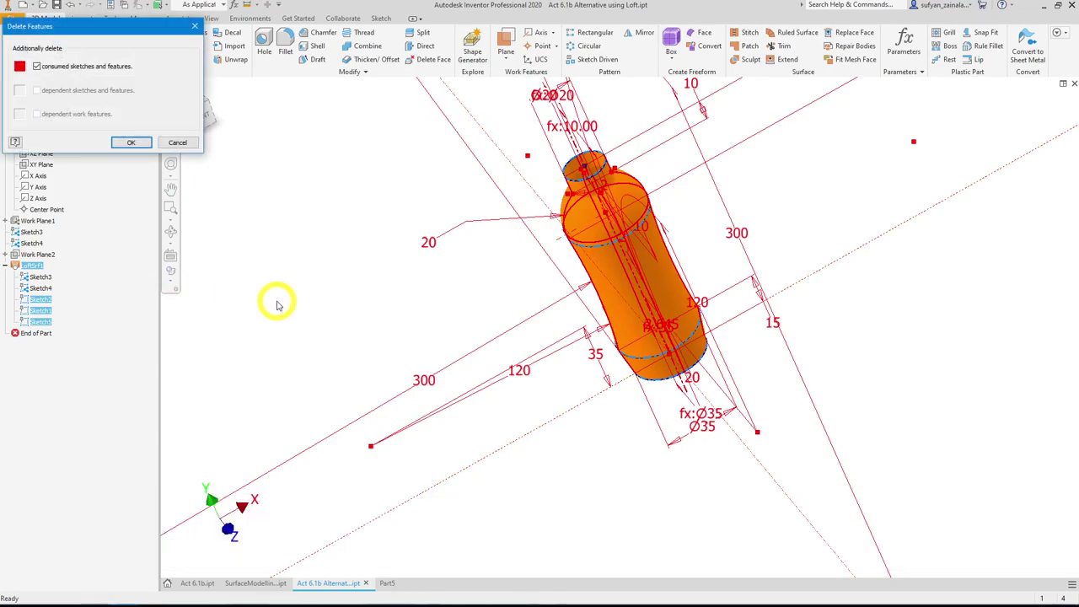
pyautogui.click(68, 69)
pyautogui.click(129, 141)
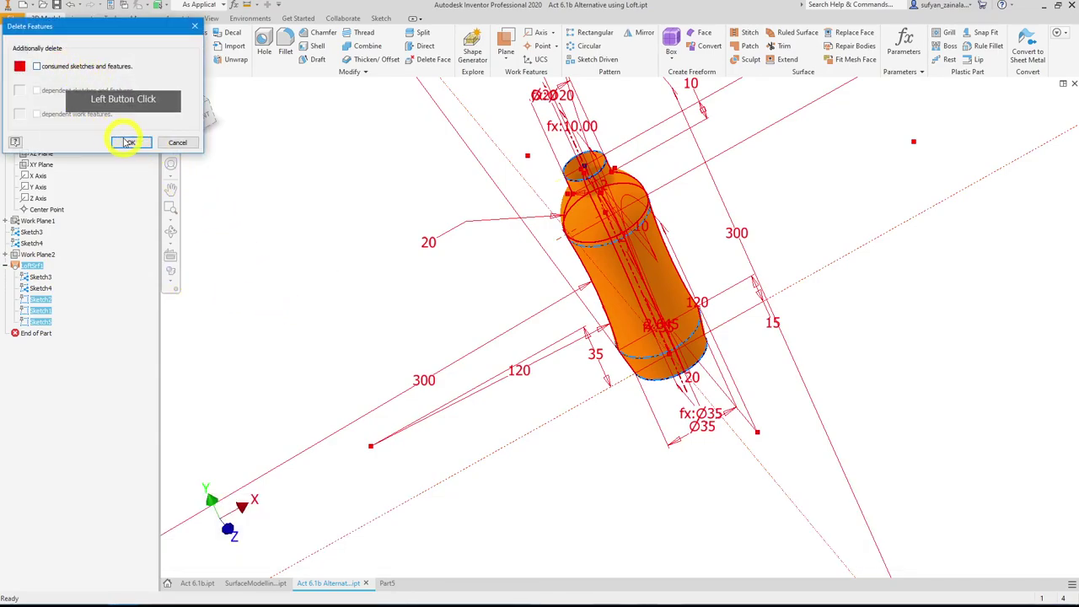
pyautogui.click(463, 433)
# - Start a surface loft and add the bottle's first side profile curve as a section
pyautogui.keyDown('shift'); pyautogui.moveTo(463, 434); pyautogui.dragTo(577, 398, button='middle'); pyautogui.keyUp('shift')
pyautogui.click(151, 47)
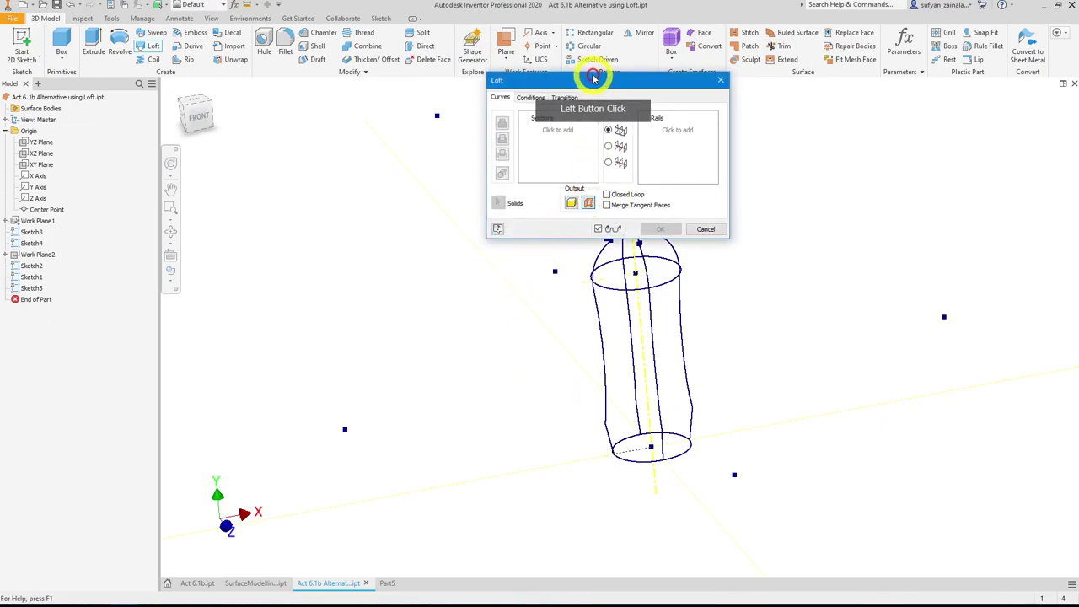
pyautogui.moveTo(590, 78); pyautogui.dragTo(349, 138)
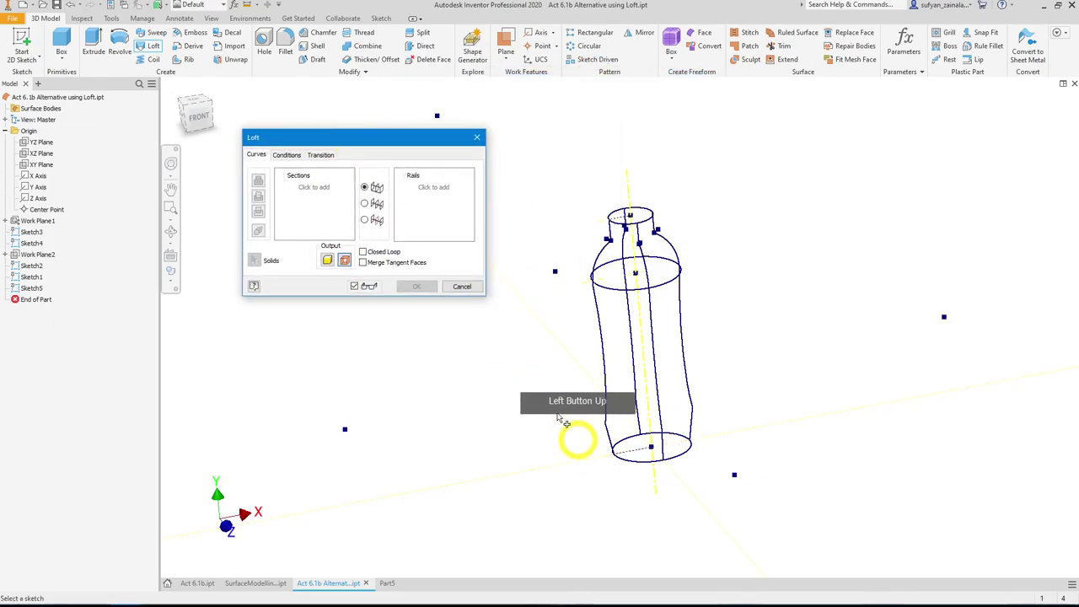
pyautogui.click(608, 320)
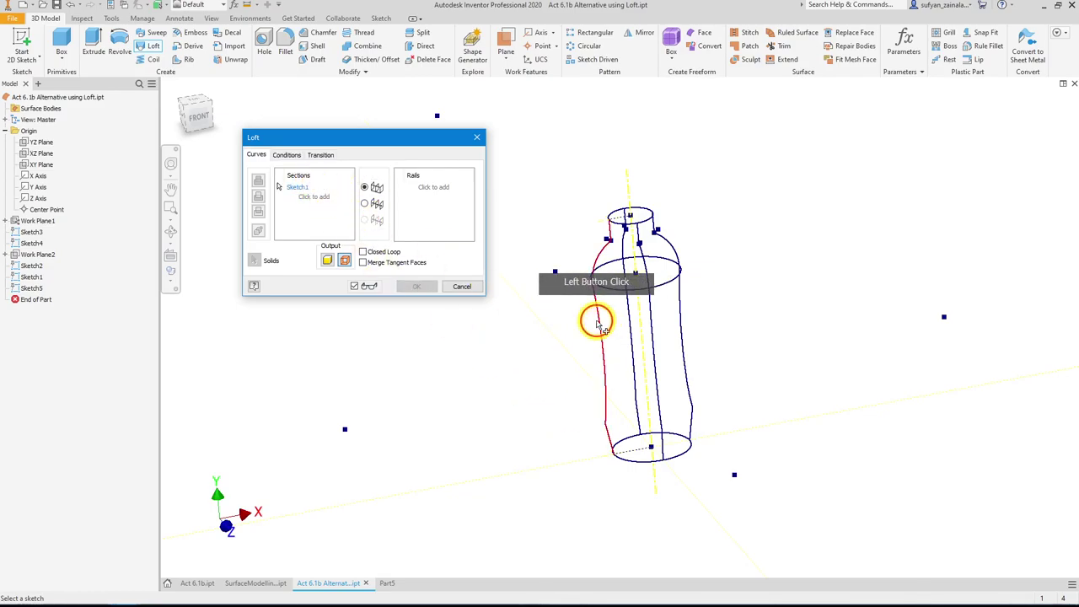
pyautogui.click(559, 458)
pyautogui.click(654, 367)
# - Add the bottle's remaining three side profile curves as loft sections
pyautogui.keyDown('shift'); pyautogui.moveTo(631, 364); pyautogui.dragTo(594, 396, button='middle'); pyautogui.keyUp('shift')
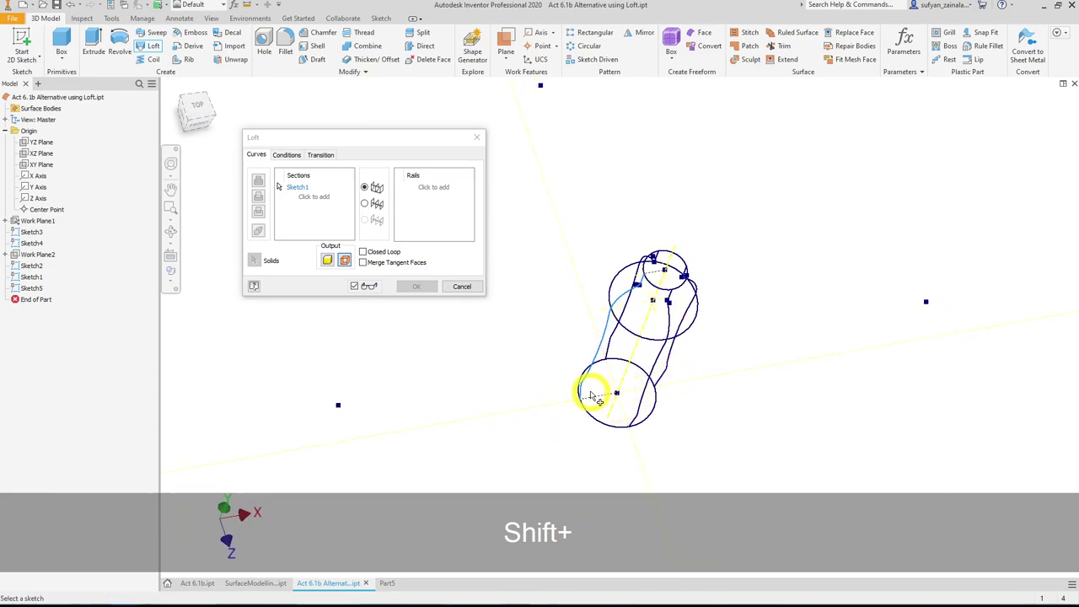
pyautogui.click(644, 422)
pyautogui.click(633, 416)
pyautogui.moveTo(723, 479)
pyautogui.keyDown('shift'); pyautogui.mouseDown(button='middle')
pyautogui.moveTo(701, 453)
pyautogui.moveTo(721, 456)
pyautogui.moveTo(590, 356)
pyautogui.mouseUp(button='middle'); pyautogui.keyUp('shift')
pyautogui.click(704, 377)
pyautogui.moveTo(843, 465)
pyautogui.keyDown('shift'); pyautogui.mouseDown(button='middle')
pyautogui.moveTo(818, 458)
pyautogui.moveTo(824, 491)
pyautogui.moveTo(843, 498)
pyautogui.moveTo(721, 321)
pyautogui.mouseUp(button='middle'); pyautogui.keyUp('shift')
pyautogui.click(807, 358)
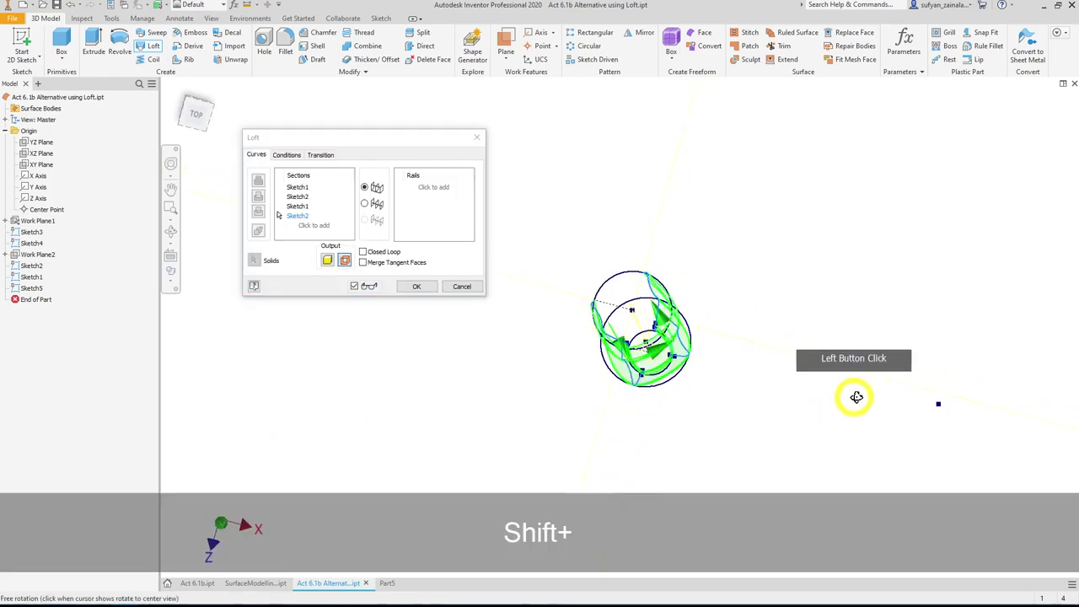
pyautogui.keyDown('shift'); pyautogui.moveTo(848, 392); pyautogui.dragTo(784, 312, button='middle'); pyautogui.keyUp('shift')
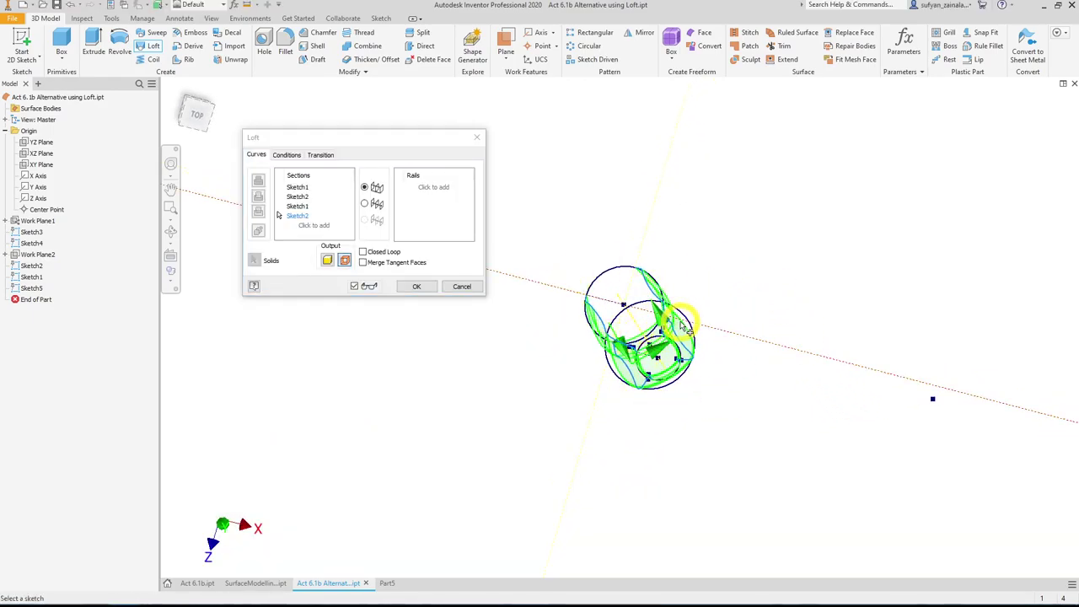
# - Make the loft a closed loop and inspect its preview around the bottle
pyautogui.click(382, 253)
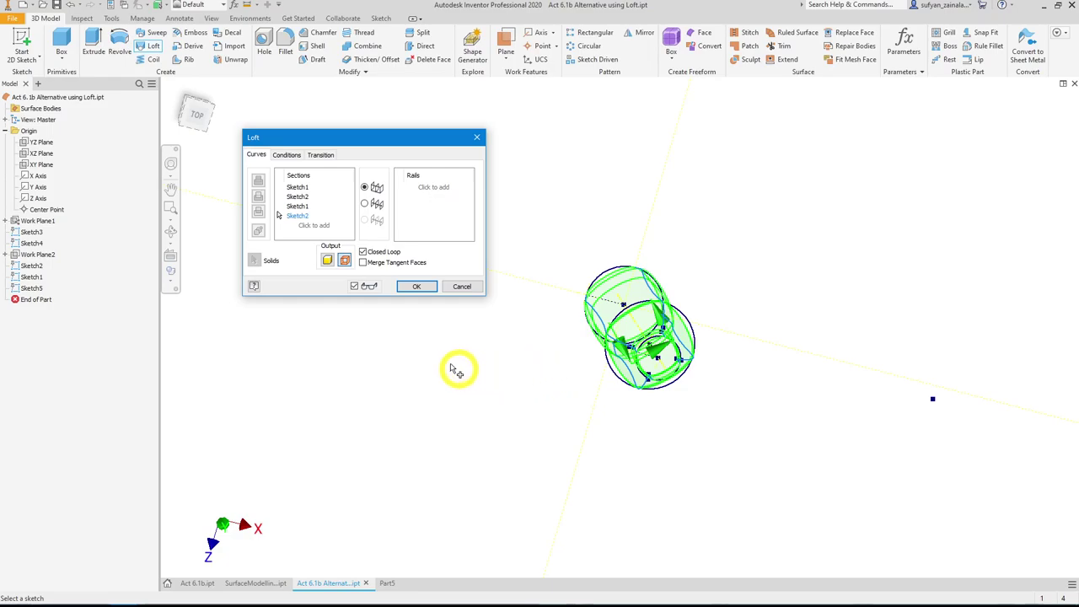
pyautogui.keyDown('shift'); pyautogui.moveTo(455, 364); pyautogui.dragTo(746, 362, button='middle'); pyautogui.keyUp('shift')
pyautogui.keyDown('shift'); pyautogui.moveTo(721, 349); pyautogui.dragTo(631, 194, button='middle'); pyautogui.keyUp('shift')
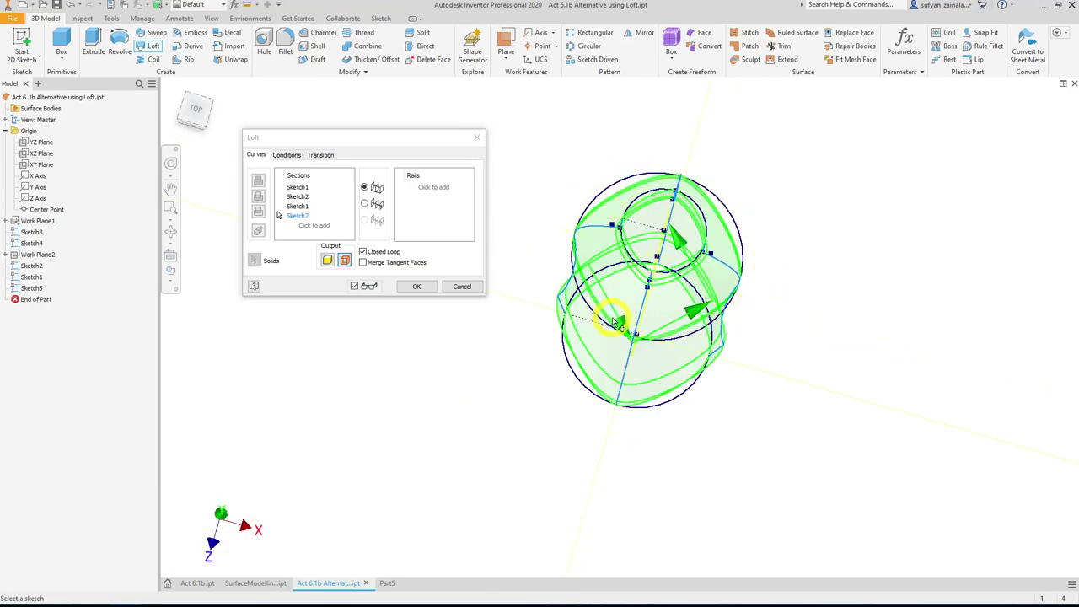
pyautogui.keyDown('shift'); pyautogui.moveTo(719, 388); pyautogui.dragTo(784, 371, button='middle'); pyautogui.keyUp('shift')
# - Add the neck, shoulder and base circles (Sketch3, Sketch5, Sketch4) as rails and create the loft surface
pyautogui.click(437, 189)
pyautogui.click(700, 169)
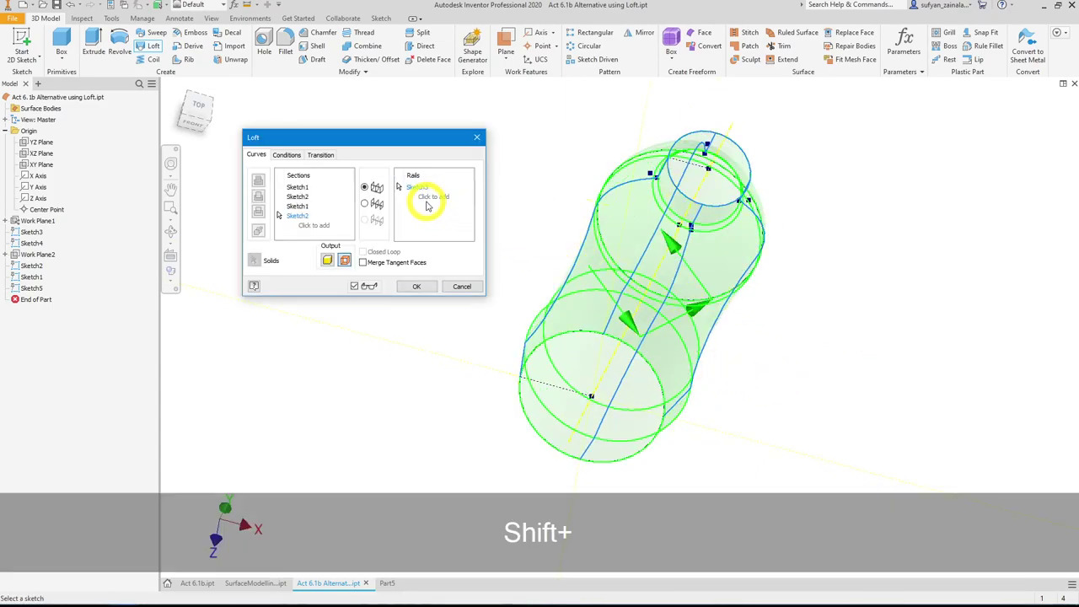
pyautogui.click(431, 197)
pyautogui.click(595, 246)
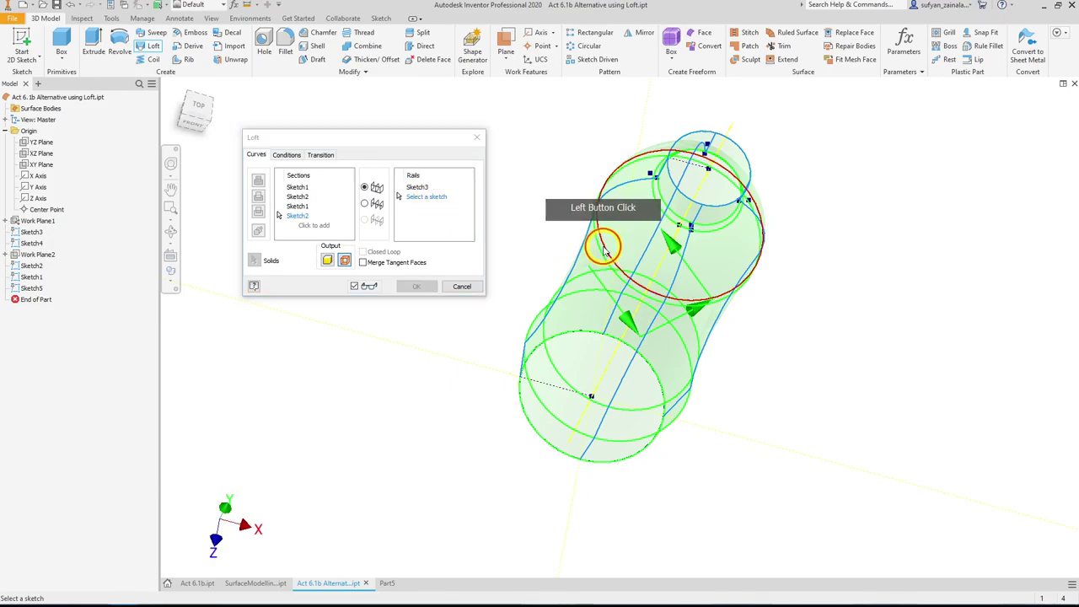
pyautogui.keyDown('shift'); pyautogui.moveTo(795, 422); pyautogui.dragTo(509, 263, button='middle'); pyautogui.keyUp('shift')
pyautogui.click(433, 207)
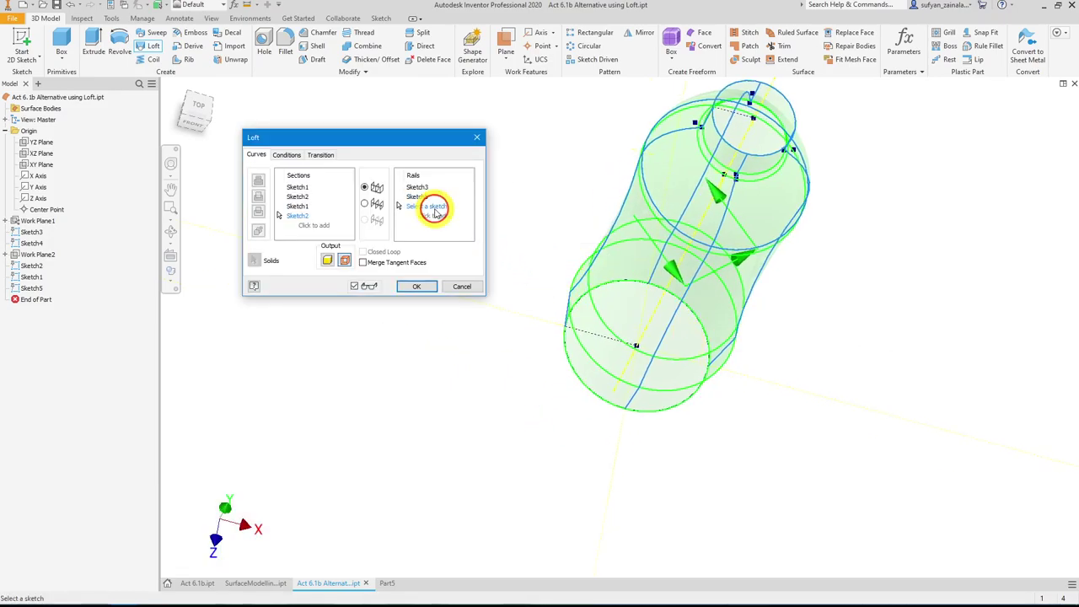
pyautogui.click(584, 390)
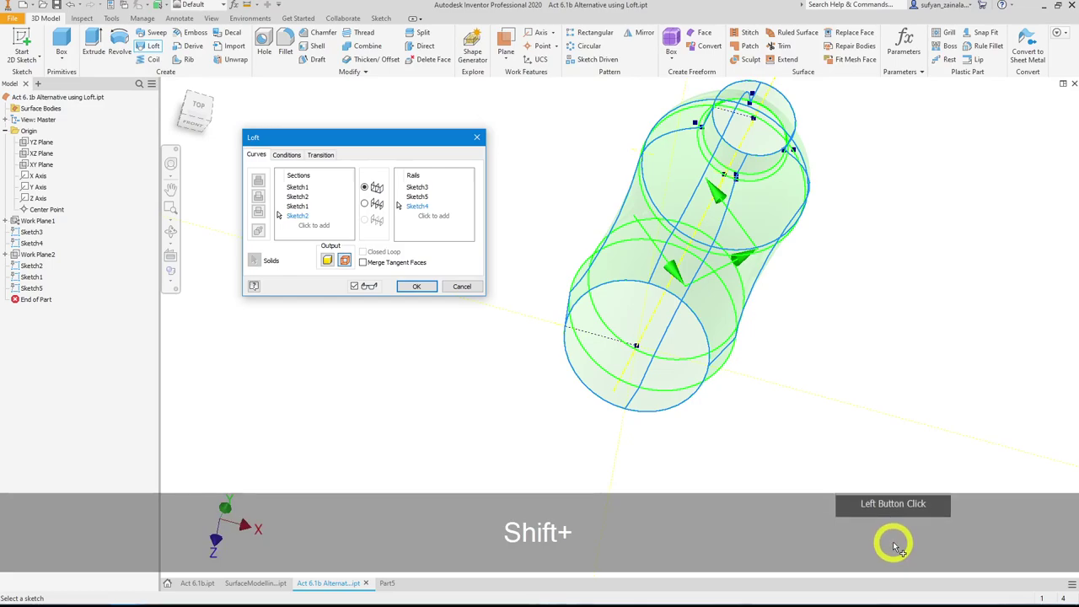
pyautogui.keyDown('shift'); pyautogui.moveTo(870, 483); pyautogui.dragTo(809, 368, button='middle'); pyautogui.keyUp('shift')
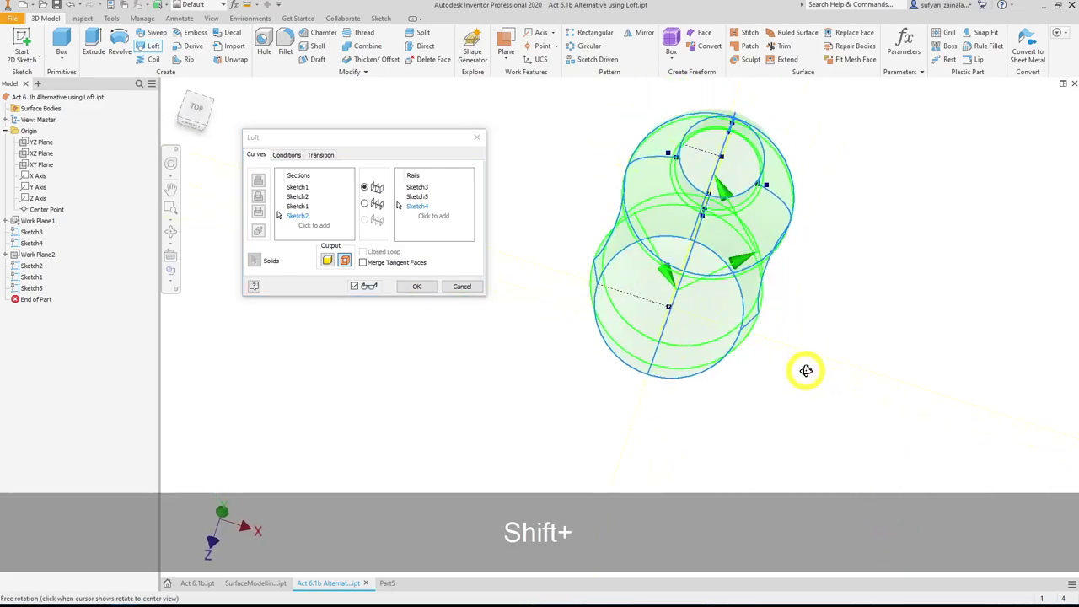
pyautogui.click(416, 287)
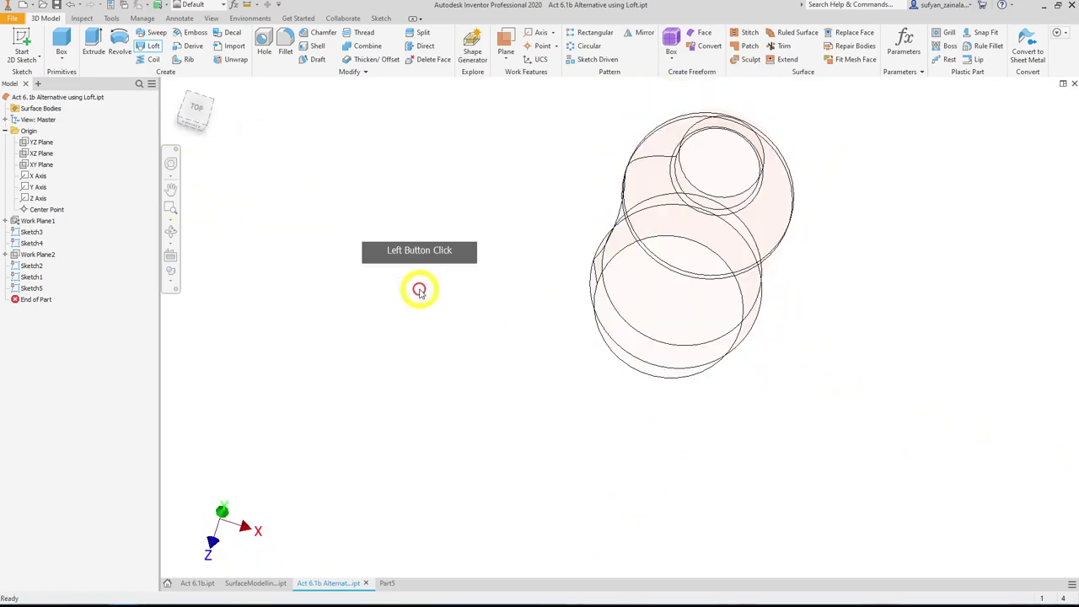
# - Turn off the translucent display of the new loft surface and inspect it from above
pyautogui.keyDown('shift'); pyautogui.moveTo(524, 391); pyautogui.dragTo(525, 368, button='middle'); pyautogui.keyUp('shift')
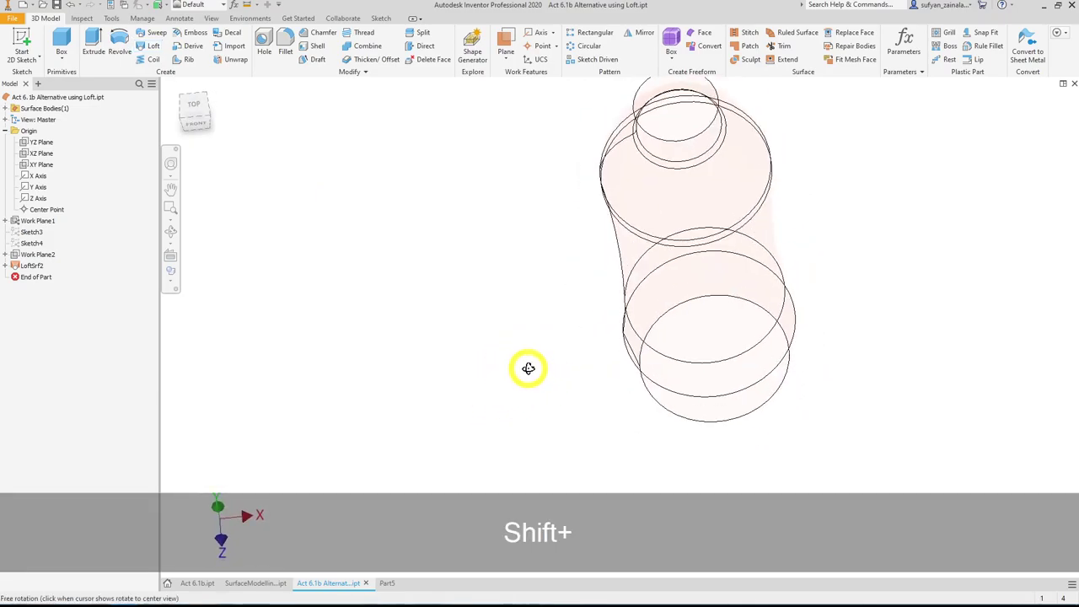
pyautogui.rightClick(31, 265)
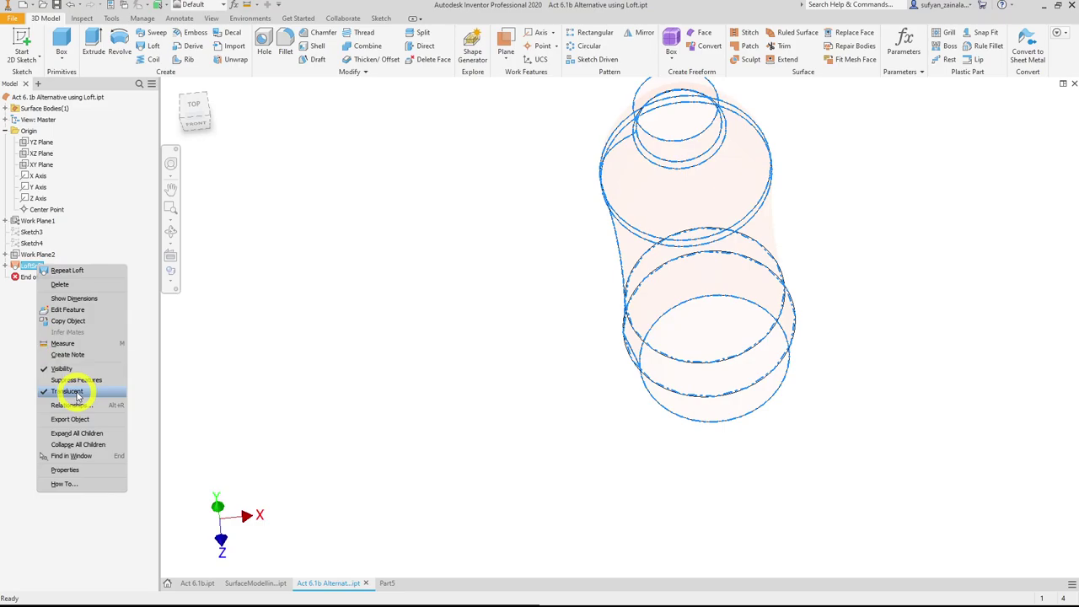
pyautogui.click(84, 390)
pyautogui.keyDown('shift'); pyautogui.moveTo(376, 363); pyautogui.dragTo(497, 316, button='middle'); pyautogui.keyUp('shift')
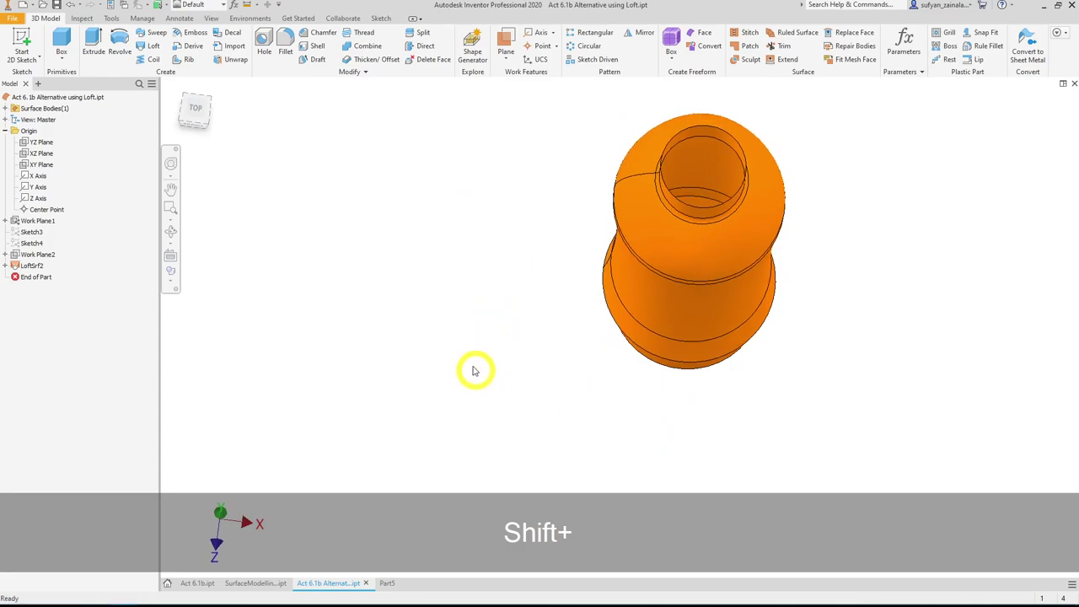
# - Undo the new loft and the earlier deletion to restore the original loft surface
pyautogui.hotkey('ctrl', 'z')
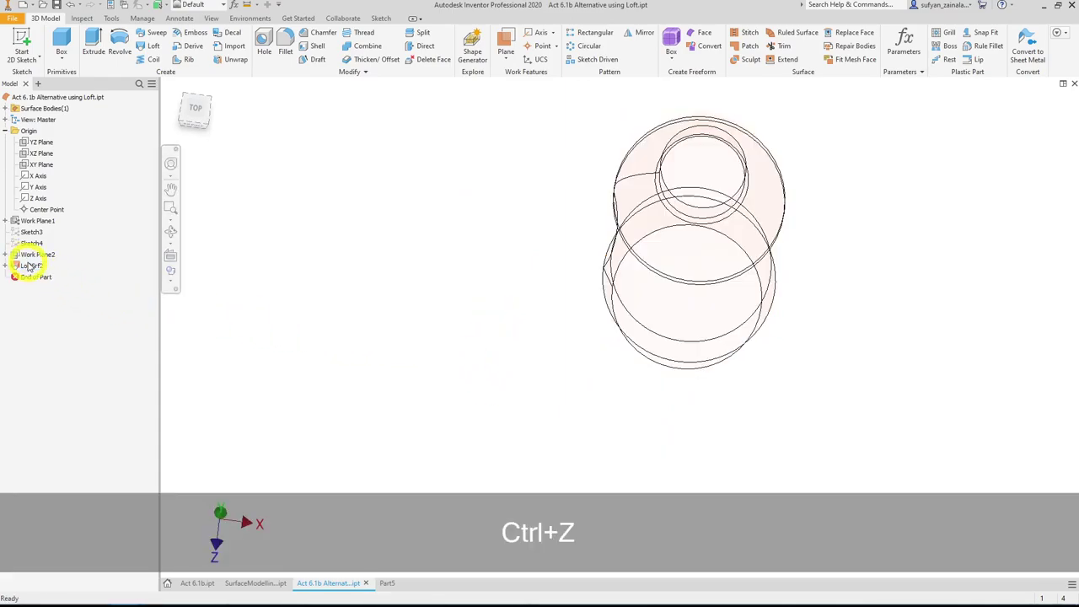
pyautogui.hotkey('ctrl', 'z')
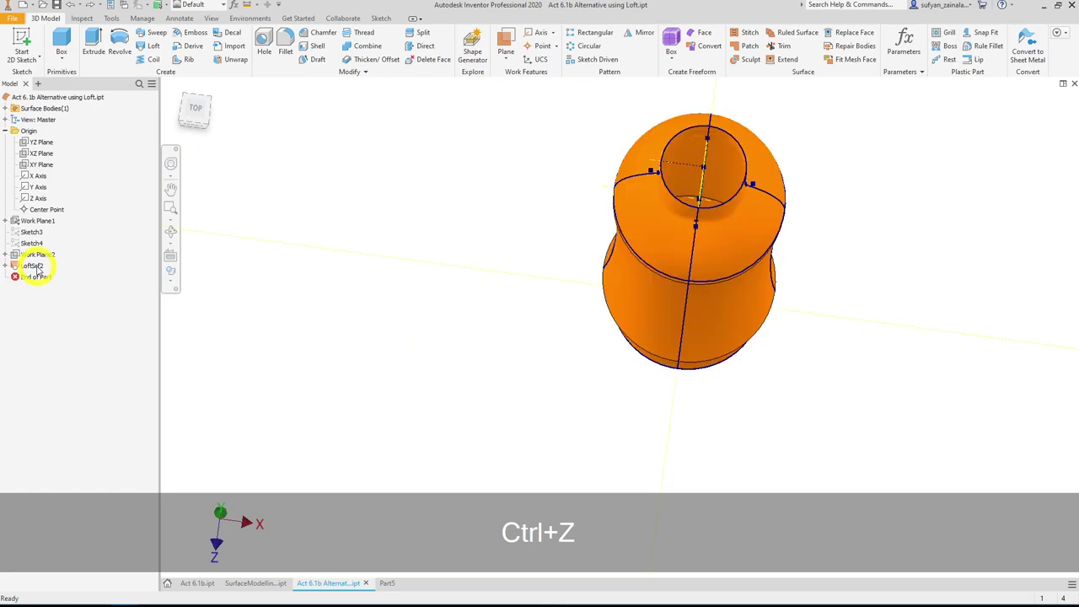
pyautogui.keyDown('shift'); pyautogui.moveTo(491, 320); pyautogui.dragTo(564, 325, button='middle'); pyautogui.keyUp('shift')
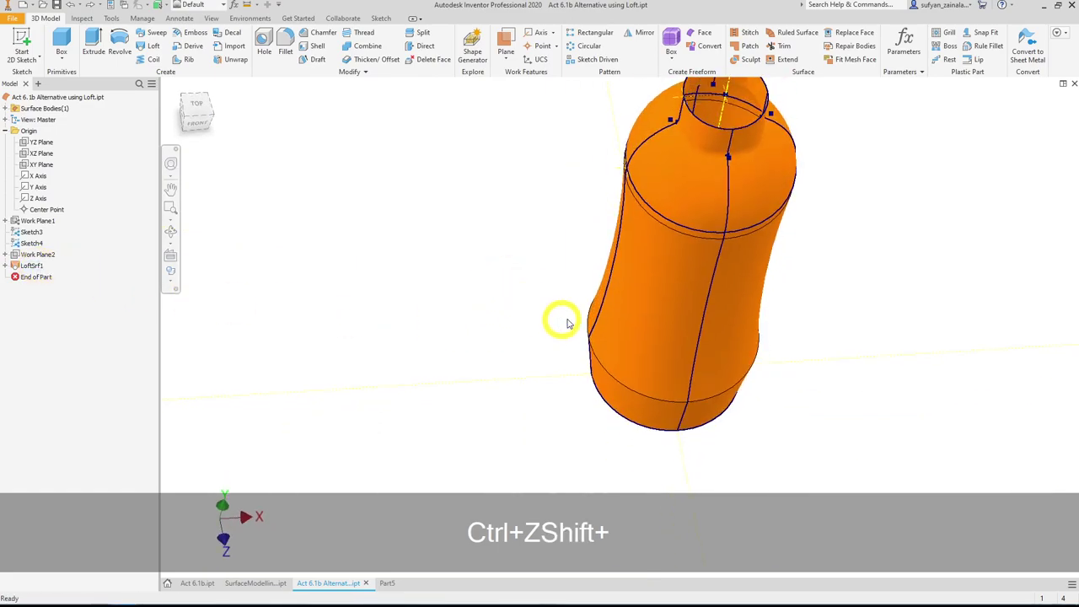
# - Expand the original loft feature and highlight all its consumed sketches for review
pyautogui.click(6, 265)
pyautogui.click(40, 276)
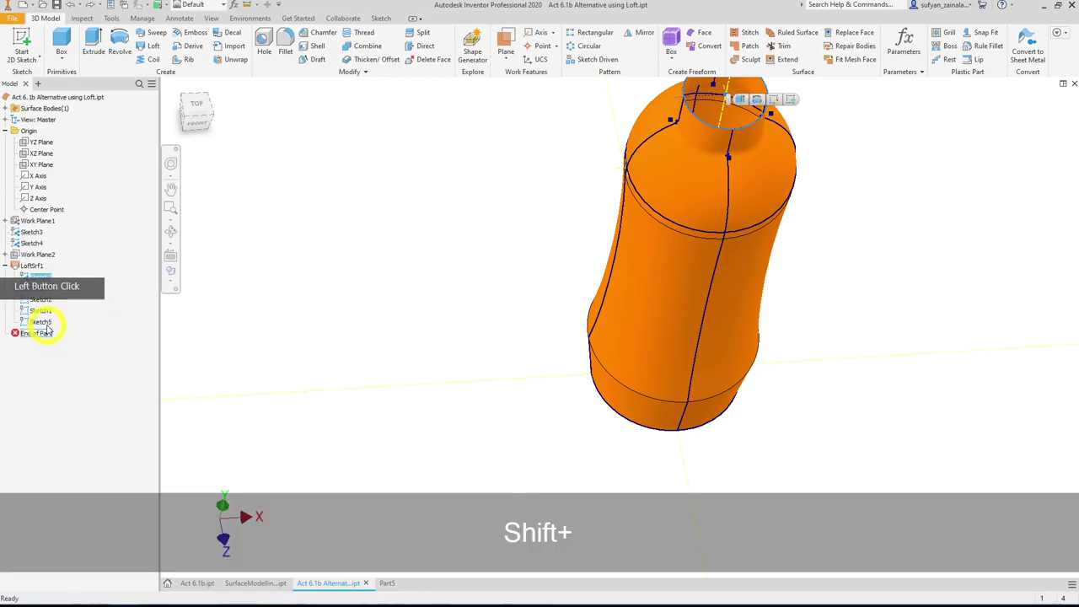
pyautogui.keyDown('shift'); pyautogui.click(41, 321); pyautogui.keyUp('shift')
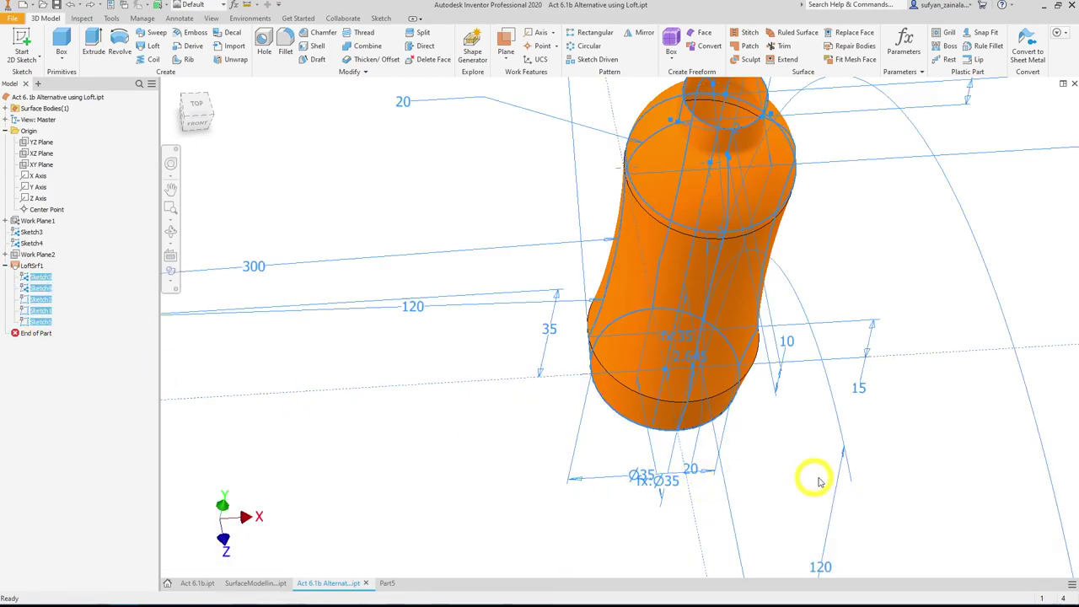
pyautogui.click(905, 421)
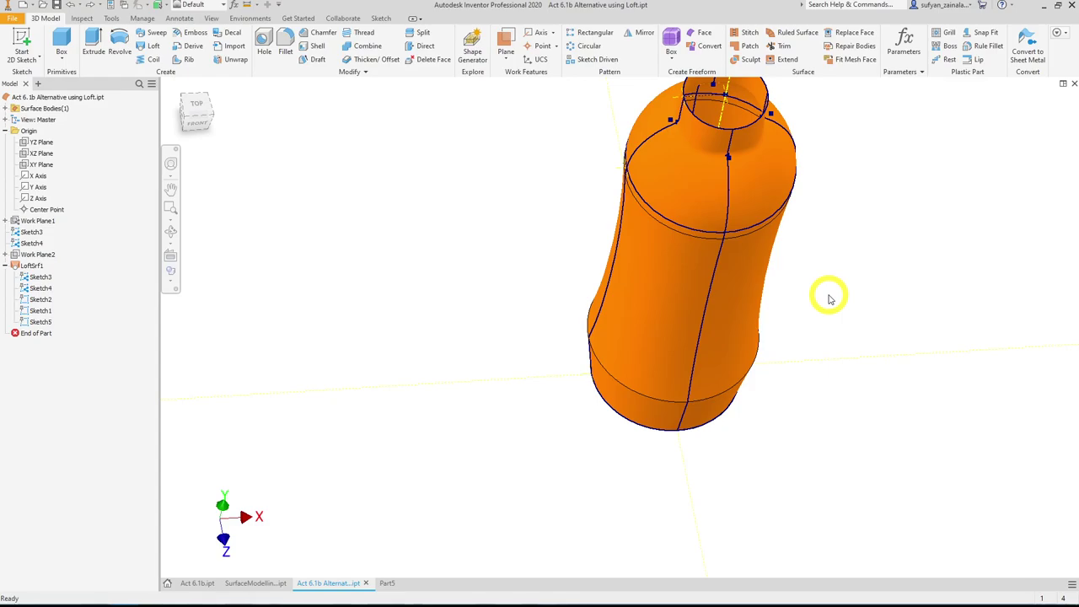
# - Compare the revolved bottle in Part5 with the lofted bottle in the Act 6.1b Alternative using Loft part
pyautogui.click(386, 583)
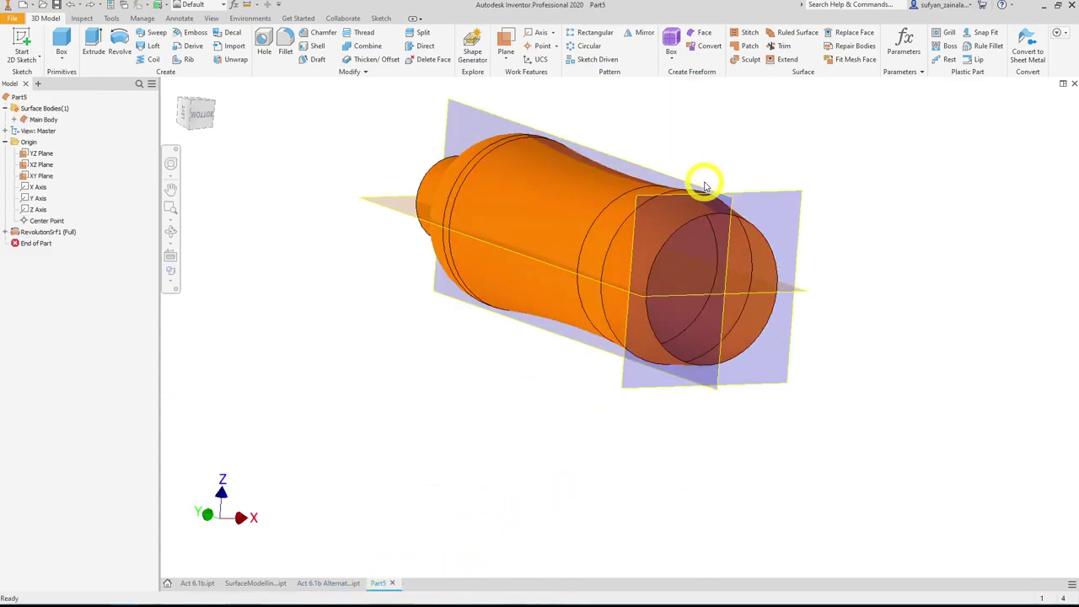
pyautogui.keyDown('shift'); pyautogui.moveTo(788, 265); pyautogui.dragTo(605, 212, button='middle'); pyautogui.keyUp('shift')
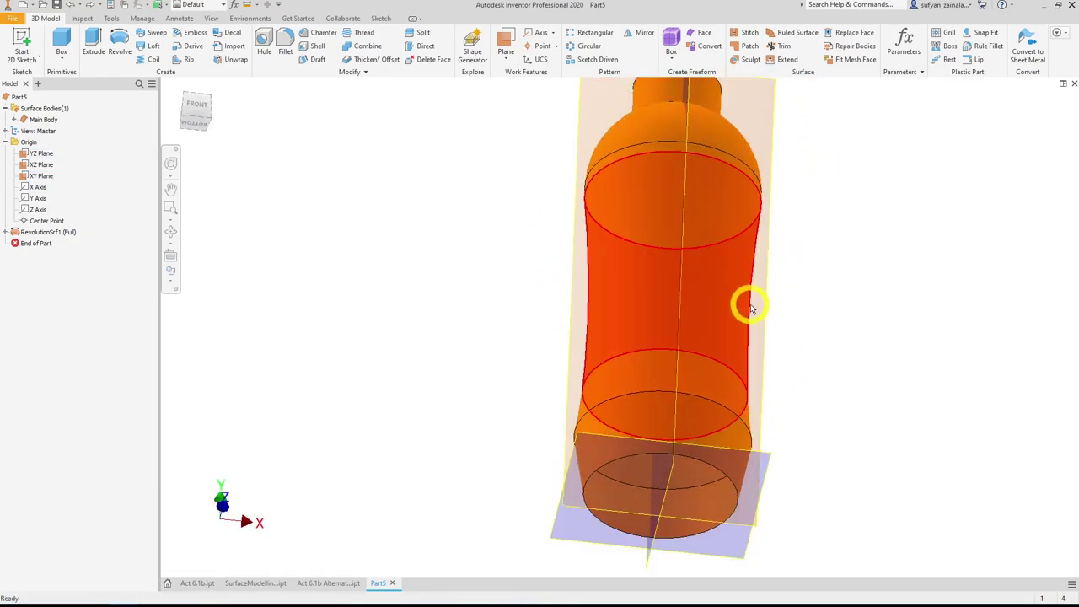
pyautogui.click(362, 582)
pyautogui.keyDown('shift'); pyautogui.moveTo(638, 391); pyautogui.dragTo(856, 354); pyautogui.keyUp('shift')
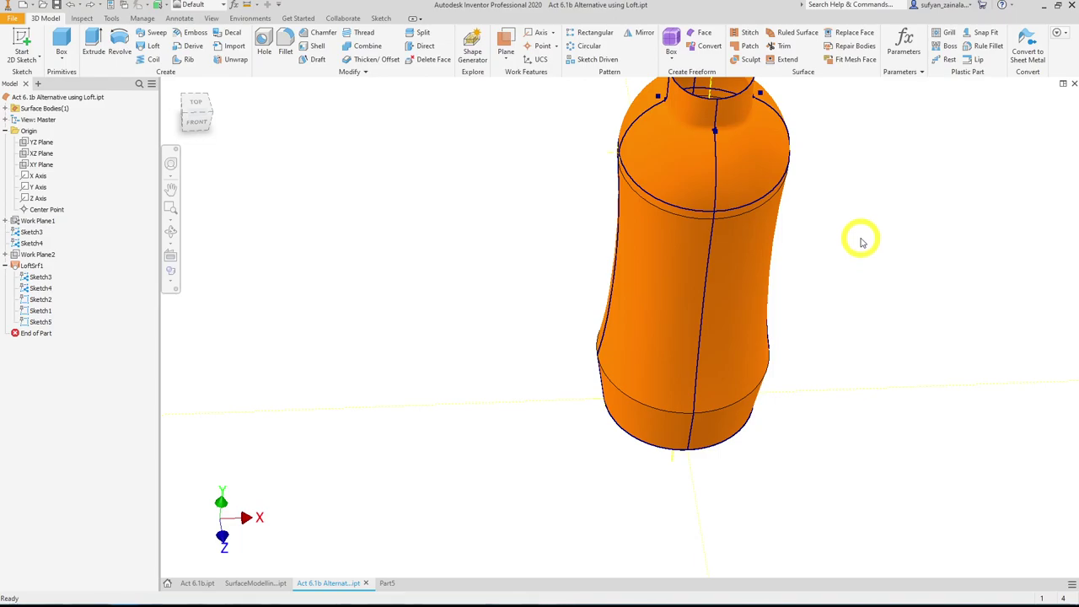
pyautogui.keyDown('shift'); pyautogui.moveTo(789, 301); pyautogui.dragTo(751, 373, button='middle'); pyautogui.keyUp('shift')
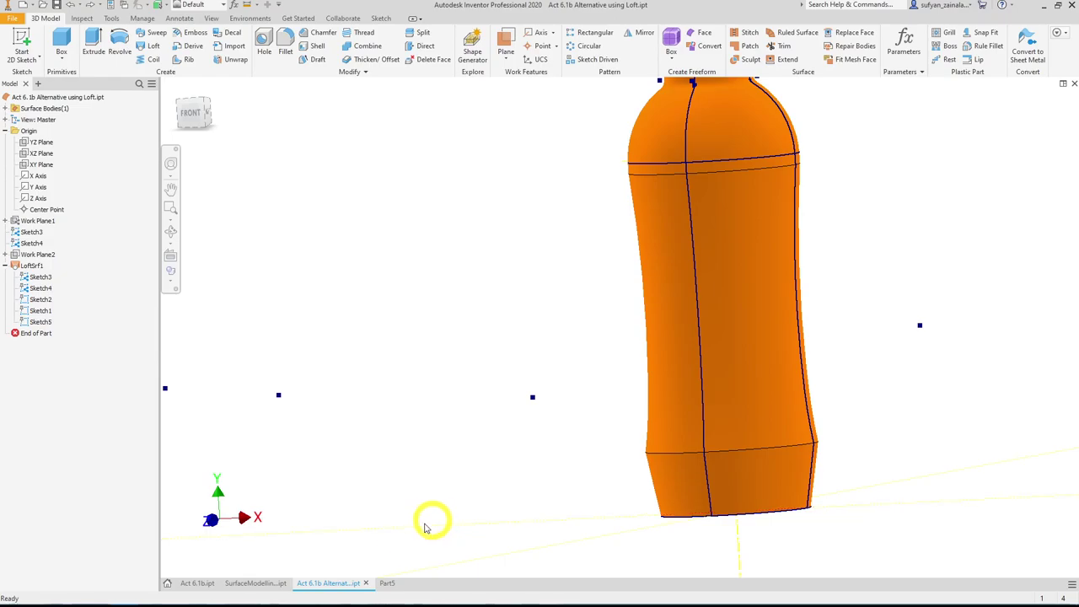
# - Switch to Part5, start a 2D sketch on the XY plane and face the sketch plane straight on
pyautogui.click(386, 584)
pyautogui.keyDown('shift'); pyautogui.moveTo(711, 501); pyautogui.dragTo(751, 315, button='middle'); pyautogui.keyUp('shift')
pyautogui.keyDown('shift'); pyautogui.moveTo(775, 364); pyautogui.dragTo(683, 221, button='middle'); pyautogui.keyUp('shift')
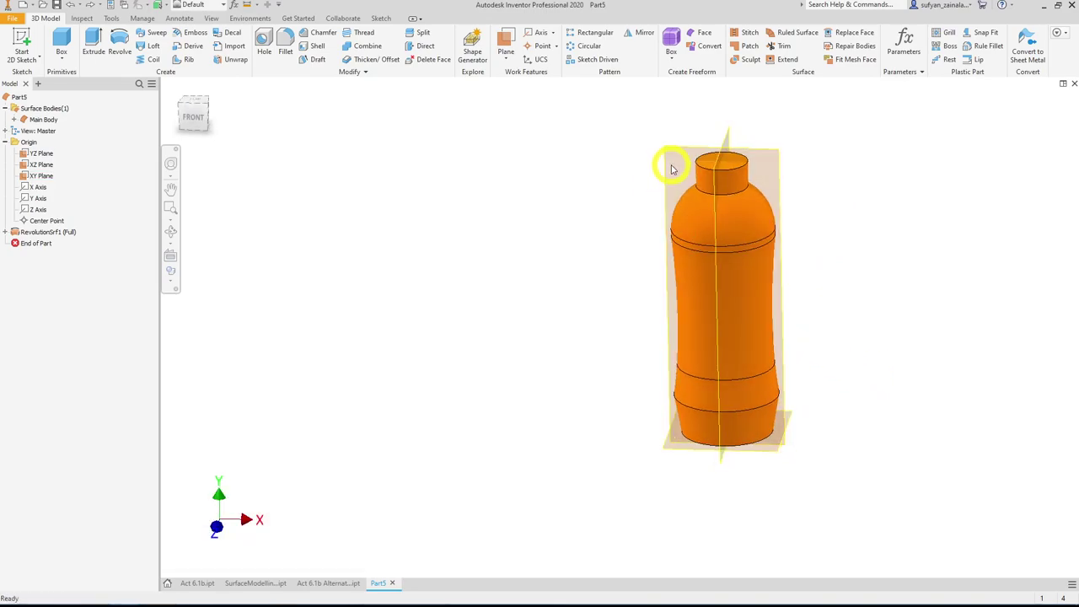
pyautogui.click(669, 162)
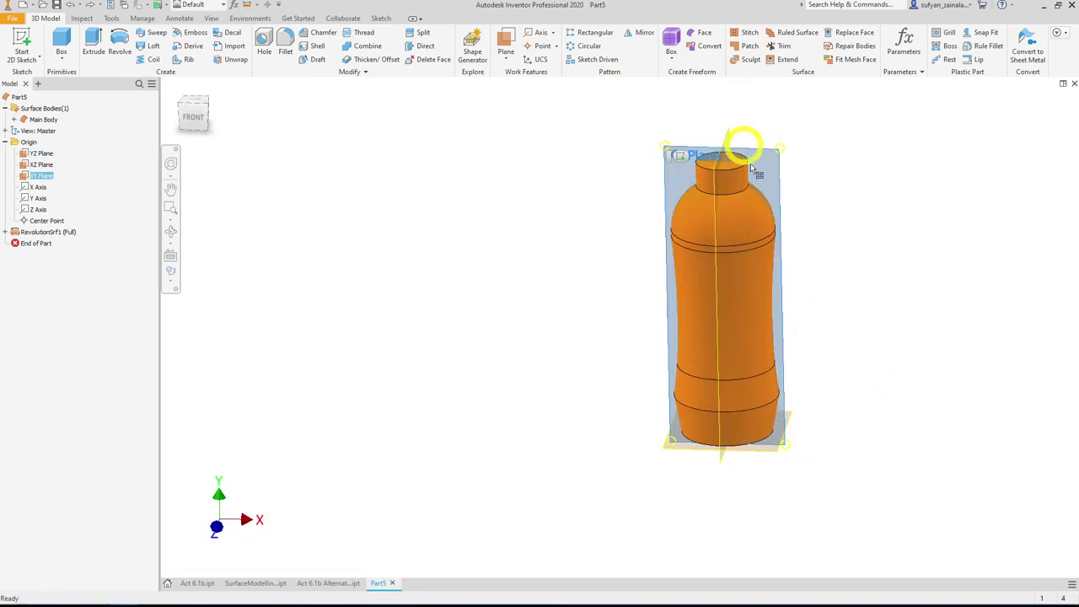
pyautogui.click(680, 159)
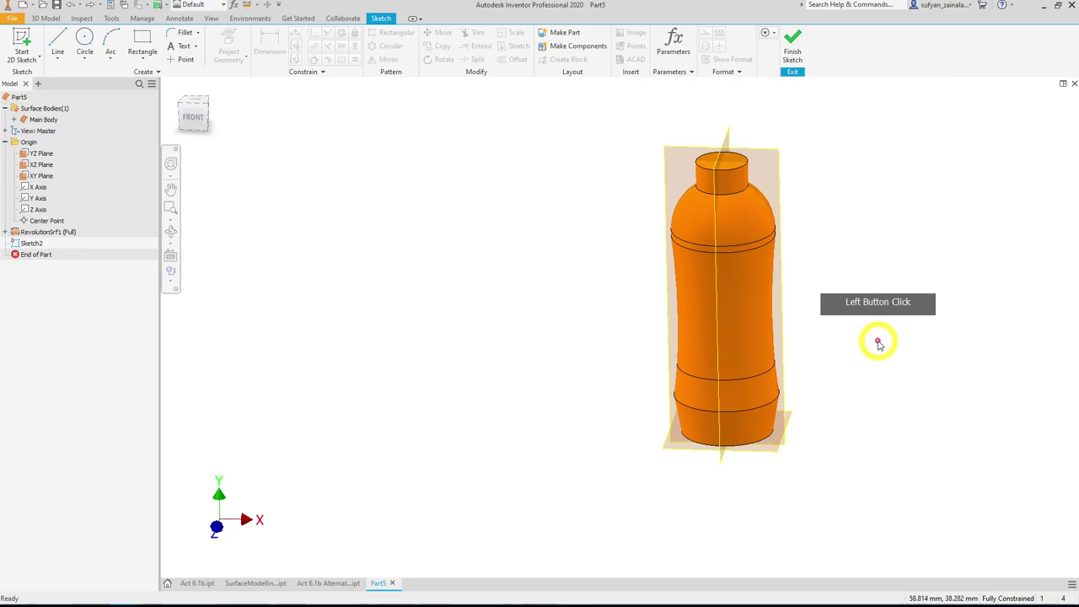
pyautogui.press('pageup')
pyautogui.click(787, 173)
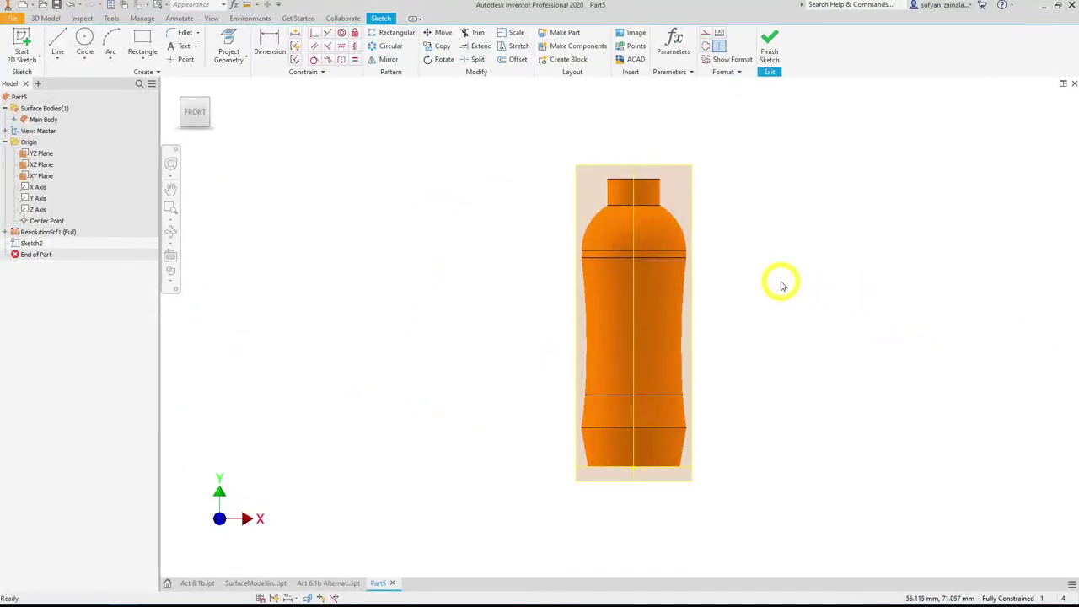
# - Slice the graphics at the sketch plane and project the bottle's vertical centre plane into the sketch
pyautogui.press('F7')
pyautogui.rightClick(755, 249)
pyautogui.press('Escape')
pyautogui.press('Escape')
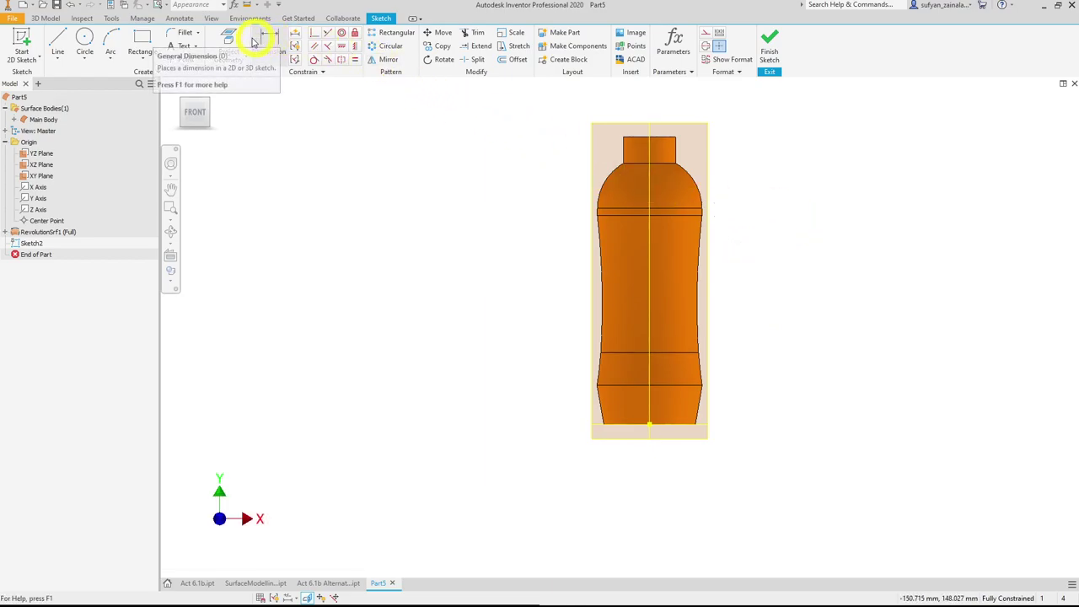
pyautogui.click(228, 50)
pyautogui.click(647, 133)
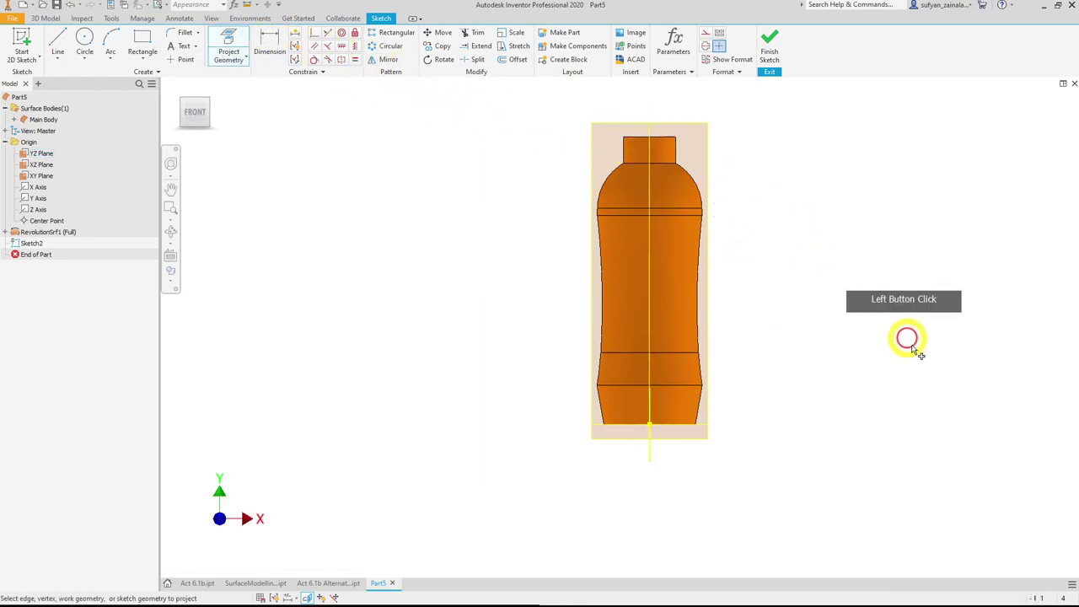
# - Sketch two circles, one above the other, on the bottle's waist with their centres on the projected vertical centre line
pyautogui.click(84, 37)
pyautogui.click(649, 305)
pyautogui.click(680, 311)
pyautogui.click(648, 252)
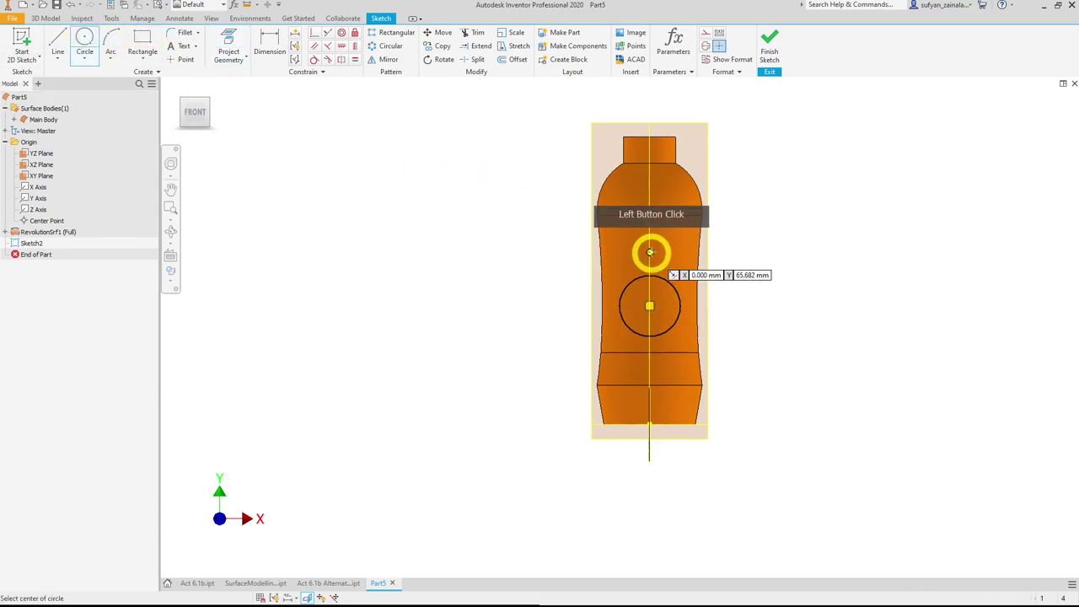
pyautogui.click(673, 270)
# - Draw a circle about 38 mm in diameter beside the bottle's left side, tangent to both the lower and upper centre-line circles
pyautogui.click(578, 268)
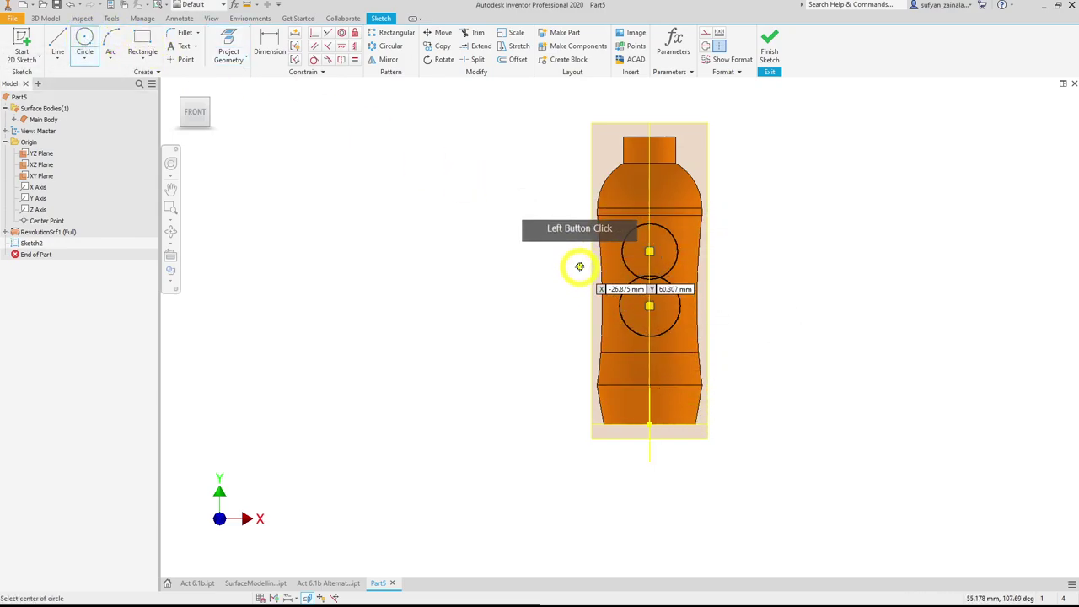
pyautogui.scroll(3, 621, 290)
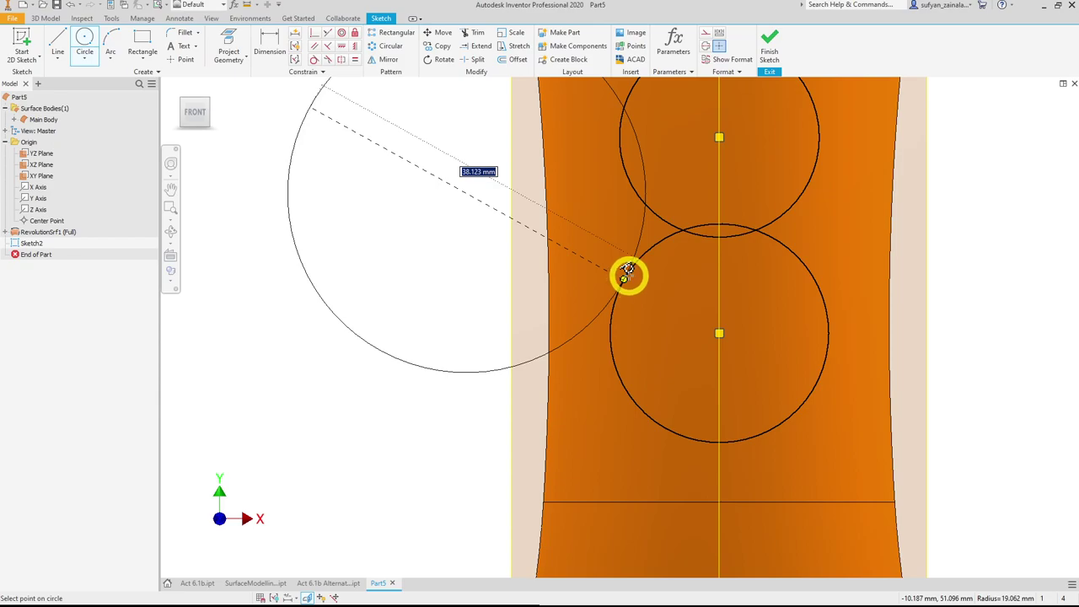
pyautogui.click(628, 274)
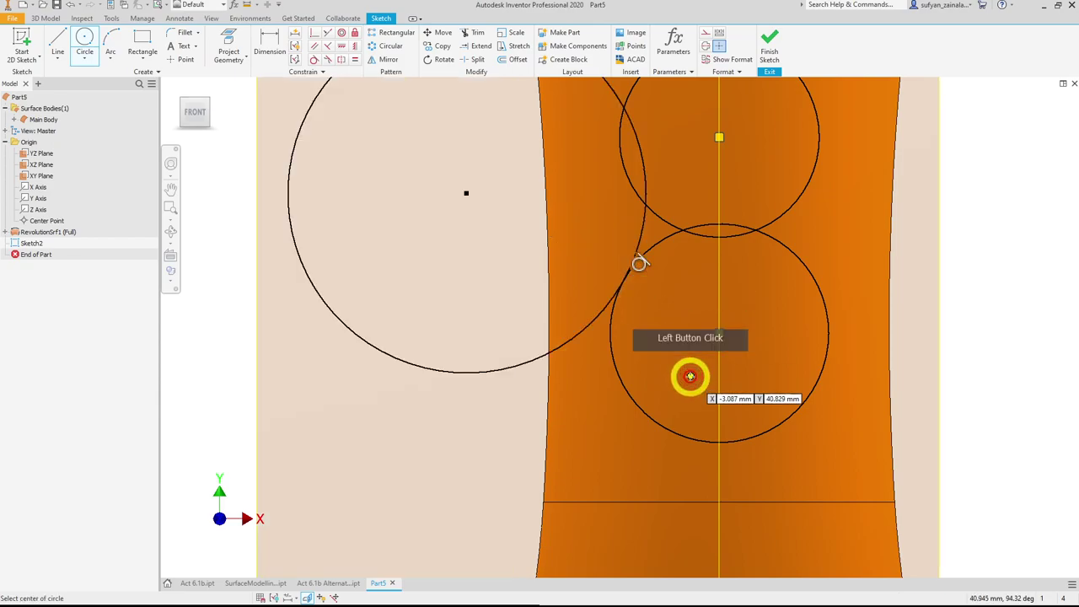
pyautogui.scroll(2, 666, 354)
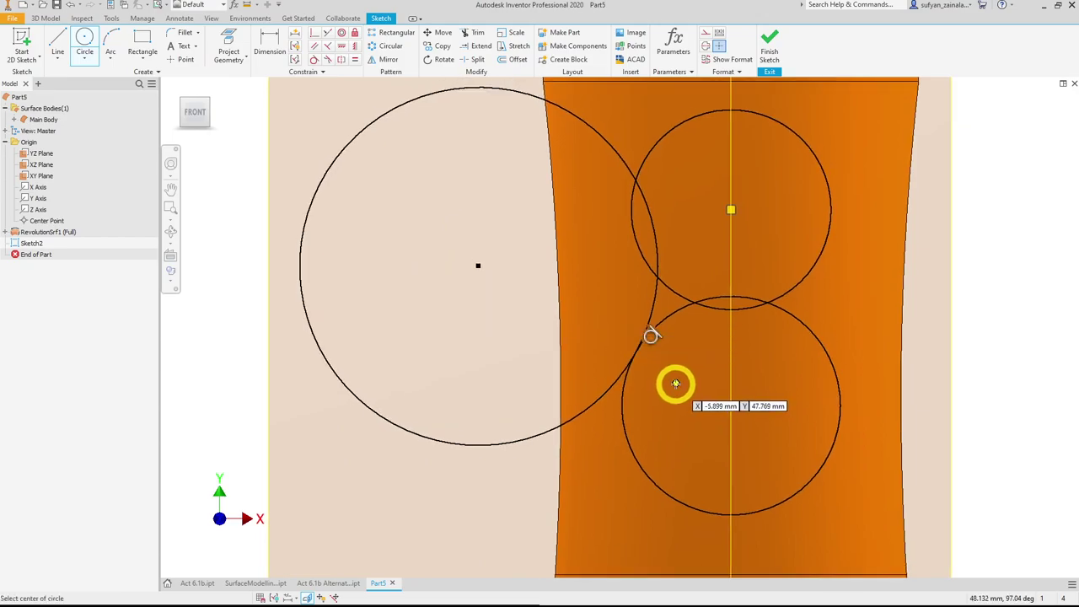
pyautogui.click(313, 60)
pyautogui.click(655, 247)
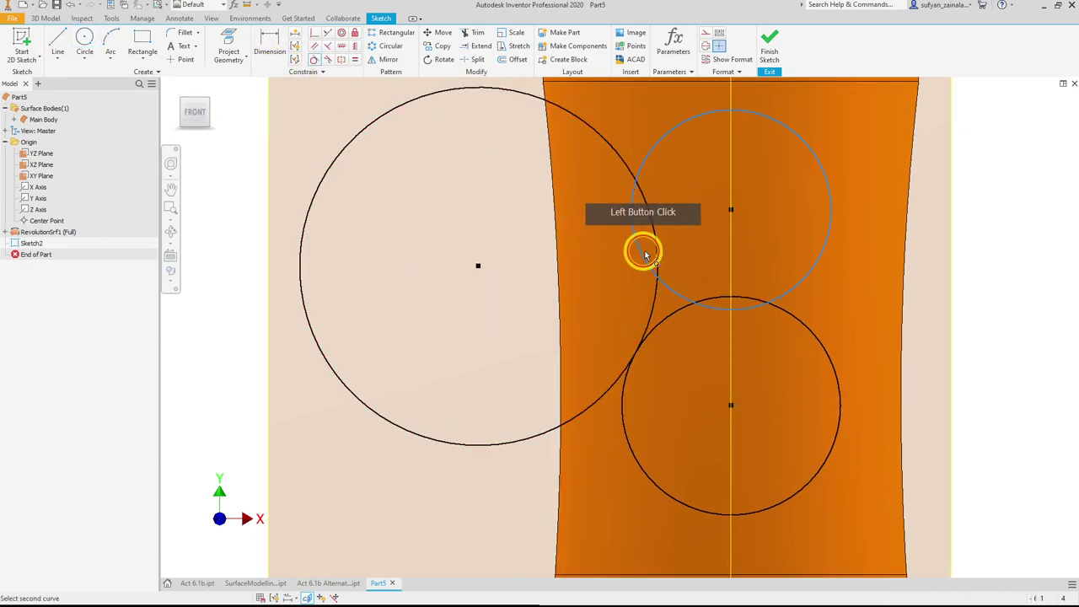
pyautogui.click(659, 247)
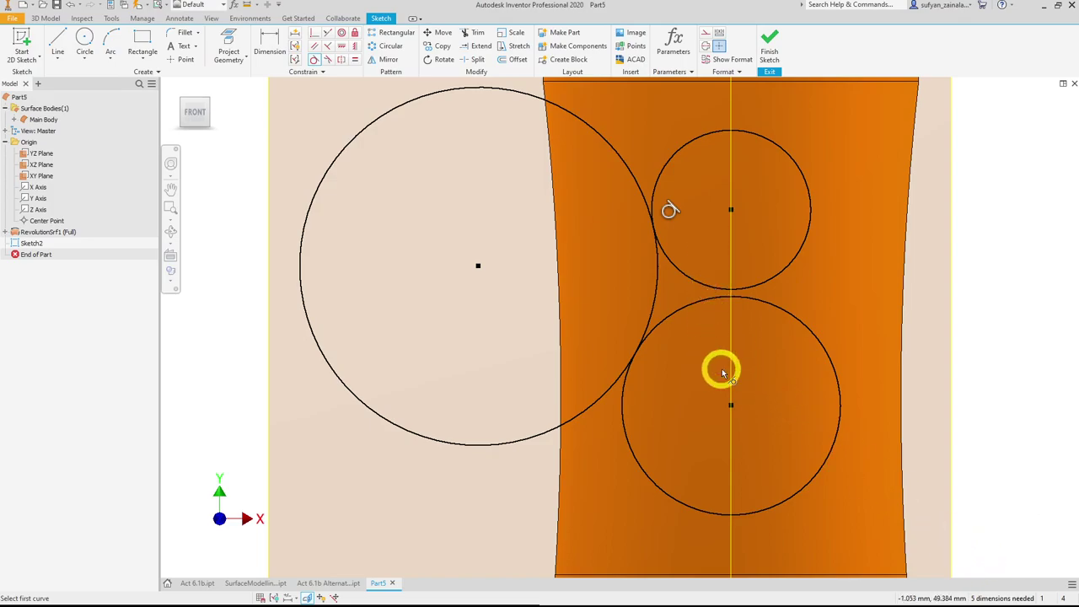
# - Trim the large side circle down to the short arc that joins the upper and lower circles
pyautogui.click(465, 33)
pyautogui.click(573, 152)
pyautogui.click(600, 503)
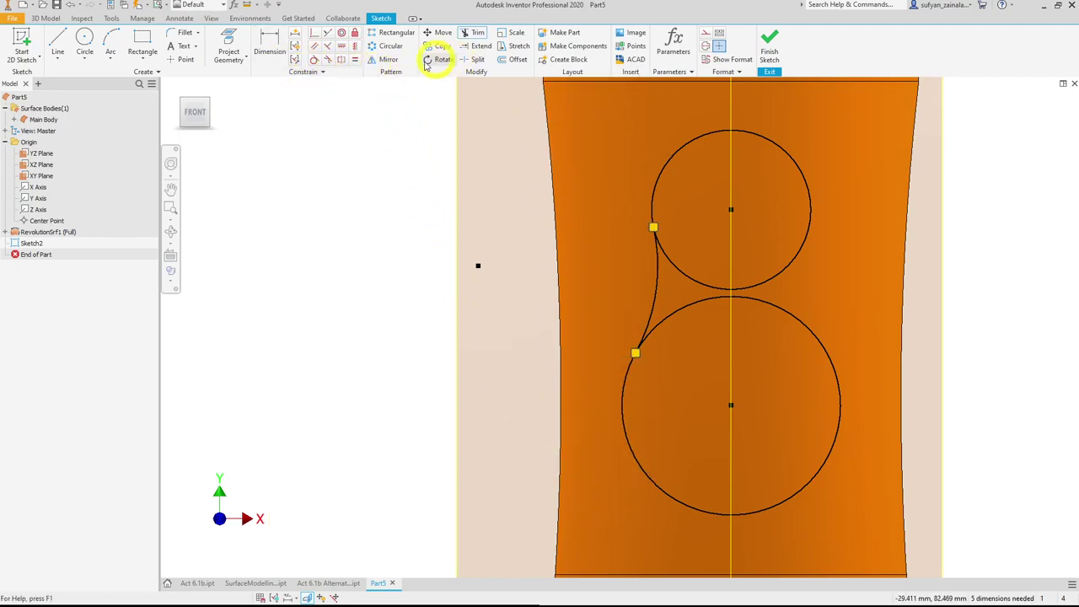
# - Mirror the connecting arc about the projected vertical centre line
pyautogui.click(392, 59)
pyautogui.click(641, 290)
pyautogui.rightClick(870, 355)
pyautogui.click(870, 354)
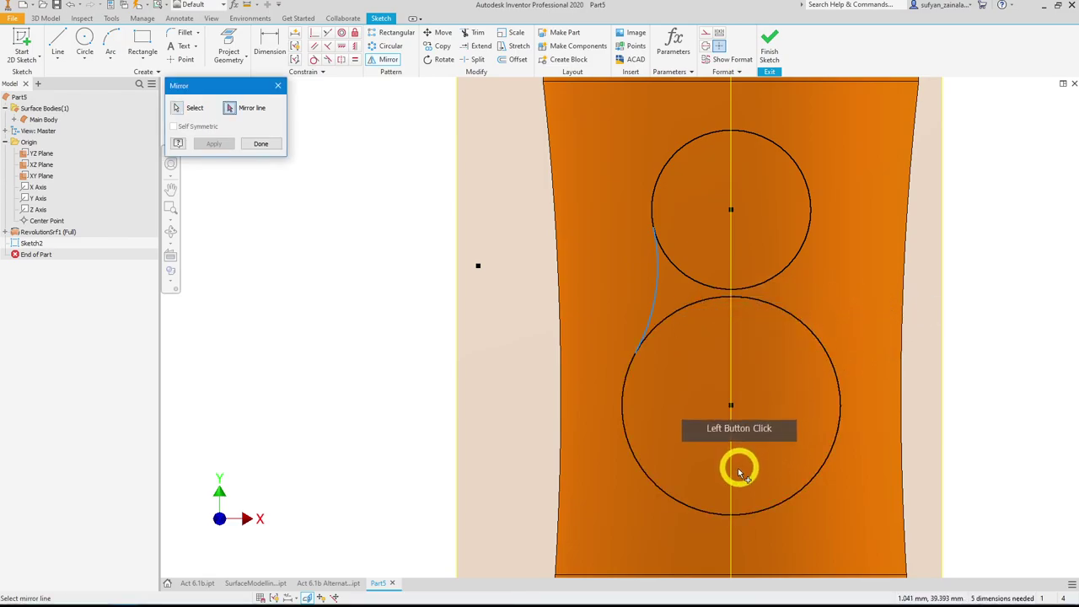
pyautogui.scroll(-3, 739, 467)
pyautogui.moveTo(730, 504); pyautogui.dragTo(718, 545, button='right')
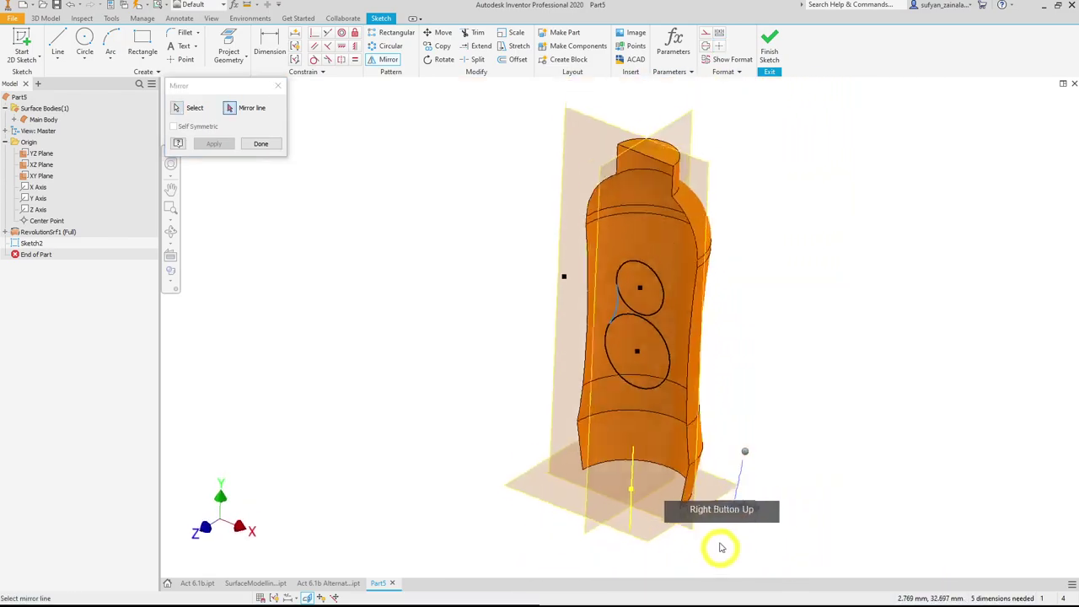
pyautogui.click(633, 453)
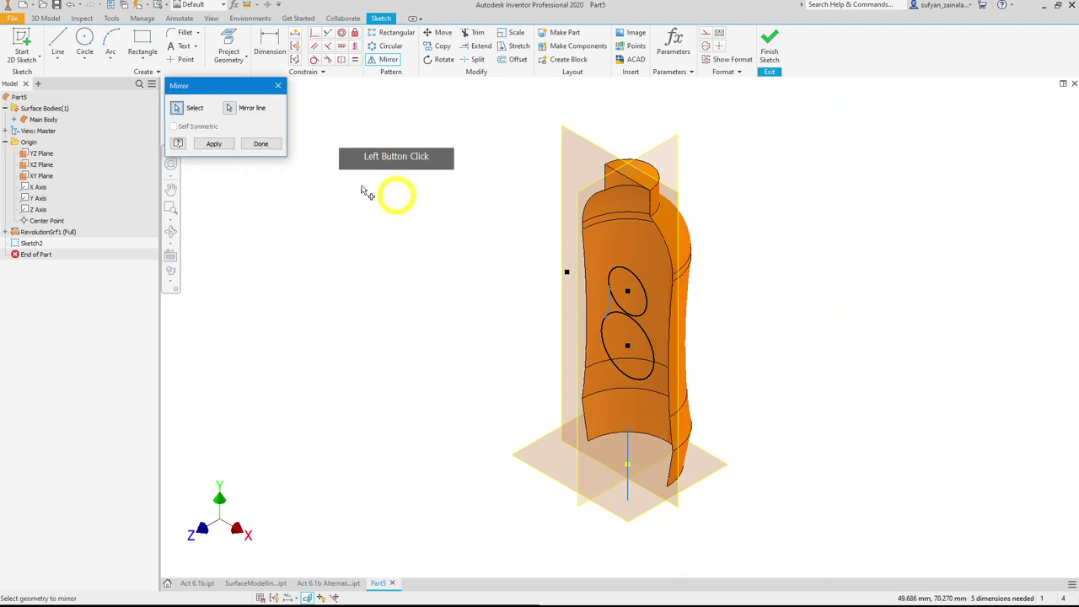
pyautogui.click(212, 144)
pyautogui.click(261, 144)
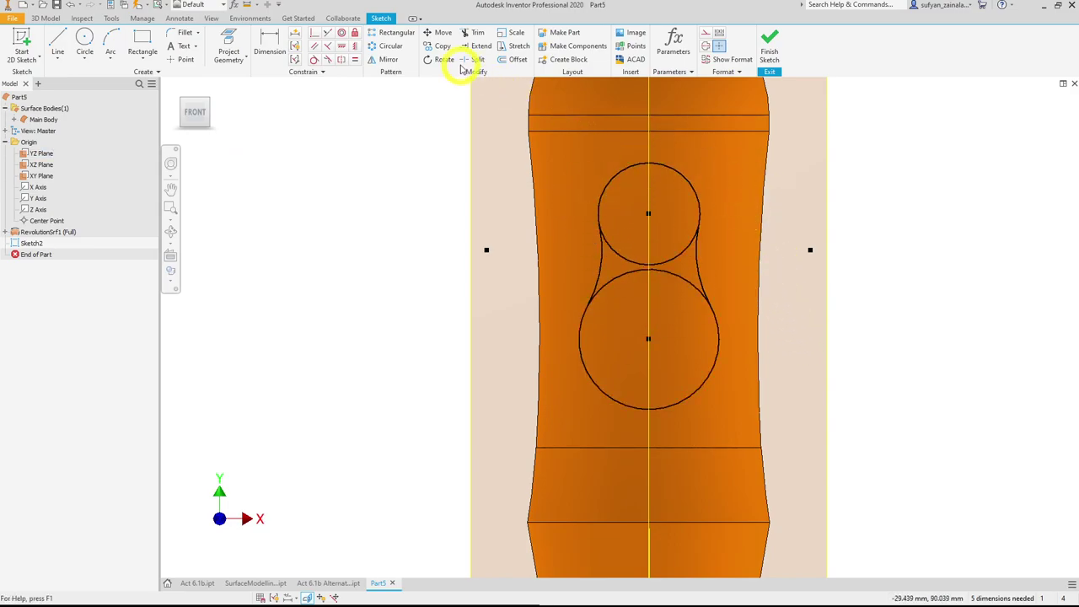
# - Trim the inner portions of both circles to leave one closed hourglass-shaped outline
pyautogui.click(465, 35)
pyautogui.click(621, 222)
pyautogui.moveTo(663, 212); pyautogui.dragTo(718, 414)
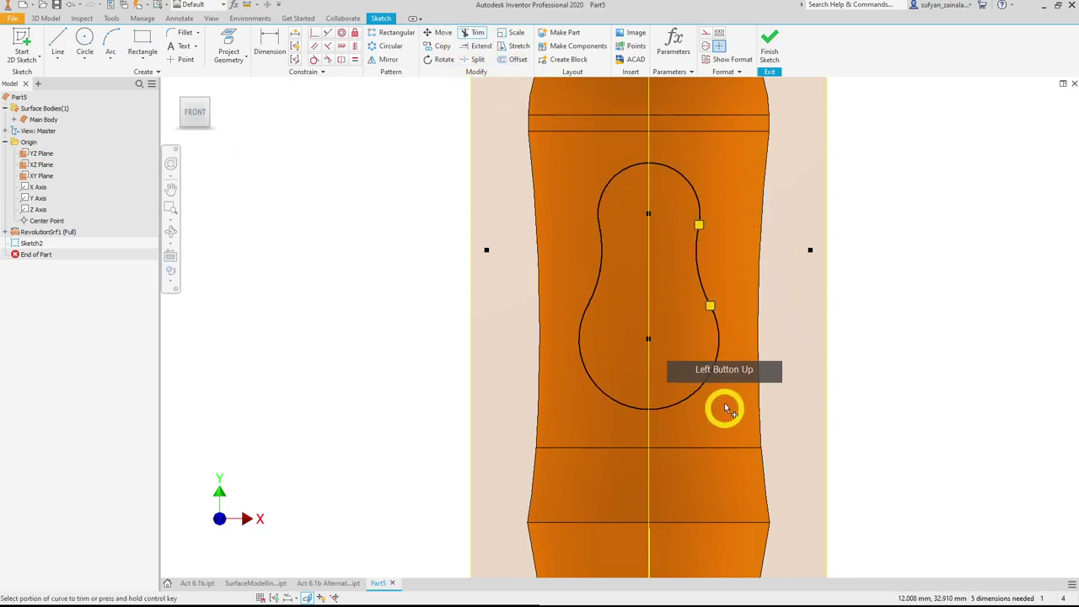
# - Dimension the outline's upper arc with a radius of 8 mm and its lower arc with a radius of 10 mm
pyautogui.click(270, 42)
pyautogui.click(639, 179)
pyautogui.doubleClick(631, 187)
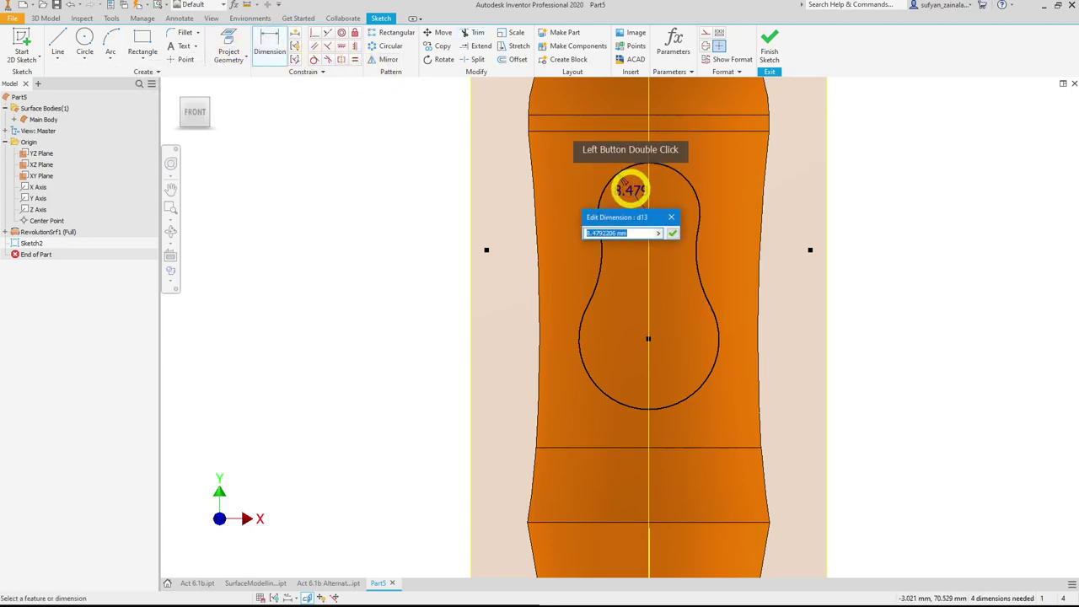
pyautogui.write('8')
pyautogui.press('Return')
pyautogui.click(632, 416)
pyautogui.click(646, 404)
pyautogui.write('10')
pyautogui.press('Return')
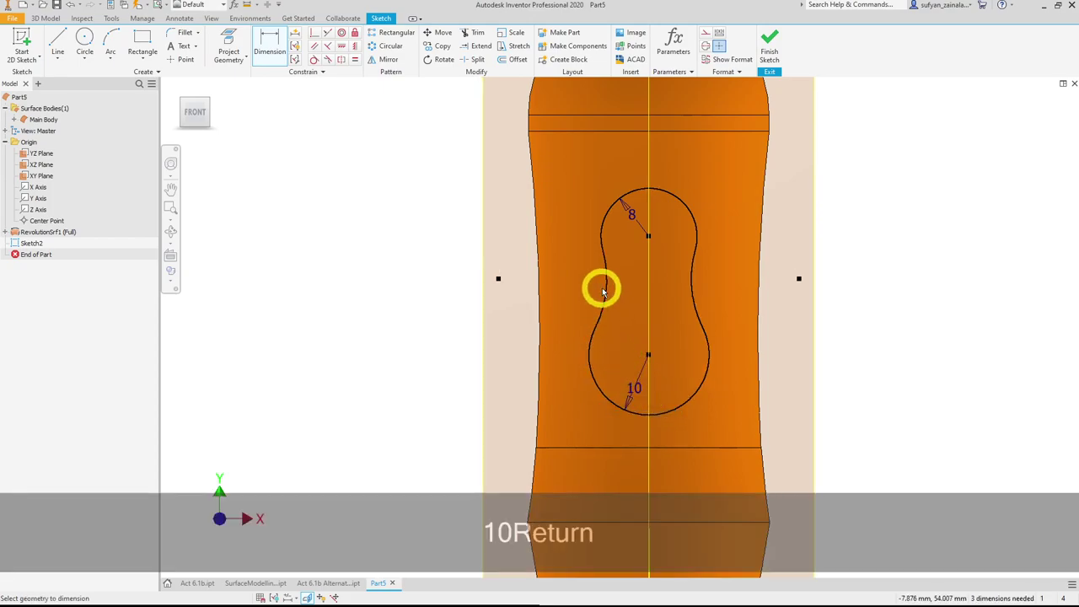
# - Dimension the left connecting arc of the outline with a radius of 30 mm
pyautogui.click(602, 287)
pyautogui.click(559, 295)
pyautogui.write('30')
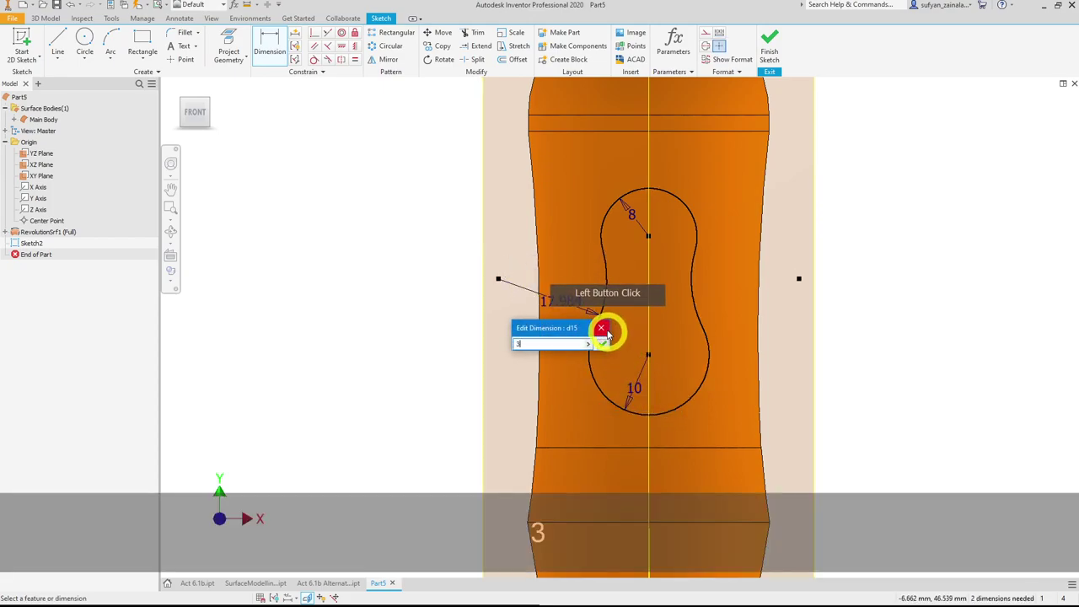
pyautogui.press('Return')
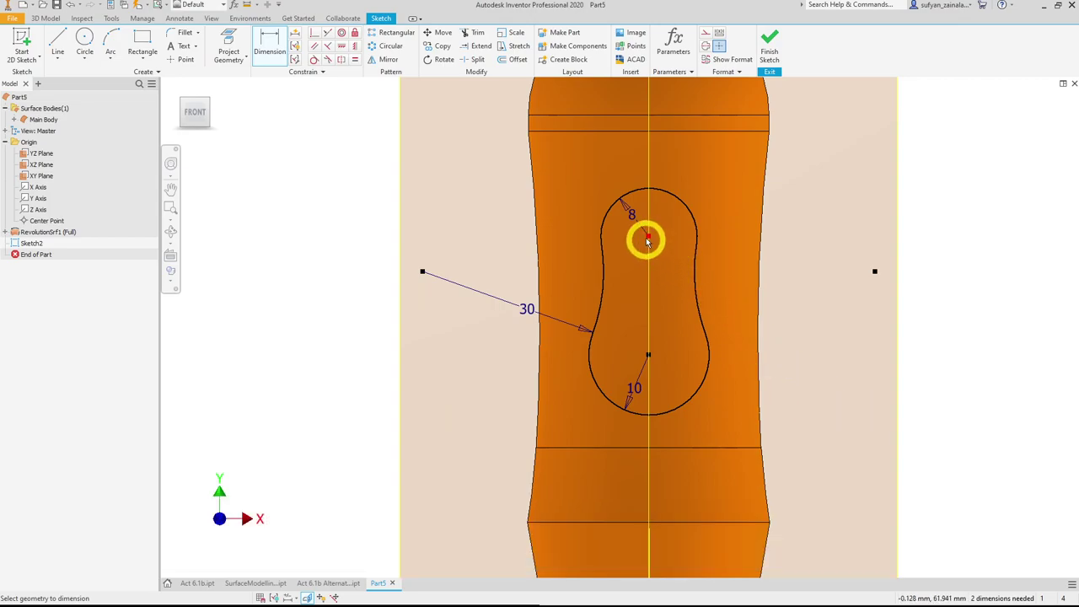
# - Set the vertical distance between the centres of the upper and lower arcs to 25 mm
pyautogui.click(650, 243)
pyautogui.click(647, 354)
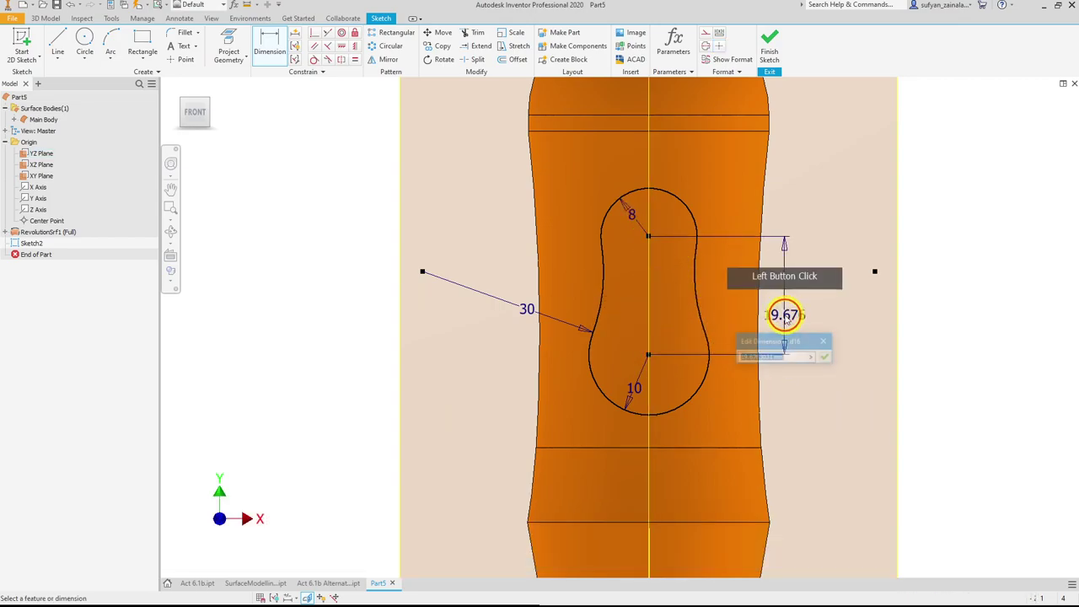
pyautogui.click(808, 320)
pyautogui.write('25')
pyautogui.press('Return')
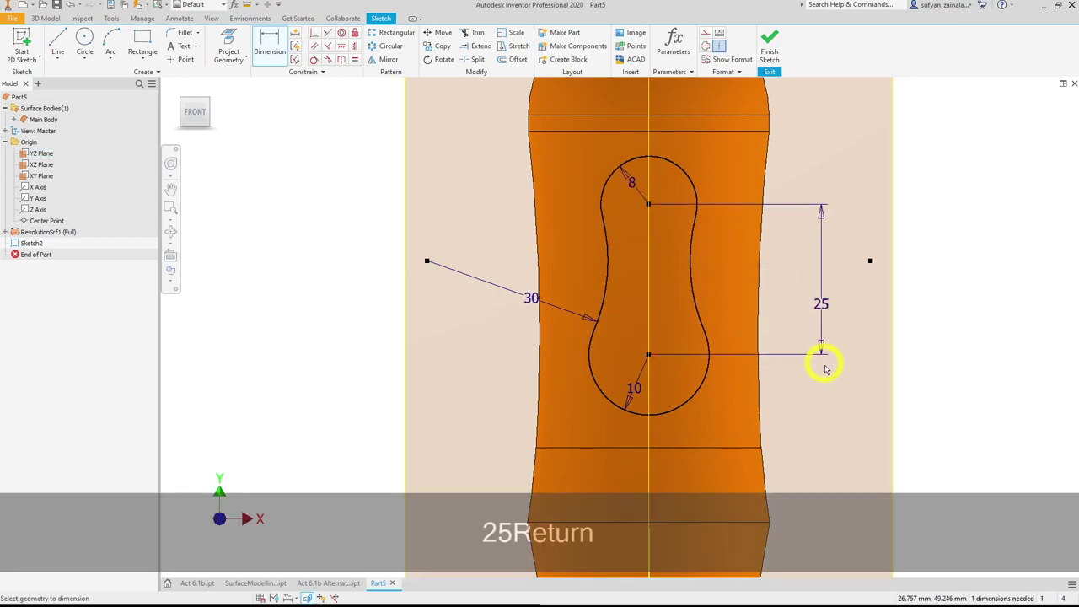
# - Place the lower arc's centre 42 mm above the XZ plane at the bottle's base and finish the sketch
pyautogui.click(632, 303)
pyautogui.click(693, 559)
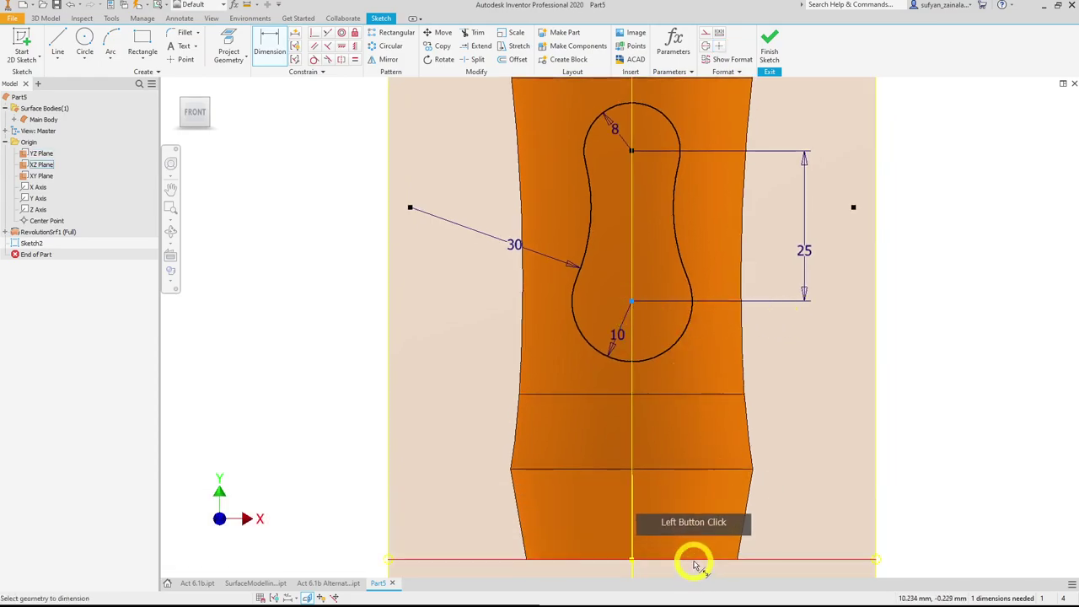
pyautogui.click(803, 451)
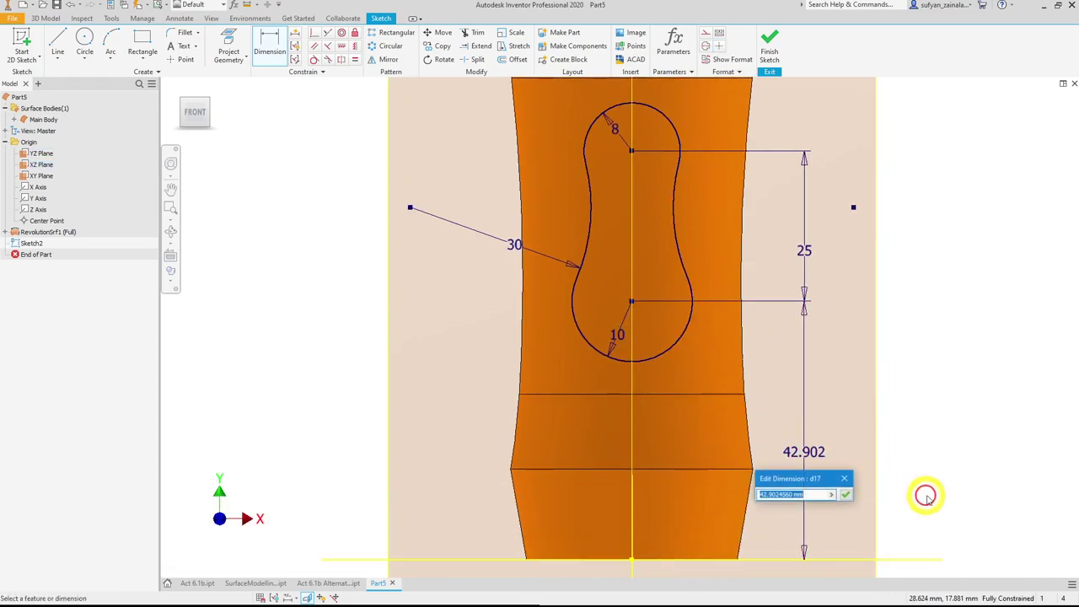
pyautogui.write('42')
pyautogui.press('Return')
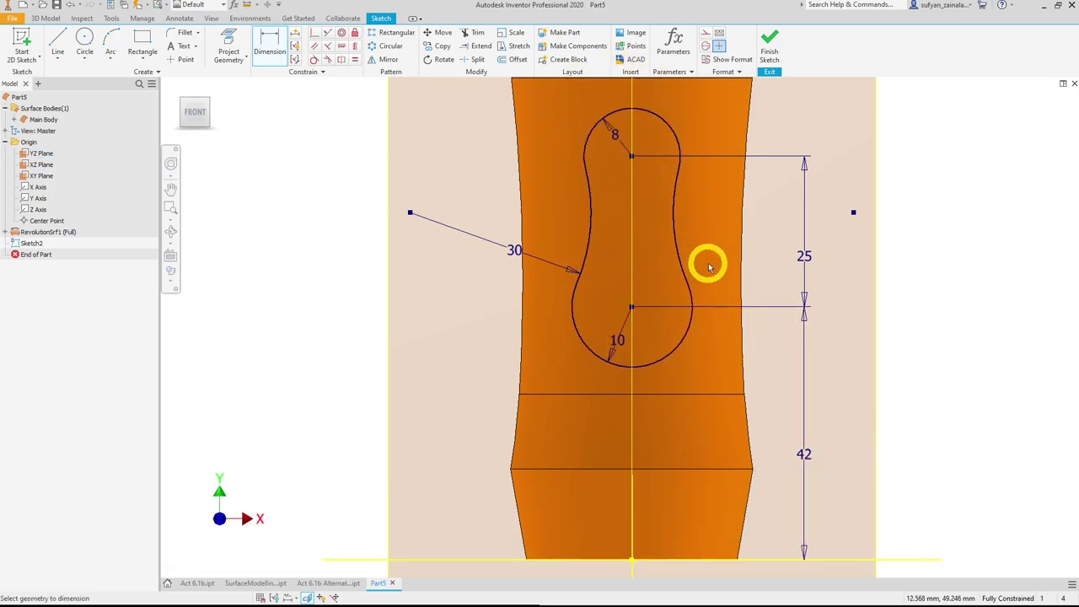
pyautogui.click(780, 59)
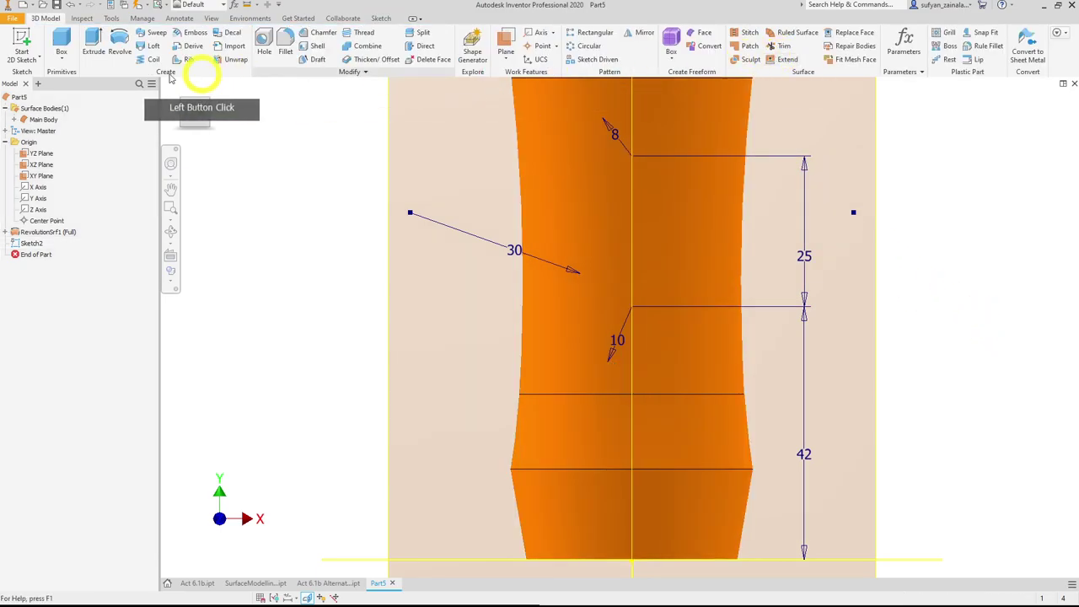
# - Extrude the hourglass outline as a surface 40.750 mm out through the front of the bottle
pyautogui.click(94, 43)
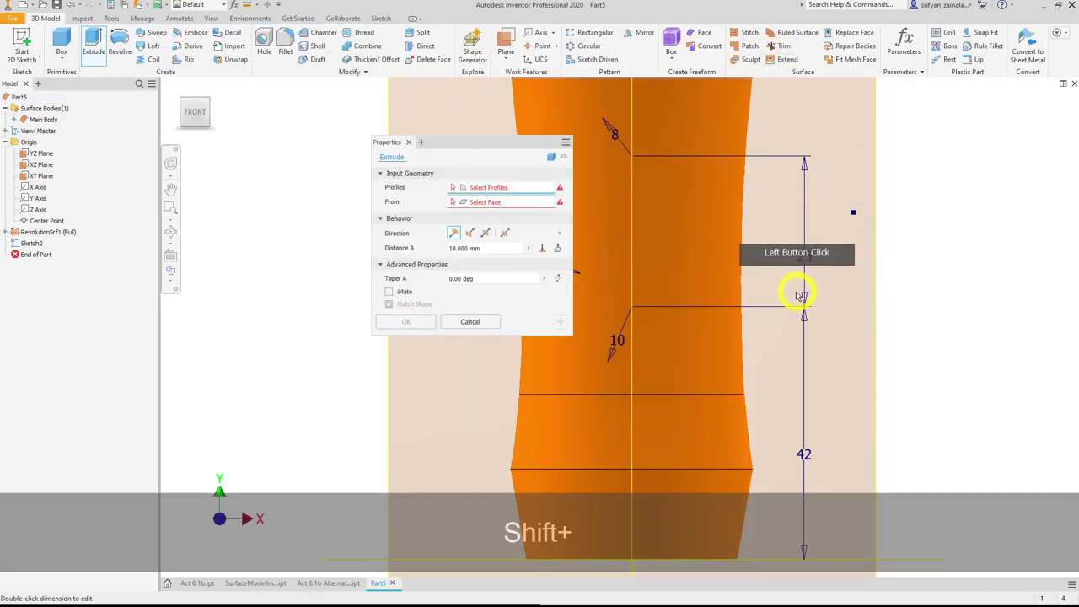
pyautogui.keyDown('shift'); pyautogui.moveTo(798, 292); pyautogui.dragTo(756, 313, button='middle'); pyautogui.keyUp('shift')
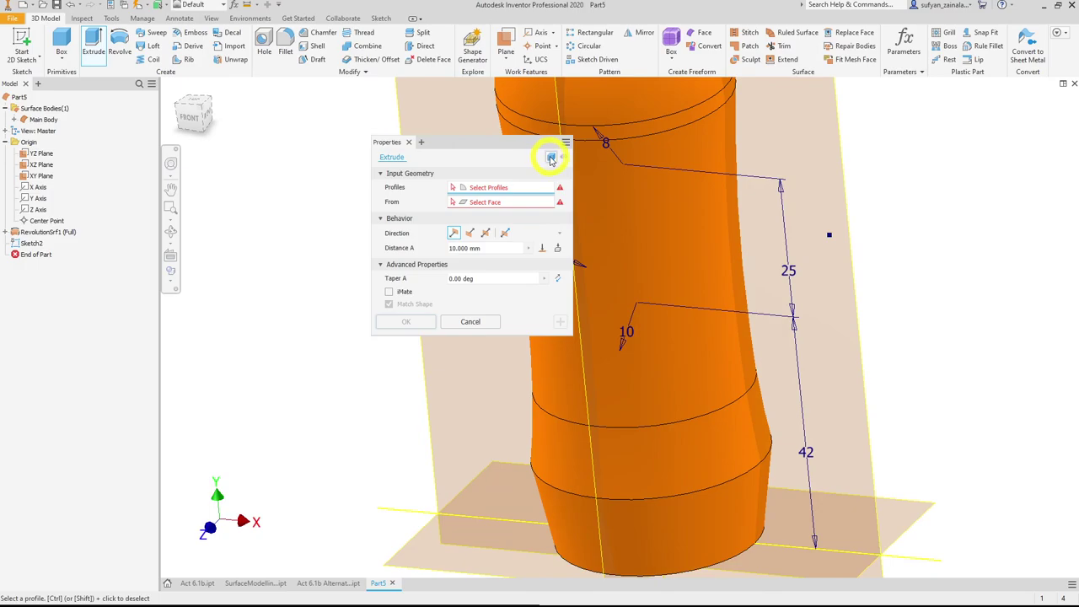
pyautogui.click(550, 158)
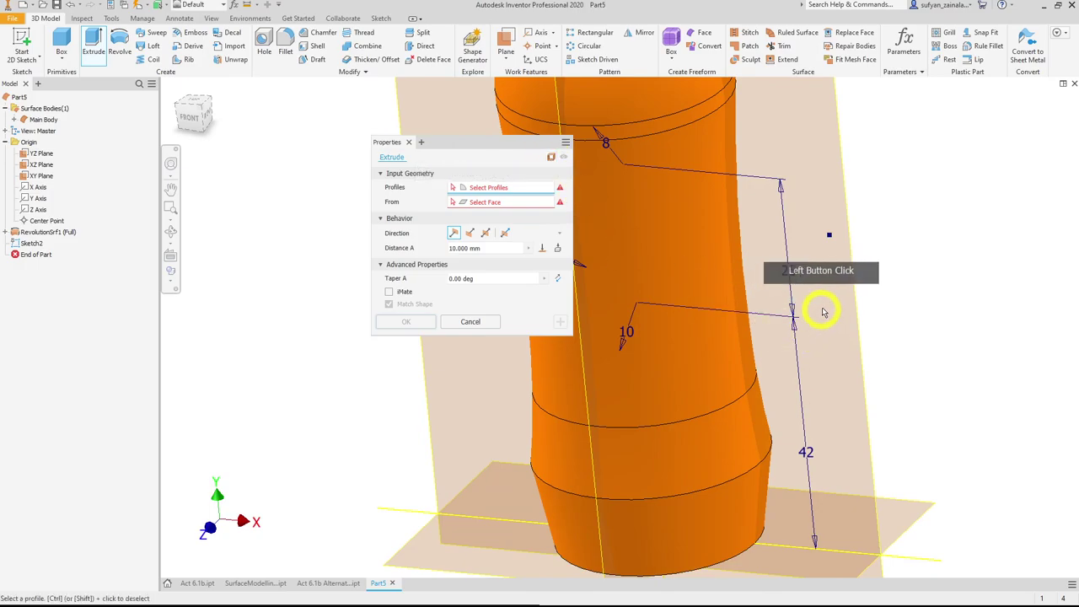
pyautogui.moveTo(819, 308); pyautogui.dragTo(987, 330, button='middle')
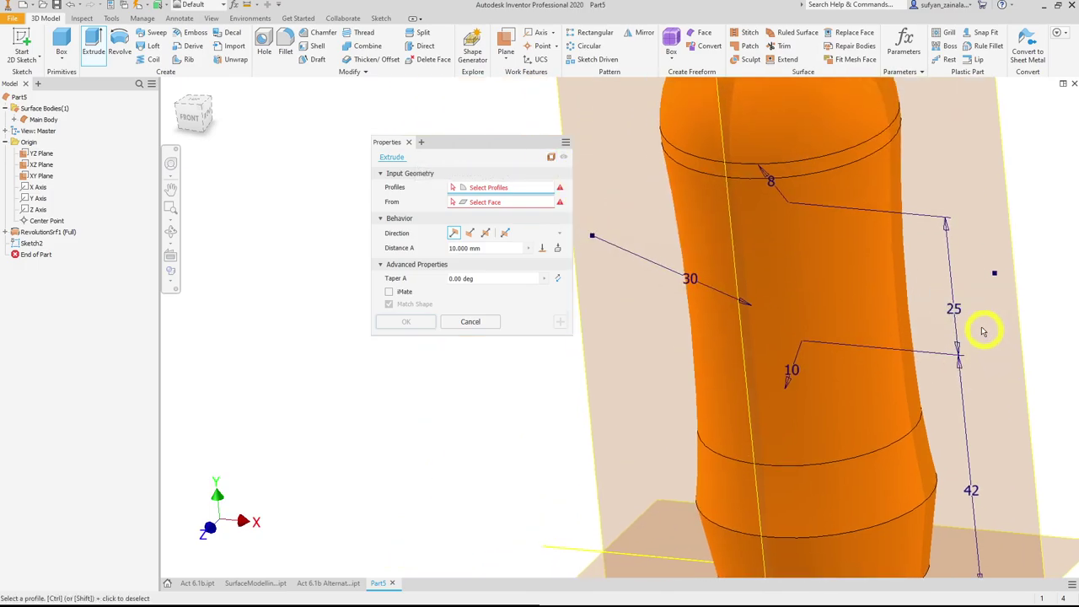
pyautogui.click(832, 272)
pyautogui.moveTo(748, 339); pyautogui.dragTo(674, 385)
pyautogui.keyDown('shift'); pyautogui.moveTo(848, 390); pyautogui.dragTo(794, 386, button='middle'); pyautogui.keyUp('shift')
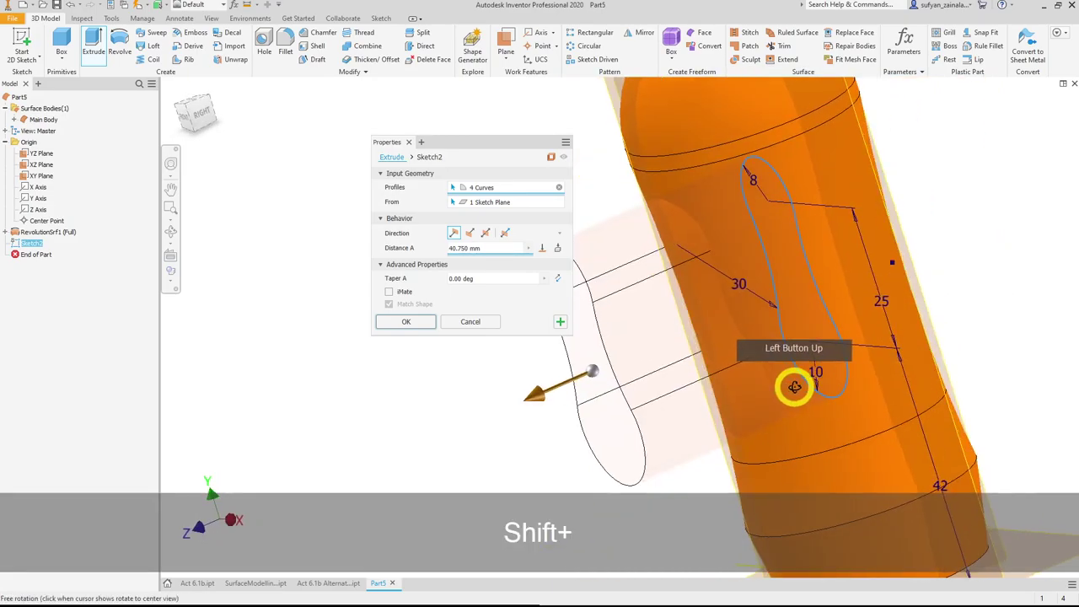
pyautogui.scroll(-3, 794, 386)
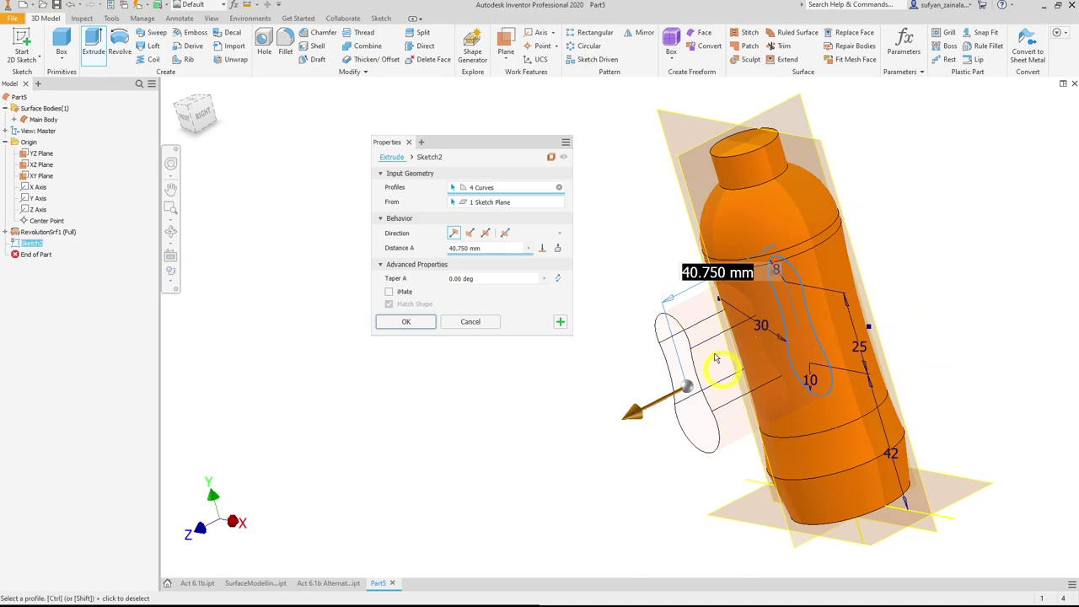
pyautogui.click(403, 323)
pyautogui.click(891, 465)
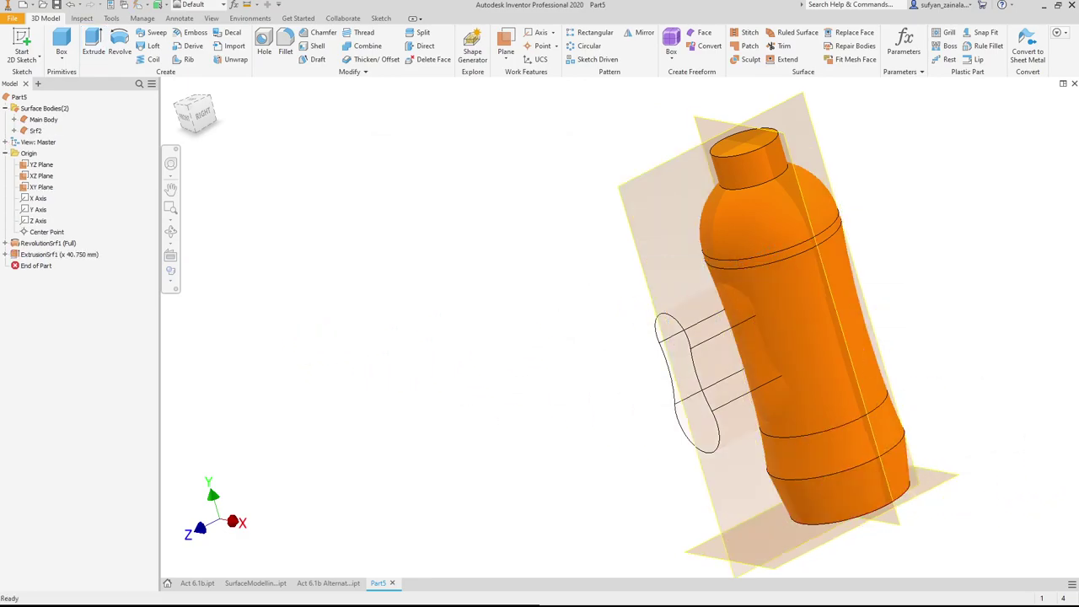
# - Offset the extruded hourglass quilt outward by 5 mm with Thicken/Offset, using surface output
pyautogui.keyDown('shift'); pyautogui.moveTo(781, 264); pyautogui.dragTo(857, 310, button='middle'); pyautogui.keyUp('shift')
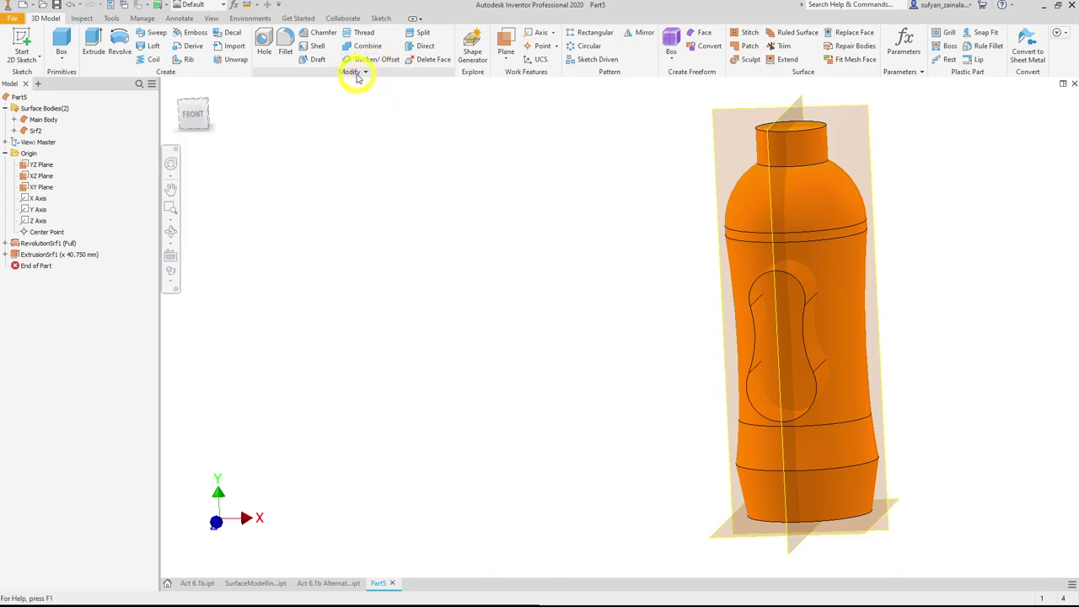
pyautogui.click(358, 60)
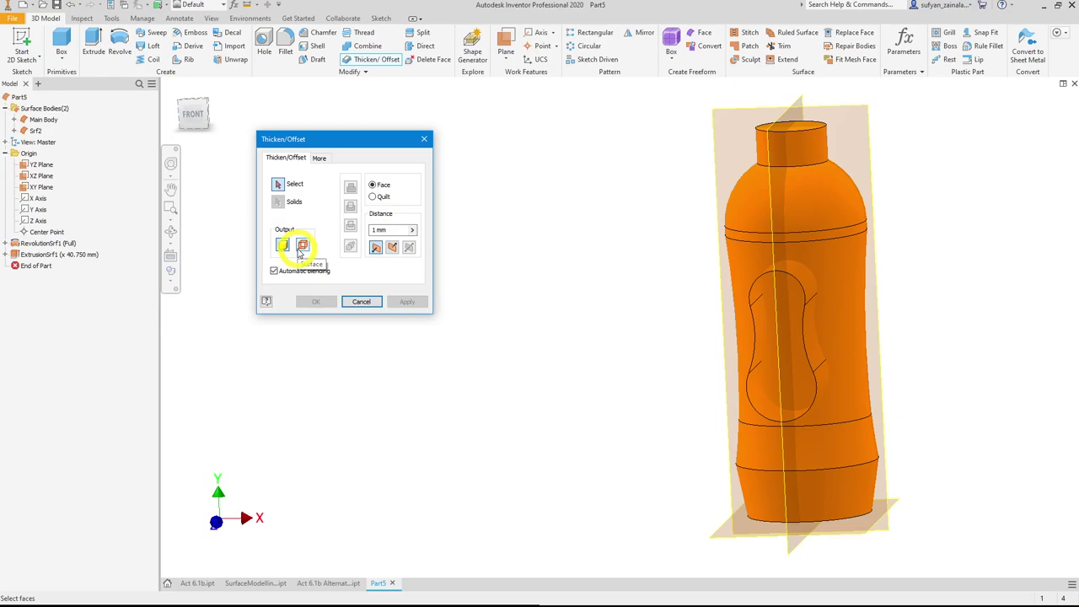
pyautogui.click(302, 245)
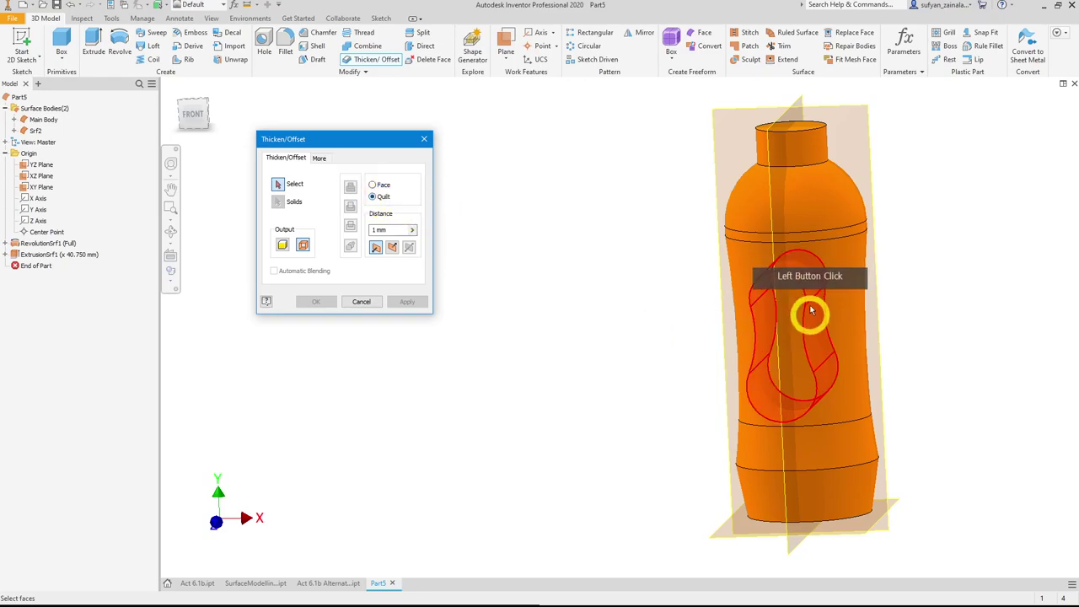
pyautogui.click(764, 262)
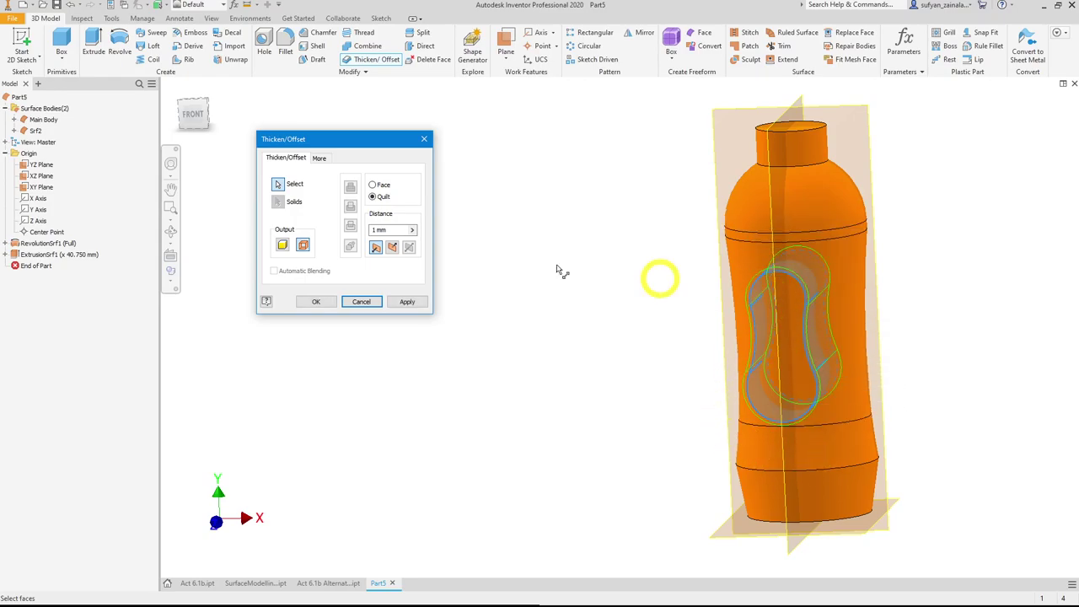
pyautogui.doubleClick(391, 230)
pyautogui.write('5')
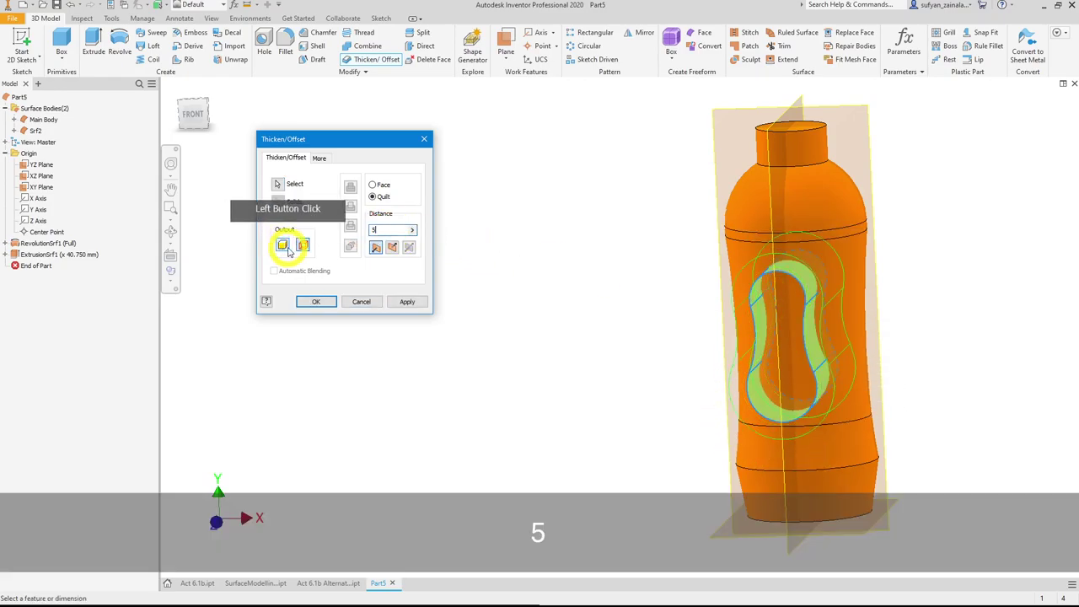
pyautogui.keyDown('shift'); pyautogui.click(746, 319); pyautogui.keyUp('shift')
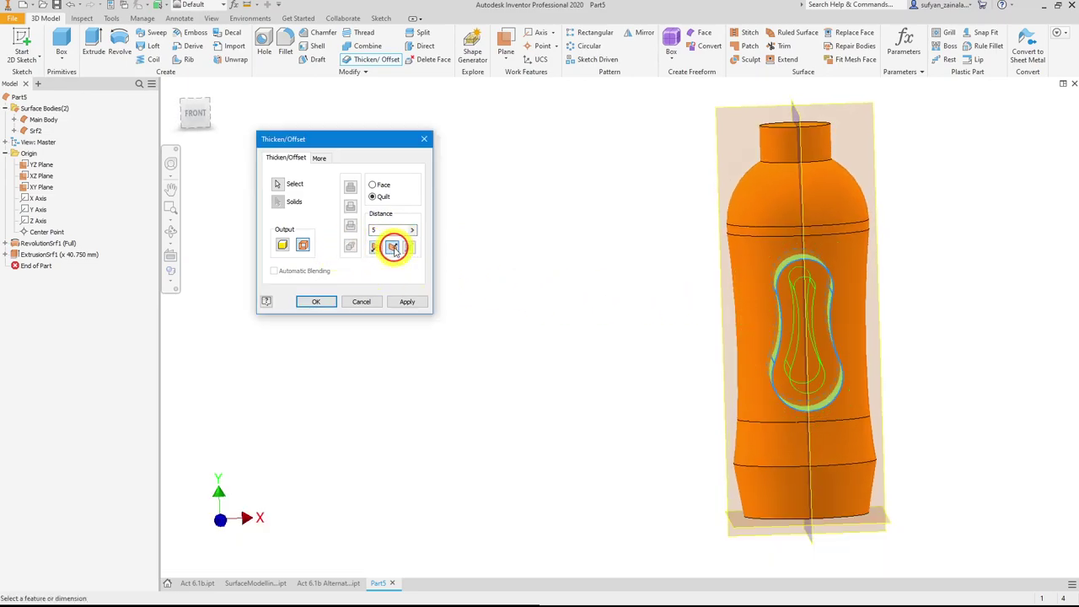
pyautogui.click(376, 247)
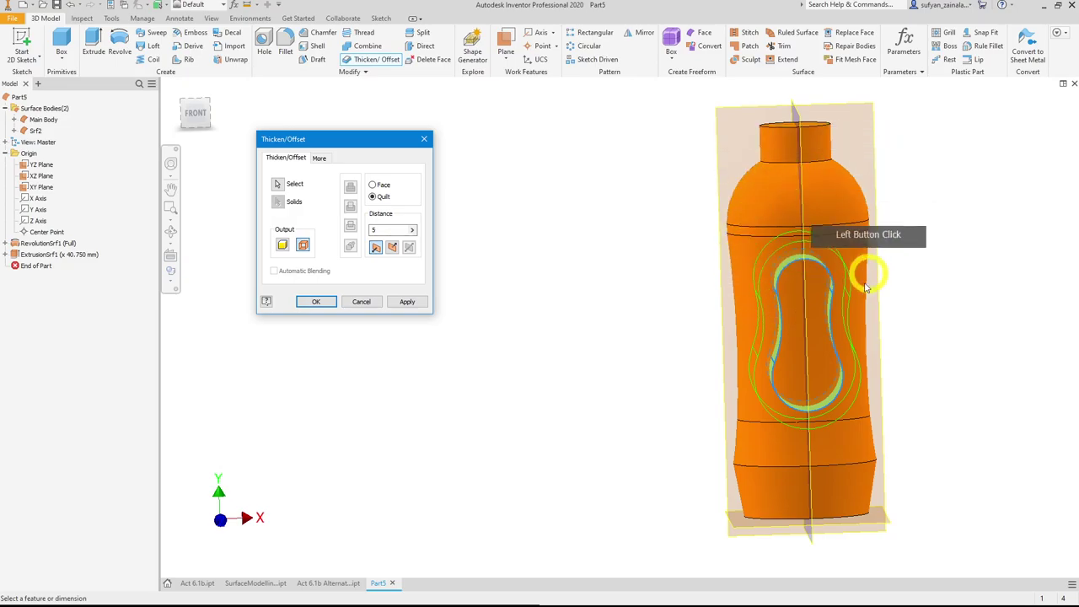
pyautogui.moveTo(905, 354)
pyautogui.keyDown('shift'); pyautogui.mouseDown(button='middle')
pyautogui.moveTo(872, 349)
pyautogui.moveTo(905, 349)
pyautogui.moveTo(893, 340)
pyautogui.mouseUp(button='middle'); pyautogui.keyUp('shift')
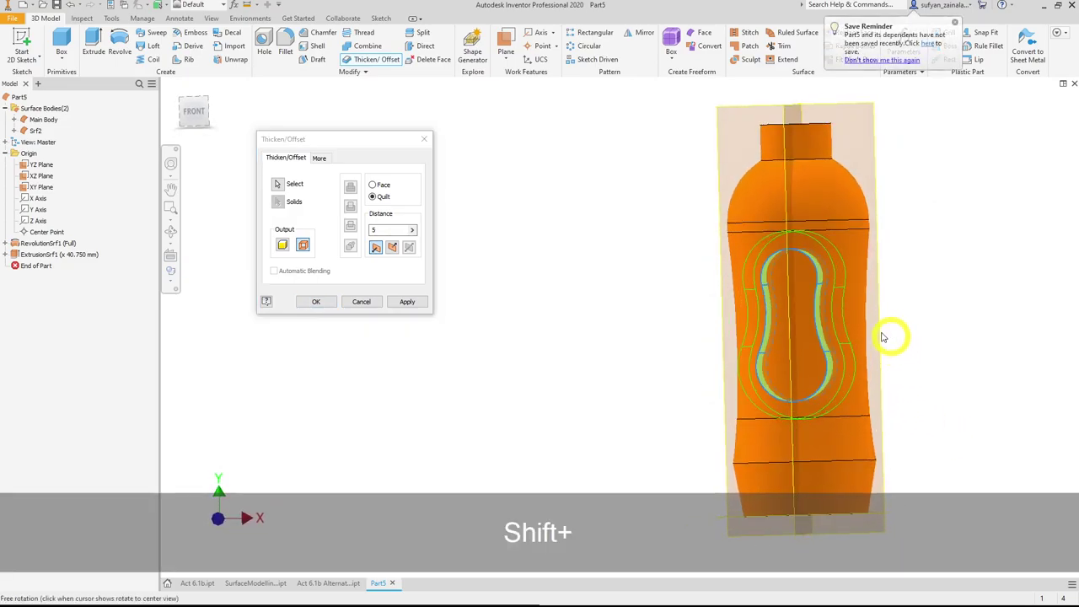
pyautogui.click(316, 301)
# - Rename the outer offset surface body Srf3 as "Grip (Outer)"
pyautogui.keyDown('shift'); pyautogui.moveTo(767, 456); pyautogui.dragTo(953, 427, button='middle'); pyautogui.keyUp('shift')
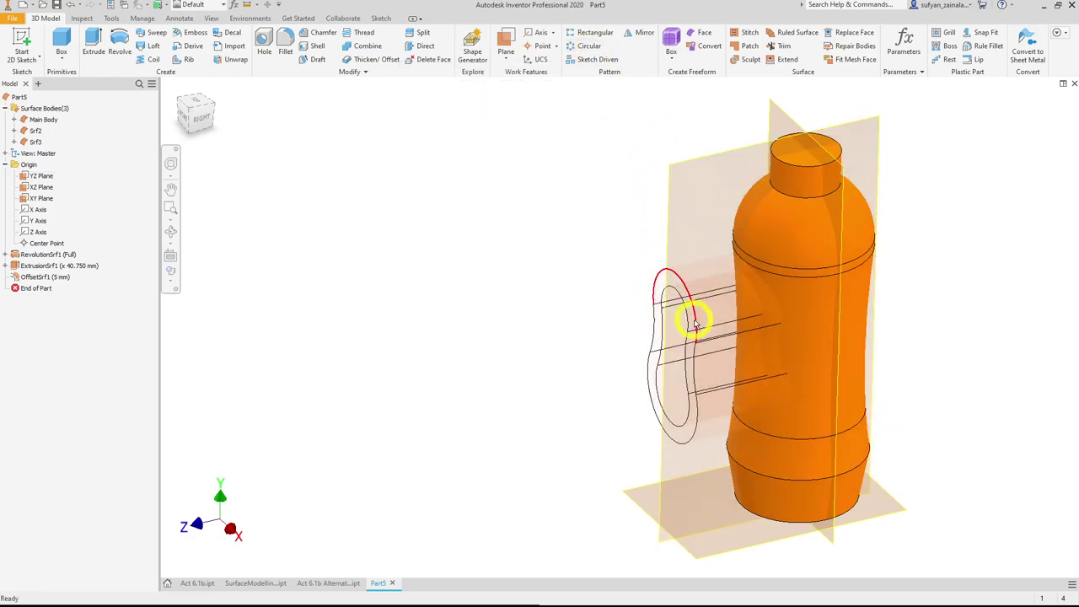
pyautogui.click(33, 145)
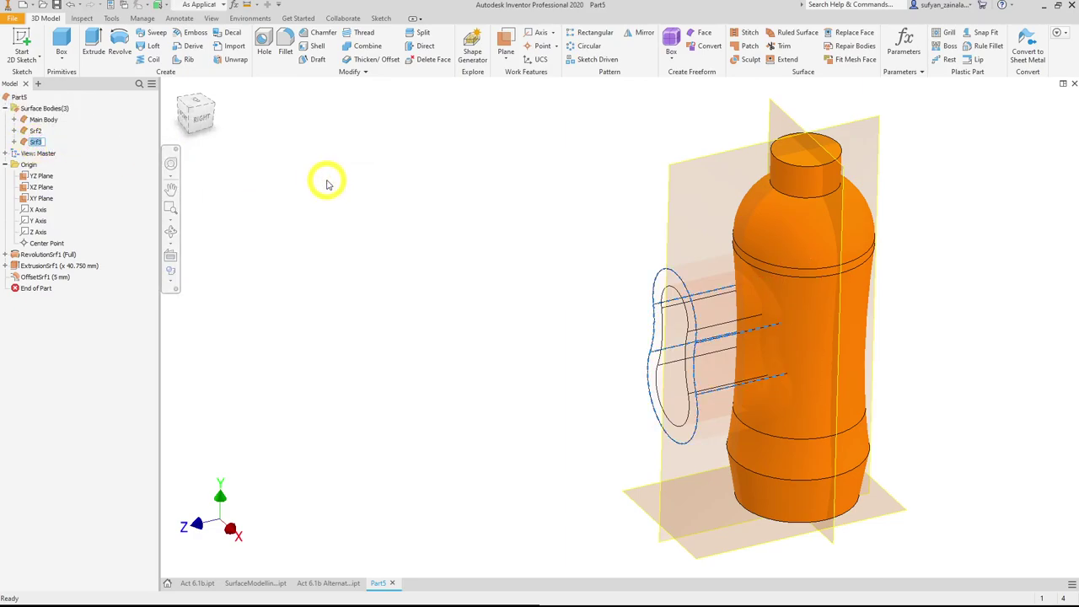
pyautogui.write('Grip (Outer)-')
pyautogui.press('BackSpace')
pyautogui.press('Return')
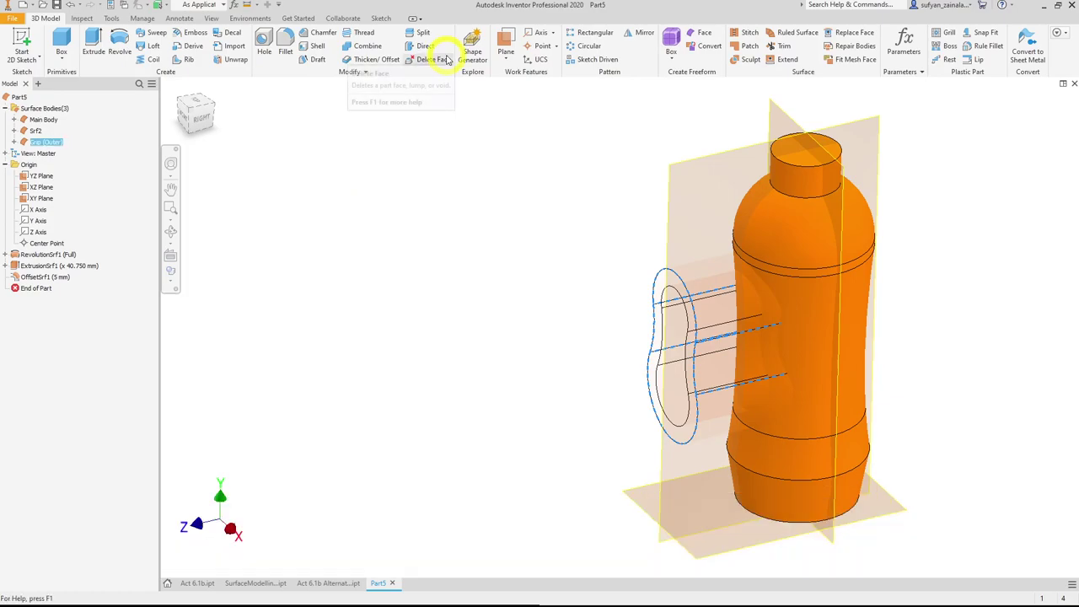
# - Rename the inner hourglass surface body Srf2 as "Grip (Inner)"
pyautogui.doubleClick(37, 132)
pyautogui.click(585, 201)
pyautogui.write('Grip (Inner)')
pyautogui.press('Return')
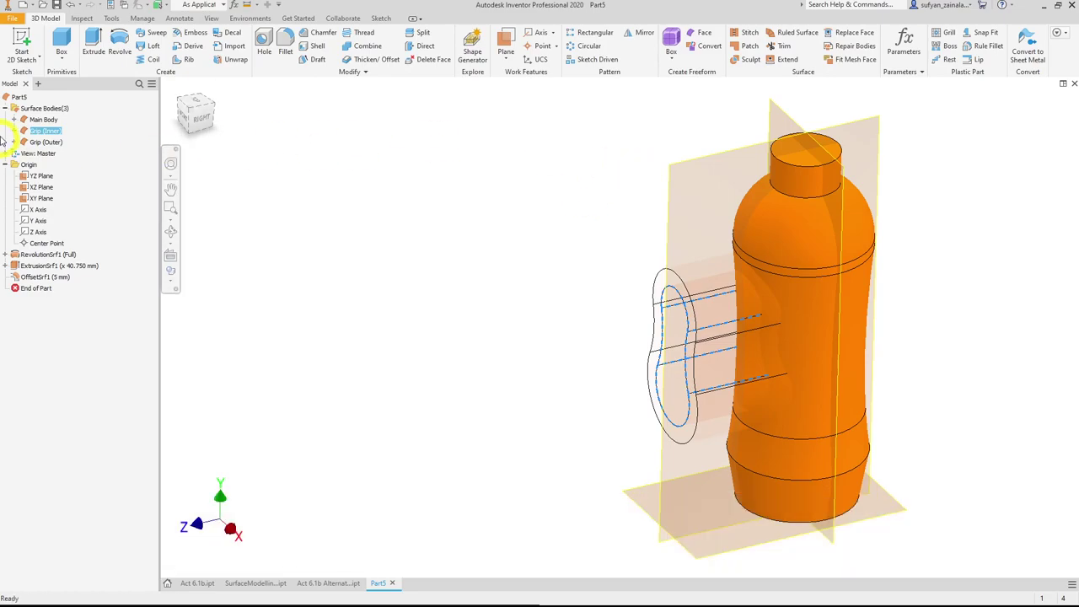
# - Open the name of the Main Body surface for editing
pyautogui.doubleClick(61, 120)
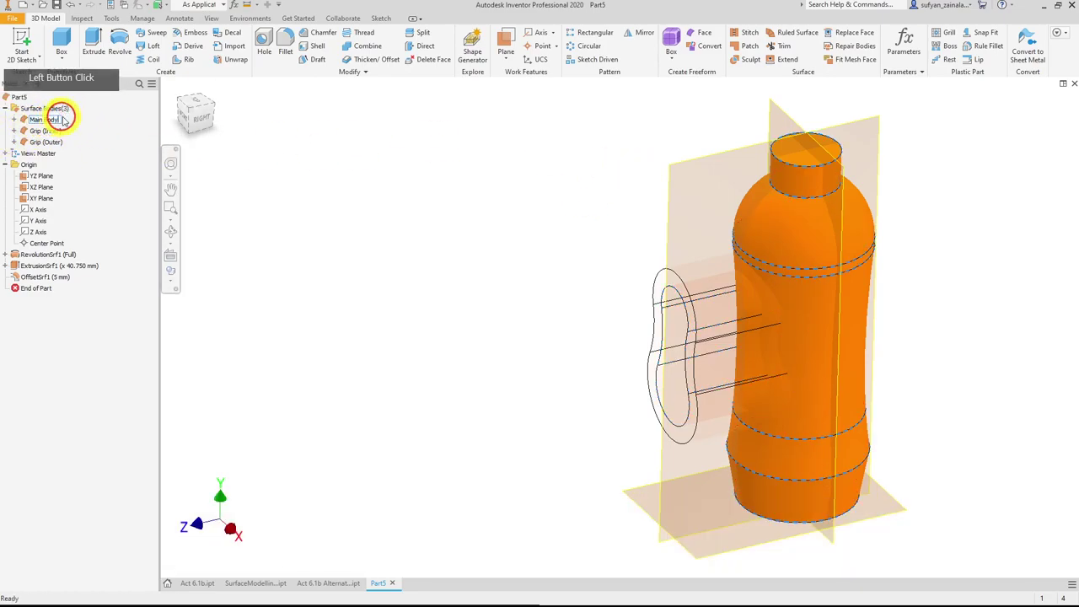
# - Rename the main body surface in the model tree as "Main Body (Outer)"
pyautogui.click(91, 108)
pyautogui.write('(Outer)')
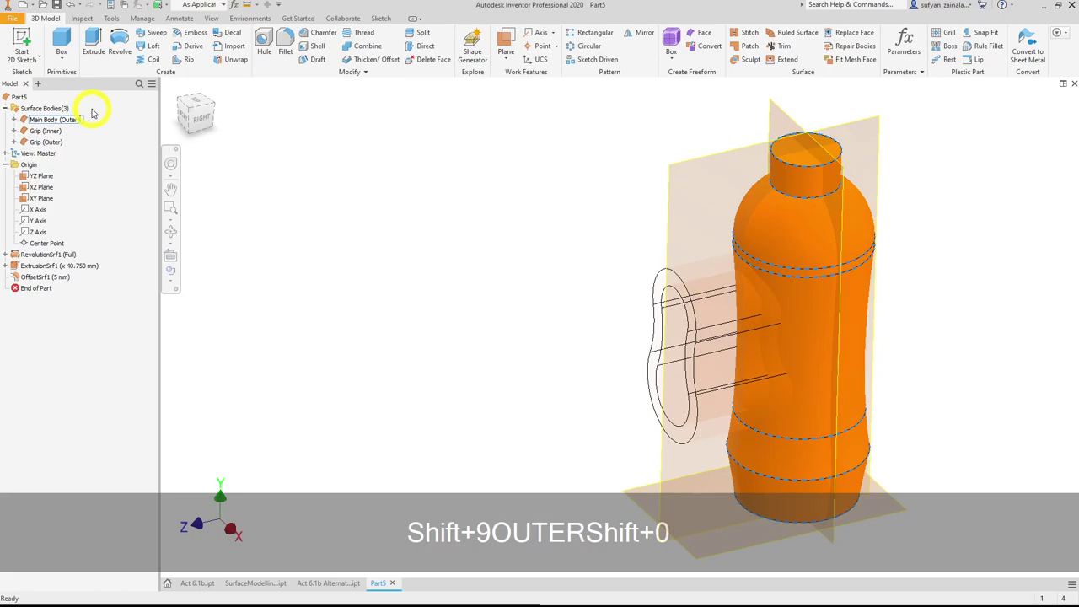
pyautogui.press('Return')
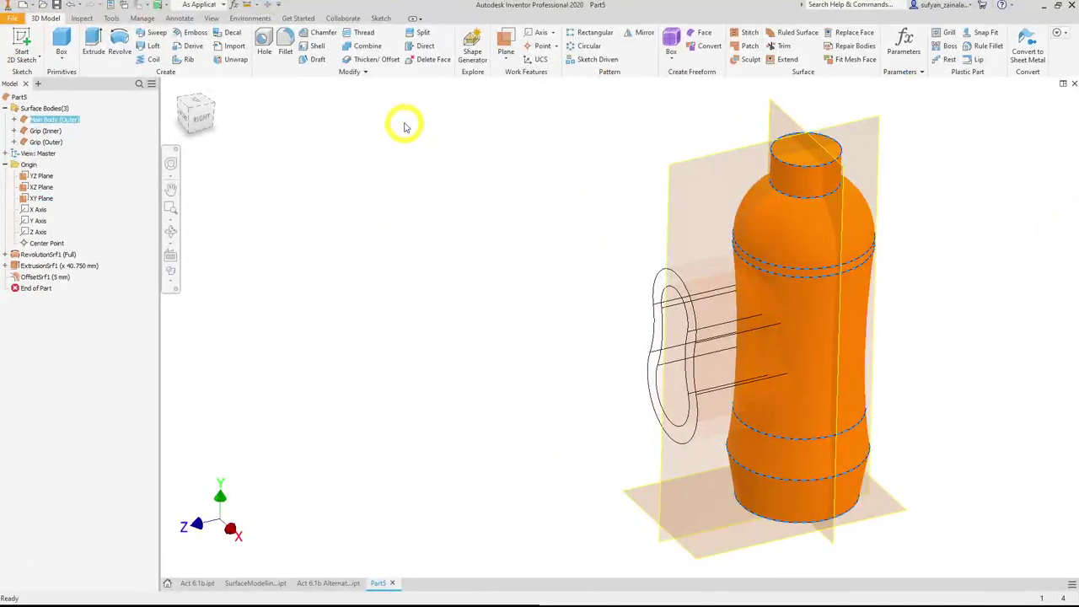
pyautogui.click(420, 114)
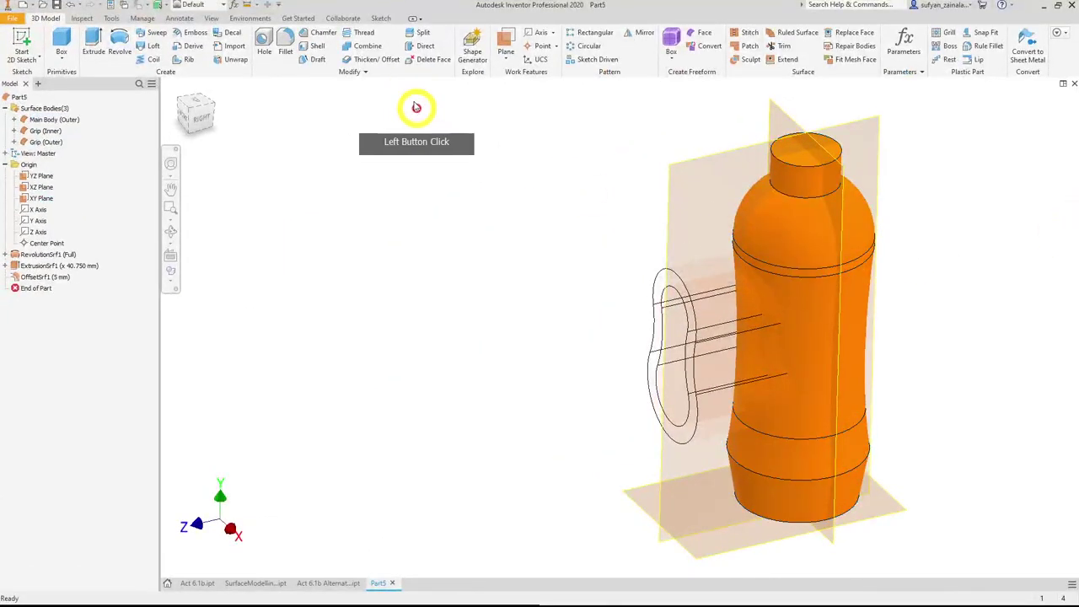
# - Offset the whole Main Body (Outer) quilt 3 mm inward as a new surface with Thicken/Offset
pyautogui.click(376, 59)
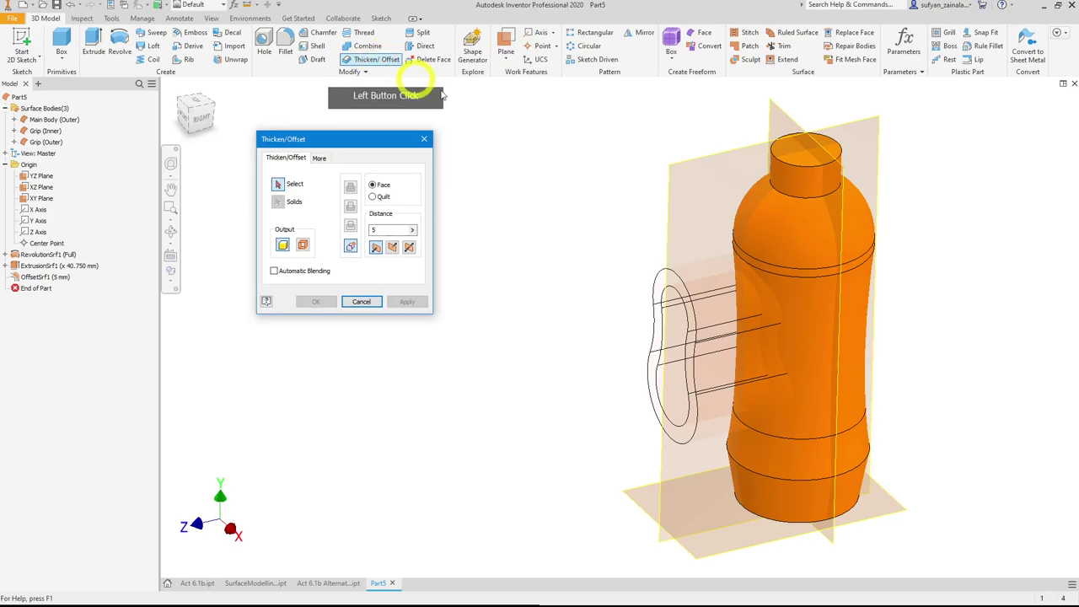
pyautogui.click(304, 246)
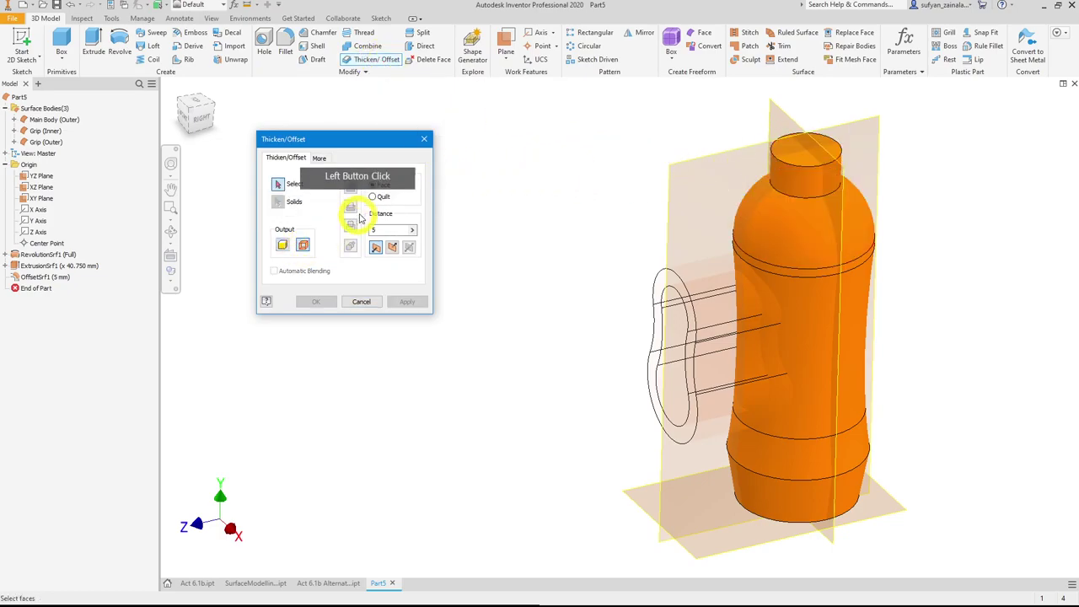
pyautogui.click(373, 196)
pyautogui.click(756, 224)
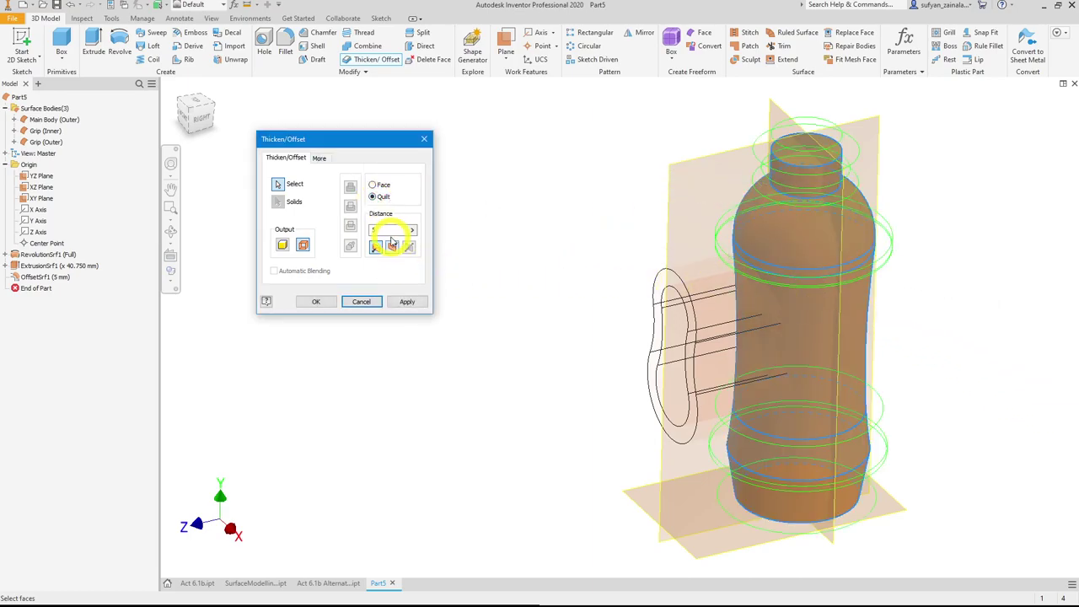
pyautogui.click(392, 245)
pyautogui.write('3')
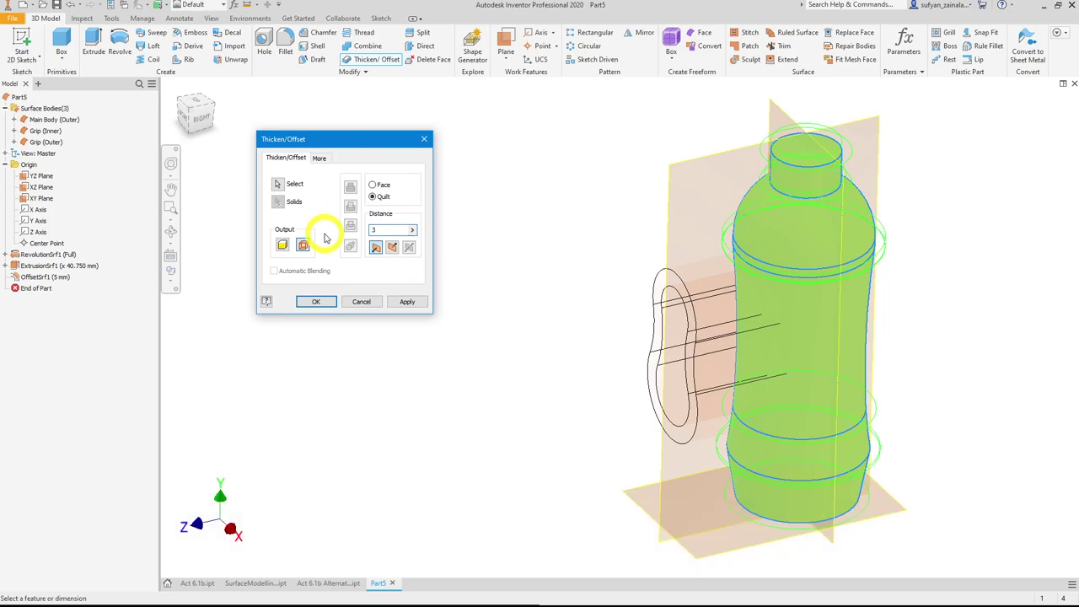
pyautogui.click(393, 247)
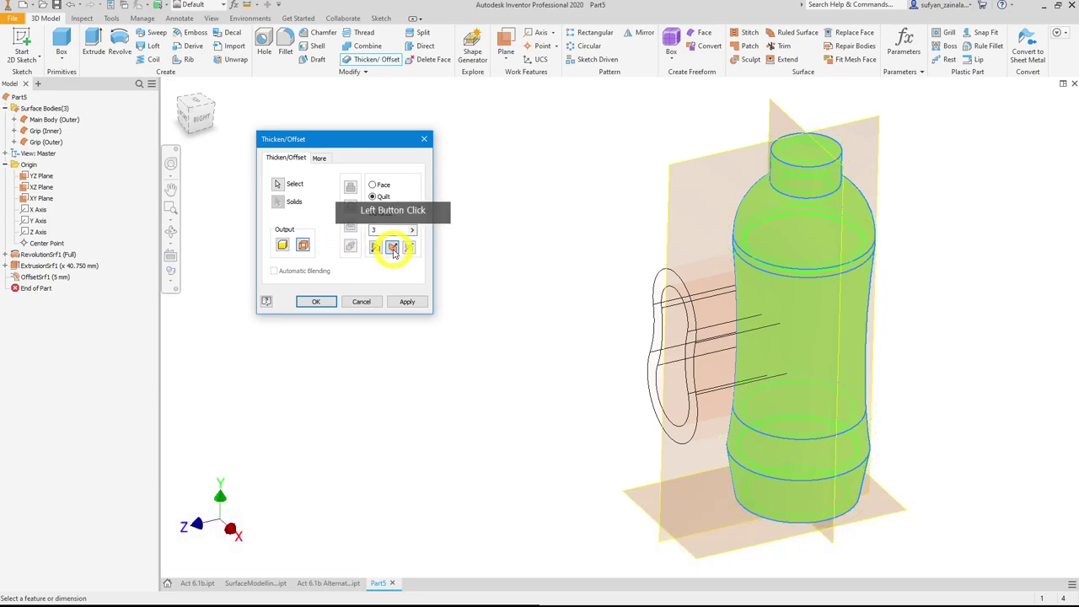
pyautogui.click(326, 310)
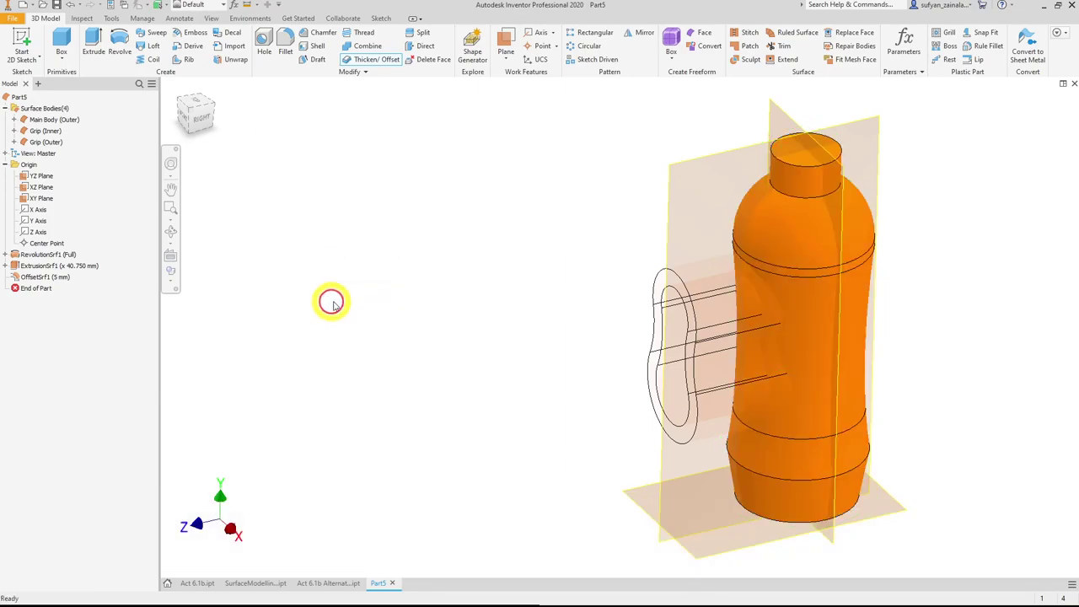
# - Make the revolved outer bottle surface translucent so the surfaces inside it can be seen
pyautogui.keyDown('shift'); pyautogui.moveTo(818, 366); pyautogui.dragTo(693, 300, button='middle'); pyautogui.keyUp('shift')
pyautogui.click(32, 265)
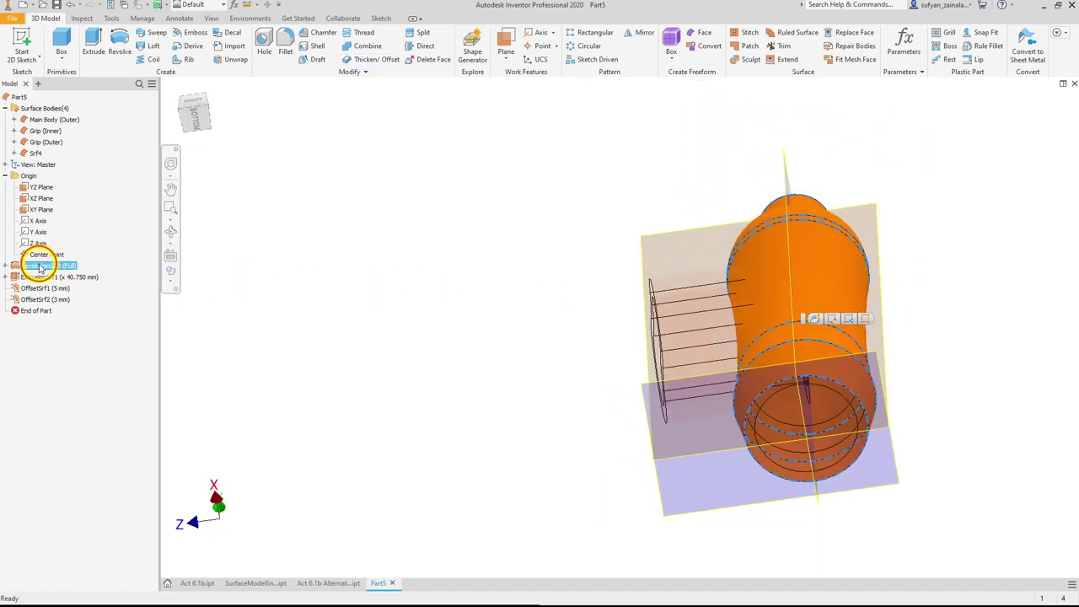
pyautogui.rightClick(32, 265)
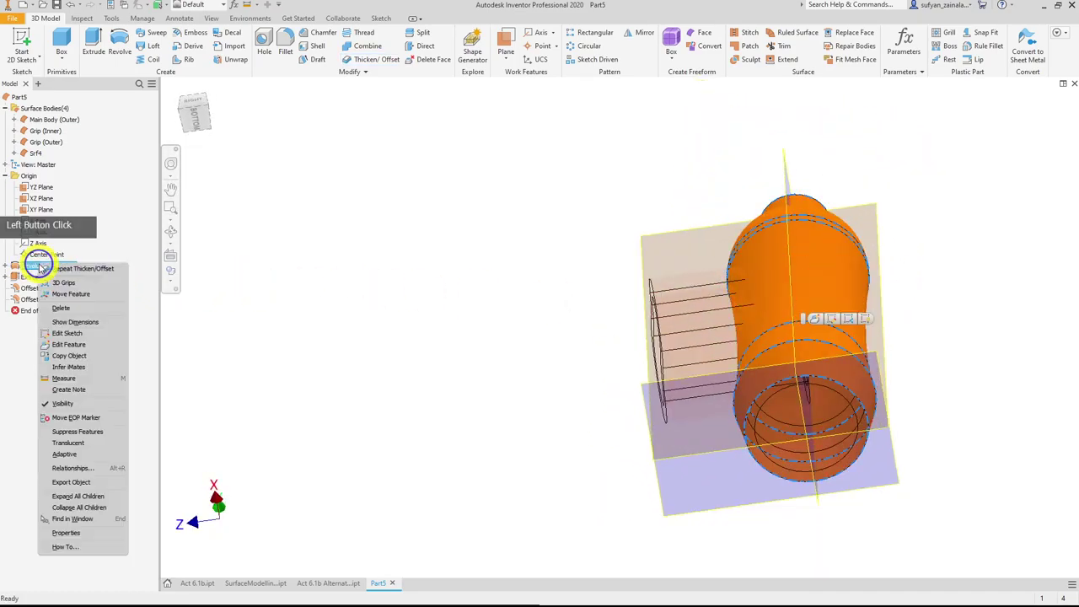
pyautogui.click(92, 445)
pyautogui.keyDown('shift'); pyautogui.moveTo(662, 319); pyautogui.dragTo(734, 163, button='middle'); pyautogui.keyUp('shift')
pyautogui.keyDown('shift'); pyautogui.moveTo(865, 231); pyautogui.dragTo(990, 275, button='middle'); pyautogui.keyUp('shift')
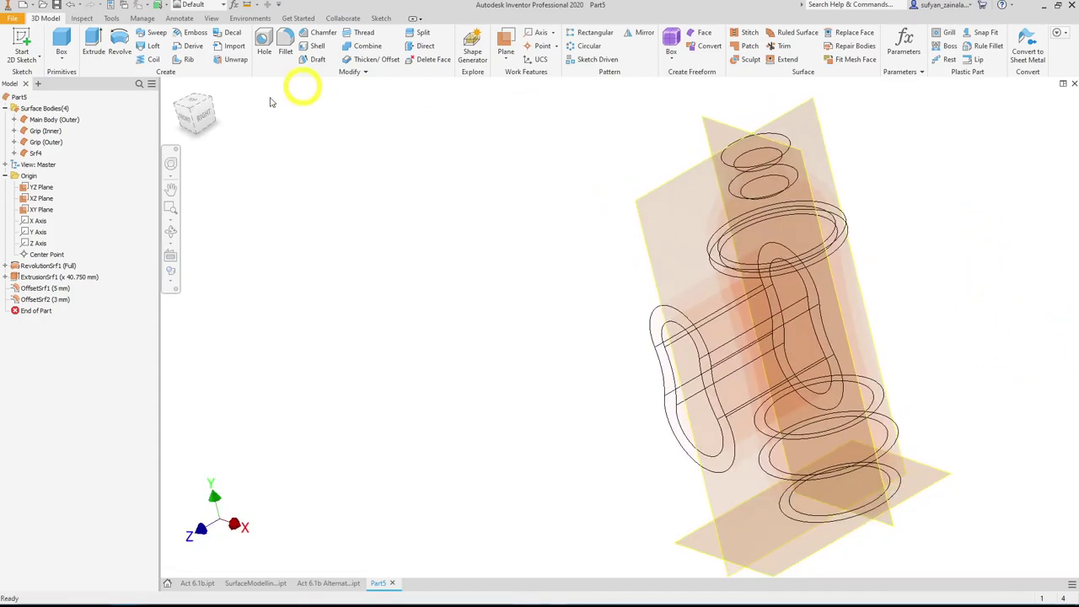
# - Rename the new inward offset surface body as "Main Body (inner)"
pyautogui.click(36, 152)
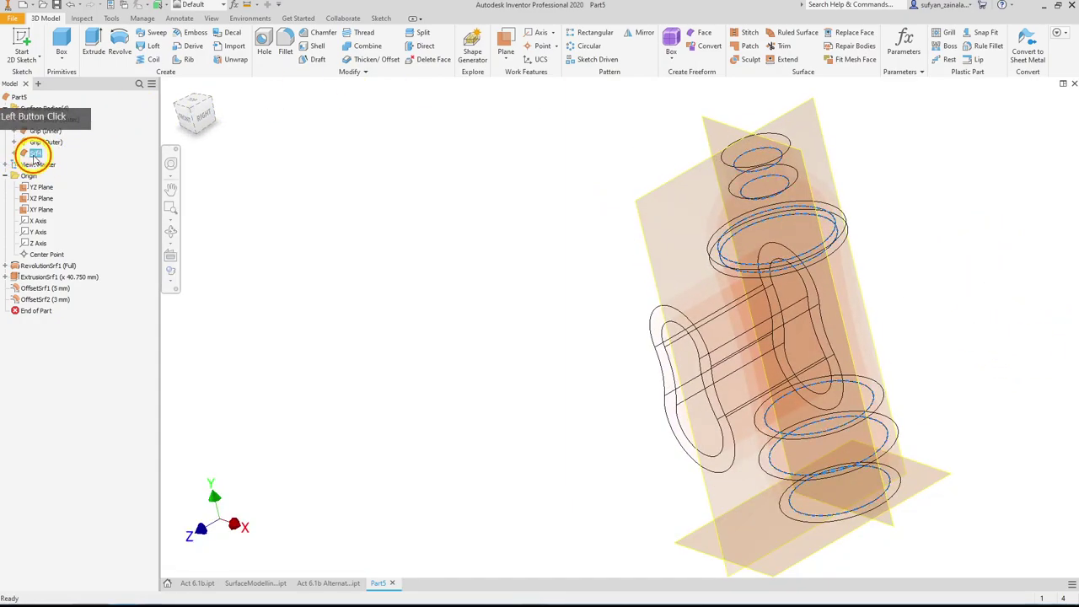
pyautogui.click(432, 203)
pyautogui.write('Main Body *')
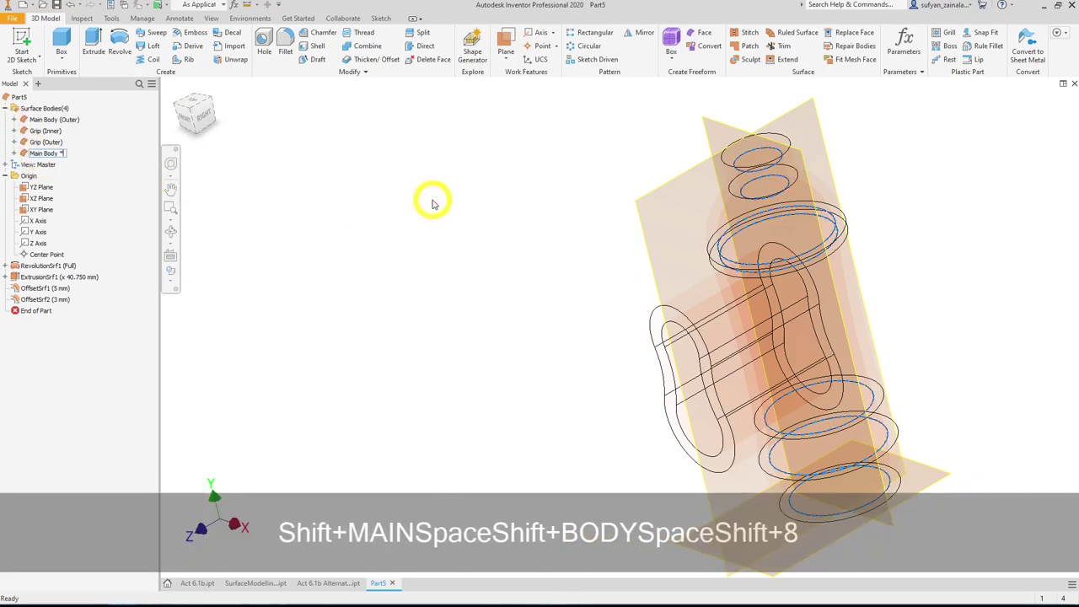
pyautogui.press('BackSpace')
pyautogui.write('09')
pyautogui.press('BackSpace')
pyautogui.write('9in')
pyautogui.write('ner)')
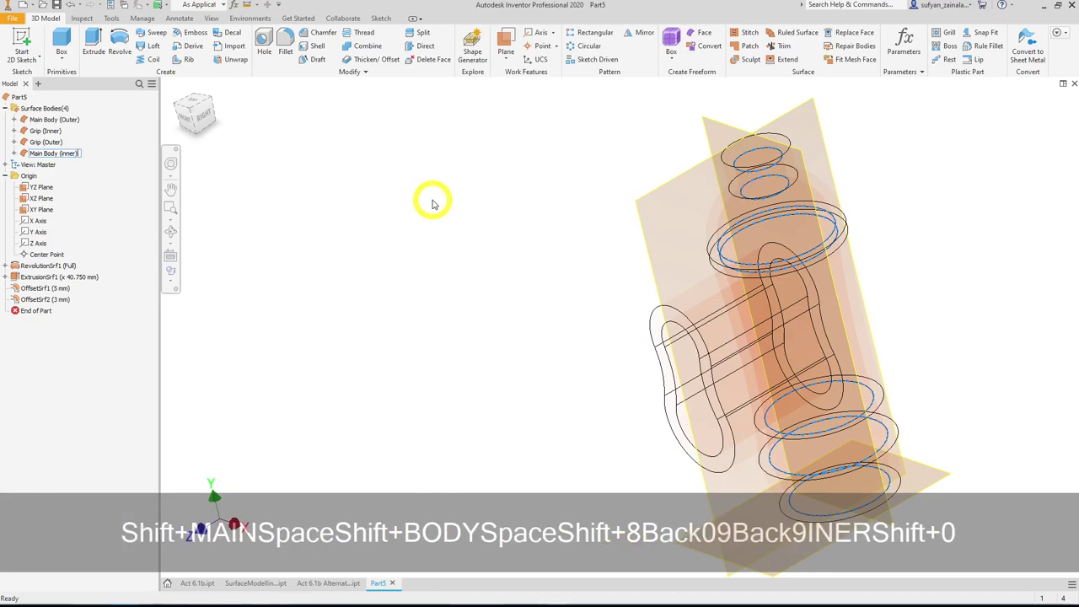
pyautogui.press('Return')
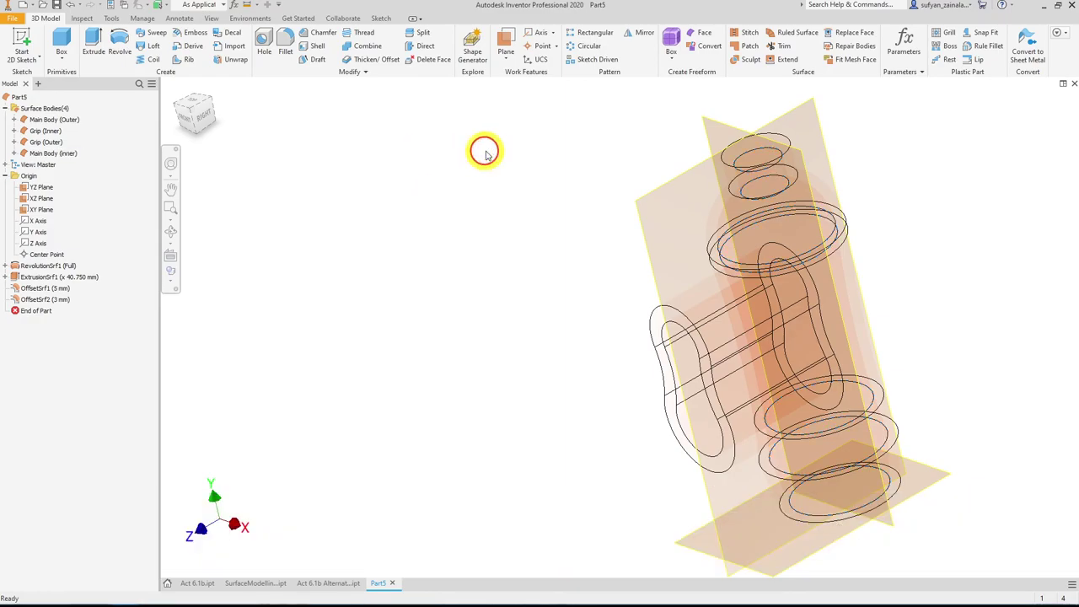
pyautogui.click(486, 155)
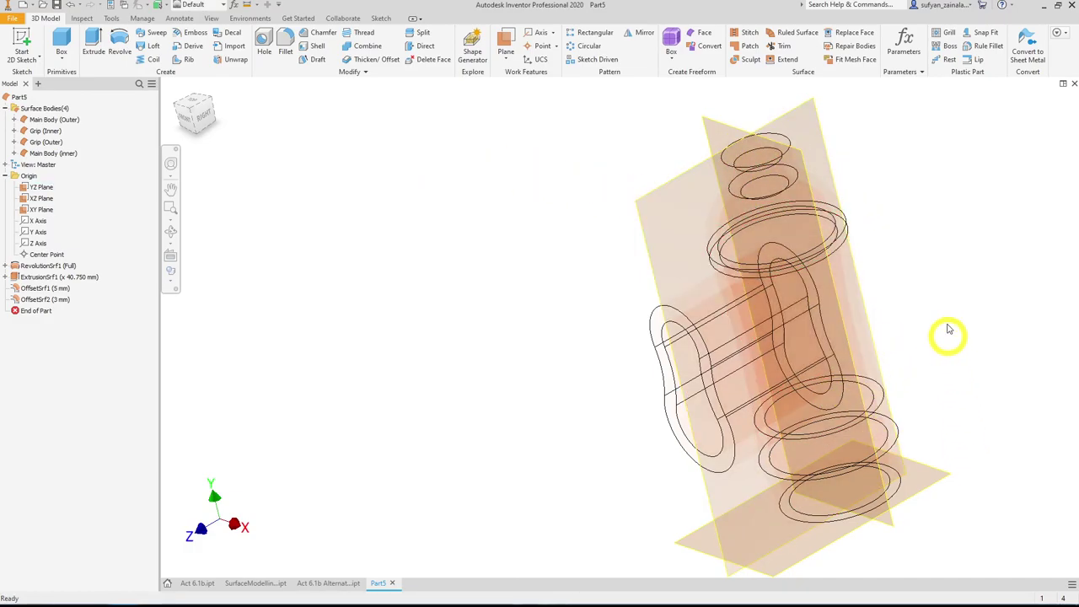
pyautogui.click(586, 45)
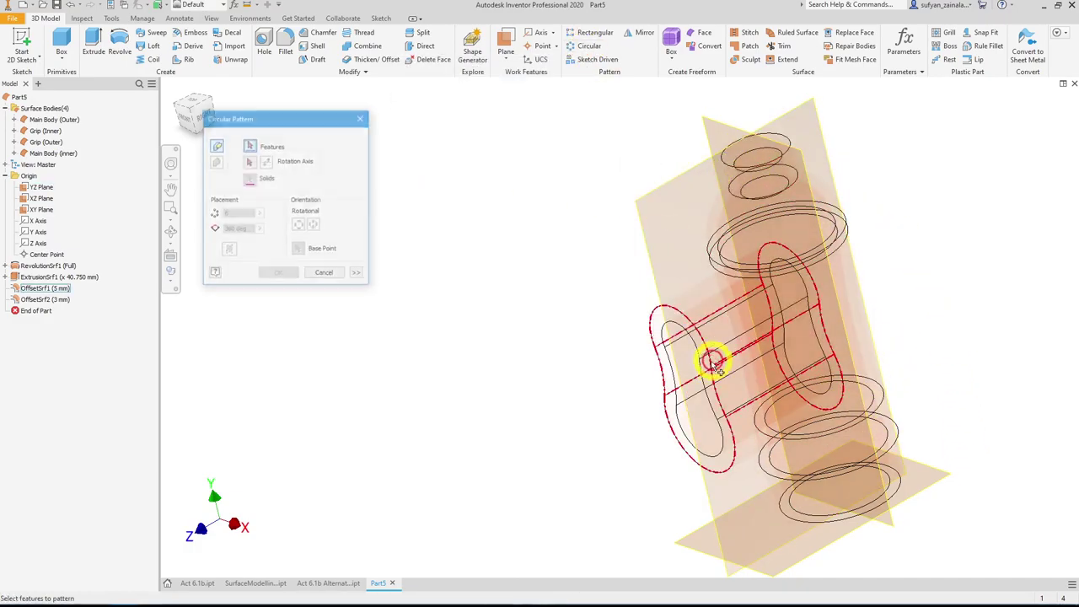
pyautogui.click(714, 368)
pyautogui.click(696, 364)
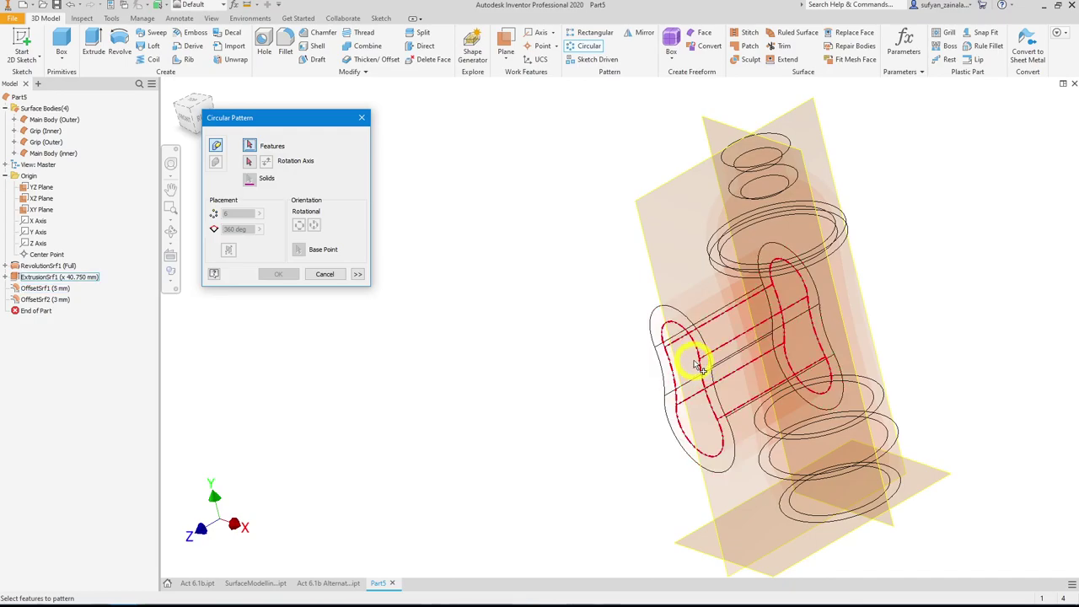
pyautogui.click(672, 327)
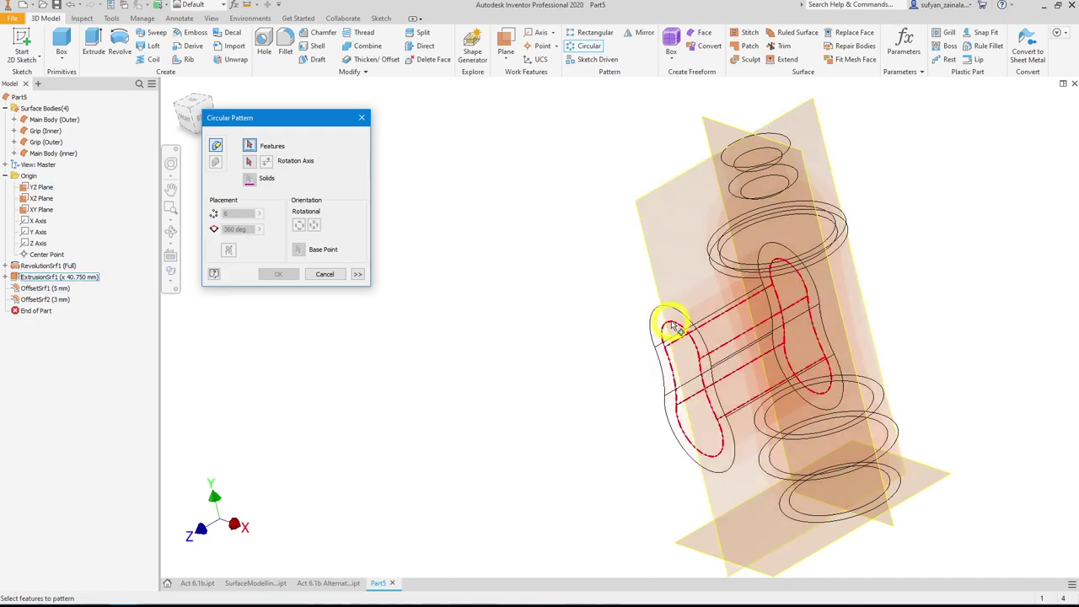
pyautogui.keyDown('ctrl'); pyautogui.click(677, 329); pyautogui.keyUp('ctrl')
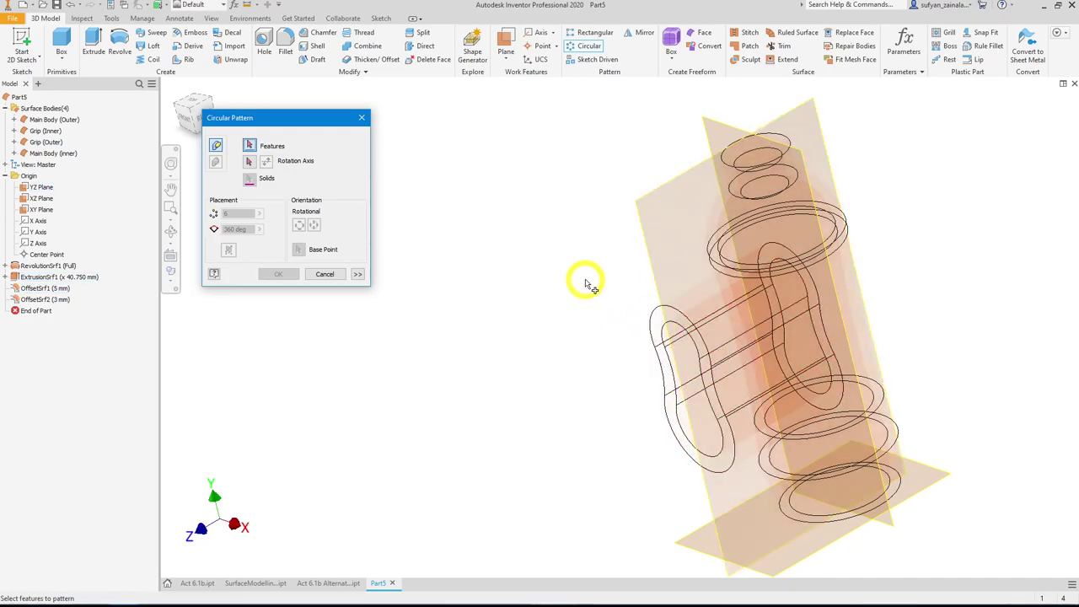
pyautogui.click(693, 331)
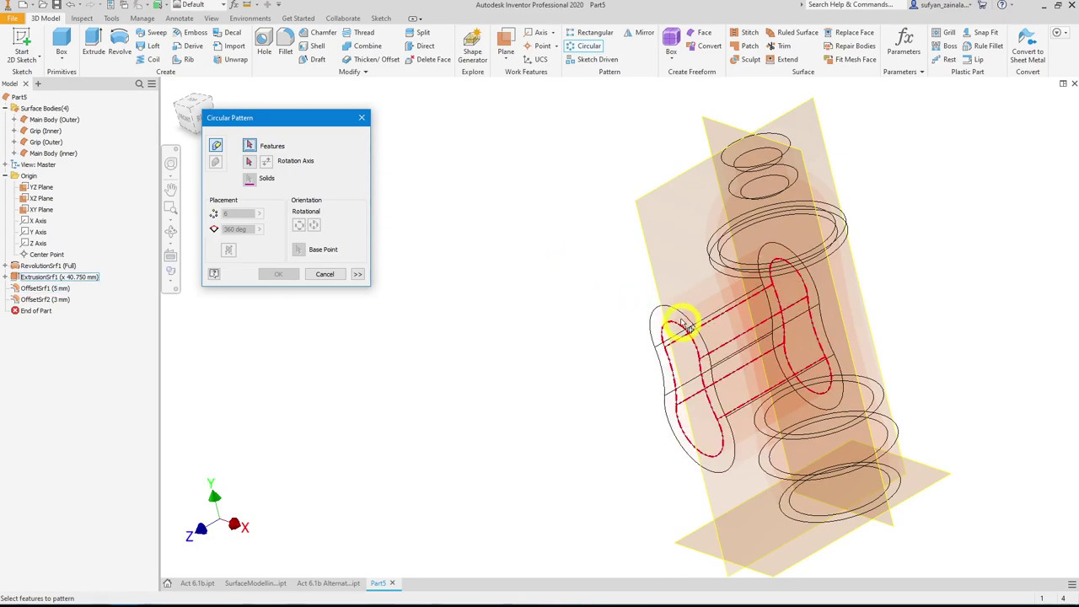
pyautogui.keyDown('ctrl'); pyautogui.click(681, 324); pyautogui.keyUp('ctrl')
pyautogui.click(686, 311)
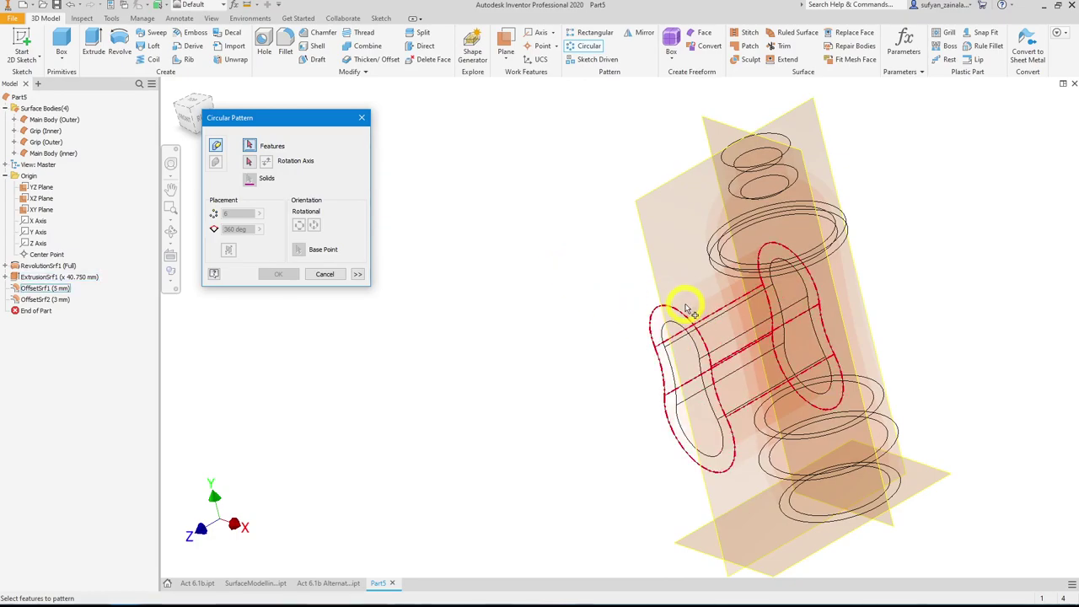
pyautogui.click(600, 281)
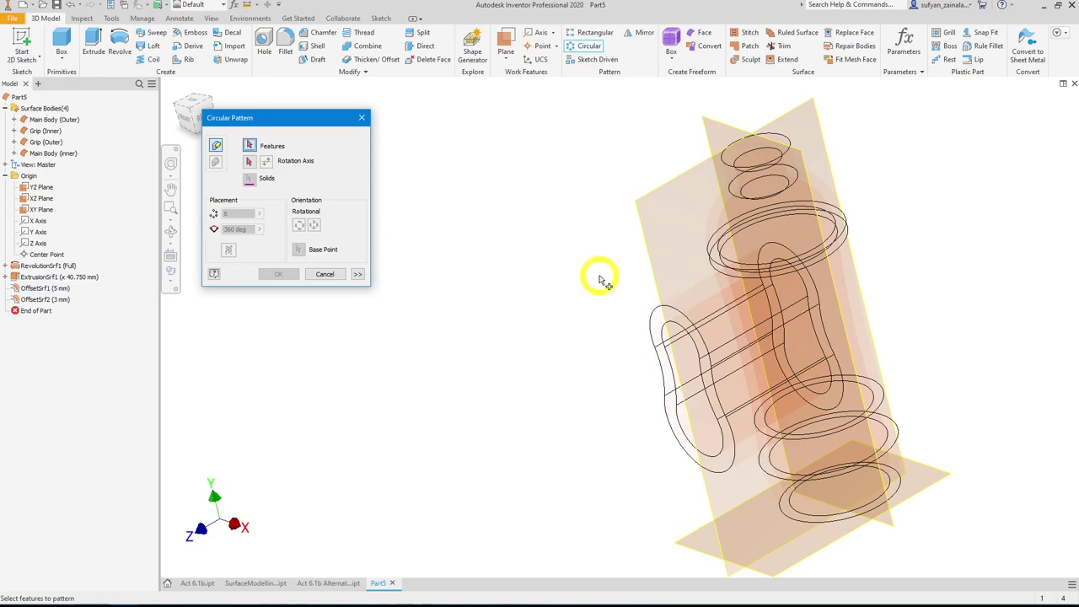
pyautogui.press('Escape')
# - Try hiding the Grip (Inner) and Main Body (inner) surface bodies
pyautogui.keyDown('shift'); pyautogui.moveTo(770, 325); pyautogui.dragTo(794, 298, button='middle'); pyautogui.keyUp('shift')
pyautogui.click(780, 274)
pyautogui.moveTo(806, 321); pyautogui.dragTo(731, 428)
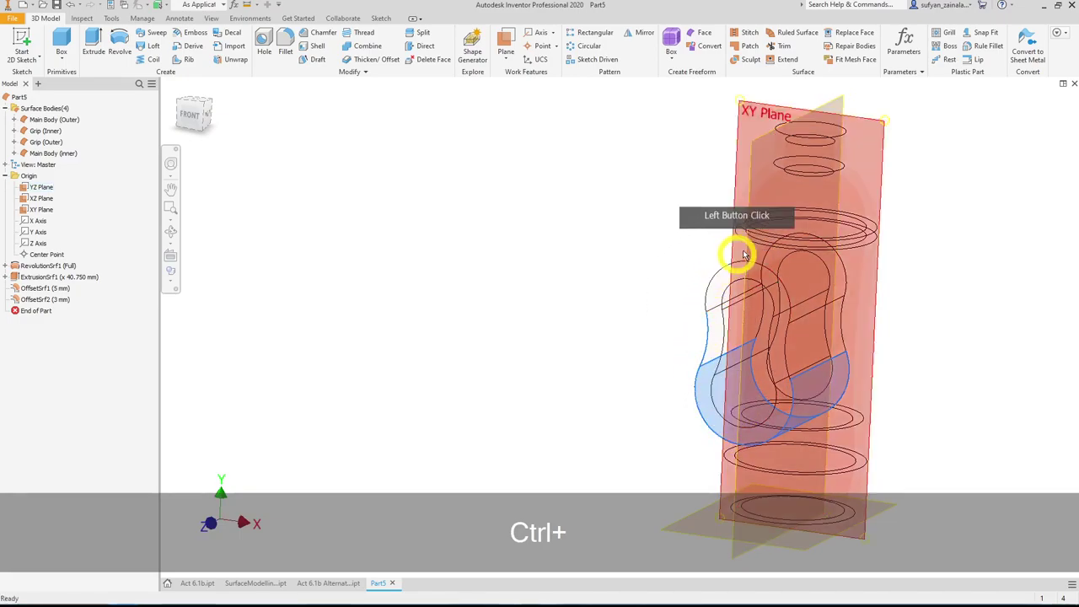
pyautogui.keyDown('ctrl'); pyautogui.click(45, 135); pyautogui.keyUp('ctrl')
pyautogui.press('v')
pyautogui.click(59, 156)
pyautogui.press('v')
pyautogui.keyDown('shift'); pyautogui.moveTo(557, 236); pyautogui.dragTo(843, 183, button='middle'); pyautogui.keyUp('shift')
pyautogui.keyDown('shift'); pyautogui.moveTo(841, 265); pyautogui.dragTo(939, 284, button='middle'); pyautogui.keyUp('shift')
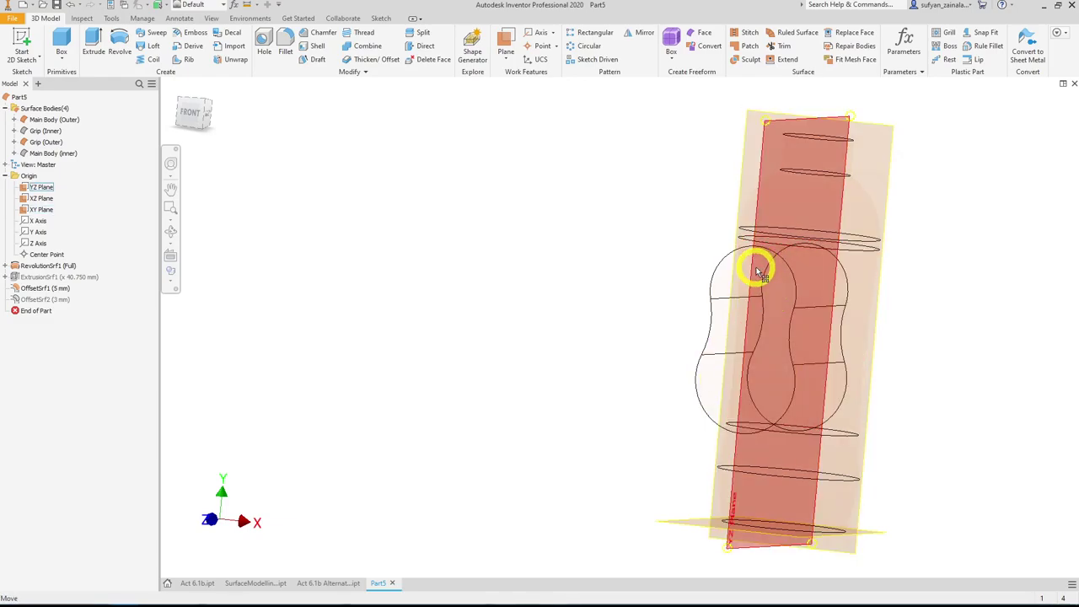
# - Undo the hiding of the Grip (Inner) and Main Body (inner) surface bodies
pyautogui.hotkey('ctrl', 'z')
pyautogui.click(113, 174)
pyautogui.hotkey('ctrl', 'z')
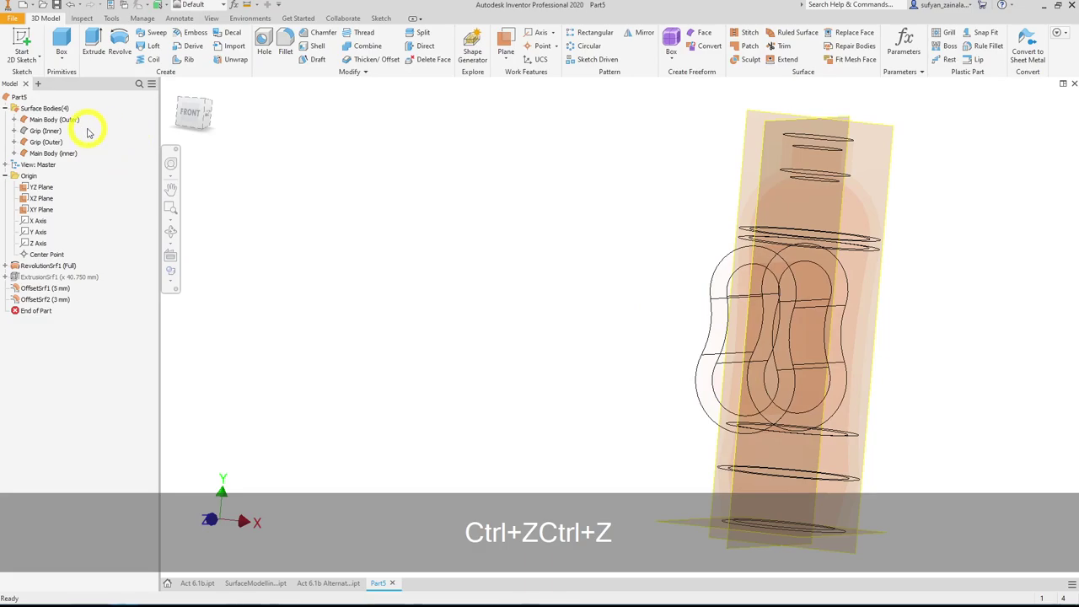
# - Hide the Main Body (Outer) and Grip (Outer) surface bodies, leaving the two inner surfaces shown
pyautogui.click(56, 142)
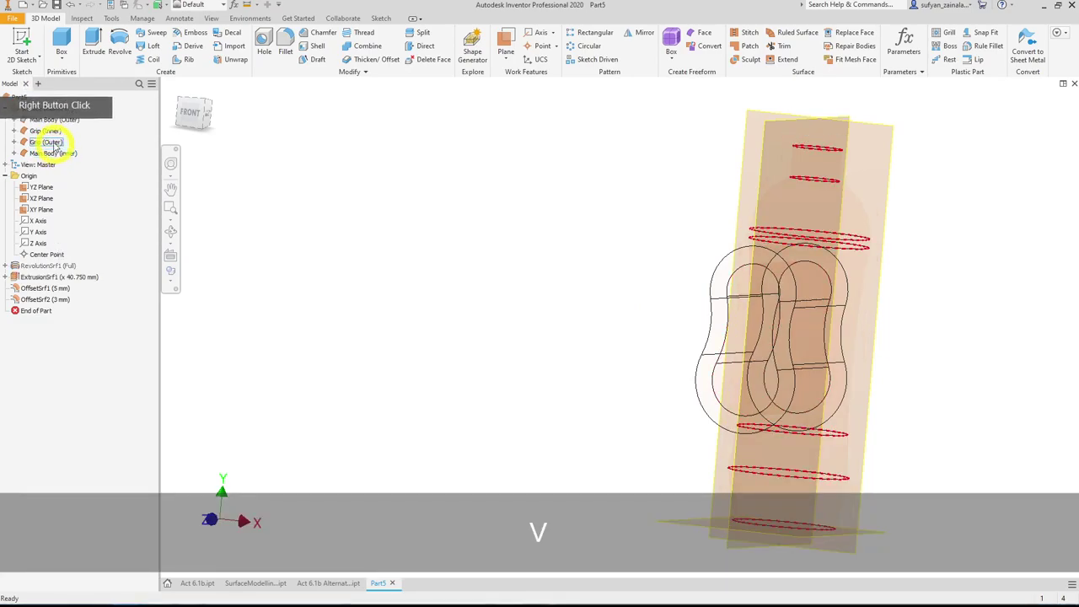
pyautogui.rightClick(56, 142)
pyautogui.press('v')
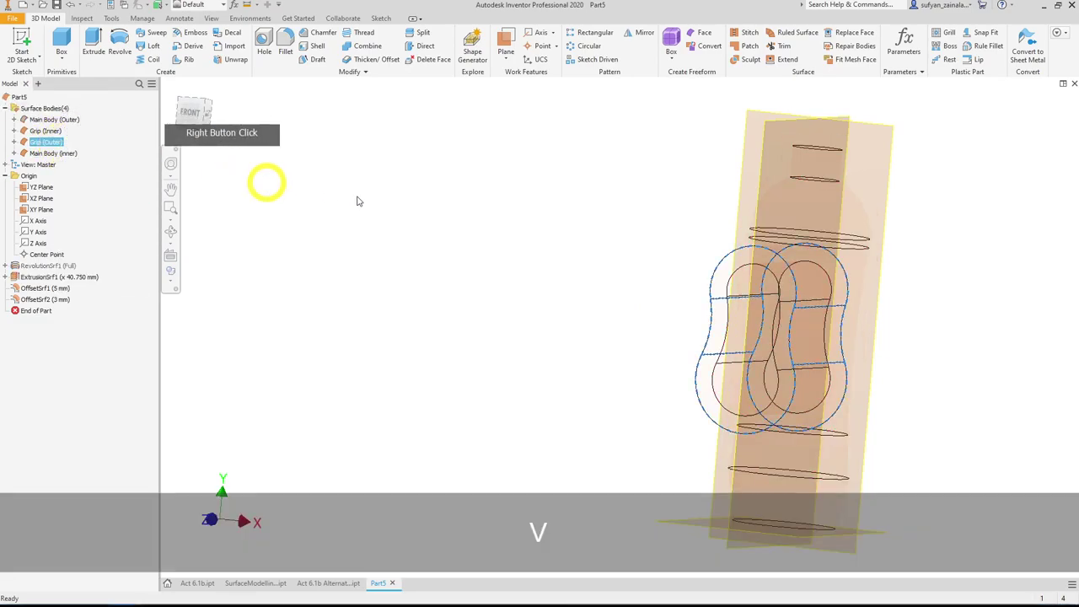
pyautogui.keyDown('shift'); pyautogui.moveTo(657, 258); pyautogui.dragTo(783, 279, button='middle'); pyautogui.keyUp('shift')
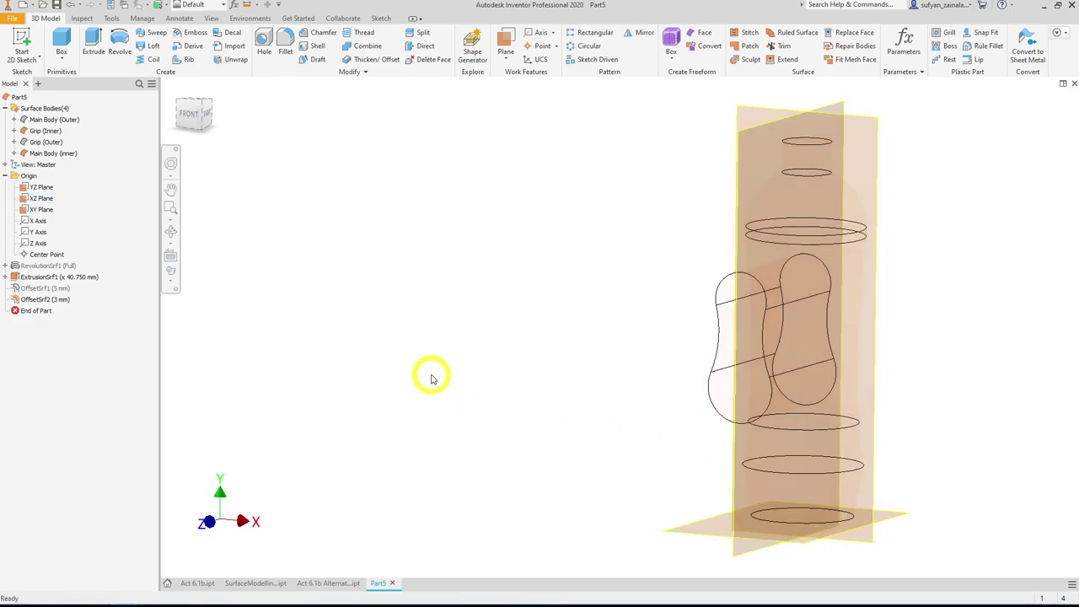
pyautogui.click(475, 403)
pyautogui.click(617, 284)
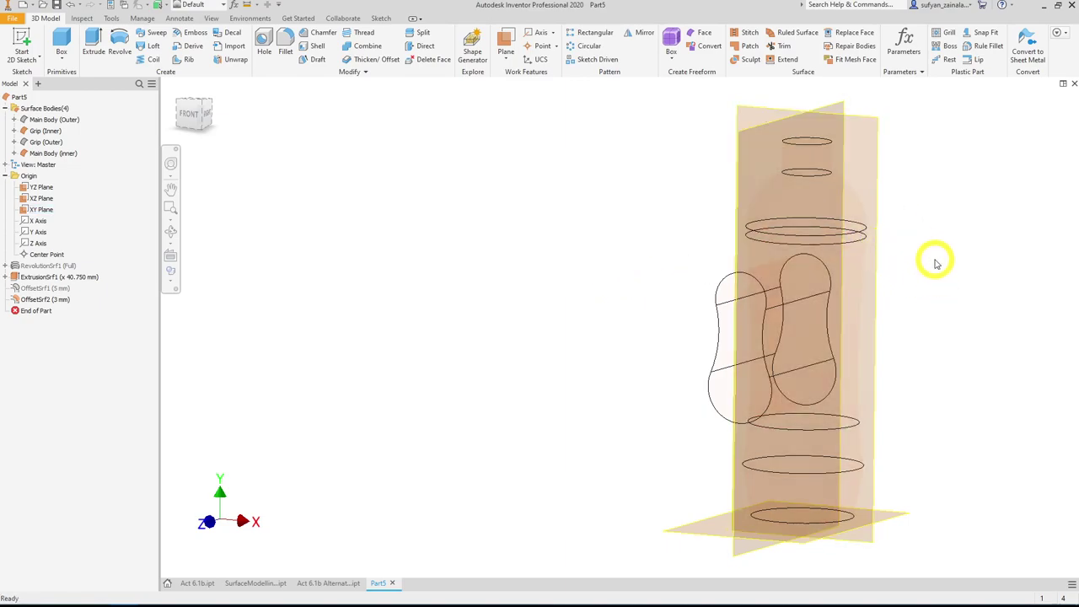
# - Trim the Main Body (inner) surface with the Grip (Inner) surface, removing everything outside the grip outline
pyautogui.click(785, 49)
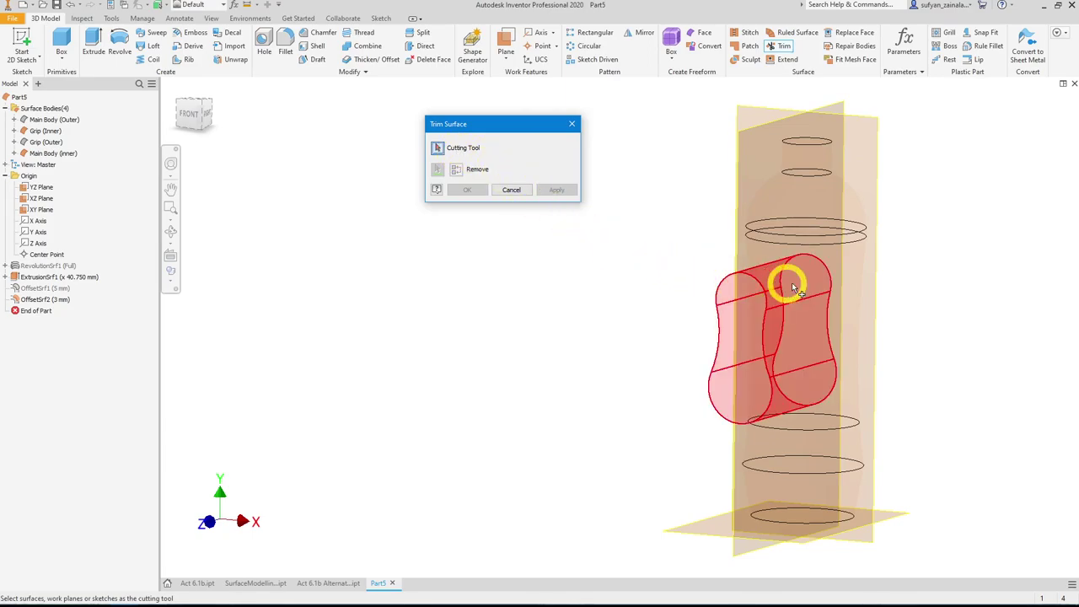
pyautogui.click(797, 288)
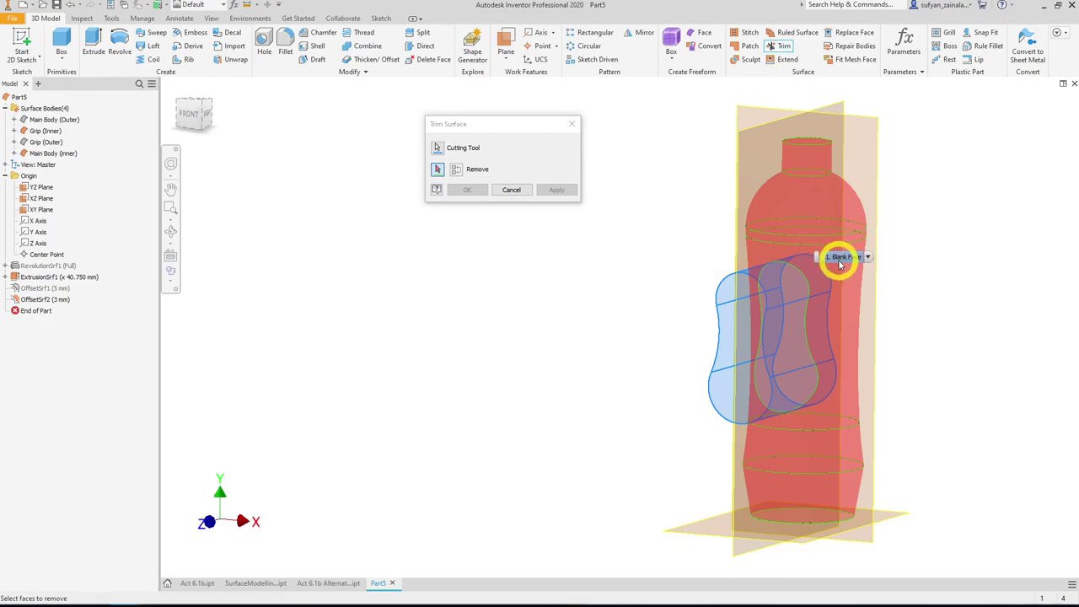
pyautogui.click(805, 223)
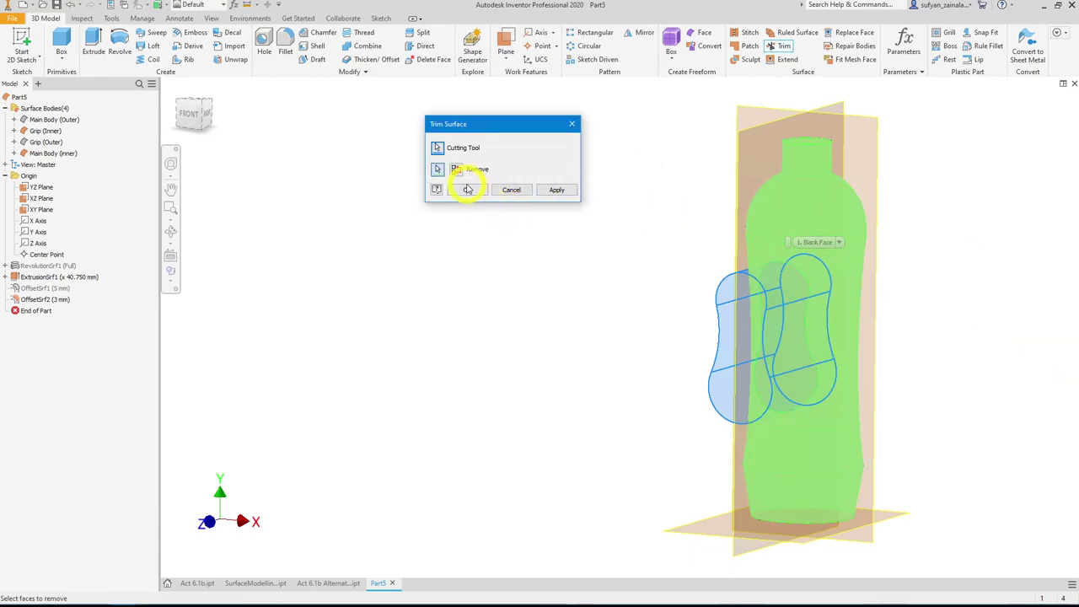
pyautogui.keyDown('shift'); pyautogui.moveTo(822, 291); pyautogui.dragTo(912, 307, button='middle'); pyautogui.keyUp('shift')
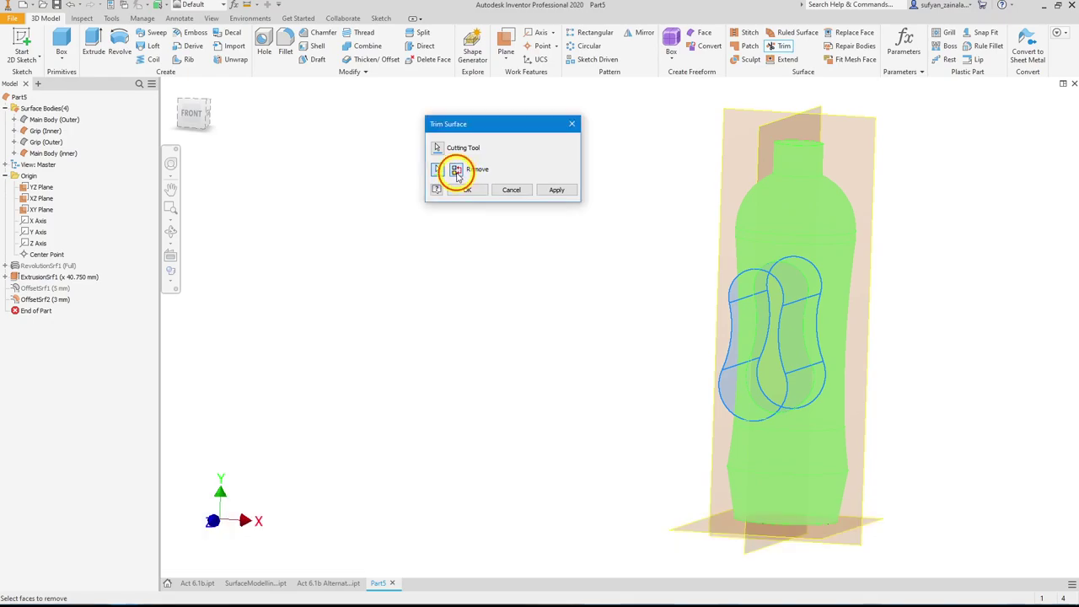
pyautogui.click(457, 170)
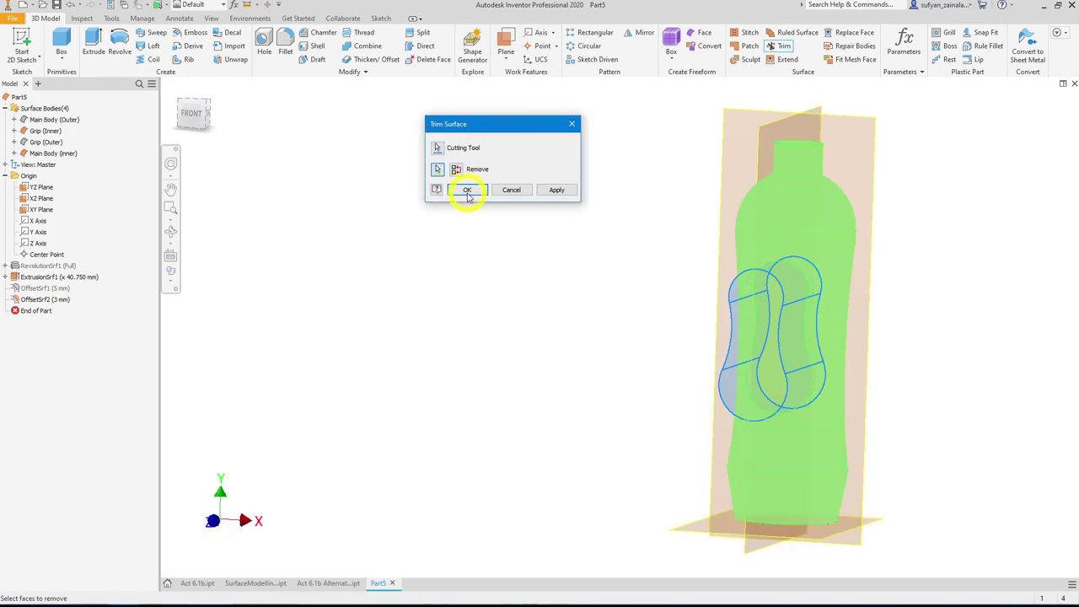
pyautogui.click(465, 191)
pyautogui.keyDown('shift'); pyautogui.moveTo(588, 400); pyautogui.dragTo(582, 388, button='middle'); pyautogui.keyUp('shift')
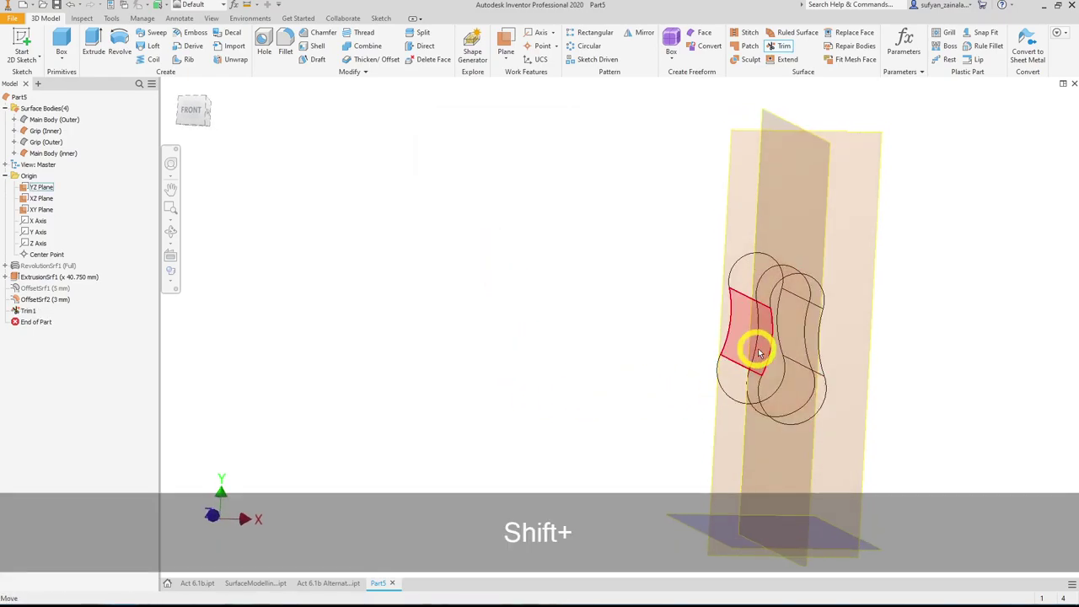
# - Hide the Grip (Inner) surface body and examine the trimmed inner patch on its own
pyautogui.click(766, 316)
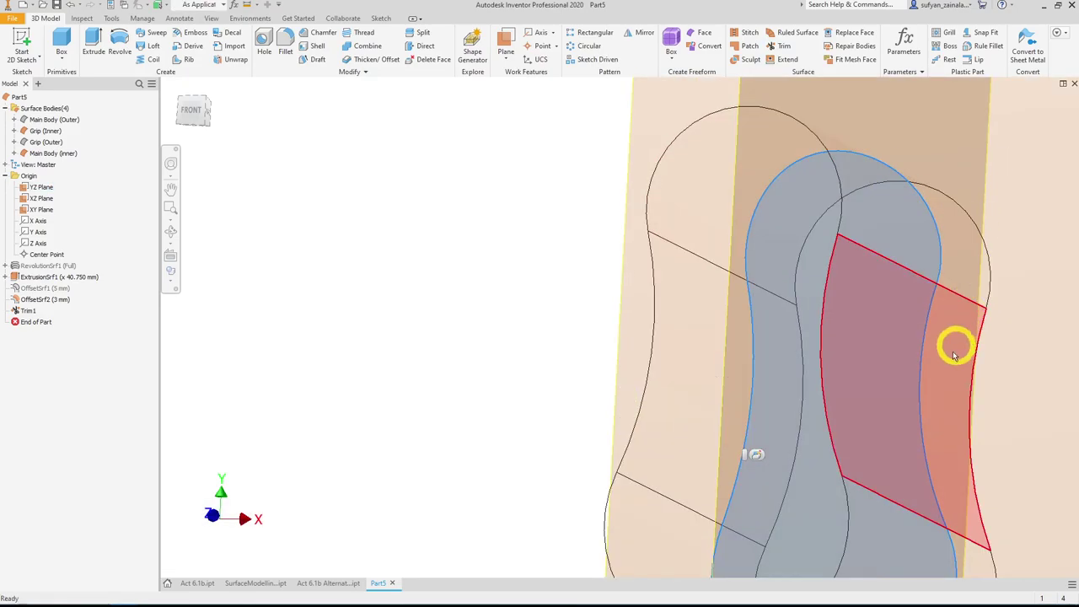
pyautogui.scroll(-3, 788, 519)
pyautogui.keyDown('shift'); pyautogui.moveTo(783, 501); pyautogui.dragTo(32, 117, button='middle'); pyautogui.keyUp('shift')
pyautogui.click(47, 153)
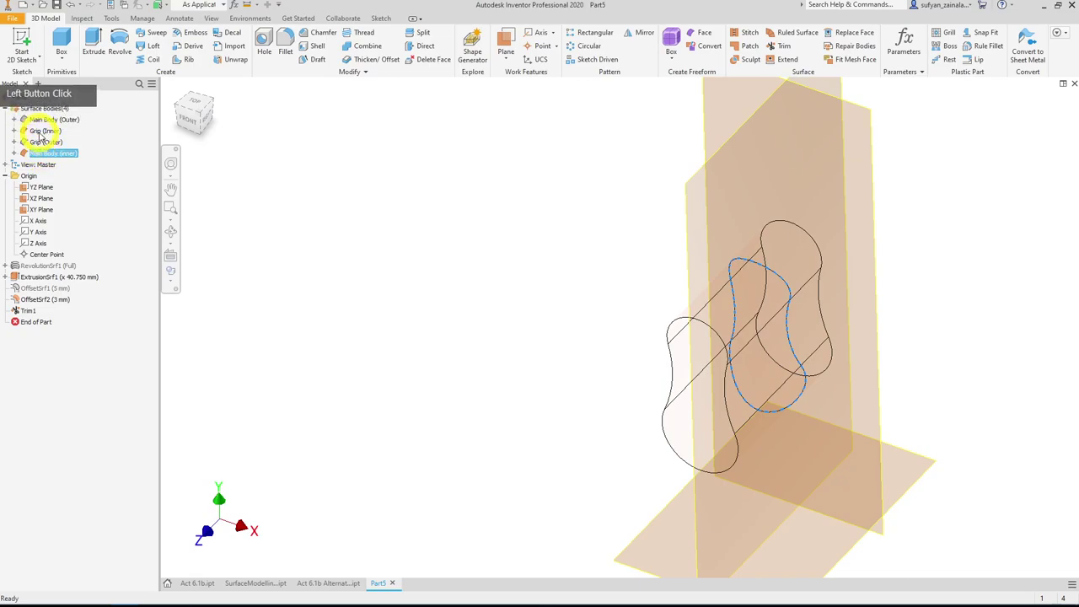
pyautogui.press('v')
pyautogui.keyDown('shift'); pyautogui.moveTo(292, 238); pyautogui.dragTo(755, 292, button='middle'); pyautogui.keyUp('shift')
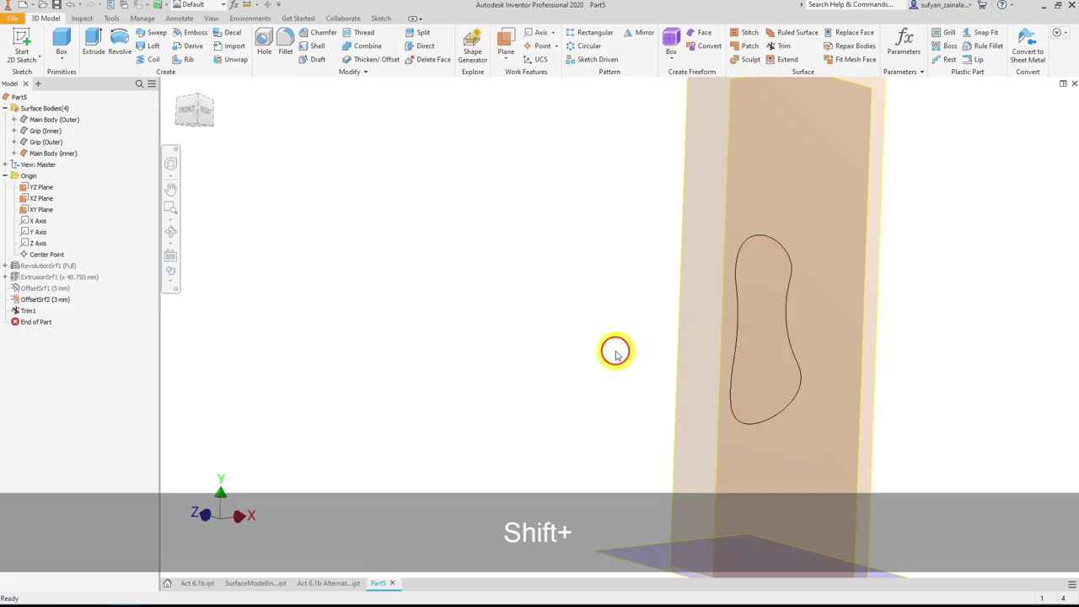
pyautogui.keyDown('shift'); pyautogui.moveTo(704, 174); pyautogui.dragTo(633, 243, button='middle'); pyautogui.keyUp('shift')
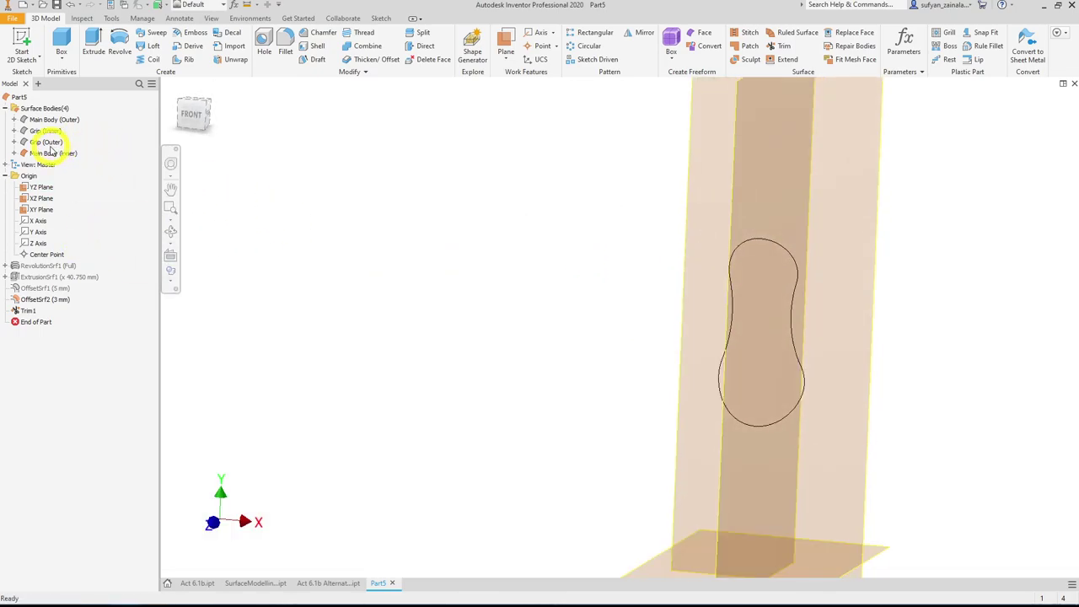
# - Hide the Main Body (inner) surface body and show the Grip (Outer) and Main Body (Outer) surface bodies
pyautogui.rightClick(47, 153)
pyautogui.press('v')
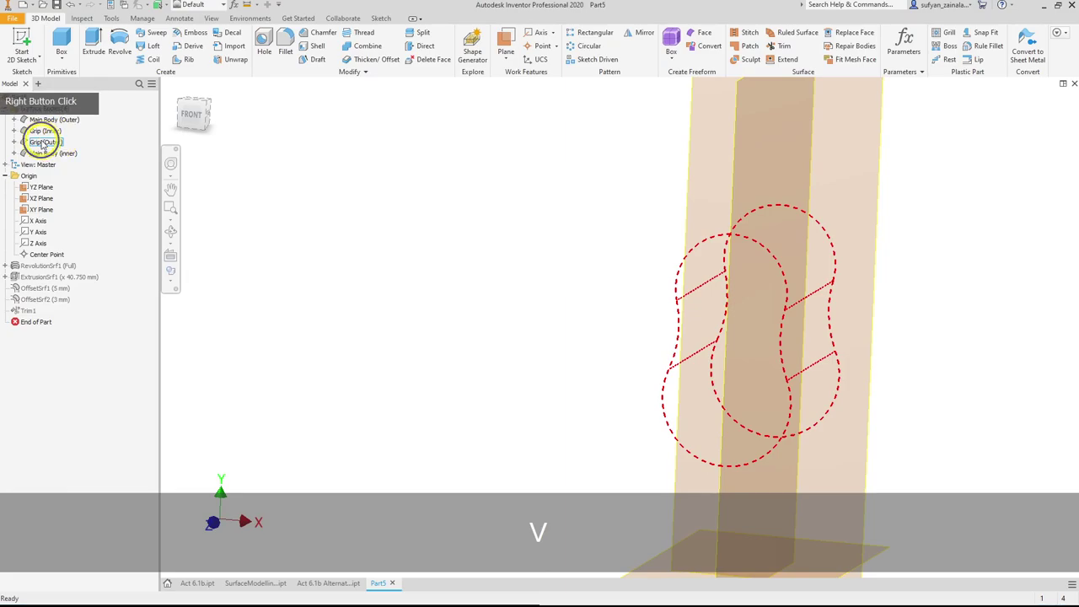
pyautogui.press('v')
pyautogui.press('v')
pyautogui.keyDown('shift'); pyautogui.moveTo(396, 207); pyautogui.dragTo(865, 313, button='middle'); pyautogui.keyUp('shift')
pyautogui.keyDown('shift'); pyautogui.moveTo(771, 141); pyautogui.dragTo(722, 348, button='middle'); pyautogui.keyUp('shift')
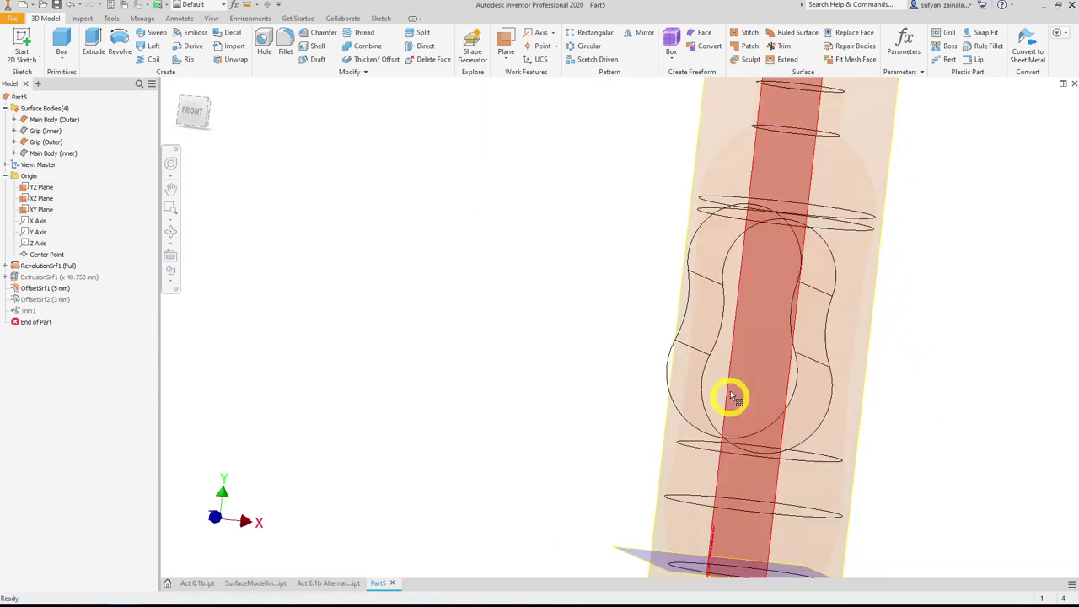
# - Trim the Main Body (Outer) surface with the Grip (Outer) surface, removing the patch inside the grip outline
pyautogui.click(784, 47)
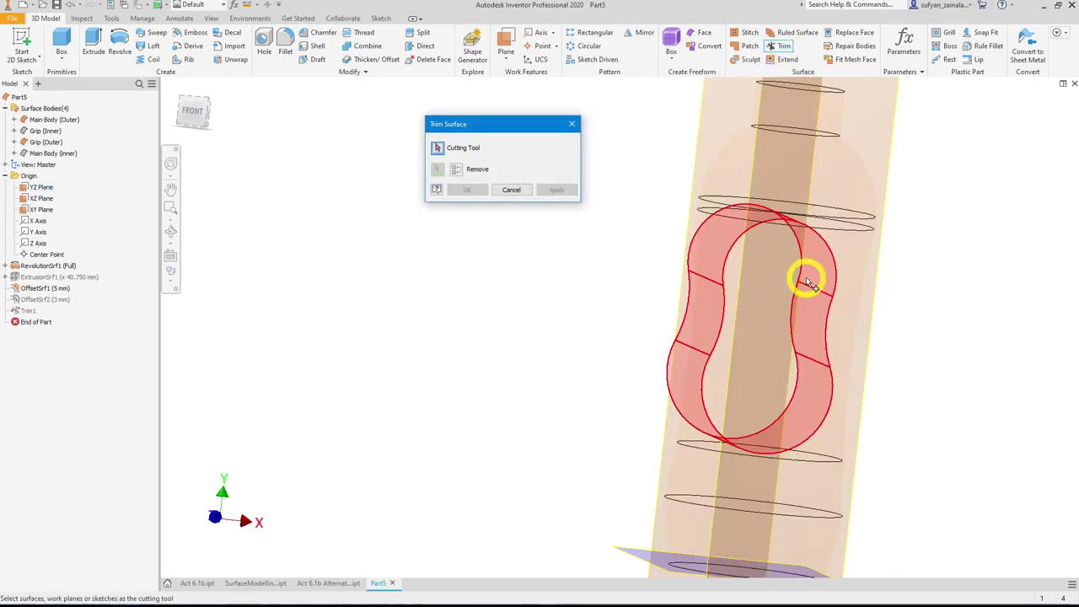
pyautogui.click(806, 282)
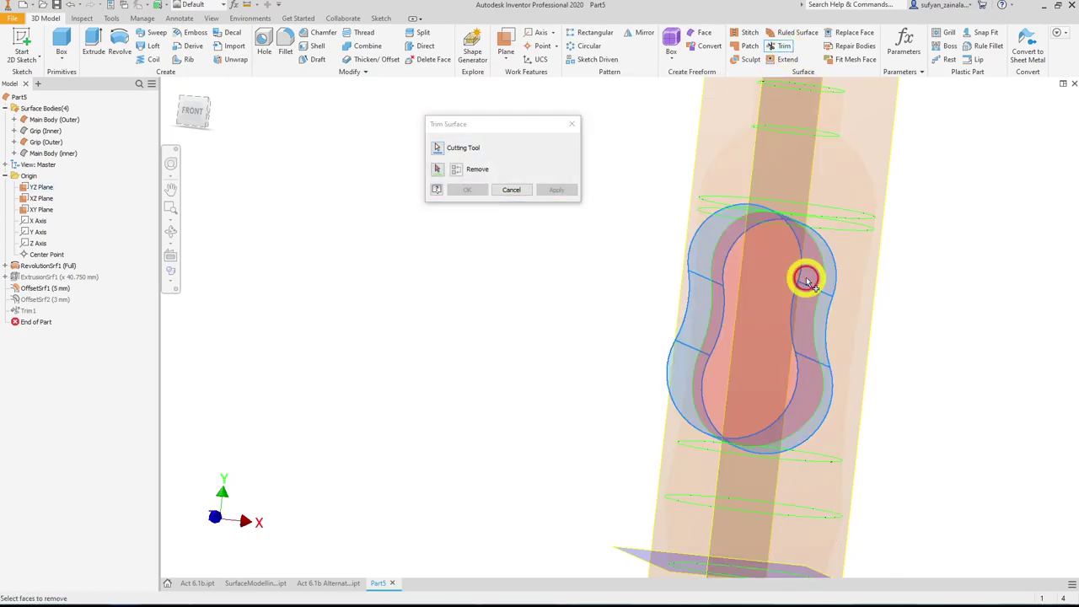
pyautogui.click(756, 264)
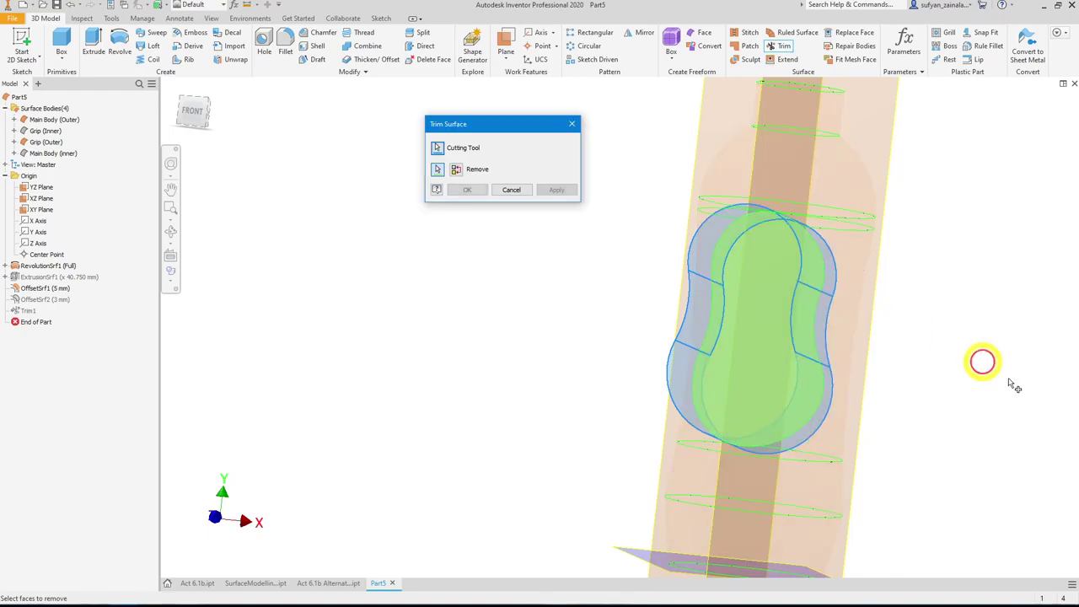
pyautogui.click(468, 189)
# - Hide the Grip (Outer) surface body to check the trimmed opening, and undo the hiding
pyautogui.keyDown('shift'); pyautogui.moveTo(555, 410); pyautogui.dragTo(662, 257, button='middle'); pyautogui.keyUp('shift')
pyautogui.rightClick(33, 143)
pyautogui.press('v')
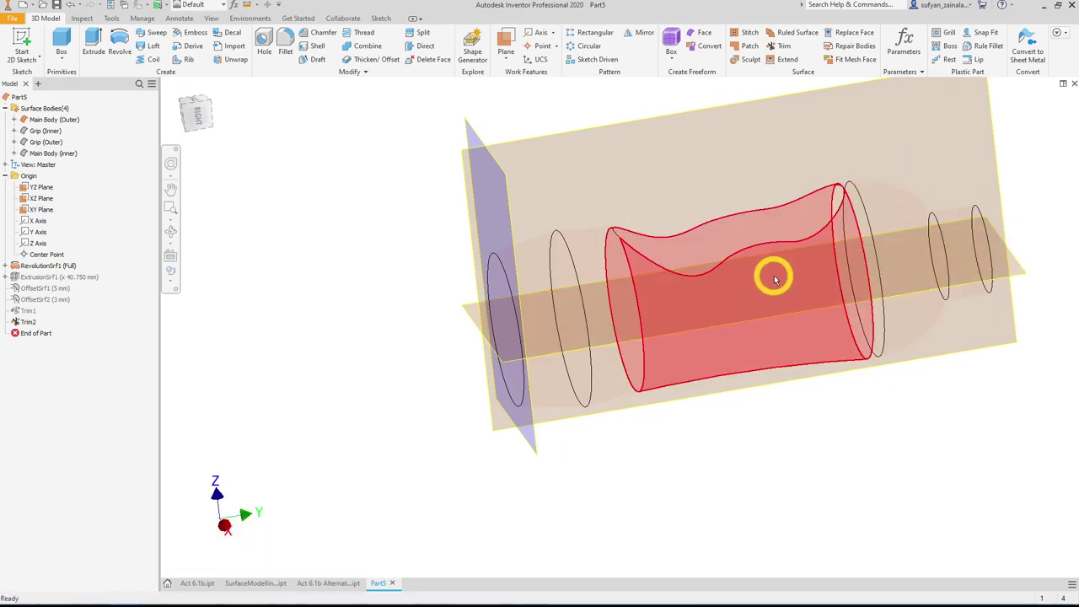
pyautogui.hotkey('ctrl', 'z')
# - Circular-pattern the 5 mm outer grip offset surface around the bottle's central axis with 3 occurrences over 360 degrees
pyautogui.moveTo(725, 289)
pyautogui.keyDown('shift'); pyautogui.mouseDown(button='middle')
pyautogui.moveTo(687, 351)
pyautogui.moveTo(553, 313)
pyautogui.moveTo(686, 313)
pyautogui.moveTo(930, 267)
pyautogui.moveTo(886, 316)
pyautogui.moveTo(711, 215)
pyautogui.mouseUp(button='middle'); pyautogui.keyUp('shift')
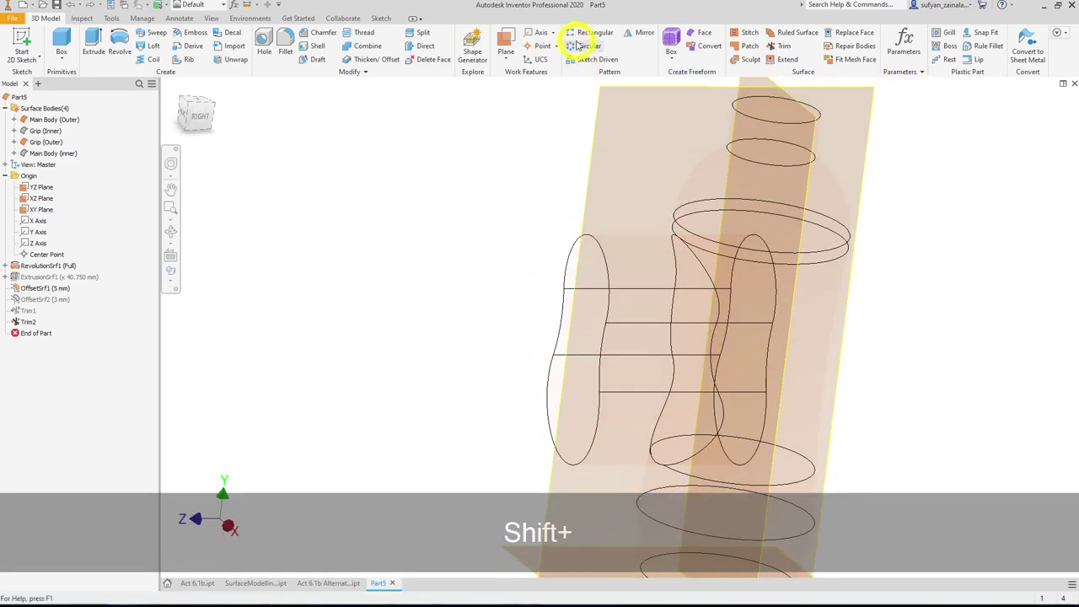
pyautogui.click(584, 46)
pyautogui.click(614, 355)
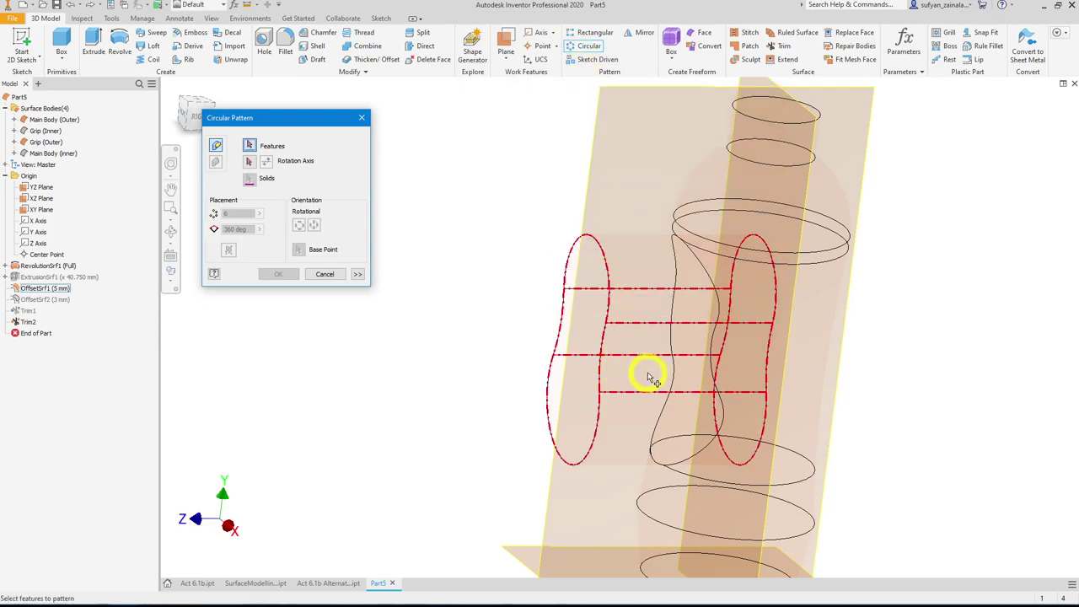
pyautogui.click(641, 360)
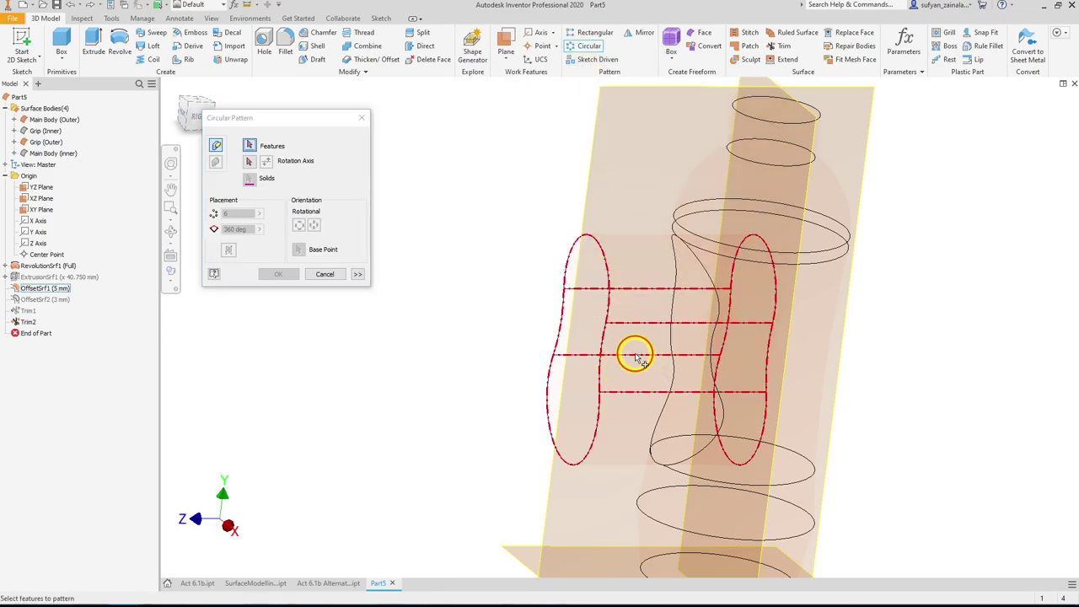
pyautogui.rightClick(459, 196)
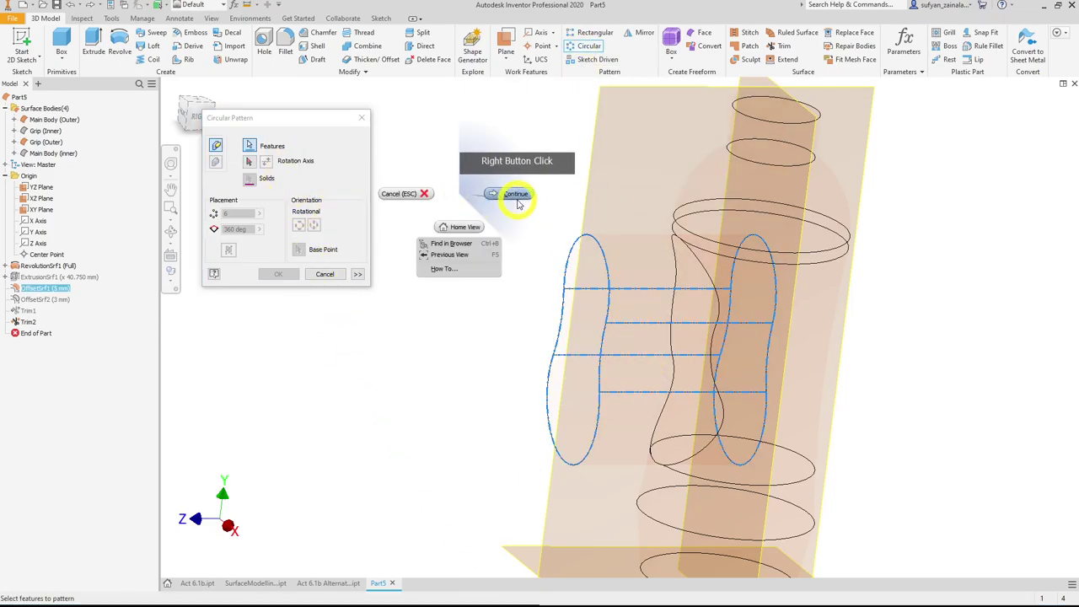
pyautogui.click(515, 194)
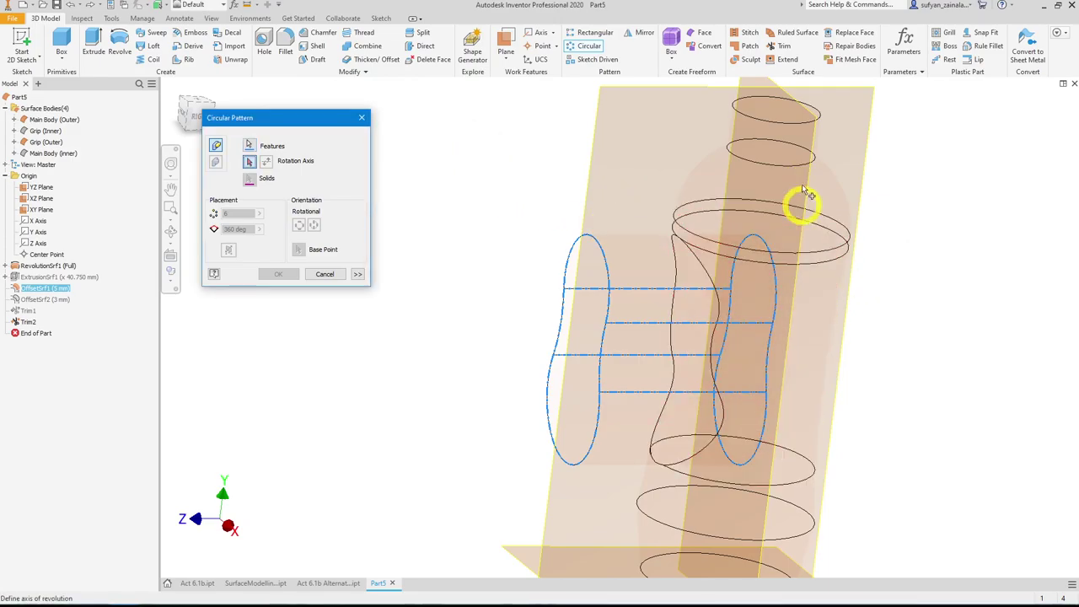
pyautogui.click(798, 140)
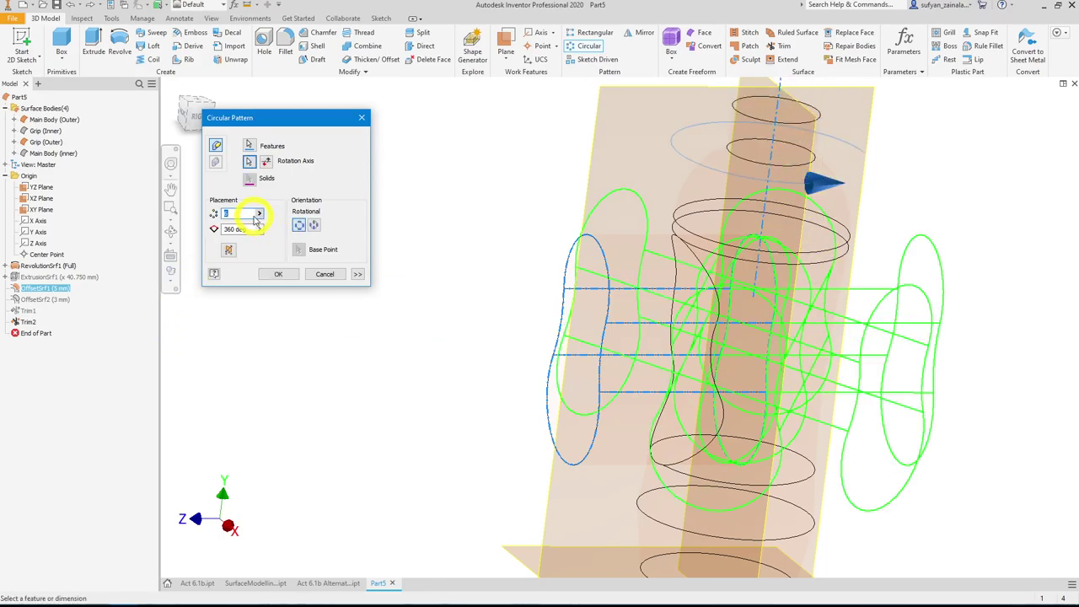
pyautogui.write('3')
pyautogui.keyDown('shift'); pyautogui.moveTo(742, 270); pyautogui.dragTo(640, 300, button='middle'); pyautogui.keyUp('shift')
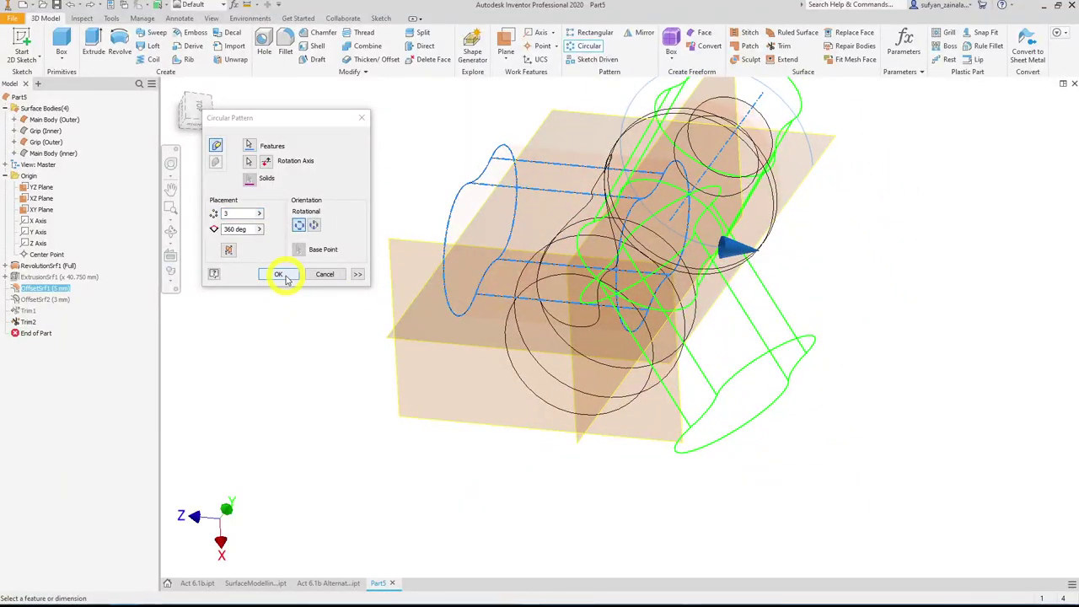
pyautogui.click(285, 277)
pyautogui.keyDown('shift'); pyautogui.moveTo(784, 354); pyautogui.dragTo(792, 392, button='middle'); pyautogui.keyUp('shift')
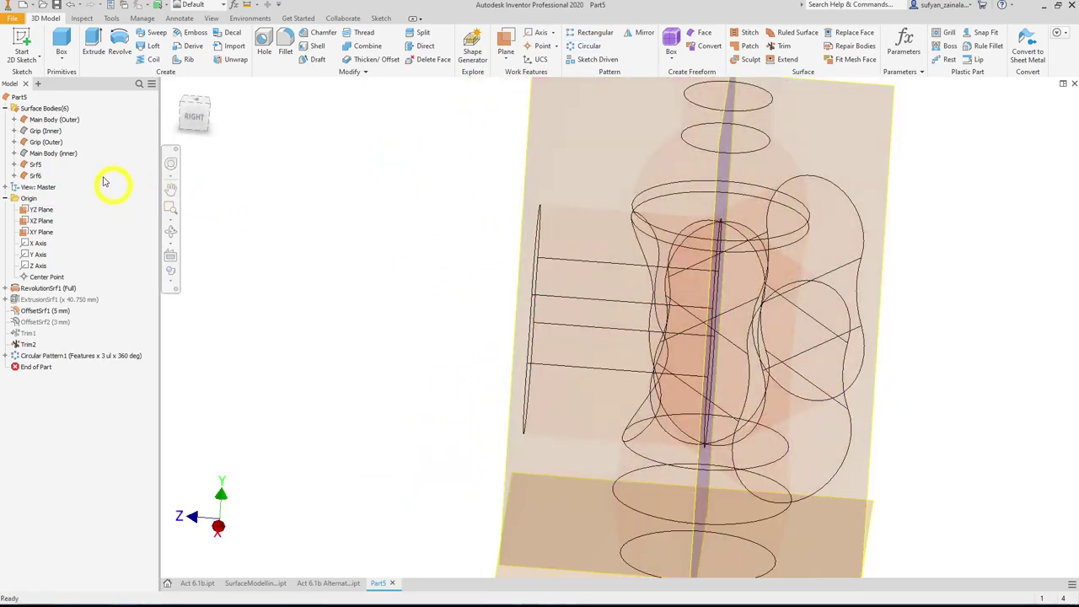
# - Hide the original Grip (Outer) surface body, leaving the two patterned grip surfaces shown
pyautogui.rightClick(38, 138)
pyautogui.keyDown('shift'); pyautogui.moveTo(472, 219); pyautogui.dragTo(588, 262, button='middle'); pyautogui.keyUp('shift')
pyautogui.keyDown('shift'); pyautogui.moveTo(674, 462); pyautogui.dragTo(942, 224, button='middle'); pyautogui.keyUp('shift')
pyautogui.click(985, 227)
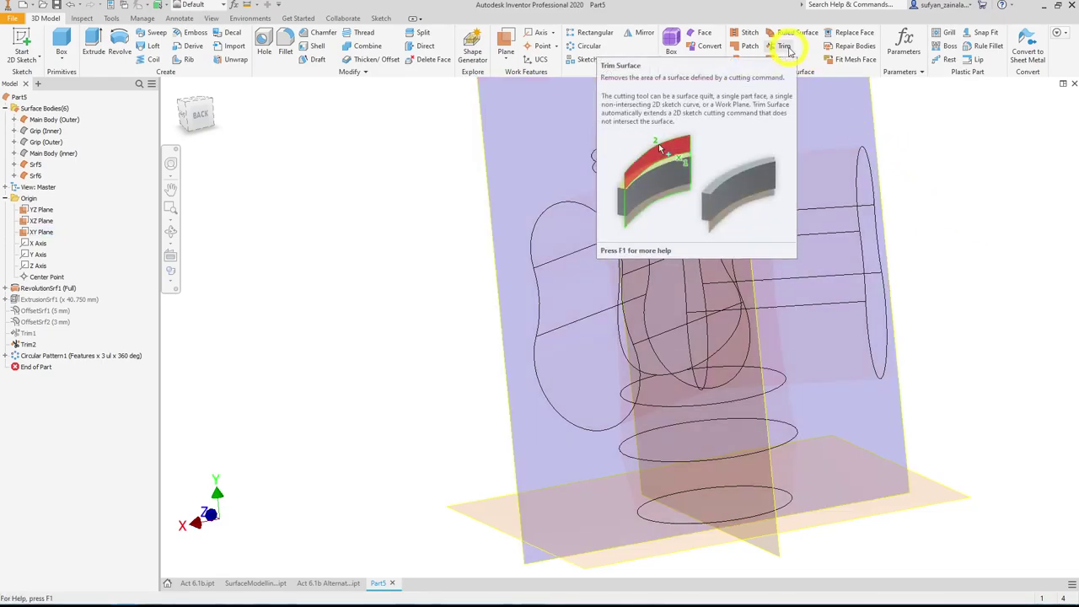
pyautogui.click(987, 253)
pyautogui.click(896, 130)
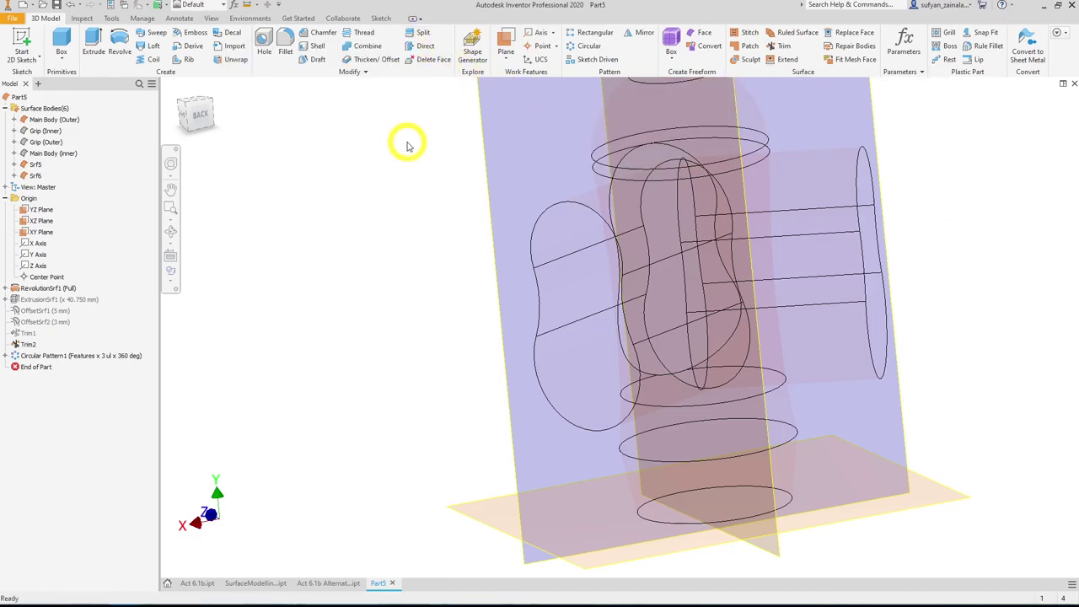
# - Split all faces of the Main Body (Outer) surface, using one of the patterned grip surfaces as the split tool
pyautogui.click(417, 32)
pyautogui.moveTo(426, 324); pyautogui.dragTo(516, 346, button='middle')
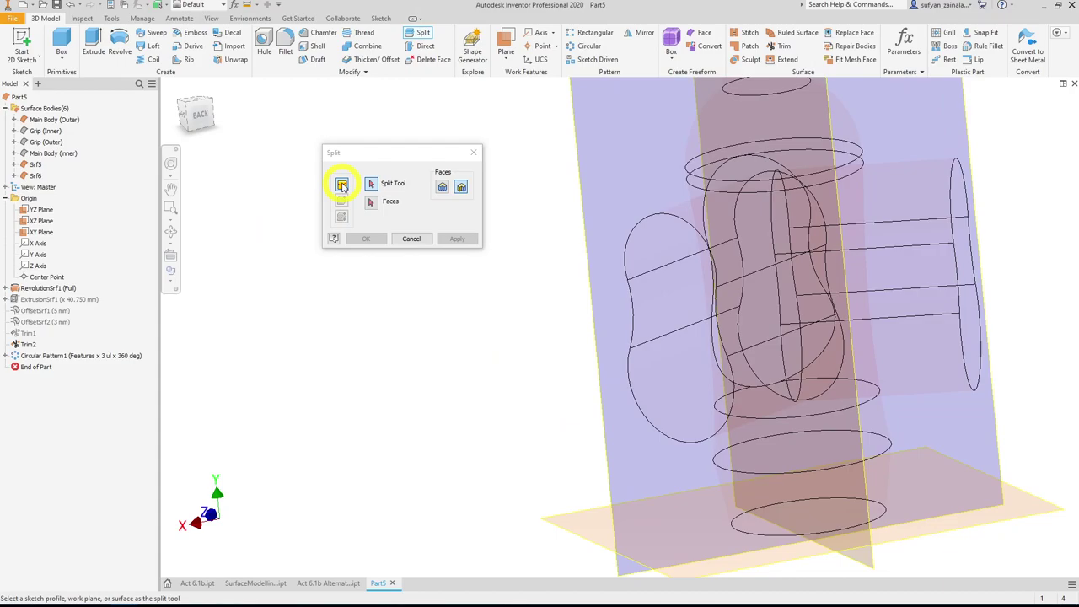
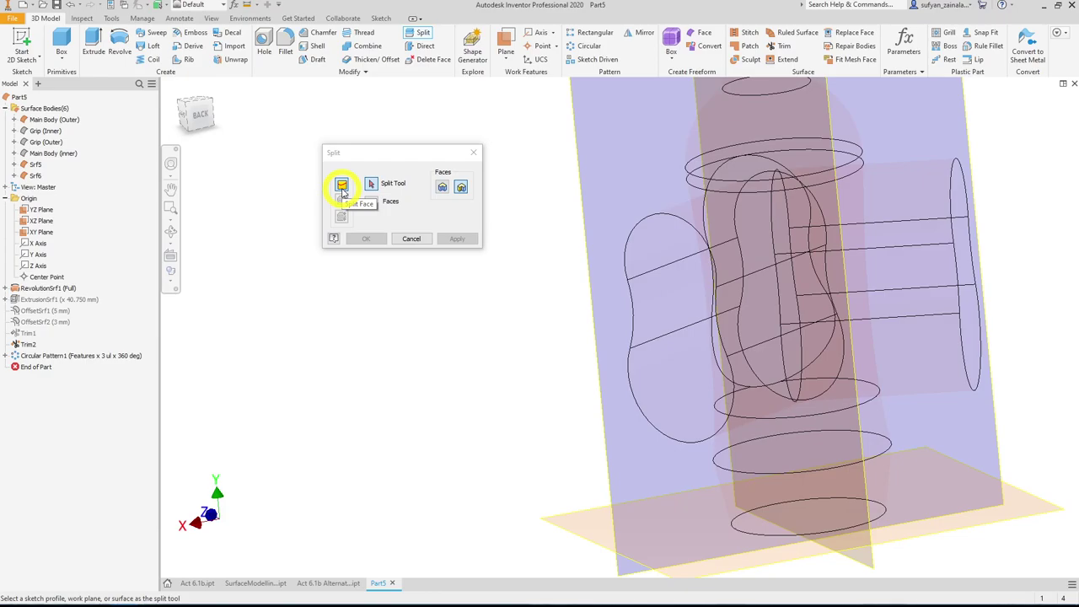
pyautogui.click(722, 266)
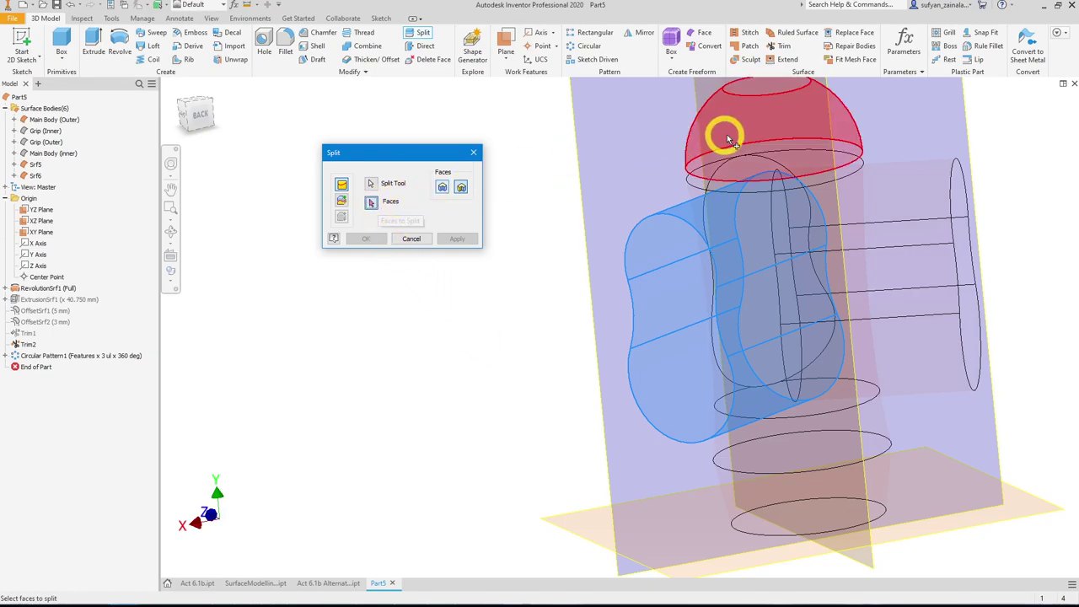
pyautogui.moveTo(590, 164); pyautogui.dragTo(595, 229, button='middle')
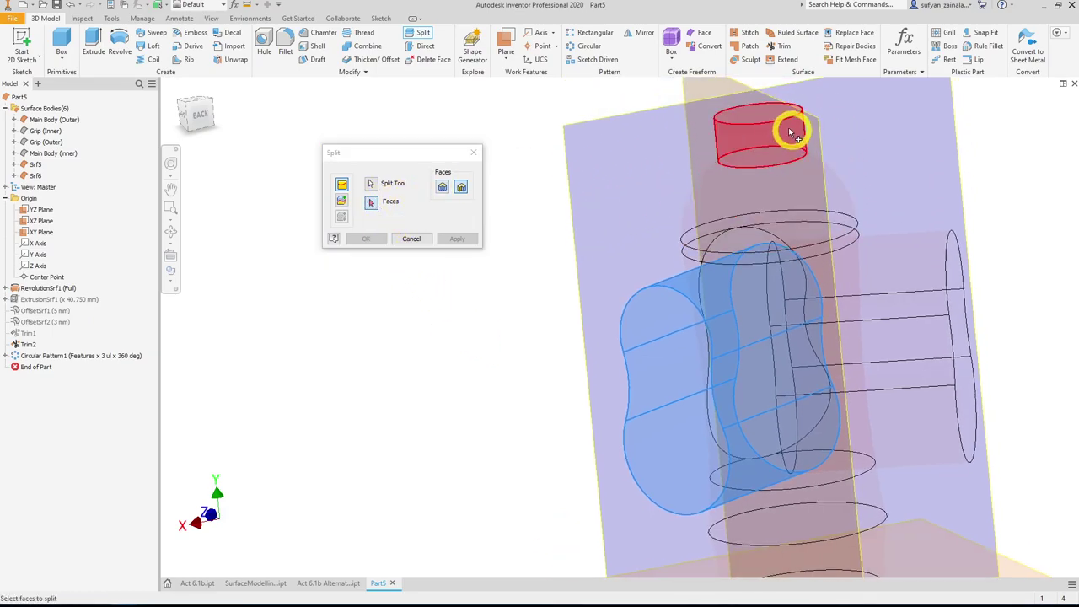
pyautogui.click(442, 186)
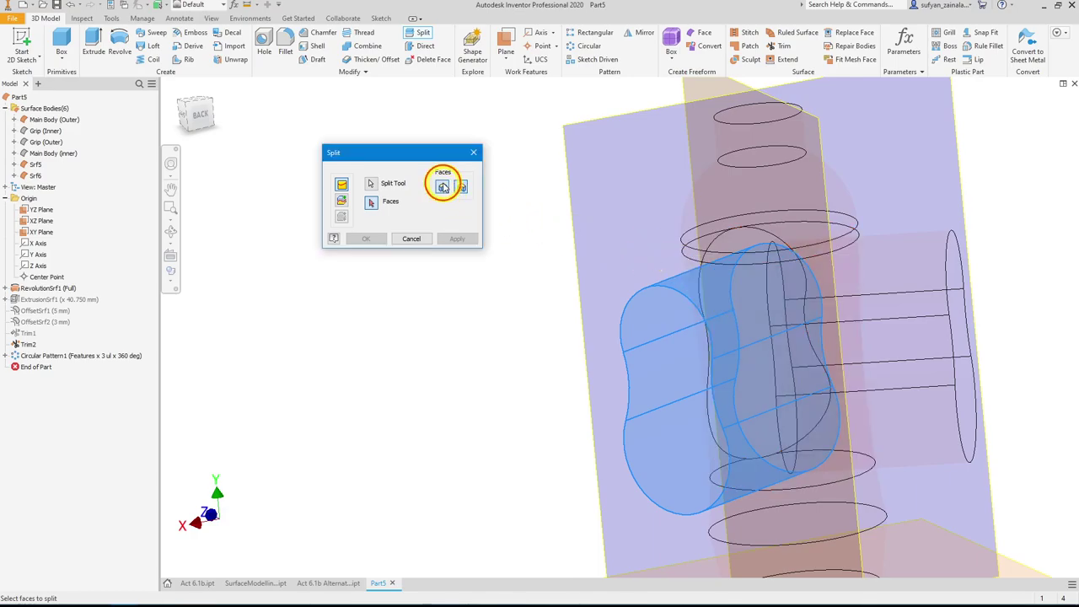
pyautogui.click(746, 231)
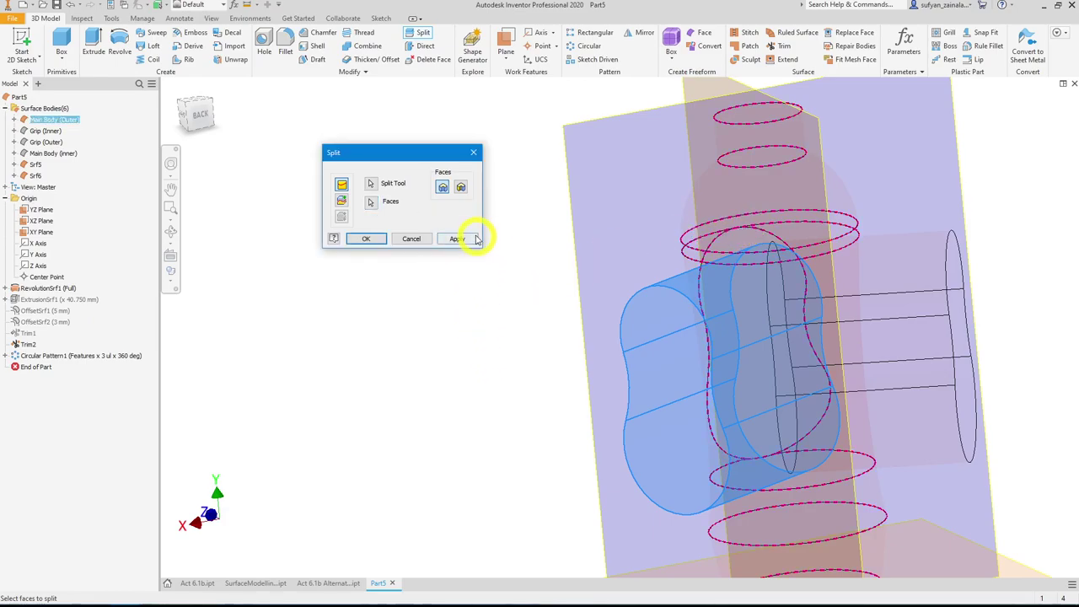
pyautogui.click(471, 239)
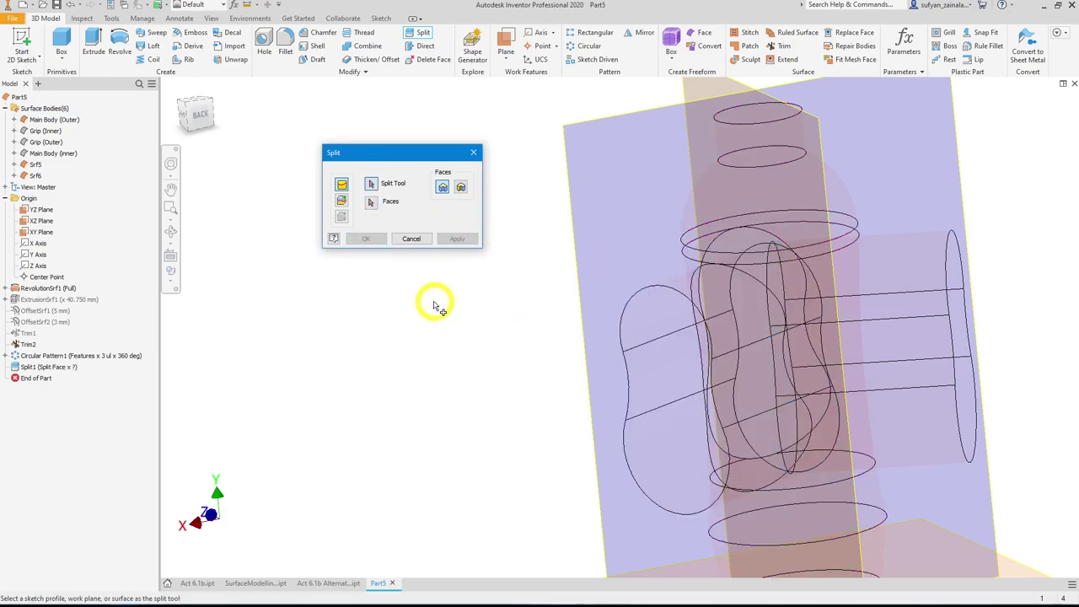
pyautogui.press('Escape')
pyautogui.press('Escape')
# - Hide the two patterned grip surface bodies, Srf5 and Srf6
pyautogui.rightClick(35, 167)
pyautogui.press('v')
pyautogui.rightClick(36, 173)
pyautogui.press('v')
pyautogui.keyDown('shift'); pyautogui.moveTo(539, 279); pyautogui.dragTo(403, 177, button='middle'); pyautogui.keyUp('shift')
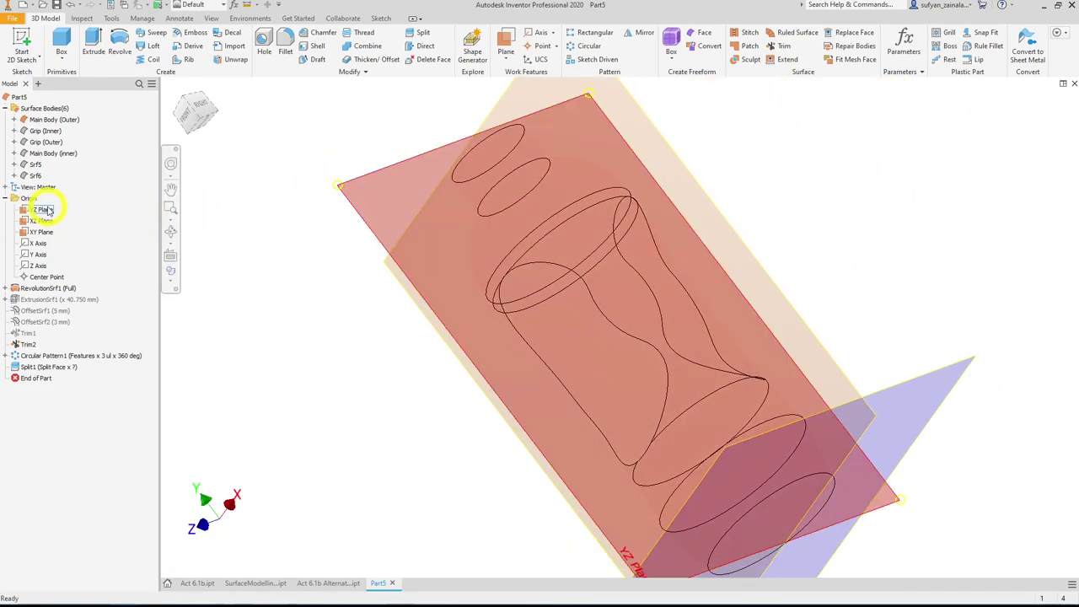
# - Hide the YZ, XZ and XY origin planes to view the split outer body
pyautogui.click(43, 209)
pyautogui.keyDown('shift'); pyautogui.click(42, 232); pyautogui.keyUp('shift')
pyautogui.hotkey('shift', 'v')
pyautogui.keyDown('shift'); pyautogui.moveTo(405, 304); pyautogui.dragTo(508, 344, button='middle'); pyautogui.keyUp('shift')
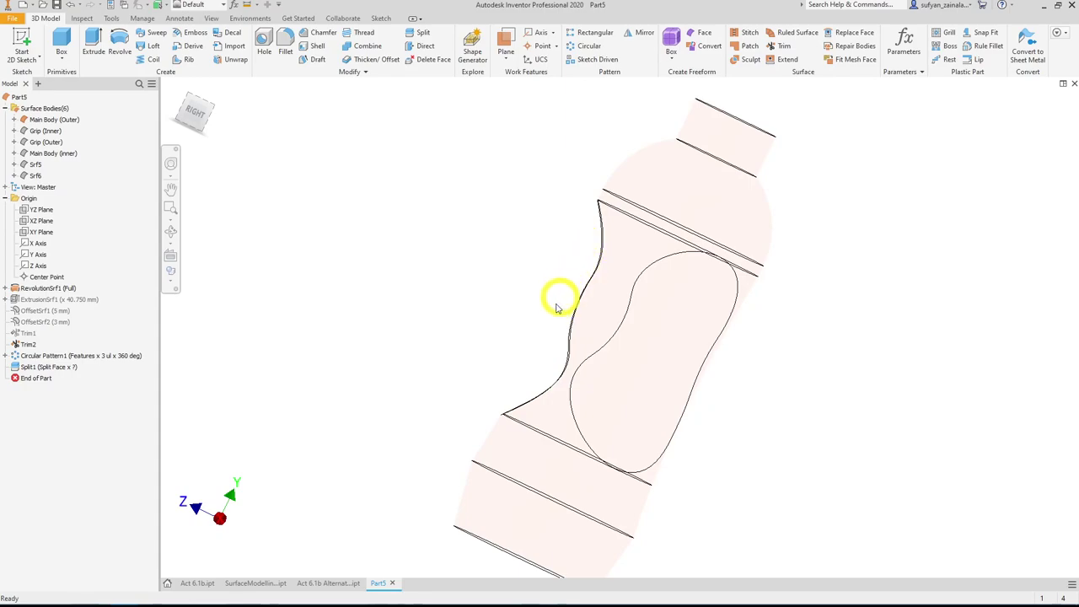
# - Delete the grip-shaped face split off on one side of the Main Body (Outer) surface, without healing
pyautogui.keyDown('shift'); pyautogui.moveTo(524, 396); pyautogui.dragTo(559, 385, button='middle'); pyautogui.keyUp('shift')
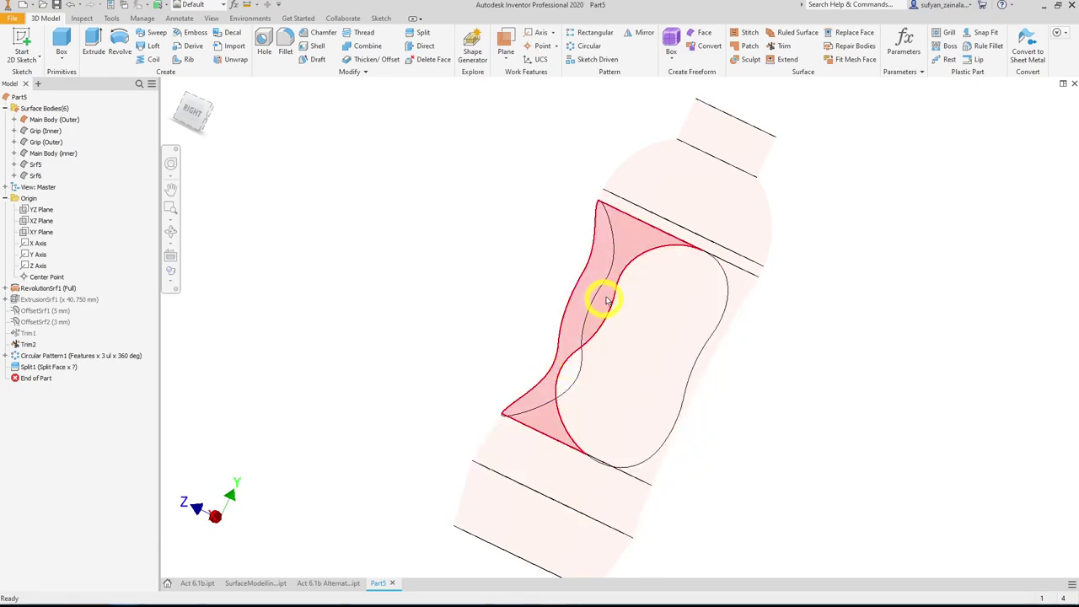
pyautogui.keyDown('shift'); pyautogui.moveTo(747, 282); pyautogui.dragTo(722, 334, button='middle'); pyautogui.keyUp('shift')
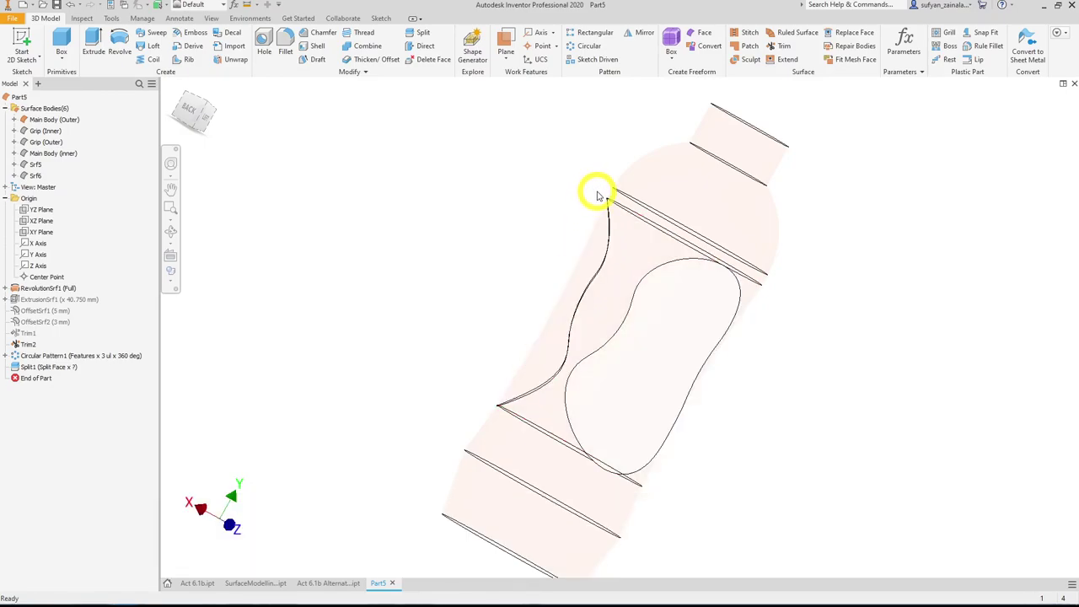
pyautogui.click(594, 236)
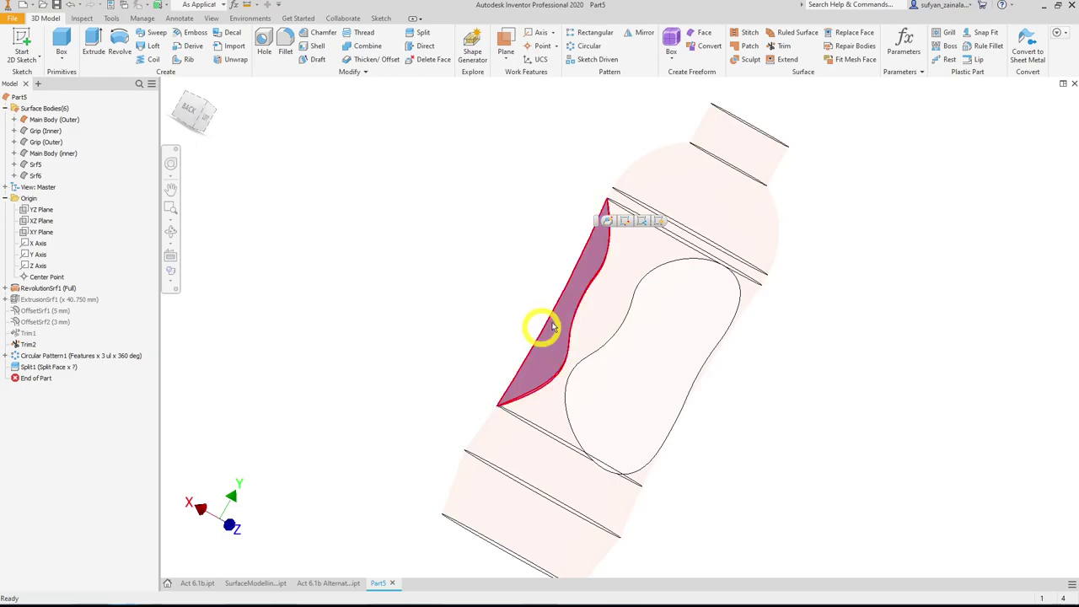
pyautogui.click(602, 284)
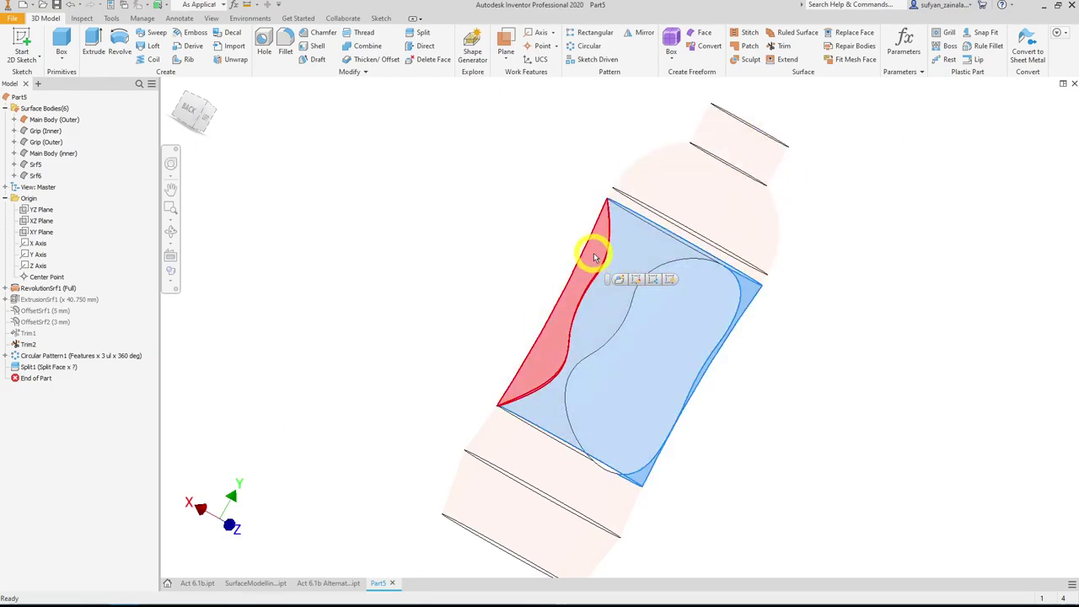
pyautogui.click(595, 257)
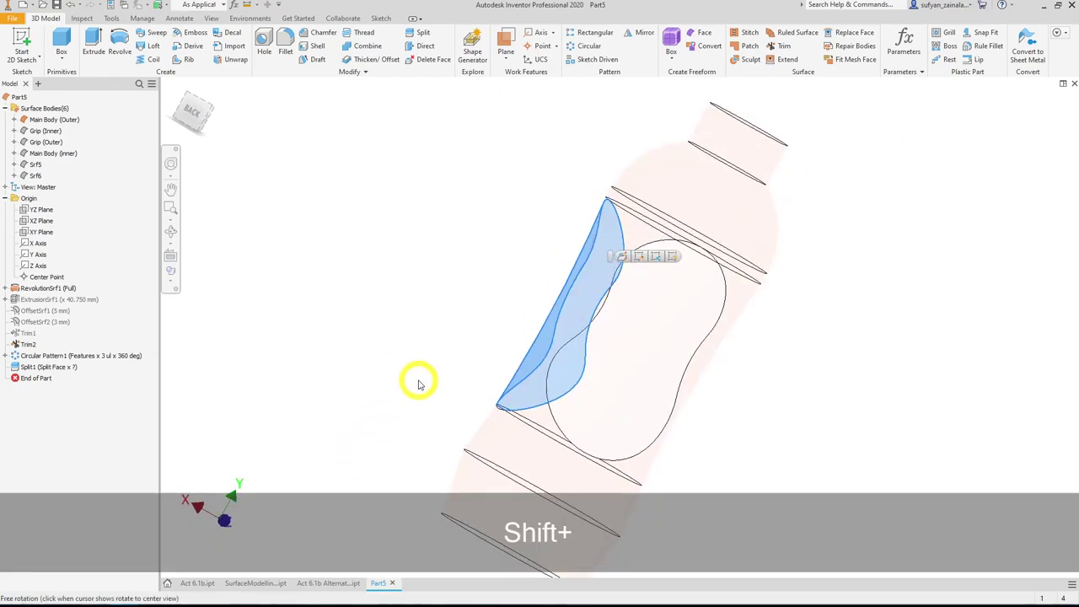
pyautogui.click(421, 37)
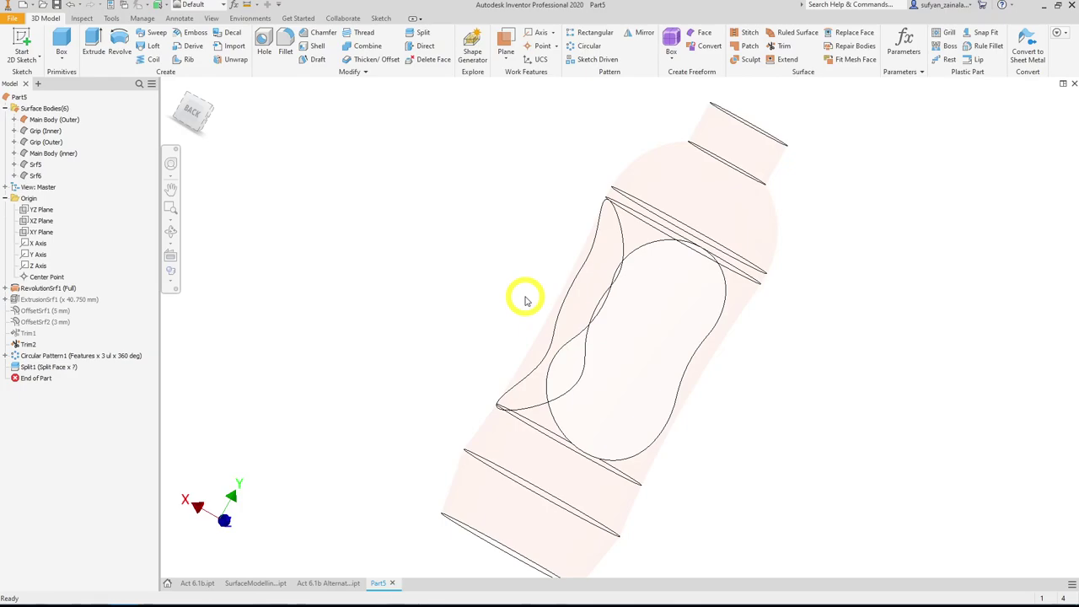
pyautogui.click(481, 202)
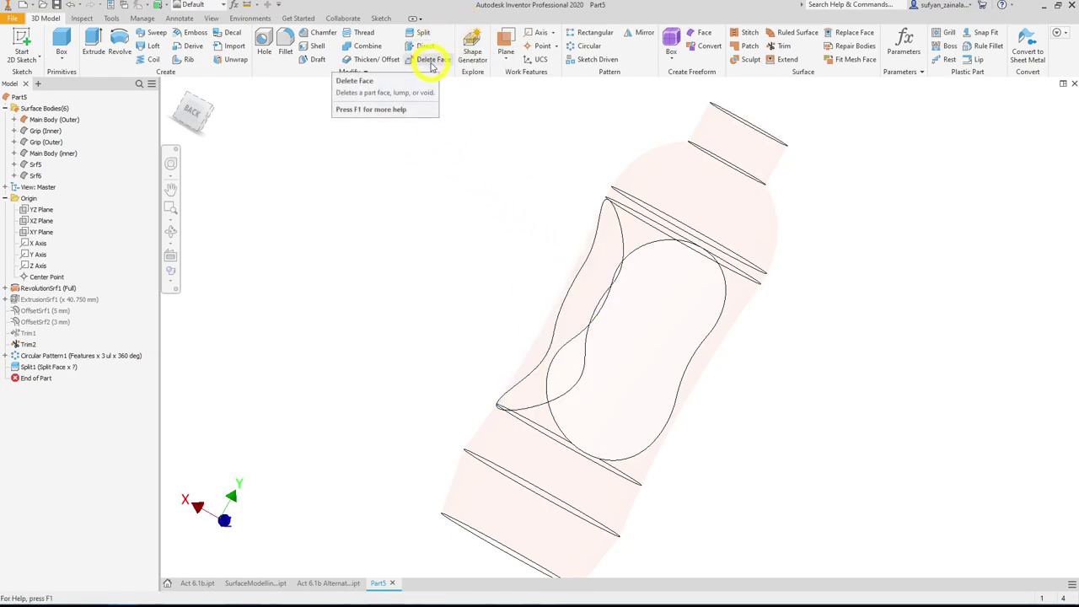
pyautogui.click(431, 64)
pyautogui.click(596, 268)
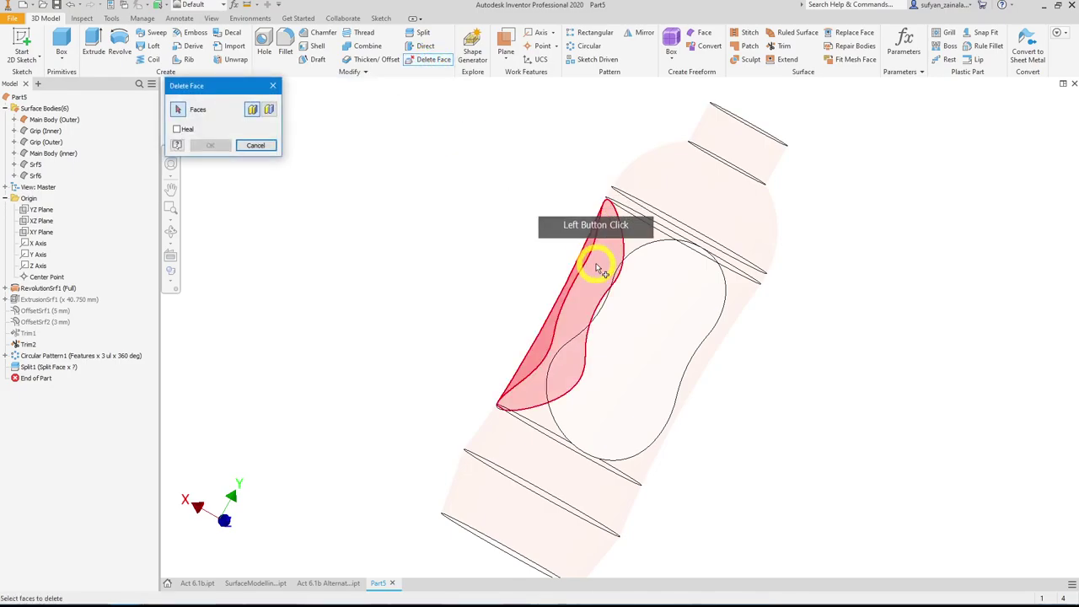
pyautogui.click(210, 146)
pyautogui.moveTo(313, 279)
pyautogui.keyDown('shift'); pyautogui.mouseDown(button='middle')
pyautogui.moveTo(359, 281)
pyautogui.moveTo(308, 265)
pyautogui.moveTo(316, 275)
pyautogui.mouseUp(button='middle'); pyautogui.keyUp('shift')
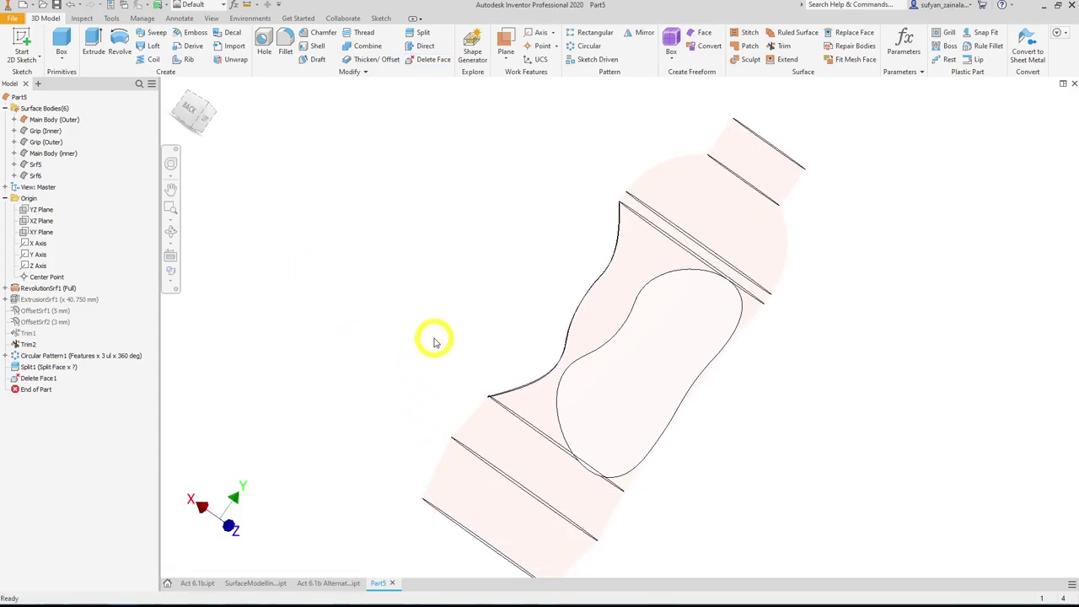
pyautogui.keyDown('shift'); pyautogui.moveTo(436, 341); pyautogui.dragTo(611, 362, button='middle'); pyautogui.keyUp('shift')
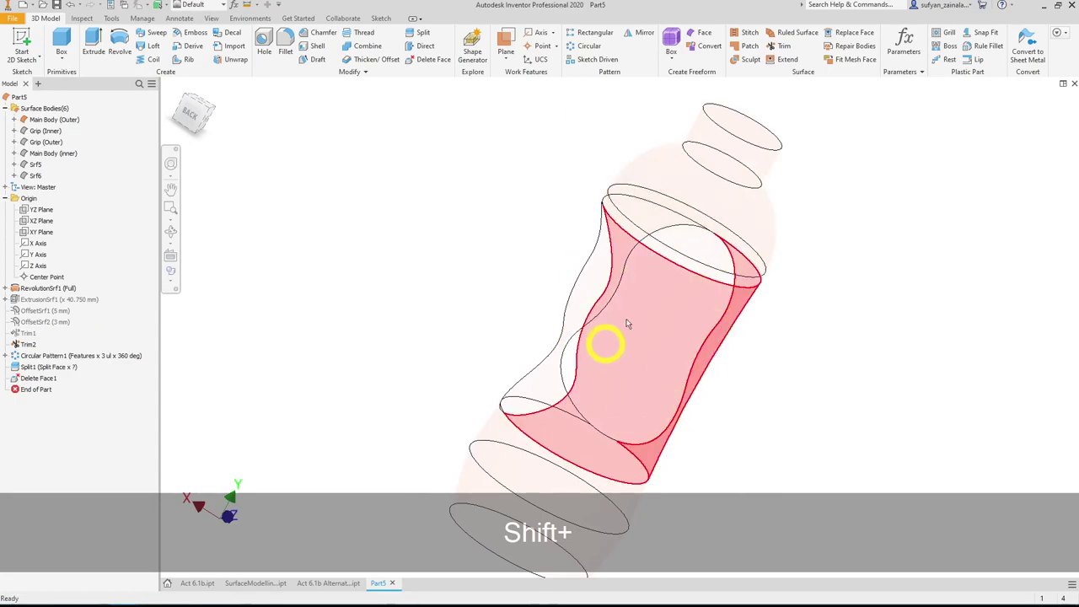
# - Show the patterned grip surface Srf6 and trim the Main Body (Outer) surface with it, removing the face inside the grip outline
pyautogui.rightClick(30, 174)
pyautogui.press('v')
pyautogui.keyDown('shift'); pyautogui.moveTo(630, 308); pyautogui.dragTo(809, 159, button='middle'); pyautogui.keyUp('shift')
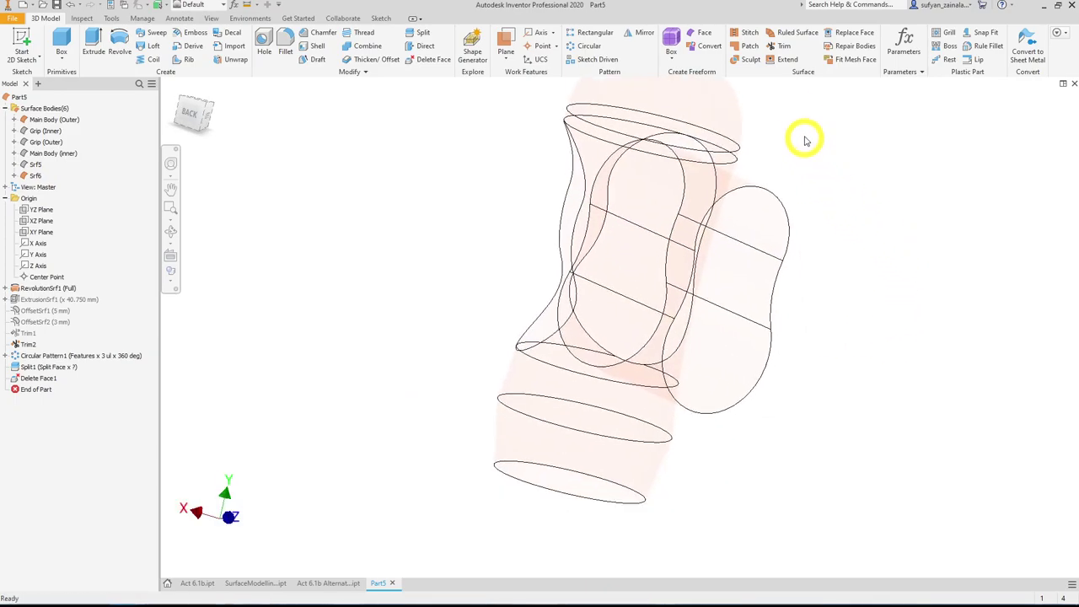
pyautogui.click(783, 46)
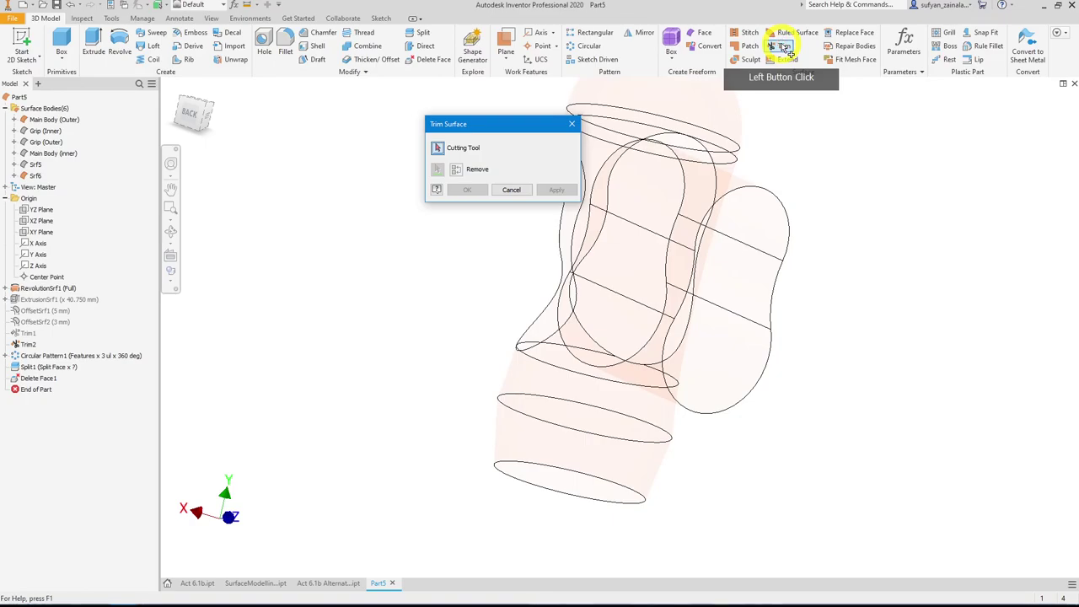
pyautogui.click(717, 180)
pyautogui.keyDown('shift'); pyautogui.moveTo(718, 181); pyautogui.dragTo(684, 267, button='middle'); pyautogui.keyUp('shift')
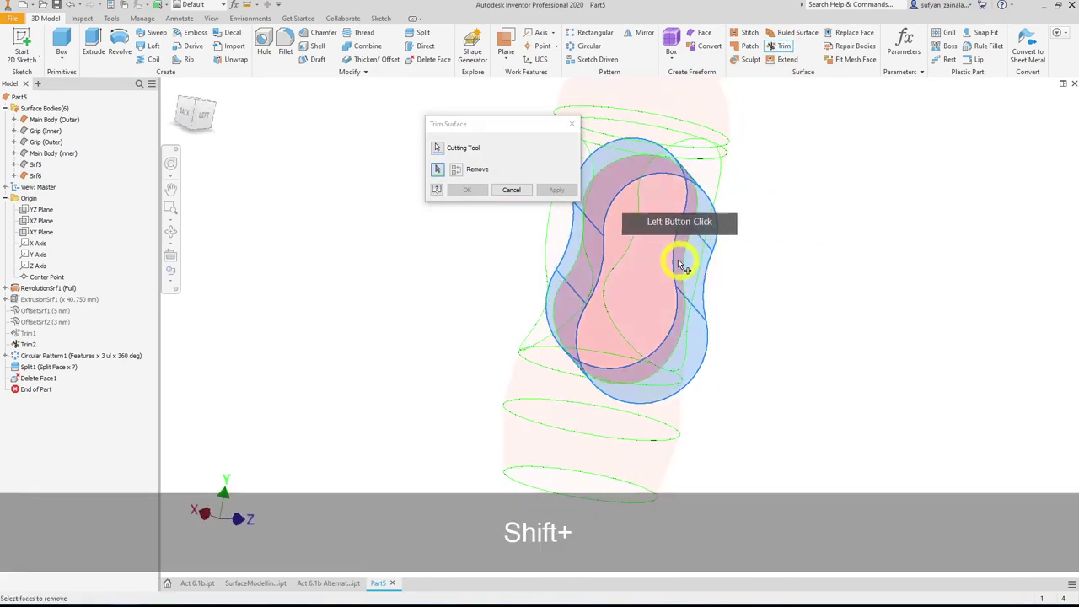
pyautogui.click(674, 246)
pyautogui.click(472, 189)
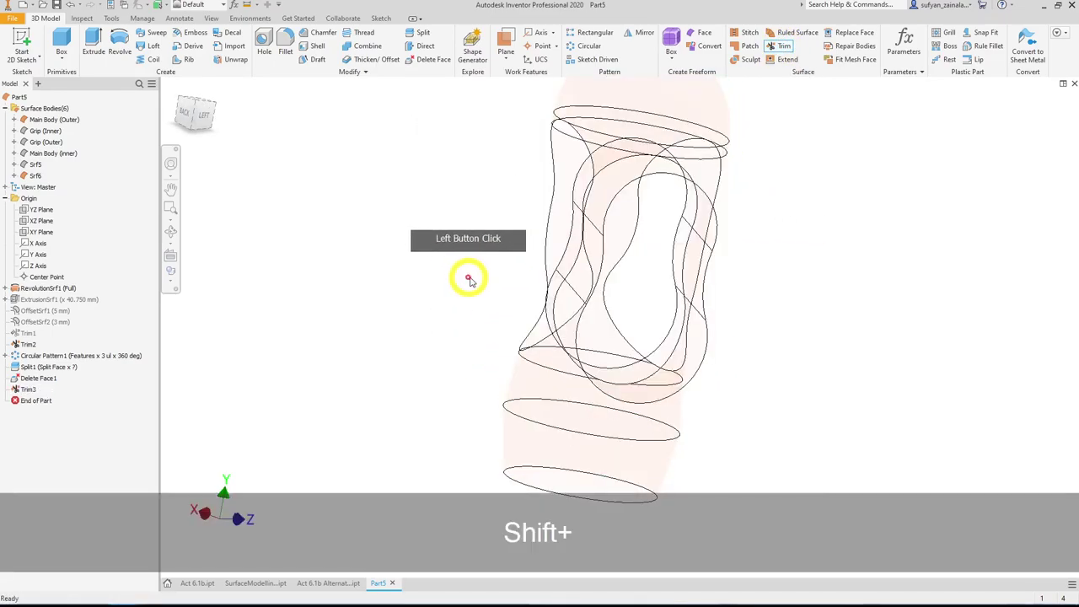
pyautogui.keyDown('shift'); pyautogui.moveTo(464, 280); pyautogui.dragTo(482, 289, button='middle'); pyautogui.keyUp('shift')
# - Hide the grip surface body Srf6 to view the three grip openings in the outer body
pyautogui.rightClick(36, 165)
pyautogui.press('v')
pyautogui.keyDown('shift'); pyautogui.moveTo(714, 254); pyautogui.dragTo(509, 258, button='middle'); pyautogui.keyUp('shift')
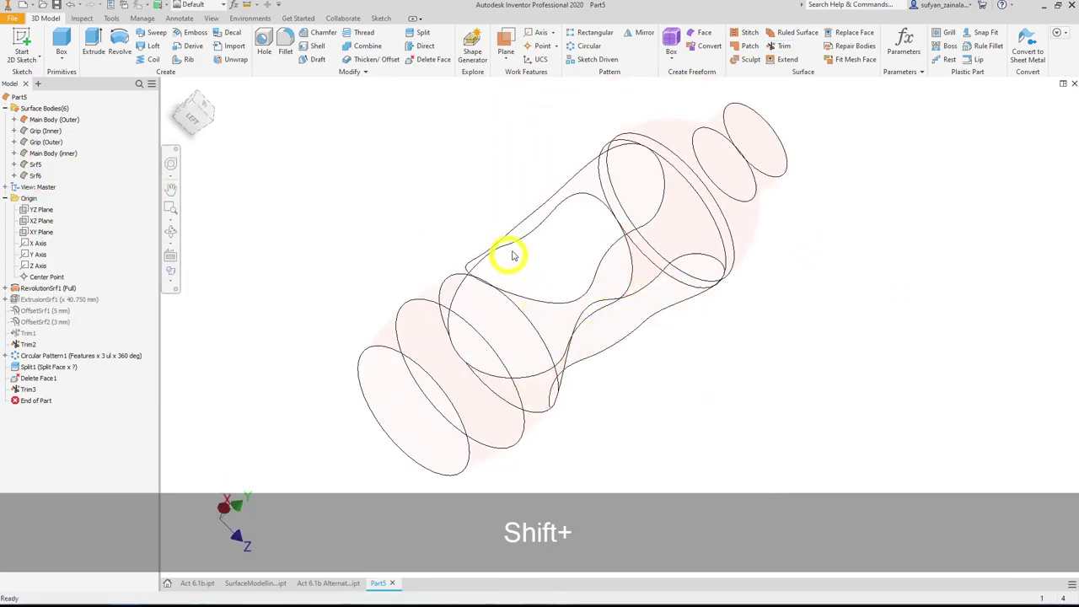
pyautogui.keyDown('shift'); pyautogui.moveTo(650, 313); pyautogui.dragTo(538, 237, button='middle'); pyautogui.keyUp('shift')
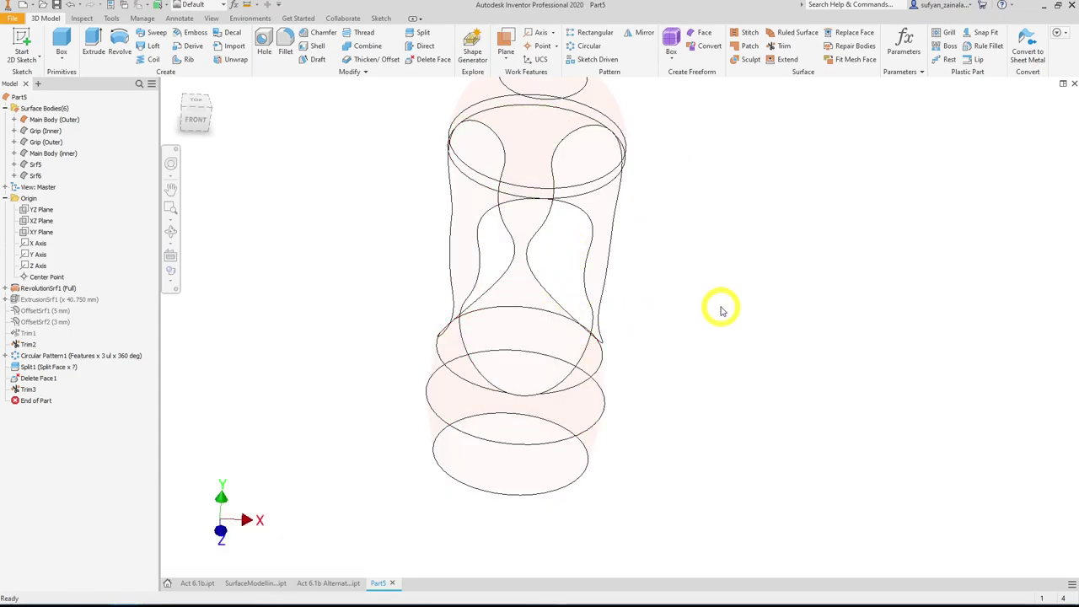
# - Show the Main Body (Inner) surface and inspect its trimmed face inside the grip opening
pyautogui.click(175, 240)
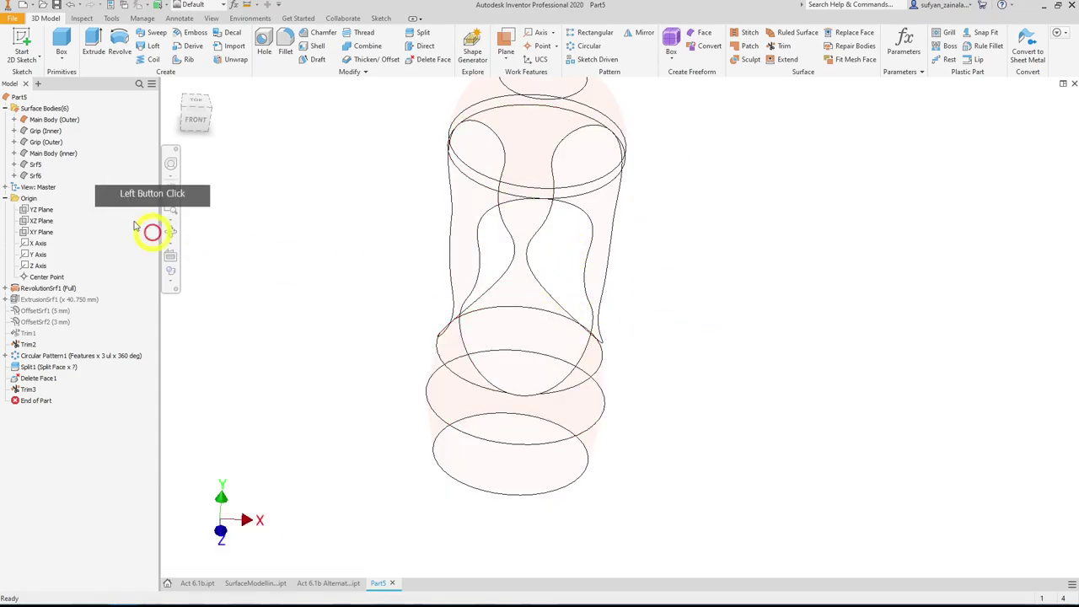
pyautogui.rightClick(55, 159)
pyautogui.press('v')
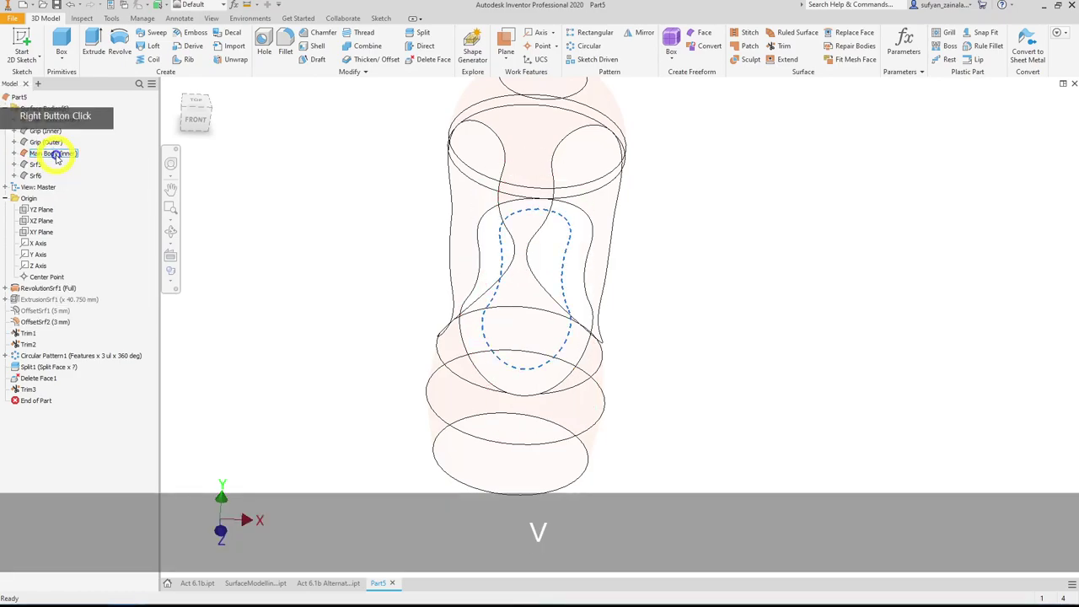
pyautogui.keyDown('shift'); pyautogui.moveTo(701, 294); pyautogui.dragTo(730, 295, button='middle'); pyautogui.keyUp('shift')
pyautogui.click(483, 293)
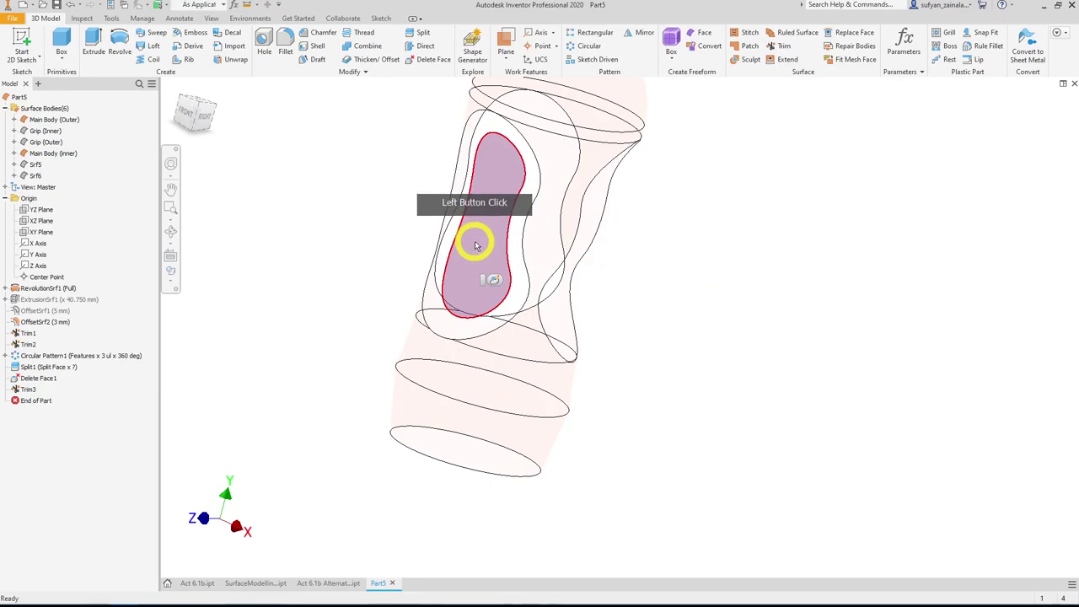
pyautogui.moveTo(579, 290)
pyautogui.keyDown('shift'); pyautogui.mouseDown(button='middle')
pyautogui.moveTo(500, 267)
pyautogui.moveTo(578, 279)
pyautogui.mouseUp(button='middle'); pyautogui.keyUp('shift')
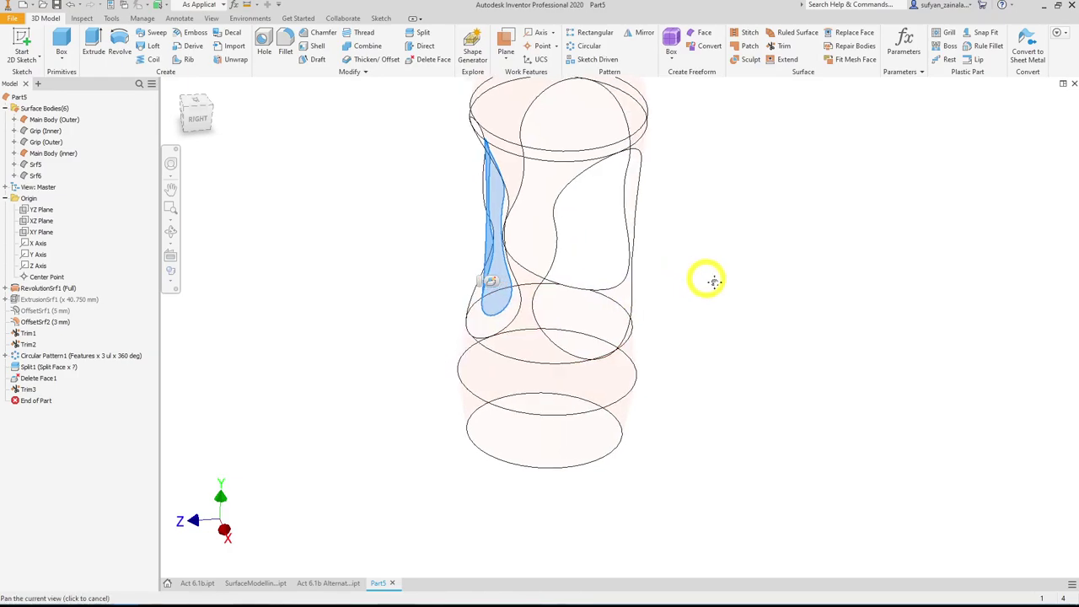
pyautogui.click(775, 241)
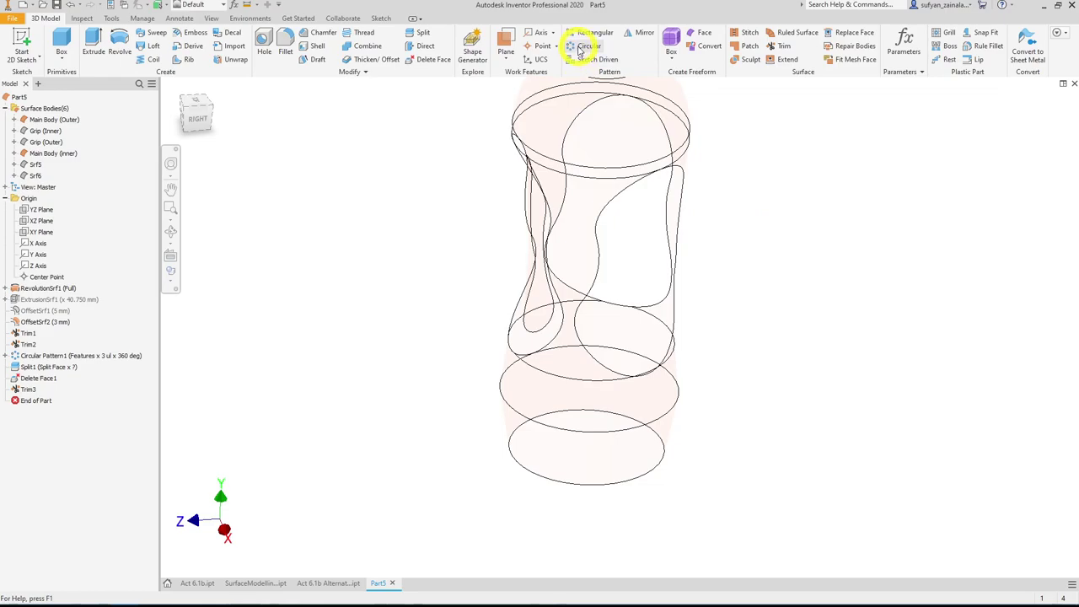
# - Try a circular pattern of OffsetSrf2 and Trim1 about the bottle axis with 3 occurrences over 360 deg, and undo it
pyautogui.keyDown('shift'); pyautogui.moveTo(616, 301); pyautogui.dragTo(534, 285, button='middle'); pyautogui.keyUp('shift')
pyautogui.click(531, 286)
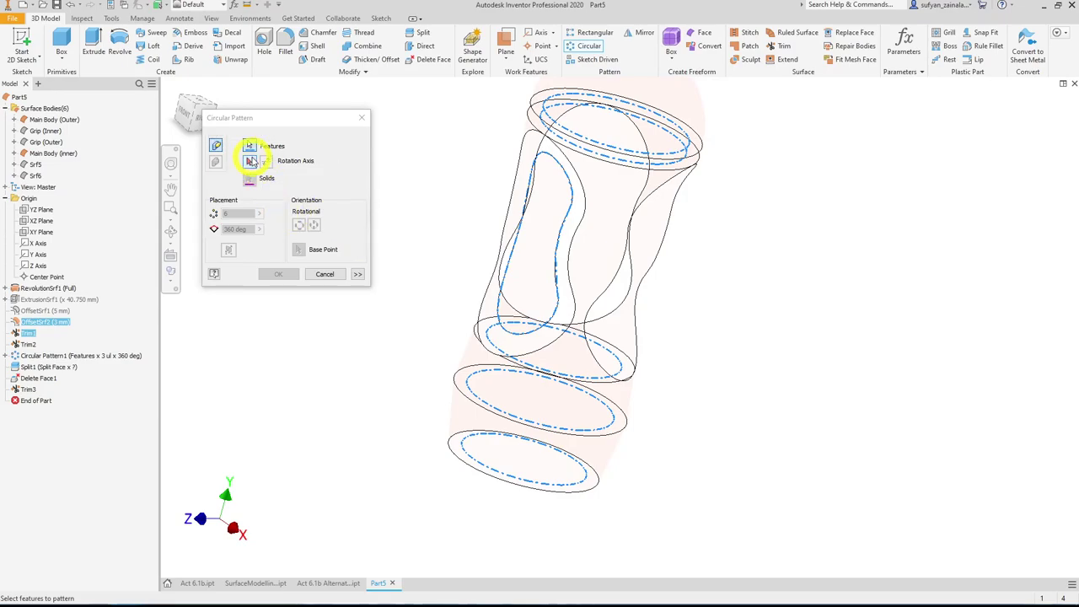
pyautogui.click(250, 161)
pyautogui.click(526, 251)
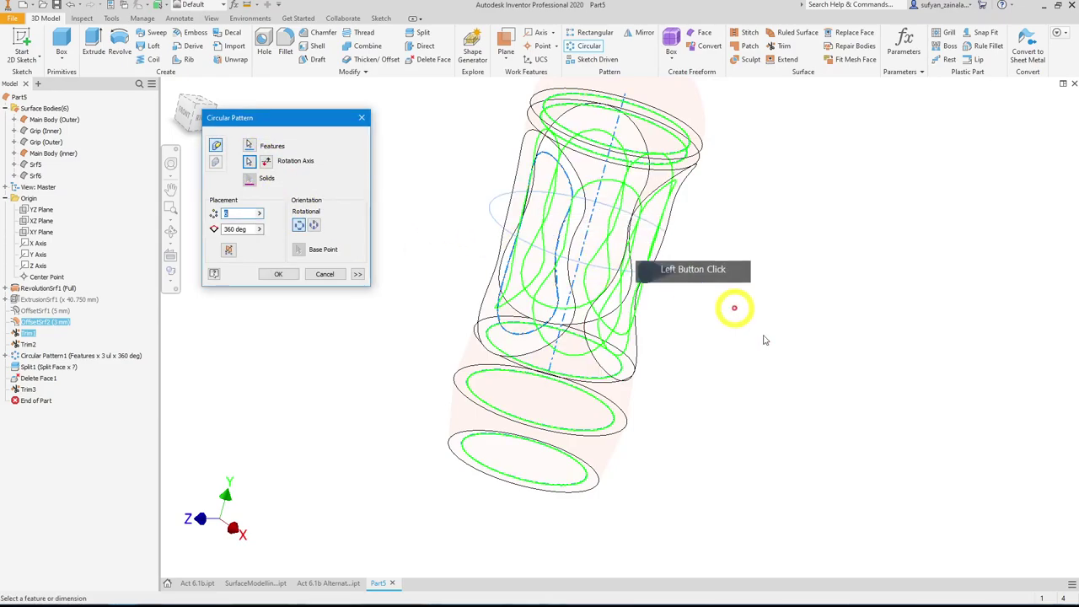
pyautogui.doubleClick(237, 213)
pyautogui.write('3')
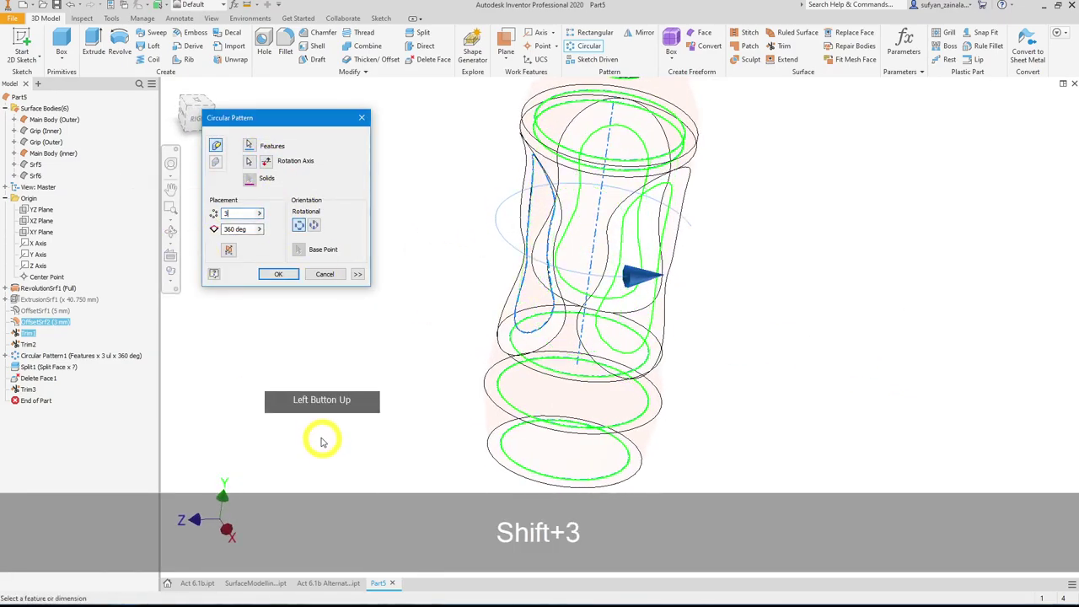
pyautogui.click(280, 274)
pyautogui.keyDown('shift'); pyautogui.moveTo(655, 301); pyautogui.dragTo(758, 301, button='middle'); pyautogui.keyUp('shift')
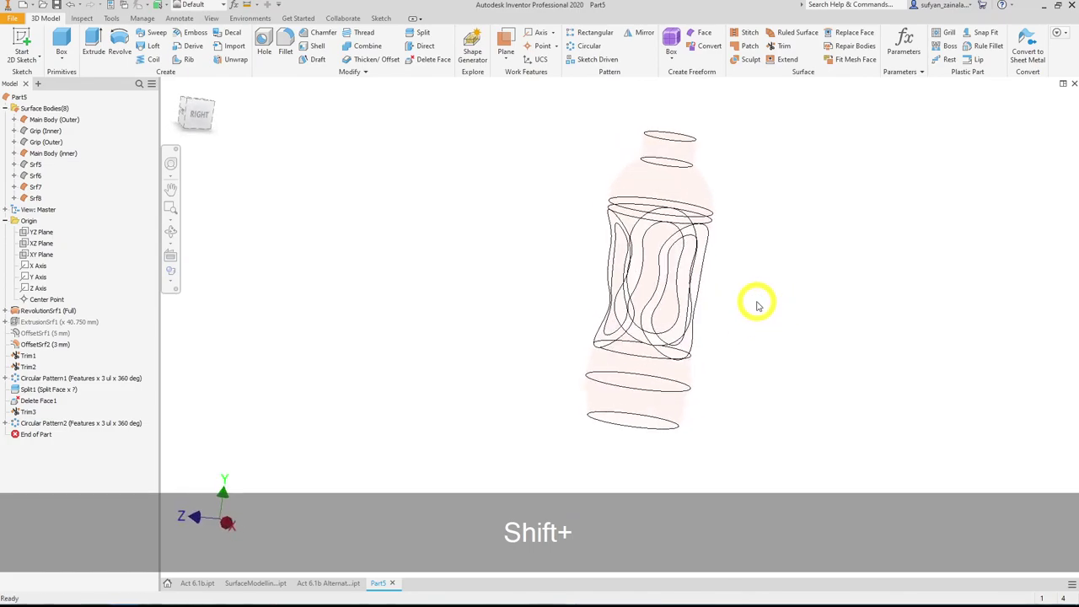
pyautogui.hotkey('shift', 'ctrl', 'z')
# - Pattern the OffsetSrf2 and Trim1 features circularly about the main body's axis, with 3 occurrences over 360 deg
pyautogui.moveTo(756, 275)
pyautogui.keyDown('shift'); pyautogui.mouseDown(button='middle')
pyautogui.moveTo(766, 281)
pyautogui.moveTo(757, 285)
pyautogui.mouseUp(button='middle'); pyautogui.keyUp('shift')
pyautogui.click(584, 45)
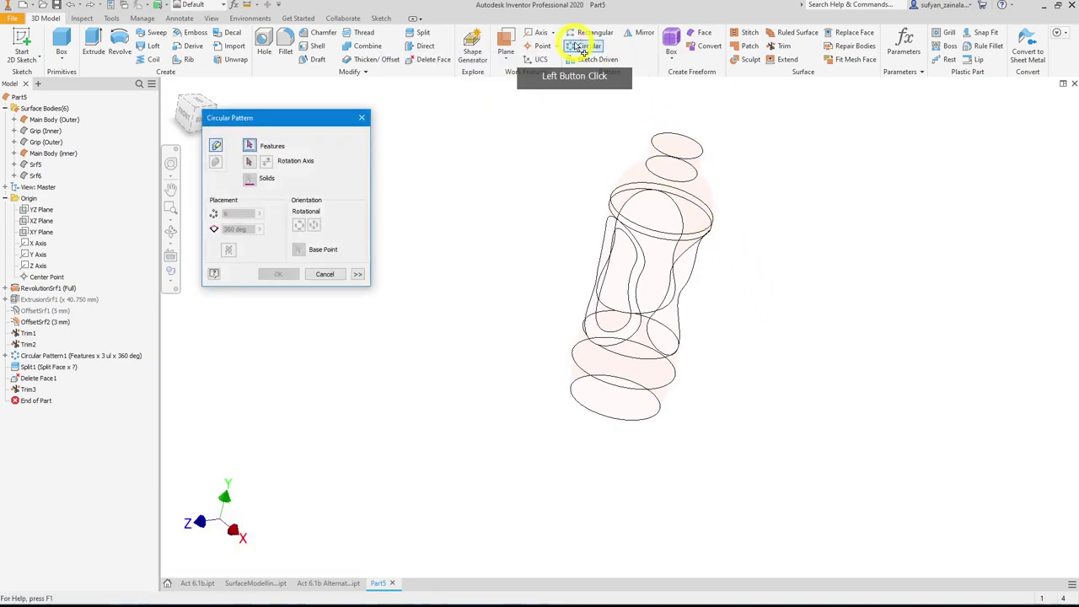
pyautogui.click(640, 271)
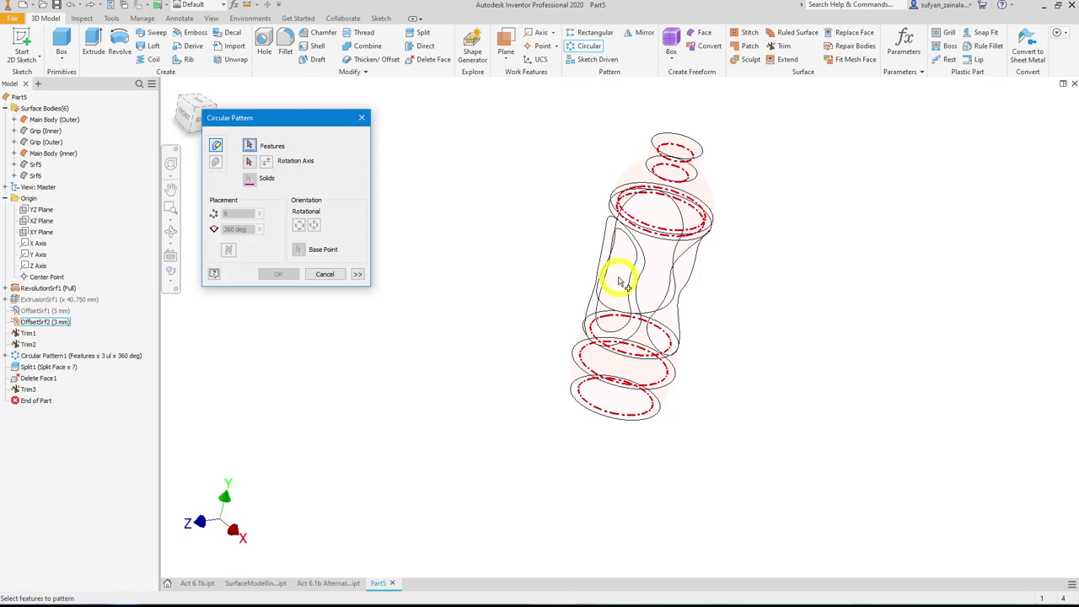
pyautogui.click(621, 282)
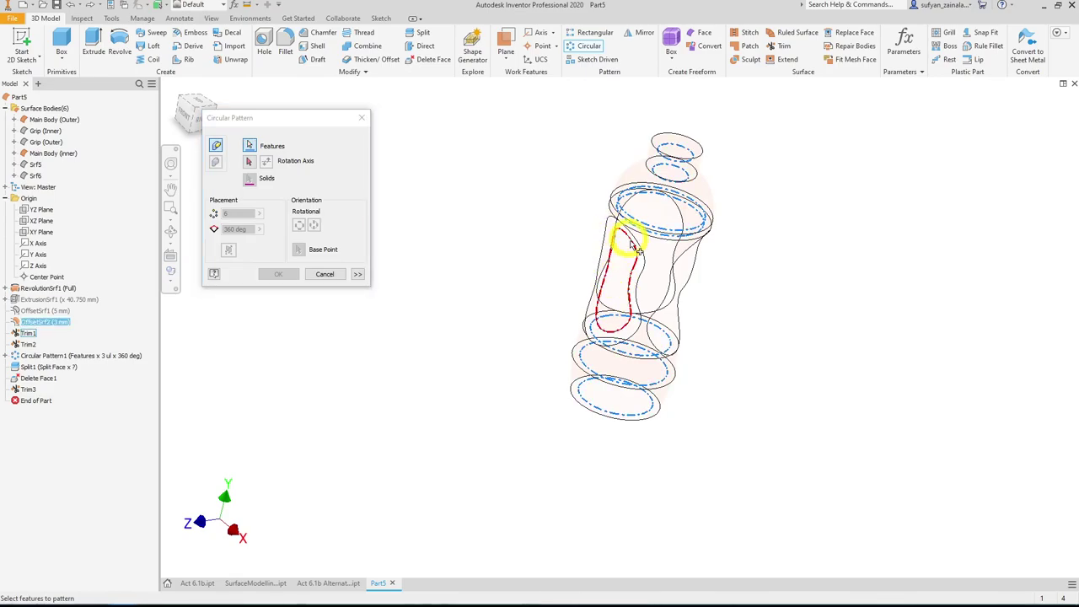
pyautogui.click(831, 405)
pyautogui.click(661, 324)
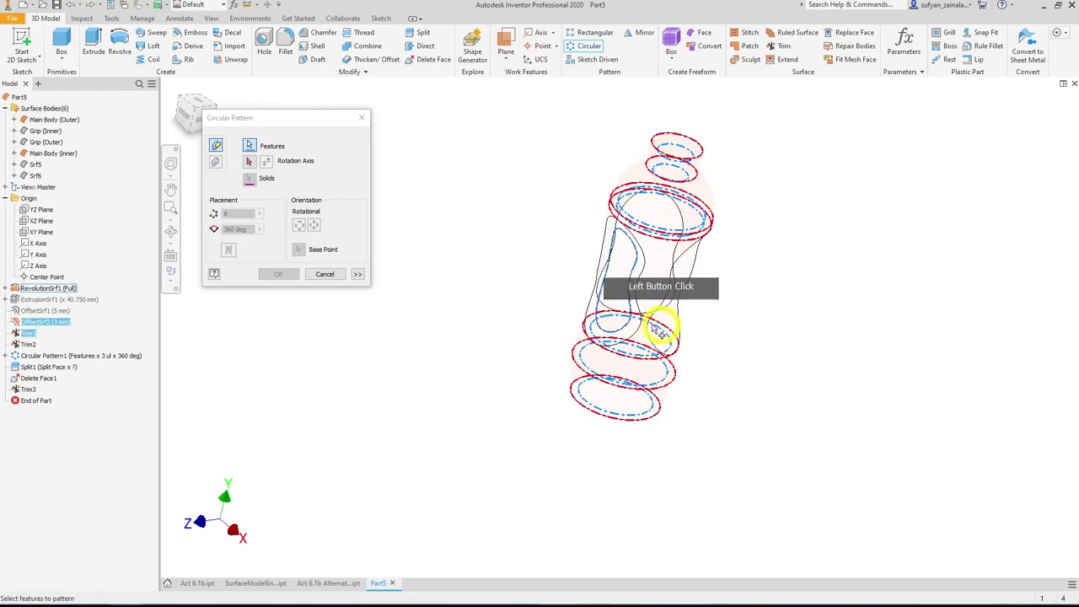
pyautogui.keyDown('ctrl'); pyautogui.click(634, 240); pyautogui.keyUp('ctrl')
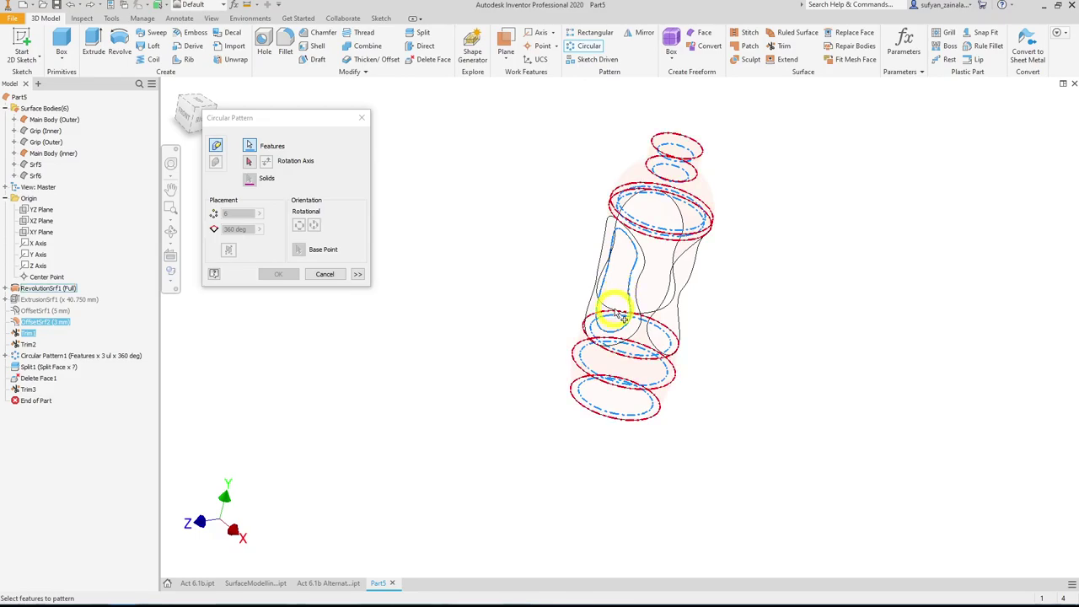
pyautogui.rightClick(484, 242)
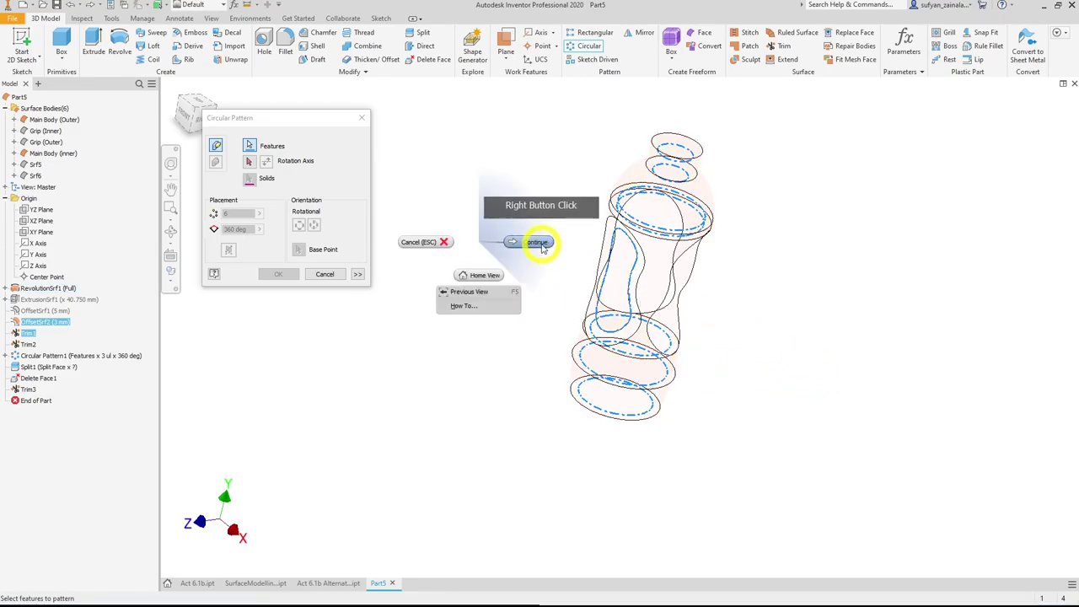
pyautogui.click(535, 243)
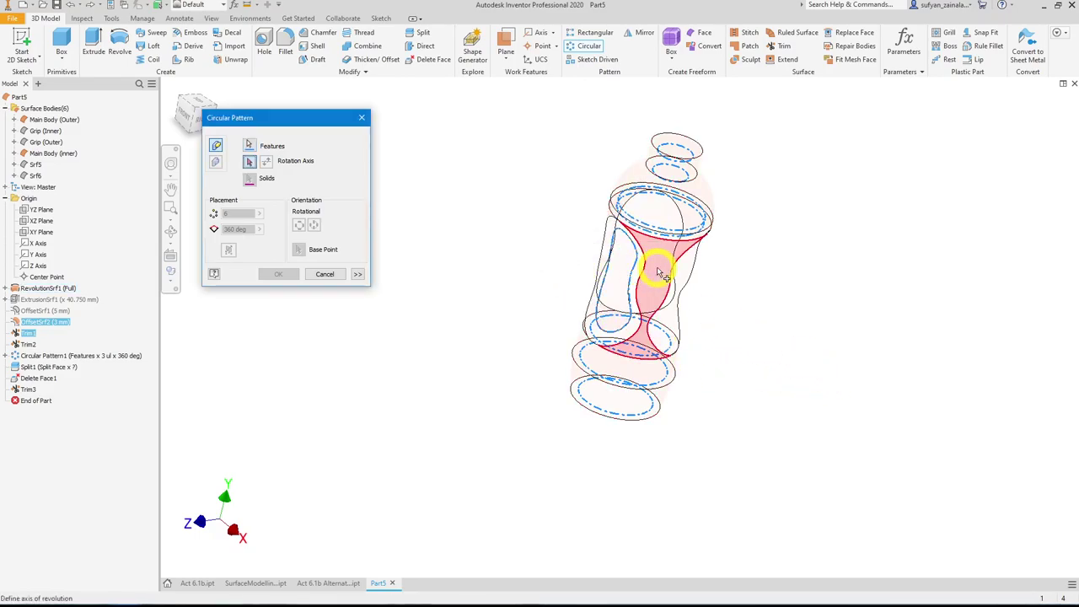
pyautogui.click(664, 273)
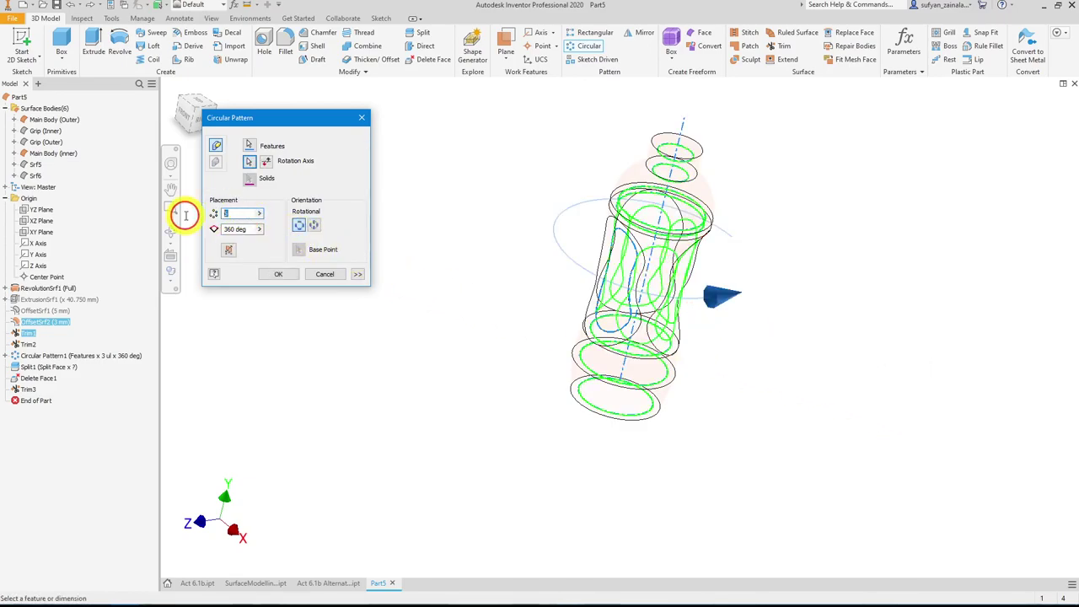
pyautogui.write('3')
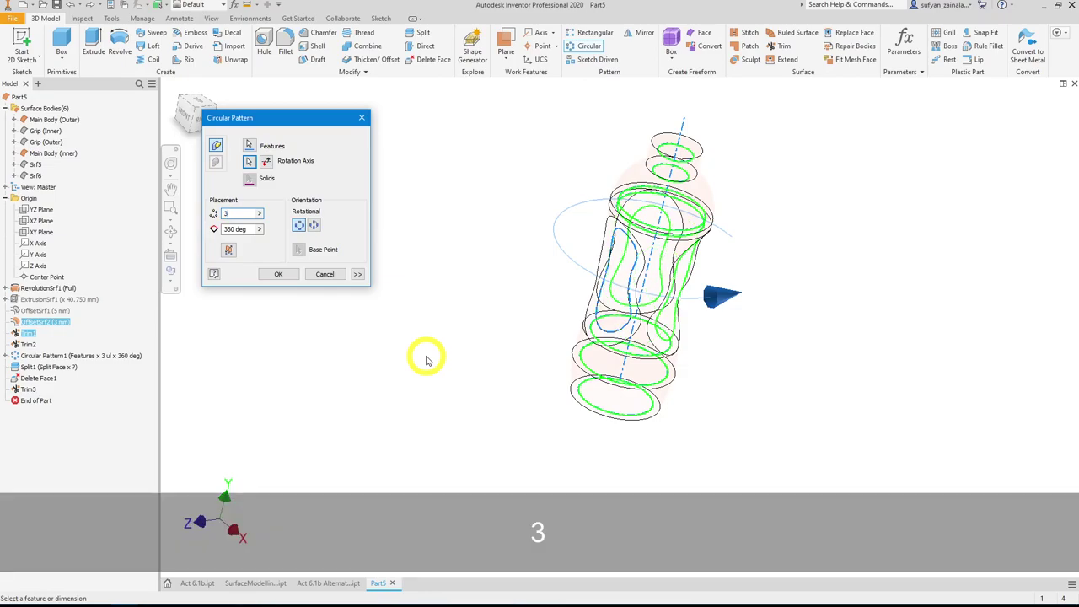
pyautogui.click(278, 274)
pyautogui.keyDown('shift'); pyautogui.moveTo(759, 354); pyautogui.dragTo(808, 306, button='middle'); pyautogui.keyUp('shift')
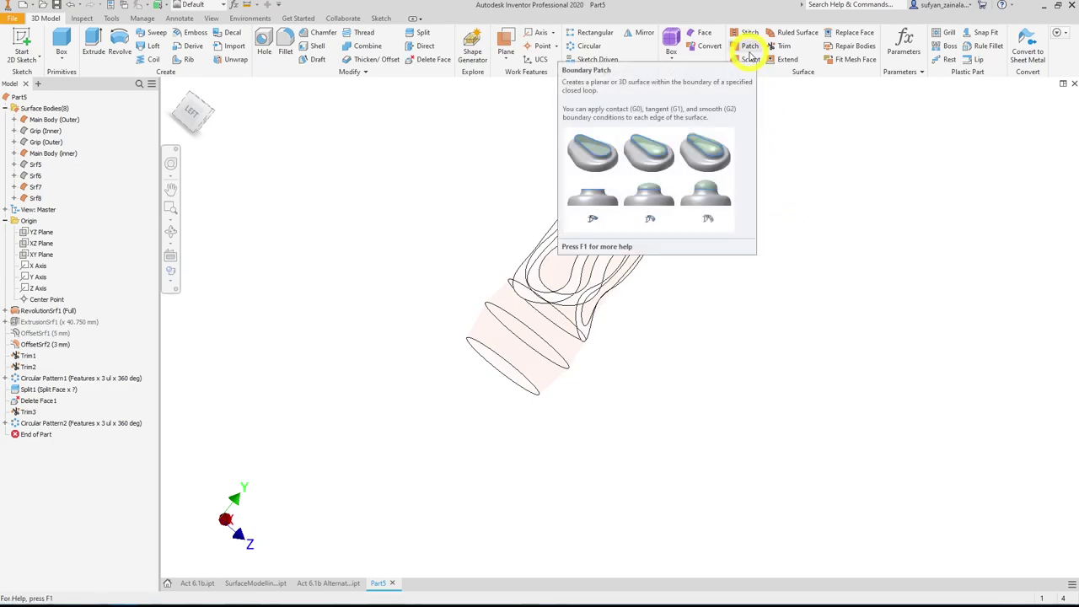
# - Close the bottle's open bottom with a Boundary Patch on the circular bottom edge of the main body
pyautogui.keyDown('shift'); pyautogui.moveTo(718, 292); pyautogui.dragTo(751, 258, button='middle'); pyautogui.keyUp('shift')
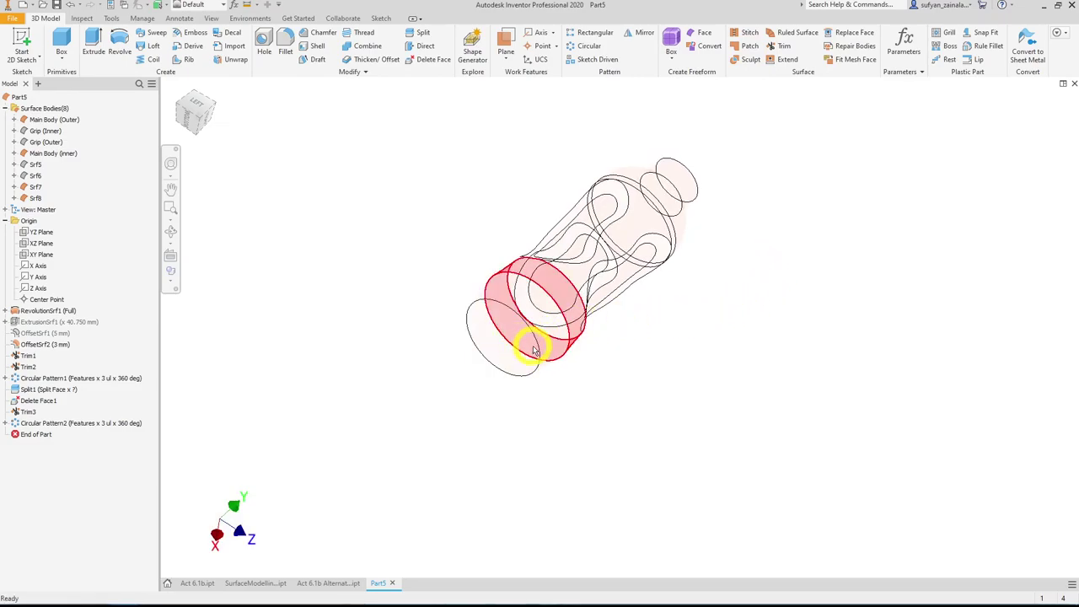
pyautogui.click(538, 355)
pyautogui.moveTo(689, 414)
pyautogui.keyDown('shift'); pyautogui.mouseDown(button='middle')
pyautogui.moveTo(681, 403)
pyautogui.moveTo(708, 380)
pyautogui.moveTo(683, 414)
pyautogui.mouseUp(button='middle'); pyautogui.keyUp('shift')
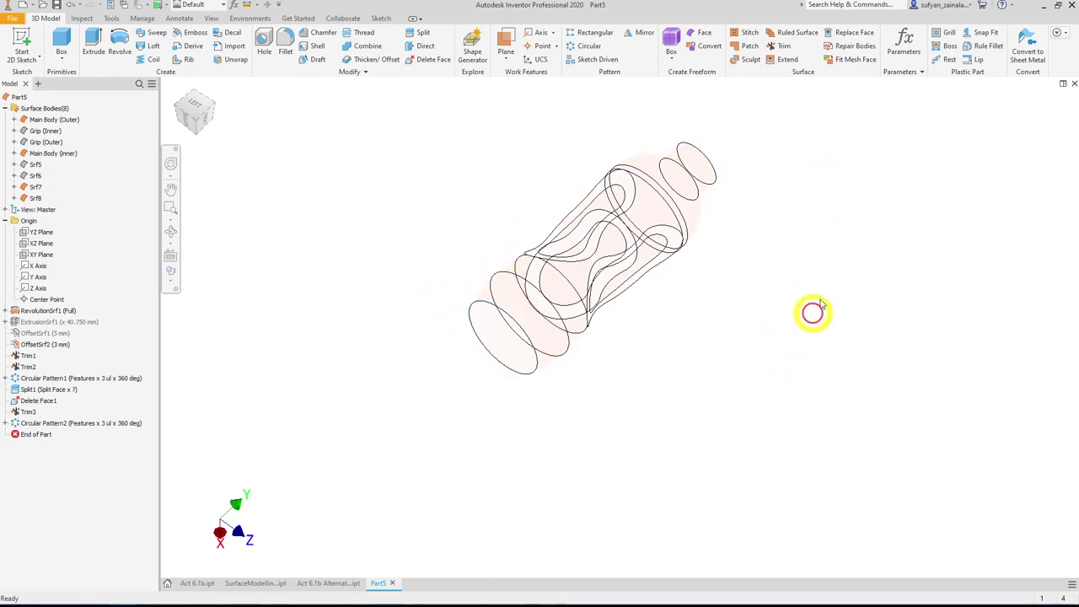
pyautogui.click(788, 202)
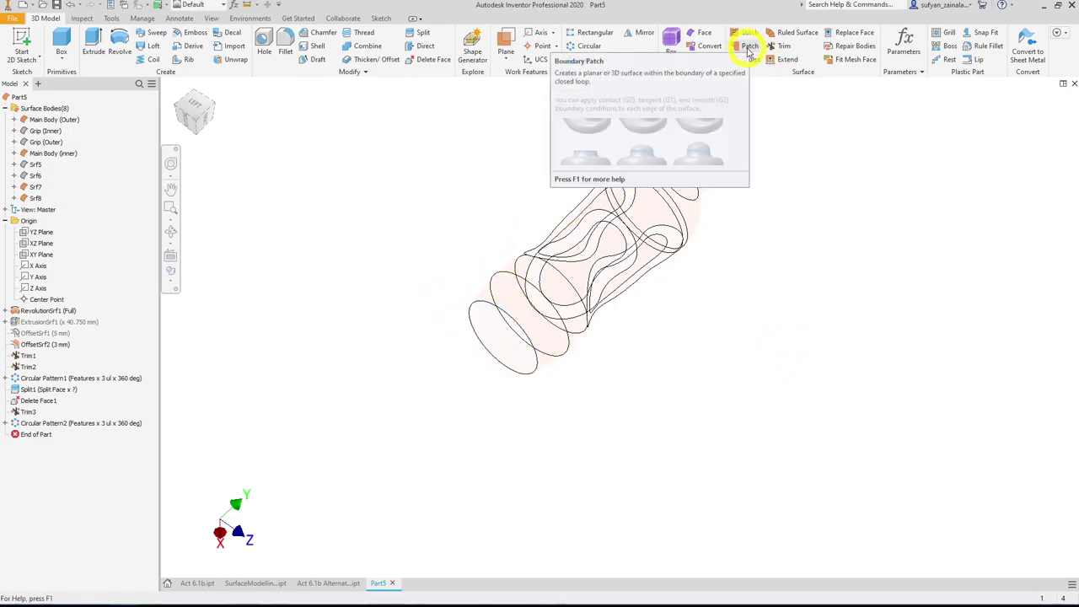
pyautogui.click(748, 47)
pyautogui.click(578, 371)
pyautogui.click(539, 367)
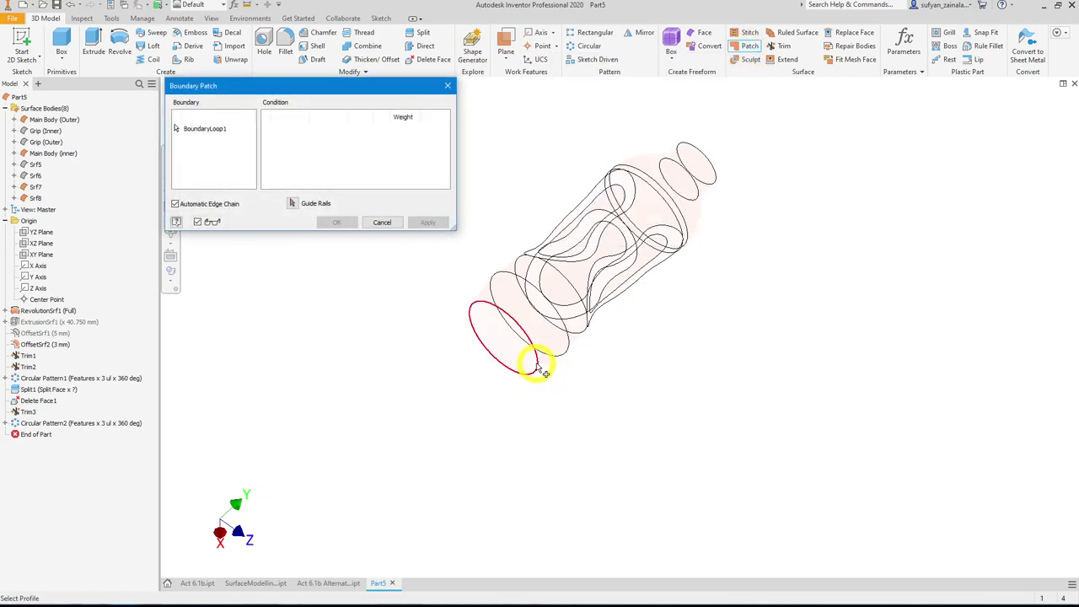
pyautogui.click(540, 366)
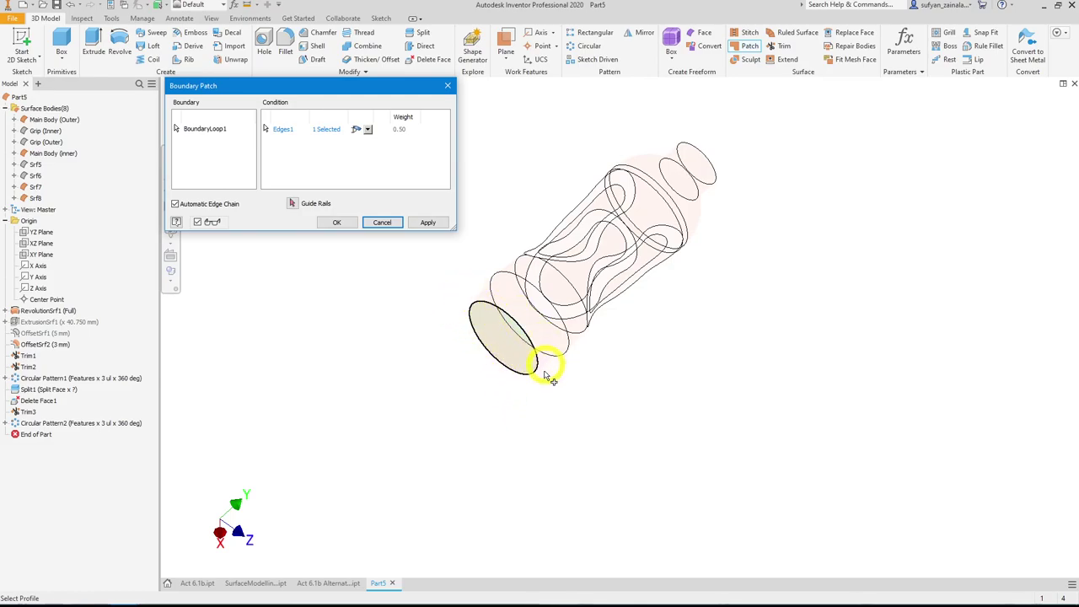
pyautogui.click(336, 223)
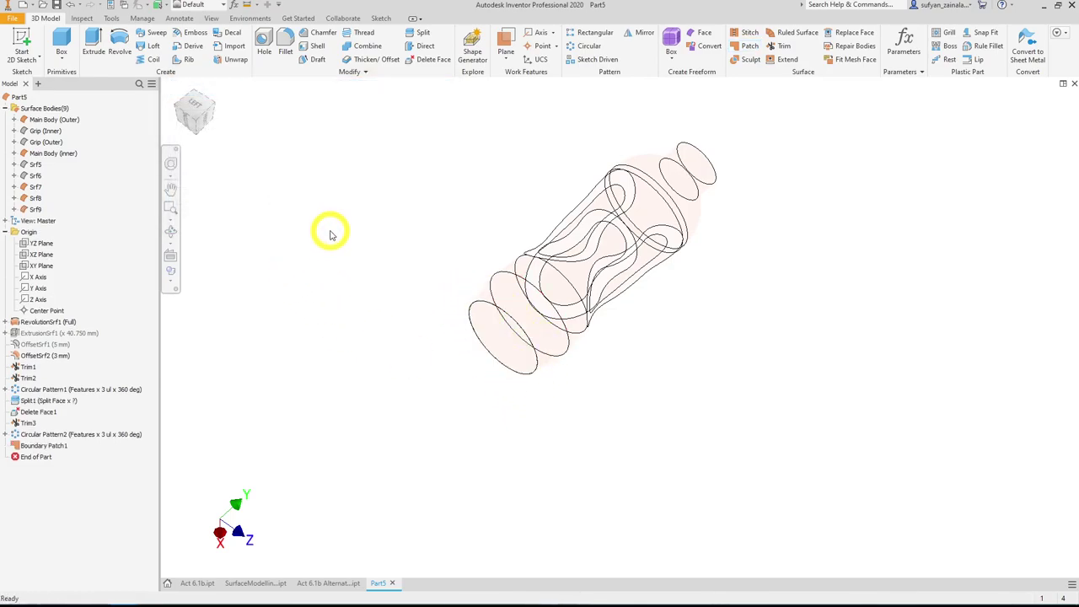
pyautogui.hotkey('ctrl', 'z')
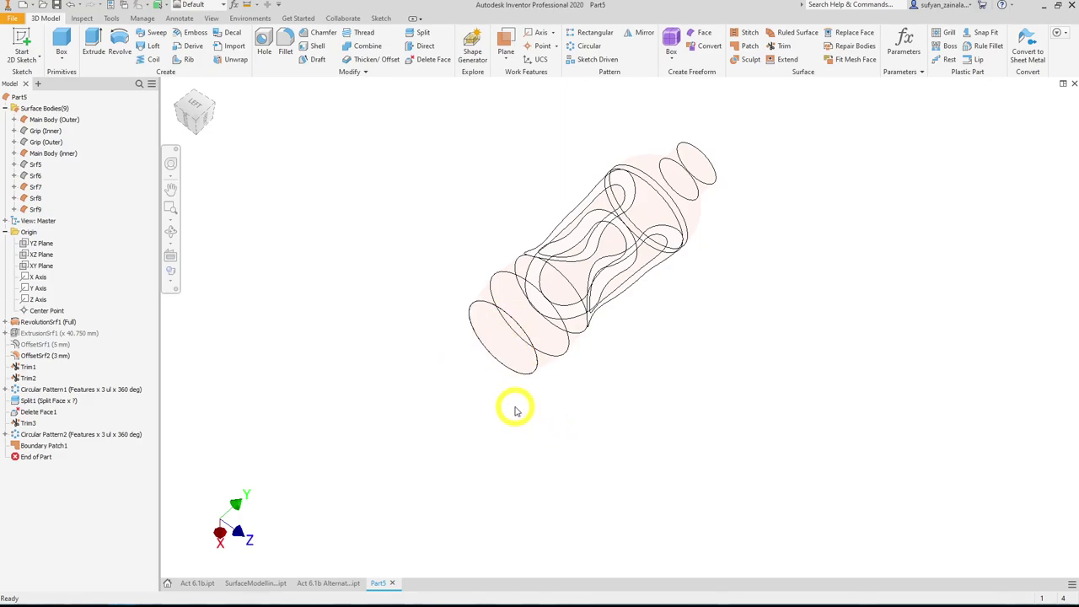
# - Rename the surface body of the bottom patch, Srf9, to Base
pyautogui.click(46, 445)
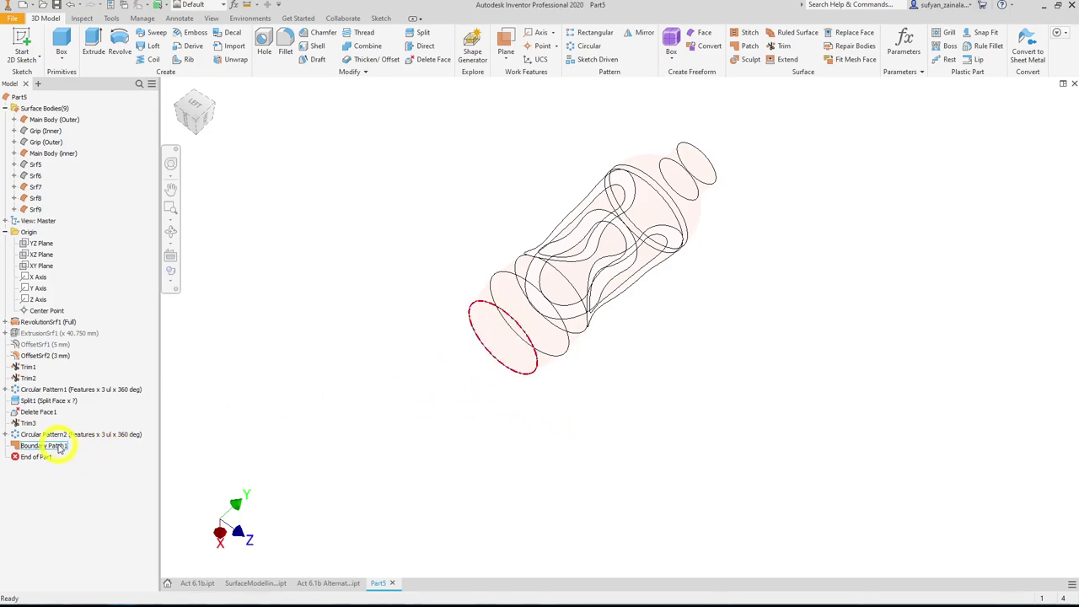
pyautogui.click(38, 447)
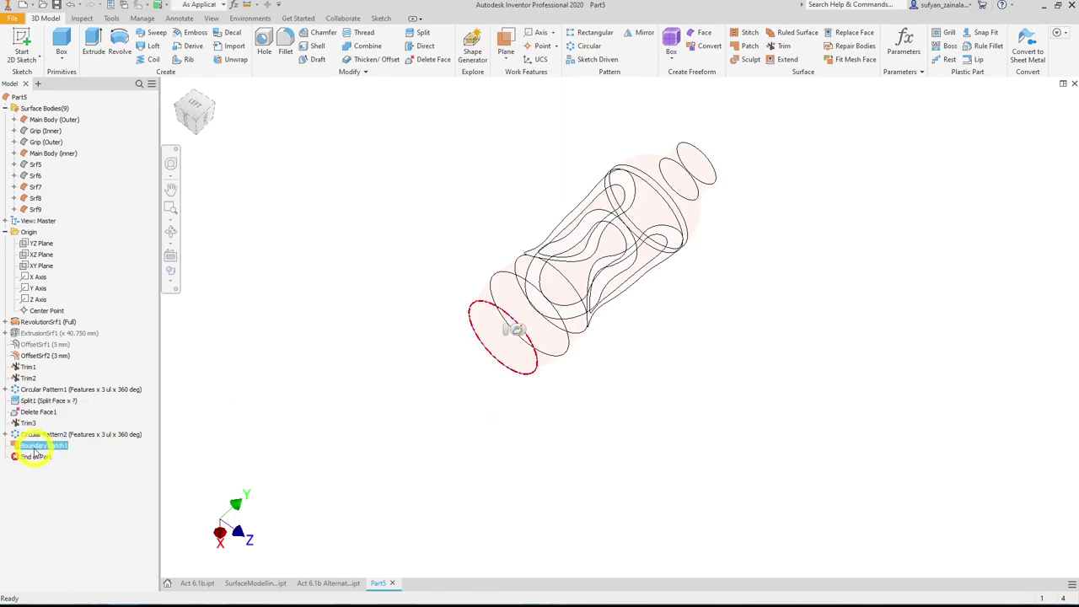
pyautogui.click(118, 265)
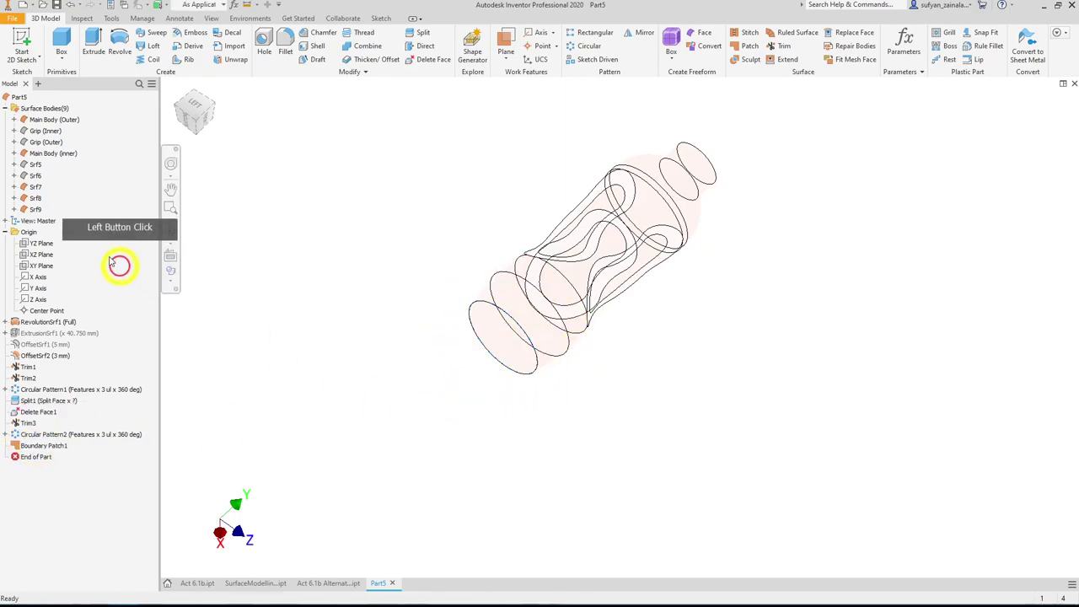
pyautogui.click(35, 209)
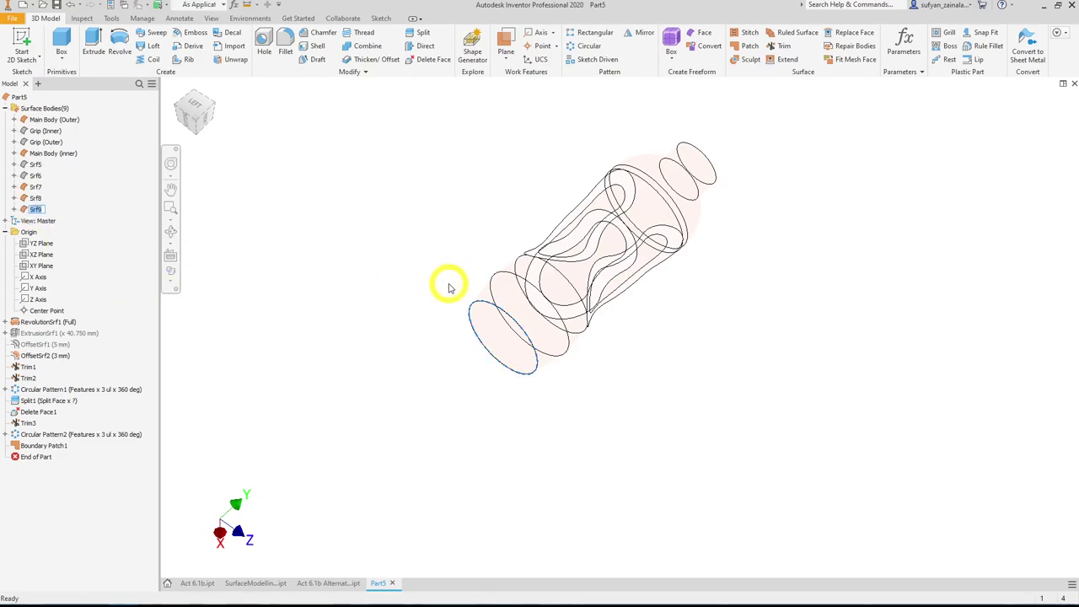
pyautogui.write('BASE')
pyautogui.press('Return')
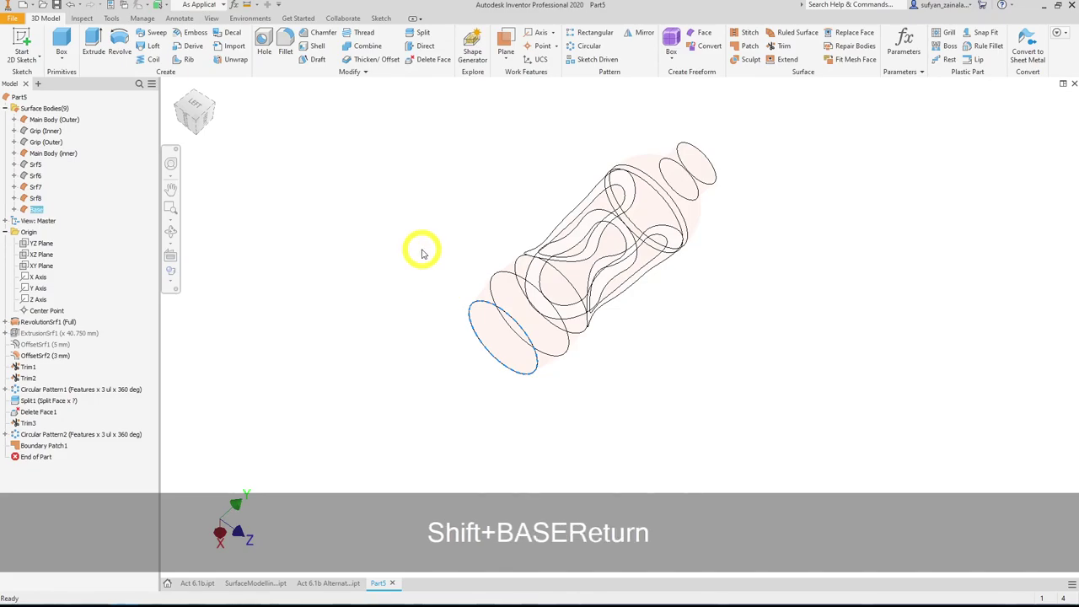
pyautogui.click(336, 226)
# - Set up a Boundary Patch for one grip using the outer body's opening loop and the inner grip surface's edge loop
pyautogui.keyDown('shift'); pyautogui.moveTo(860, 392); pyautogui.dragTo(807, 301, button='middle'); pyautogui.keyUp('shift')
pyautogui.scroll(3, 551, 236)
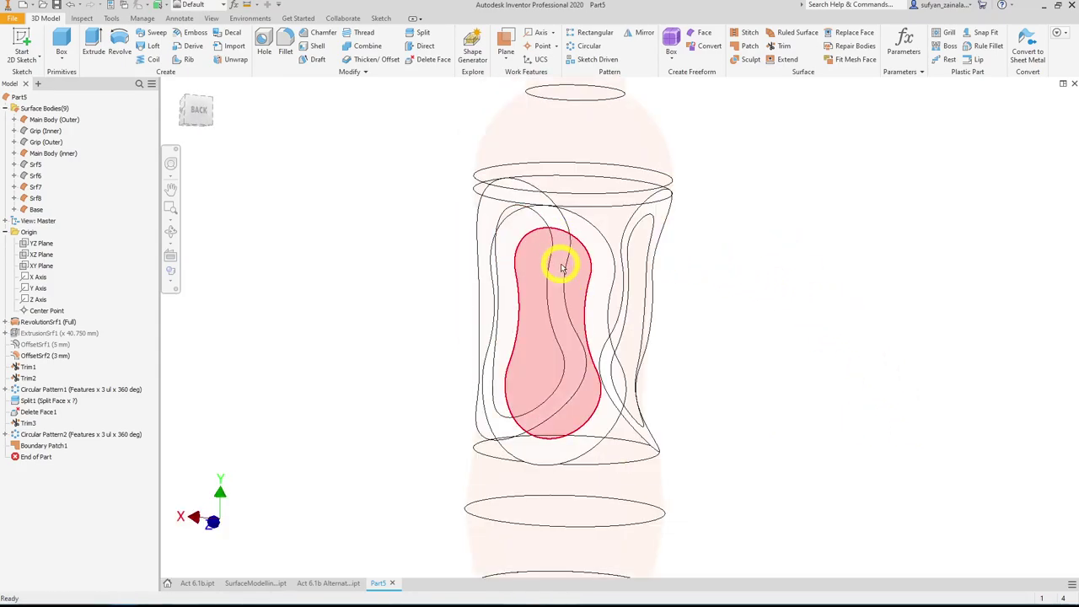
pyautogui.keyDown('shift'); pyautogui.moveTo(542, 445); pyautogui.dragTo(590, 410, button='middle'); pyautogui.keyUp('shift')
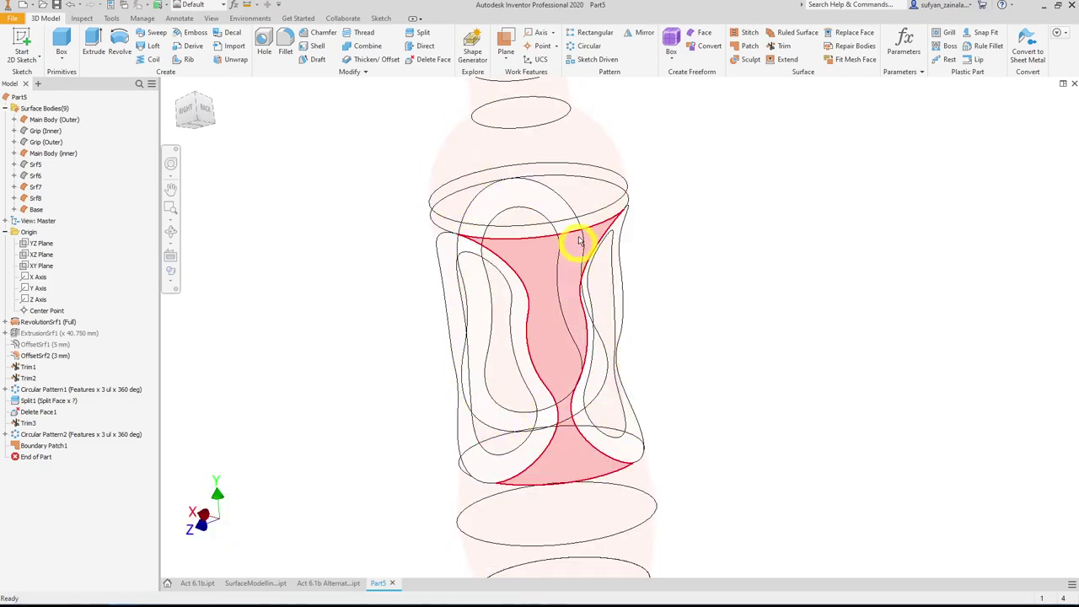
pyautogui.moveTo(494, 200)
pyautogui.keyDown('shift'); pyautogui.mouseDown(button='middle')
pyautogui.moveTo(526, 248)
pyautogui.moveTo(511, 258)
pyautogui.moveTo(533, 274)
pyautogui.moveTo(500, 205)
pyautogui.mouseUp(button='middle'); pyautogui.keyUp('shift')
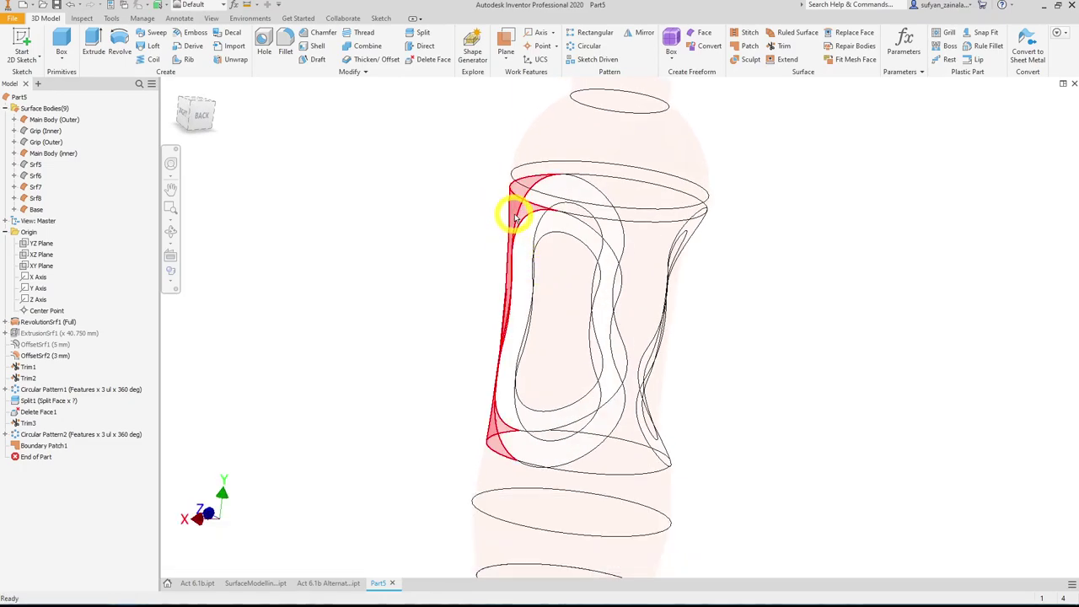
pyautogui.keyDown('shift'); pyautogui.moveTo(830, 304); pyautogui.dragTo(835, 246, button='middle'); pyautogui.keyUp('shift')
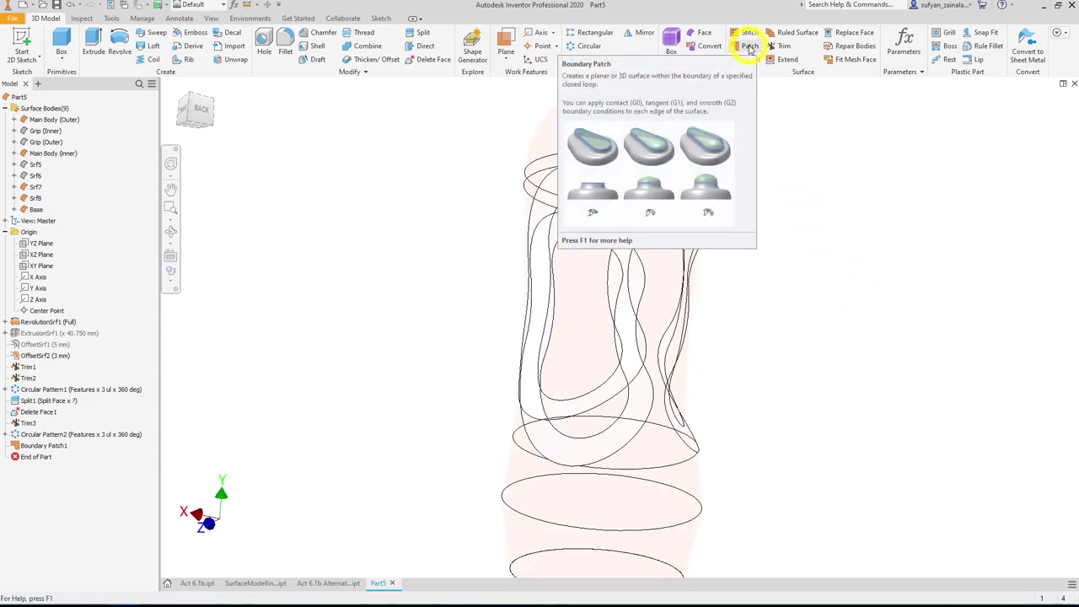
pyautogui.click(750, 48)
pyautogui.click(819, 260)
pyautogui.moveTo(819, 261); pyautogui.dragTo(857, 299, button='middle')
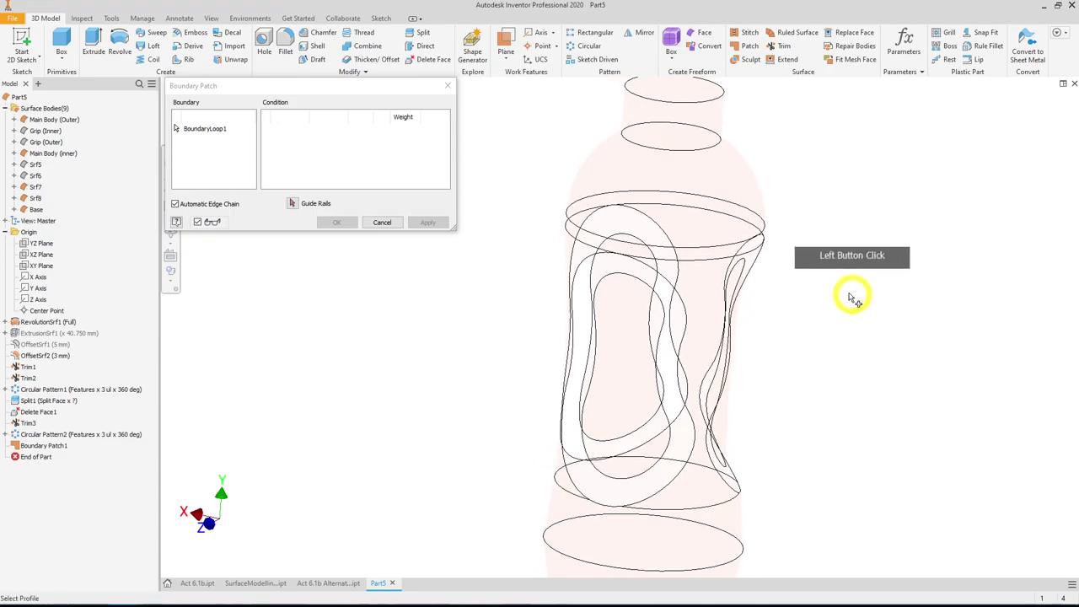
pyautogui.click(668, 239)
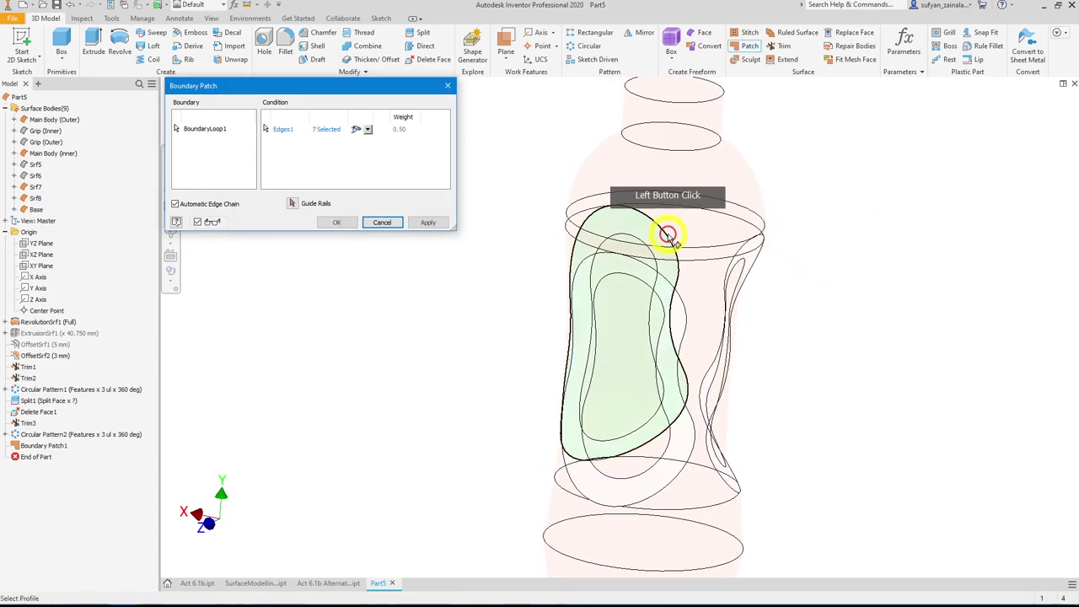
pyautogui.click(646, 243)
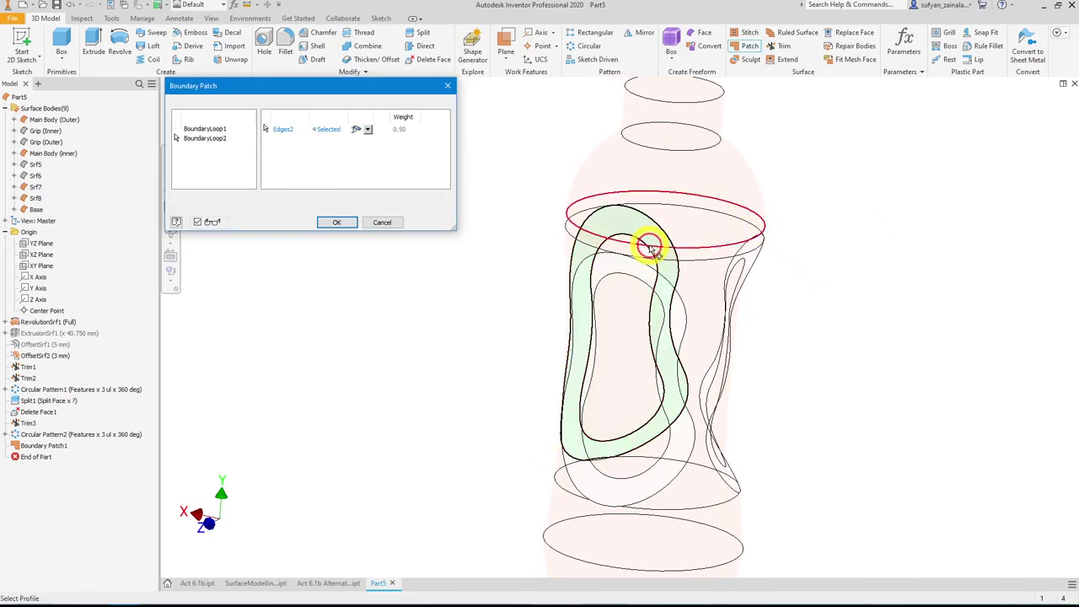
pyautogui.keyDown('shift'); pyautogui.moveTo(831, 357); pyautogui.dragTo(714, 362, button='middle'); pyautogui.keyUp('shift')
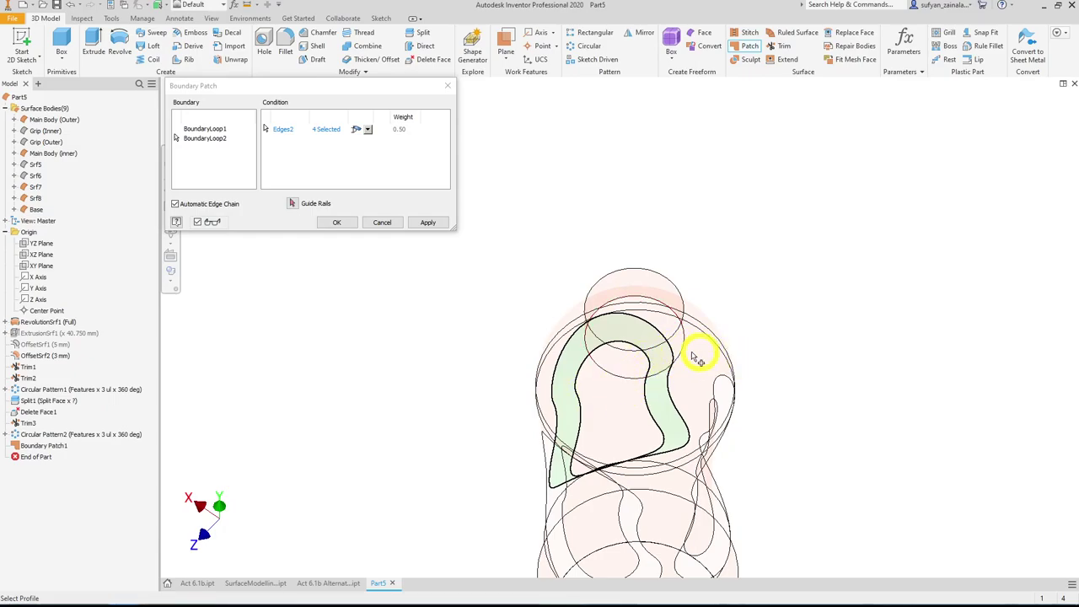
pyautogui.moveTo(753, 403); pyautogui.dragTo(723, 364, button='middle')
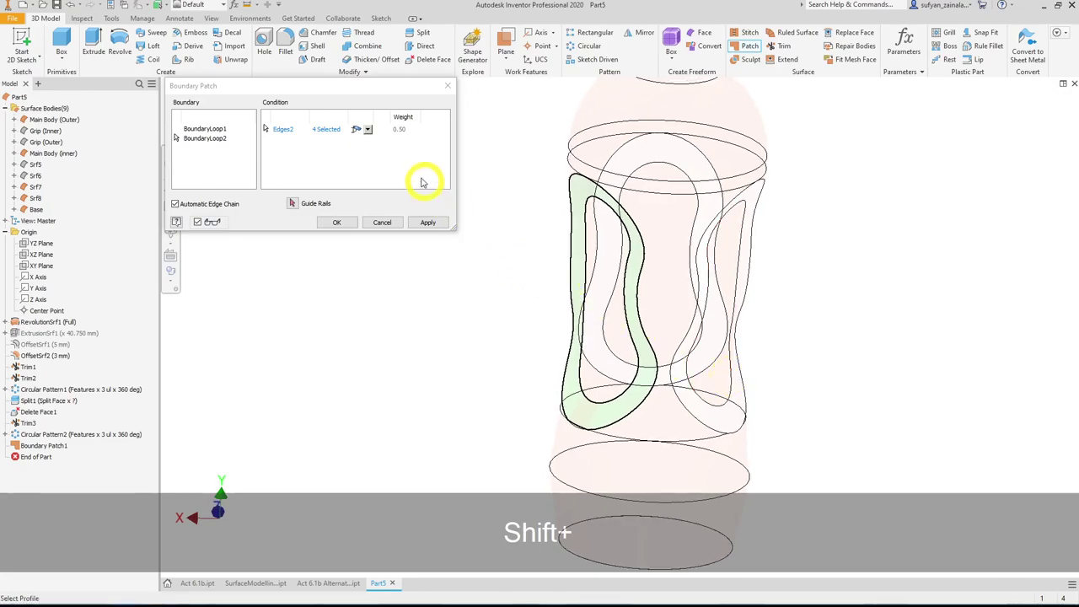
# - Check the boundary patch note in the PDF drawing, then create the patch with Tangent Condition on the inner loop Edges2
pyautogui.click(368, 131)
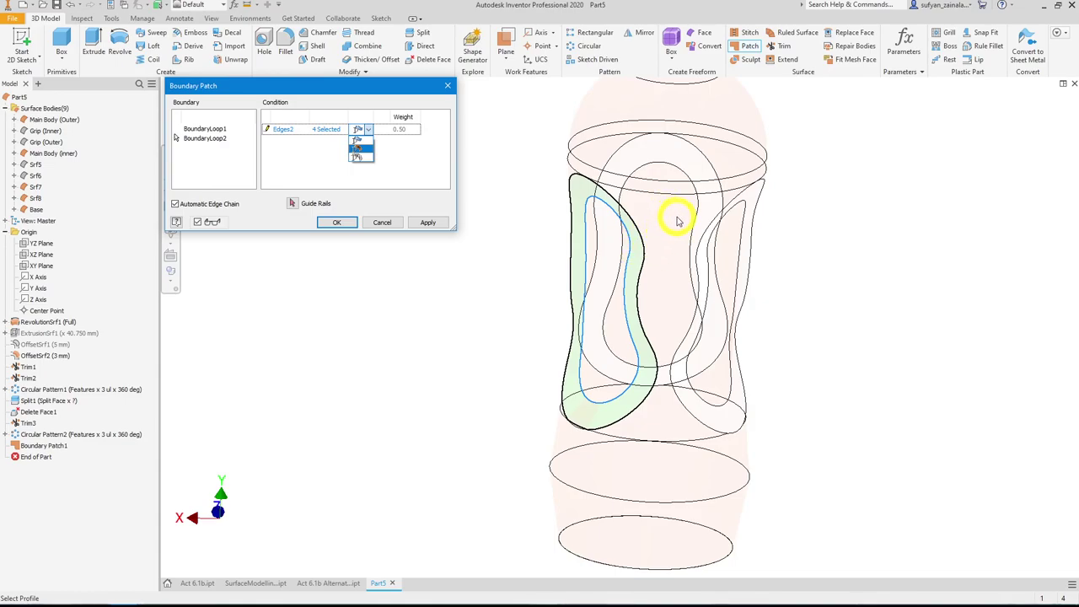
pyautogui.hotkey('alt', 'Tab')
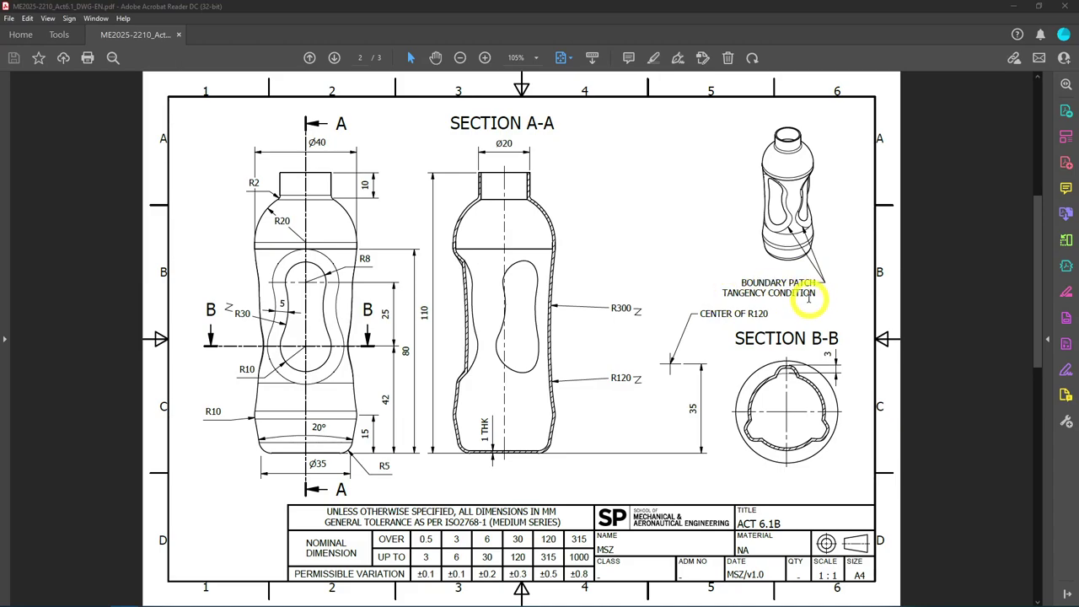
pyautogui.hotkey('alt', 'Tab')
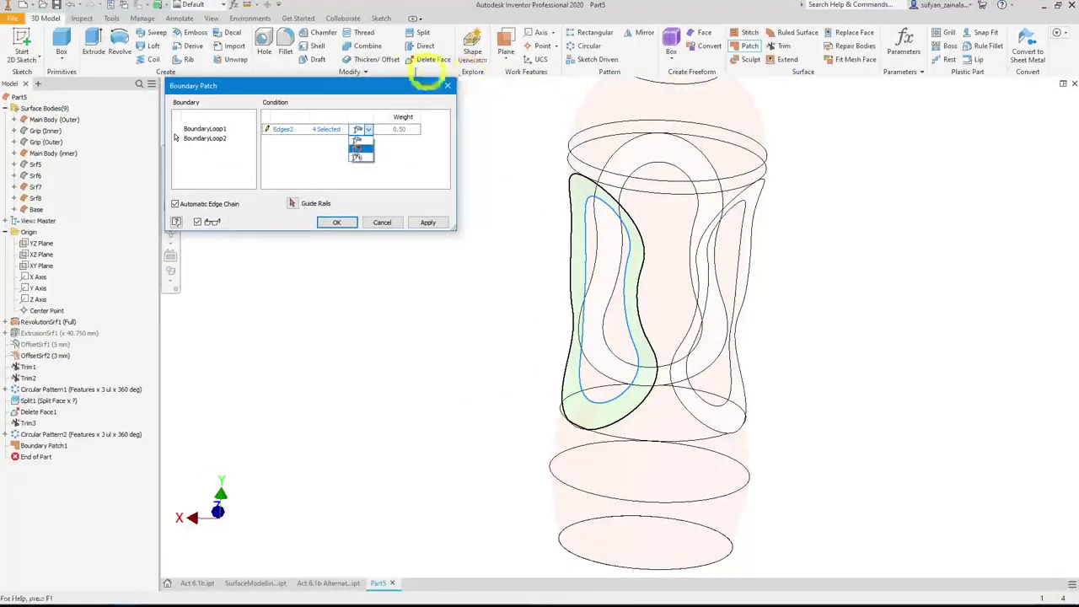
pyautogui.click(363, 148)
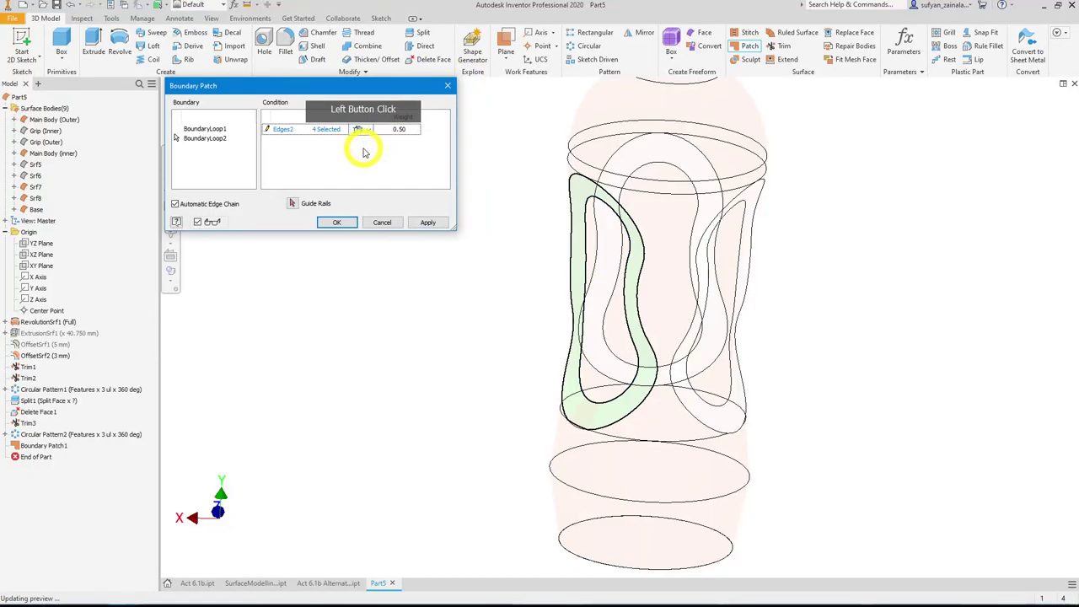
pyautogui.click(341, 221)
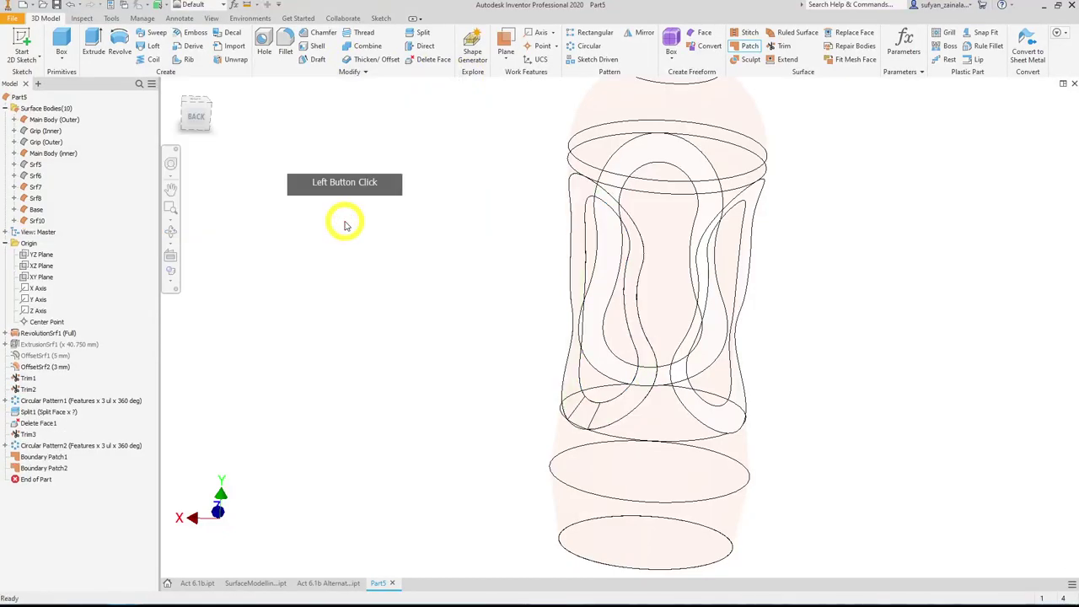
# - Create a Boundary Patch between the outer and inner edge loops of the second grip, with Tangent Condition on the inner loop
pyautogui.click(749, 45)
pyautogui.click(750, 195)
pyautogui.keyDown('shift'); pyautogui.moveTo(801, 236); pyautogui.dragTo(780, 228, button='middle'); pyautogui.keyUp('shift')
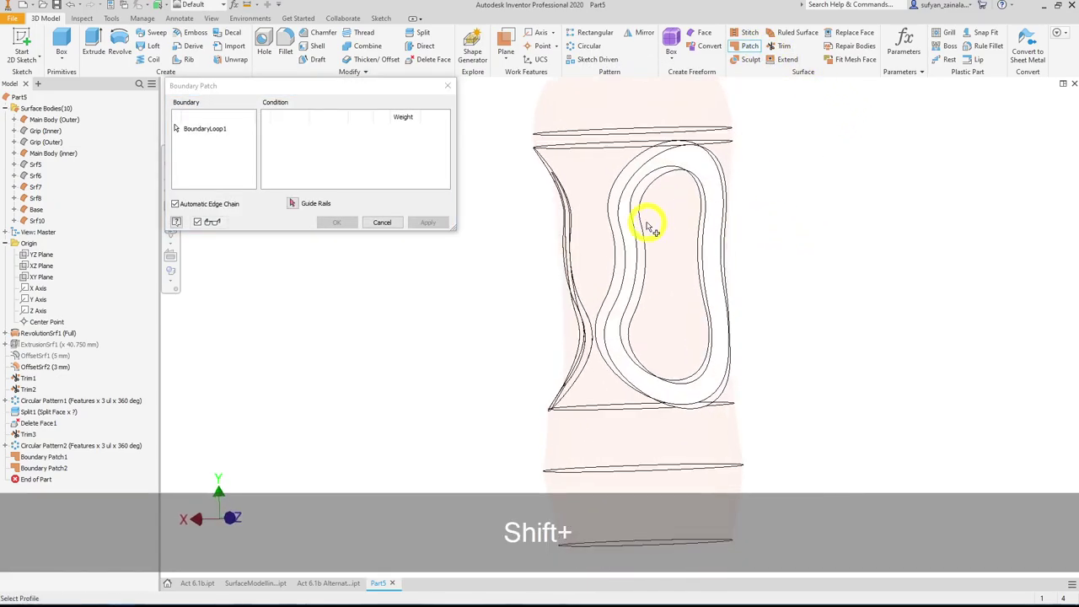
pyautogui.click(688, 243)
pyautogui.keyDown('shift'); pyautogui.moveTo(688, 243); pyautogui.dragTo(563, 419, button='middle'); pyautogui.keyUp('shift')
pyautogui.click(569, 413)
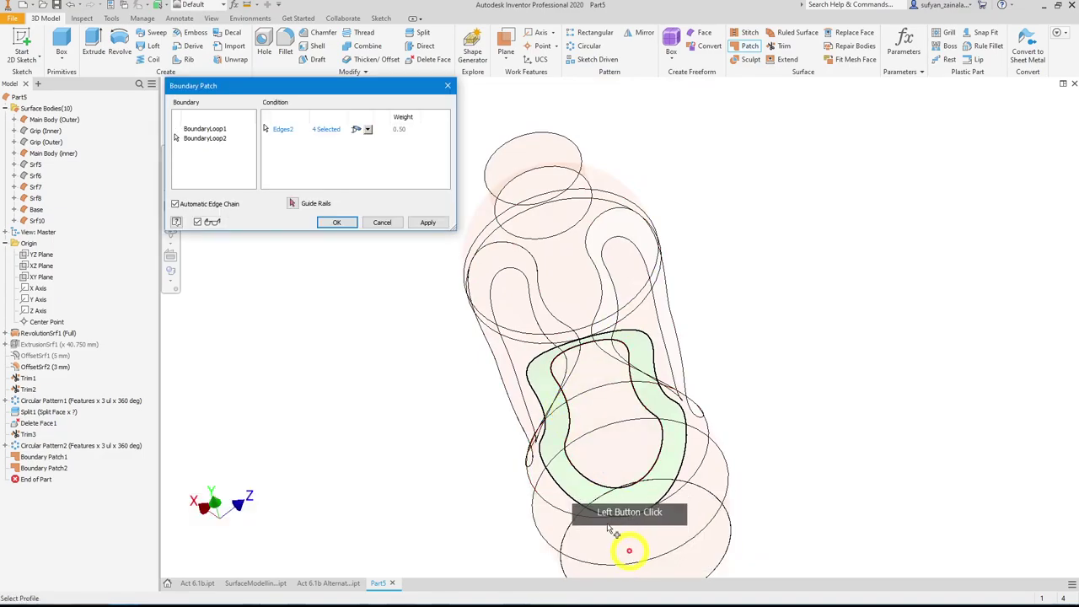
pyautogui.click(367, 129)
pyautogui.click(361, 149)
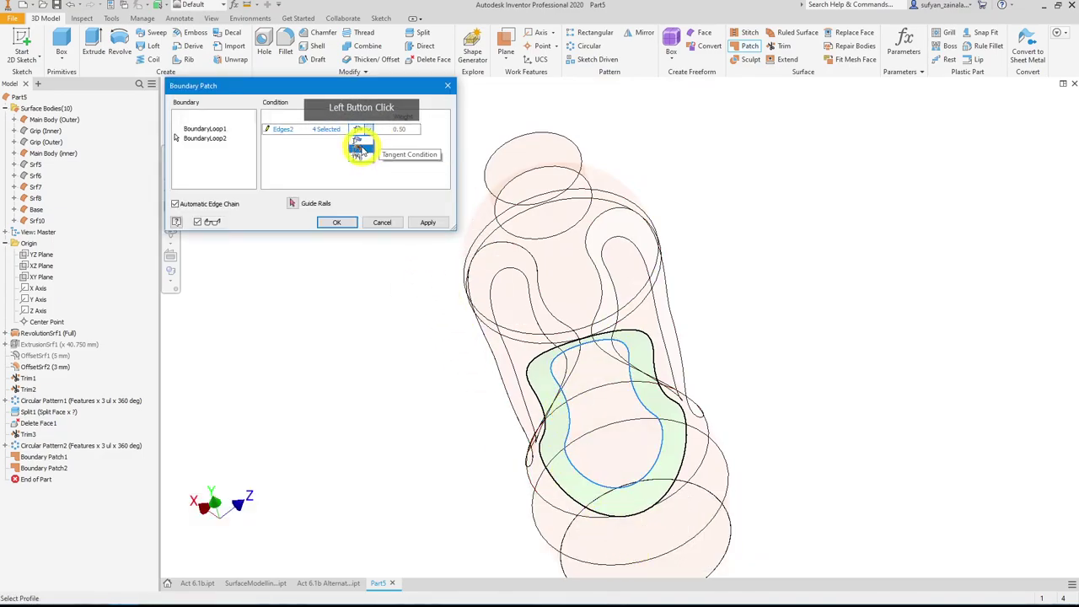
pyautogui.click(348, 226)
# - Patch the gap between the third grip's outer and inner edge loops, applying Tangent Condition to the inner loop
pyautogui.click(863, 241)
pyautogui.keyDown('shift'); pyautogui.moveTo(863, 241); pyautogui.dragTo(763, 211, button='middle'); pyautogui.keyUp('shift')
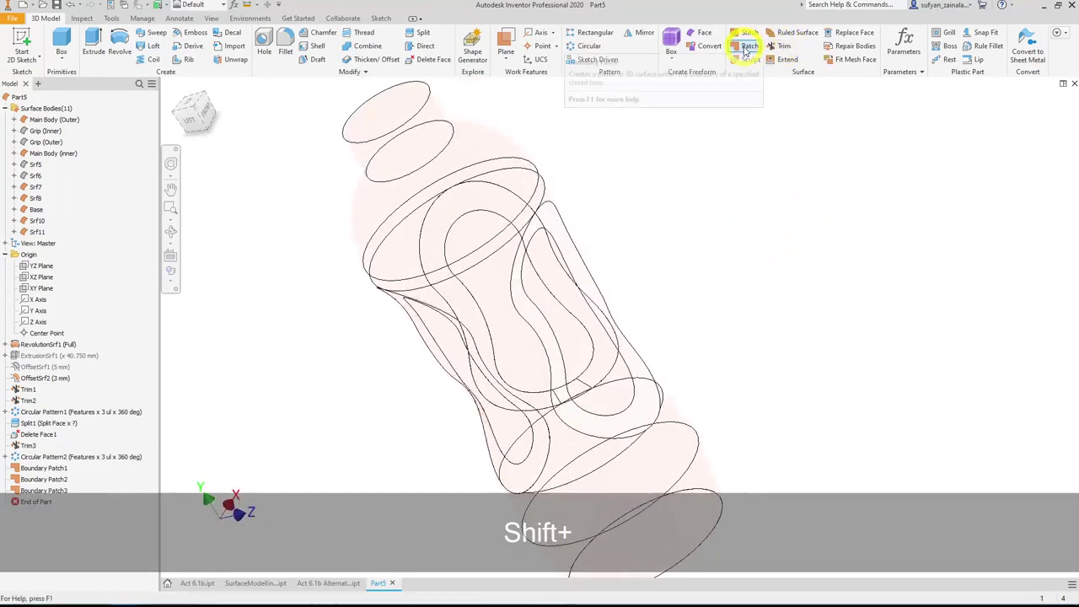
pyautogui.click(749, 46)
pyautogui.click(558, 212)
pyautogui.click(548, 239)
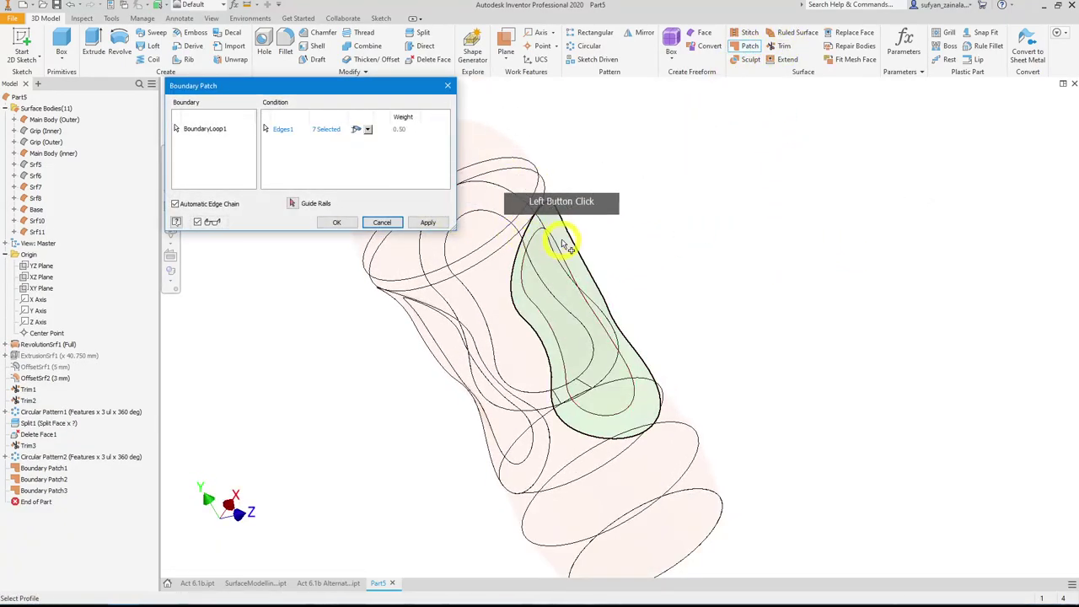
pyautogui.click(382, 141)
pyautogui.click(370, 129)
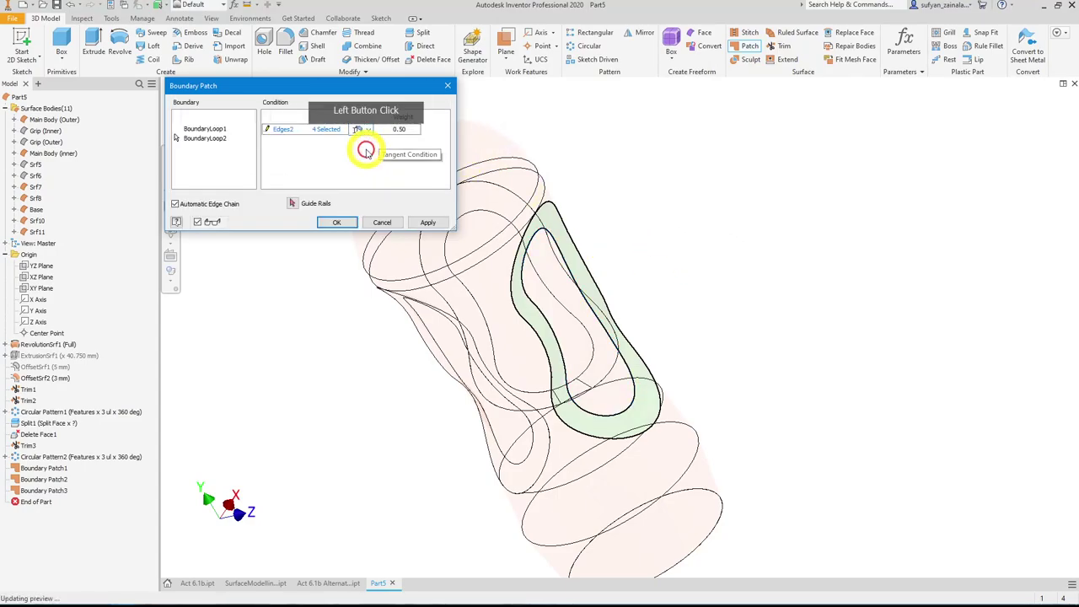
pyautogui.click(365, 153)
pyautogui.click(353, 223)
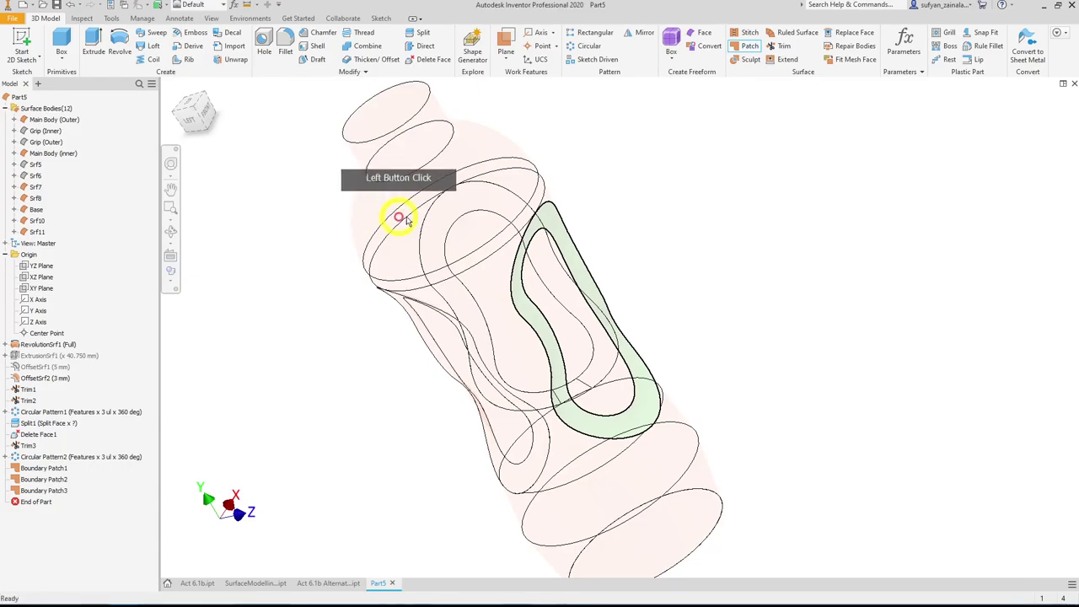
pyautogui.click(694, 210)
pyautogui.keyDown('shift'); pyautogui.moveTo(693, 210); pyautogui.dragTo(683, 154, button='middle'); pyautogui.keyUp('shift')
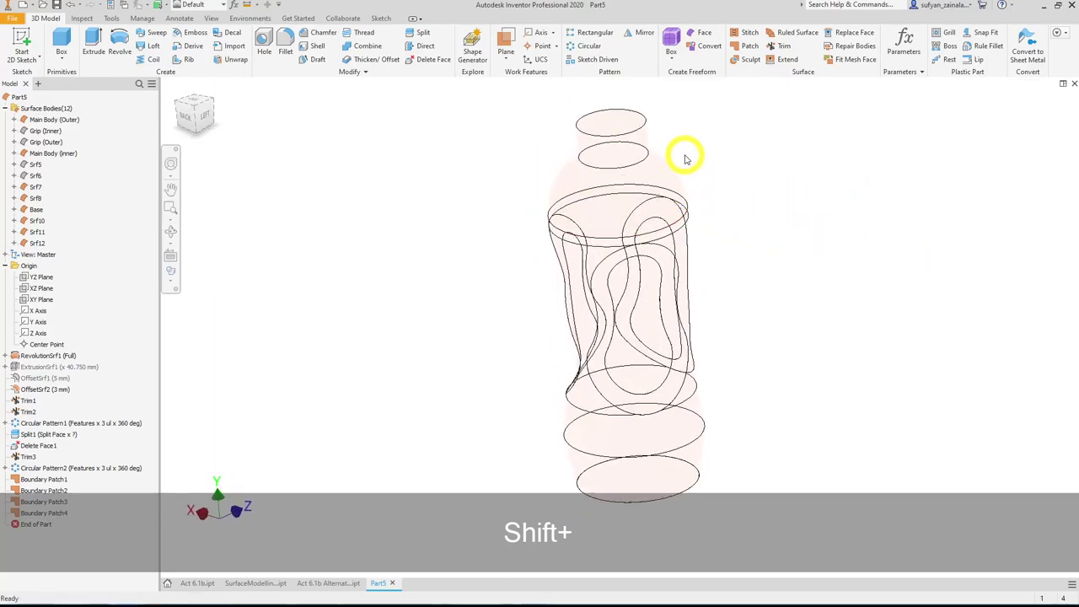
pyautogui.click(648, 156)
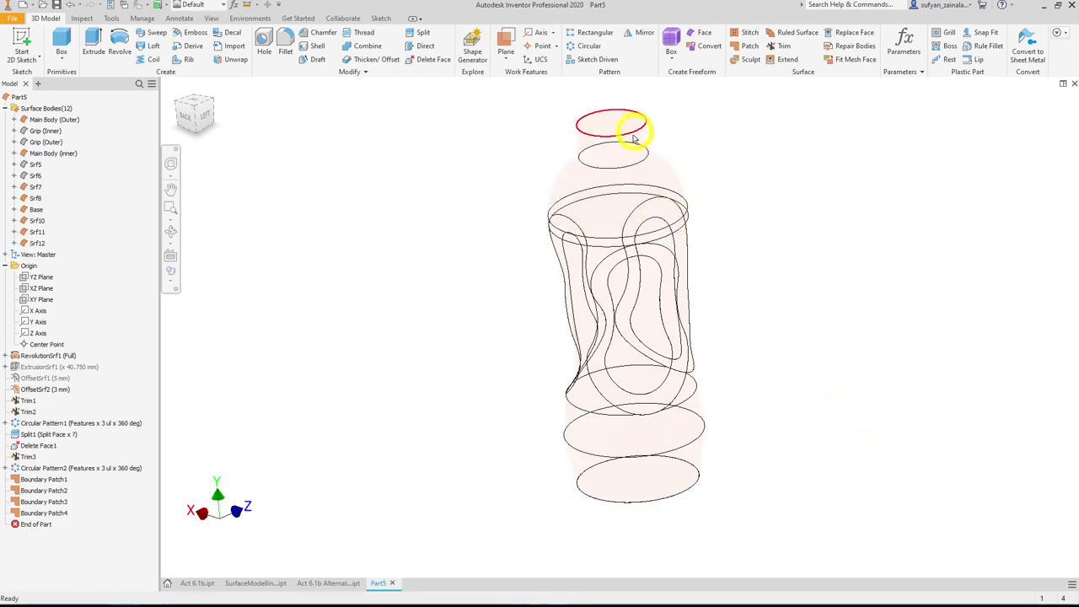
pyautogui.click(615, 192)
pyautogui.click(645, 268)
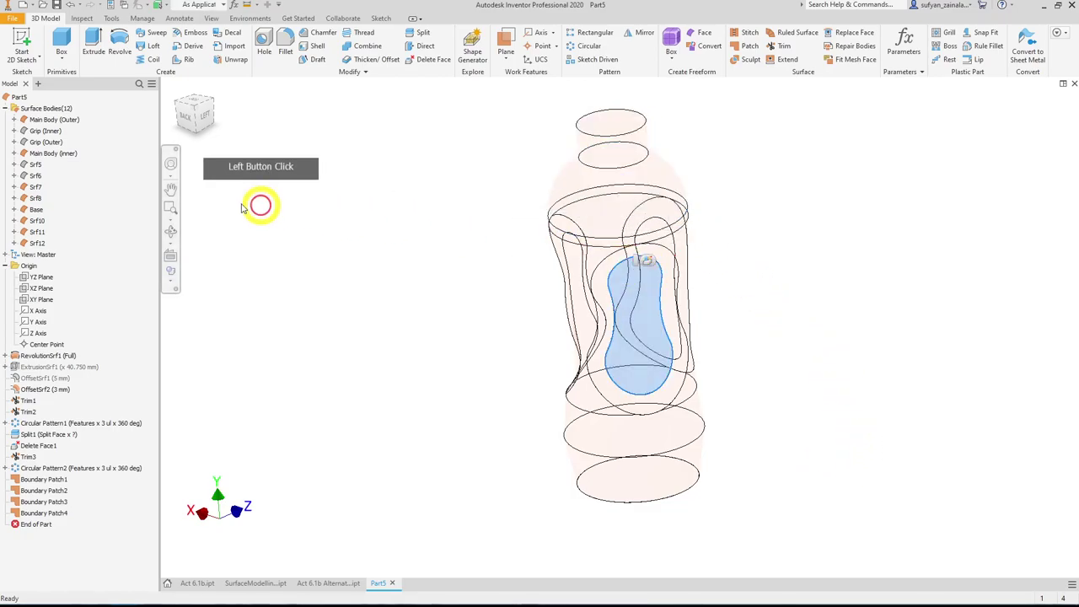
pyautogui.click(51, 118)
pyautogui.click(46, 131)
pyautogui.press('Escape')
pyautogui.click(393, 268)
pyautogui.click(401, 290)
pyautogui.click(781, 242)
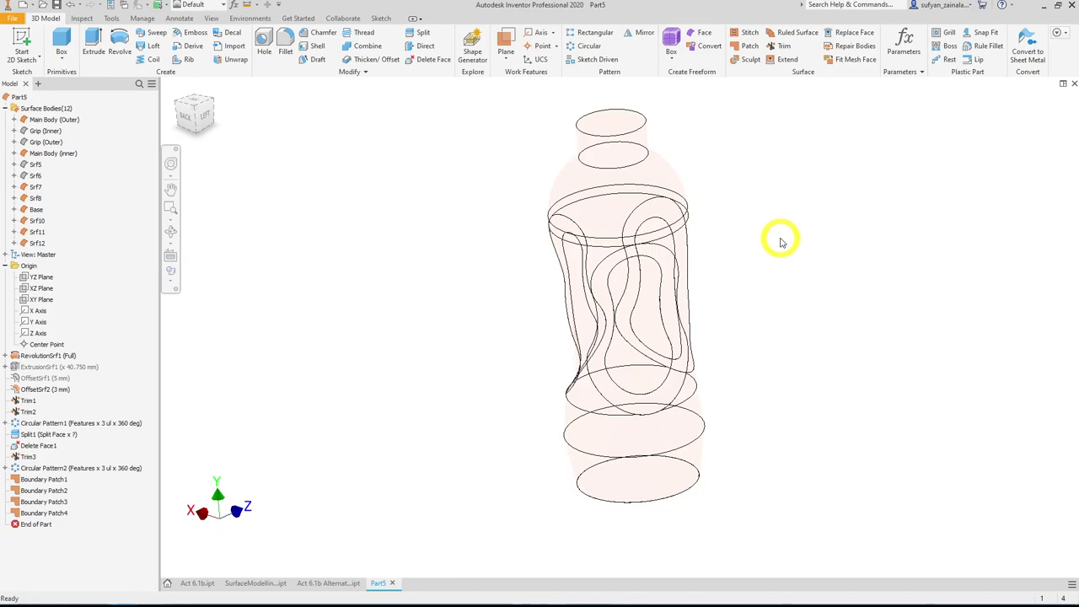
pyautogui.click(747, 33)
pyautogui.click(615, 145)
pyautogui.click(631, 211)
pyautogui.click(633, 229)
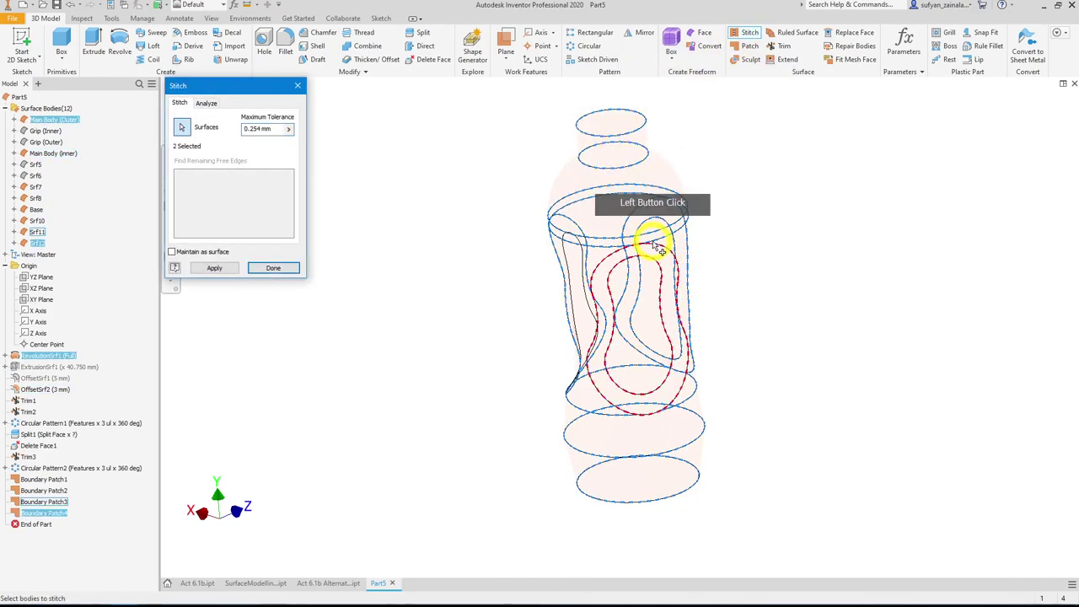
pyautogui.click(655, 258)
pyautogui.click(647, 263)
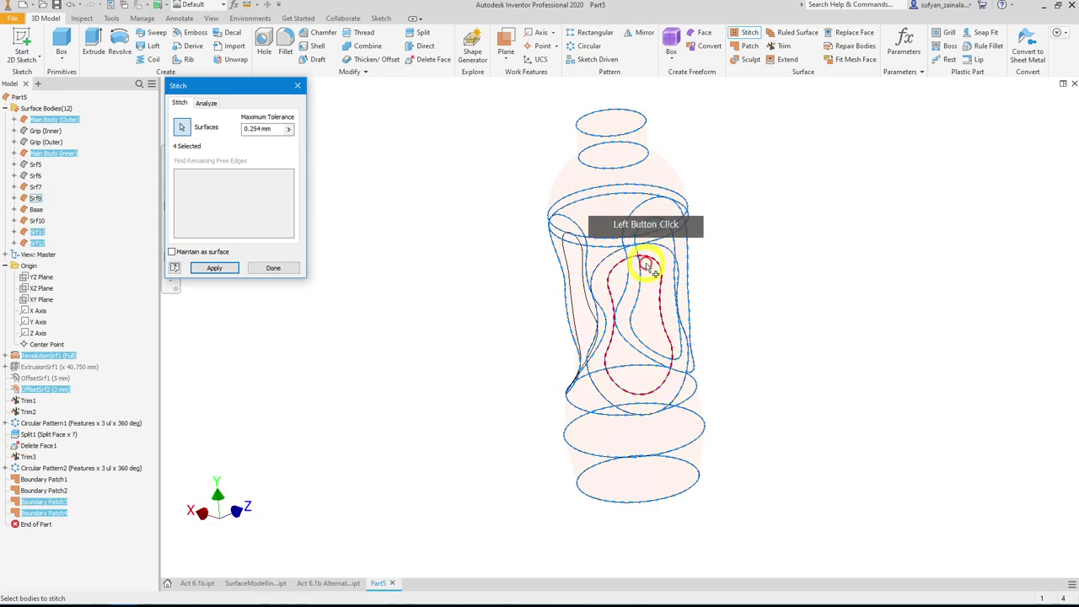
pyautogui.click(591, 257)
pyautogui.click(582, 244)
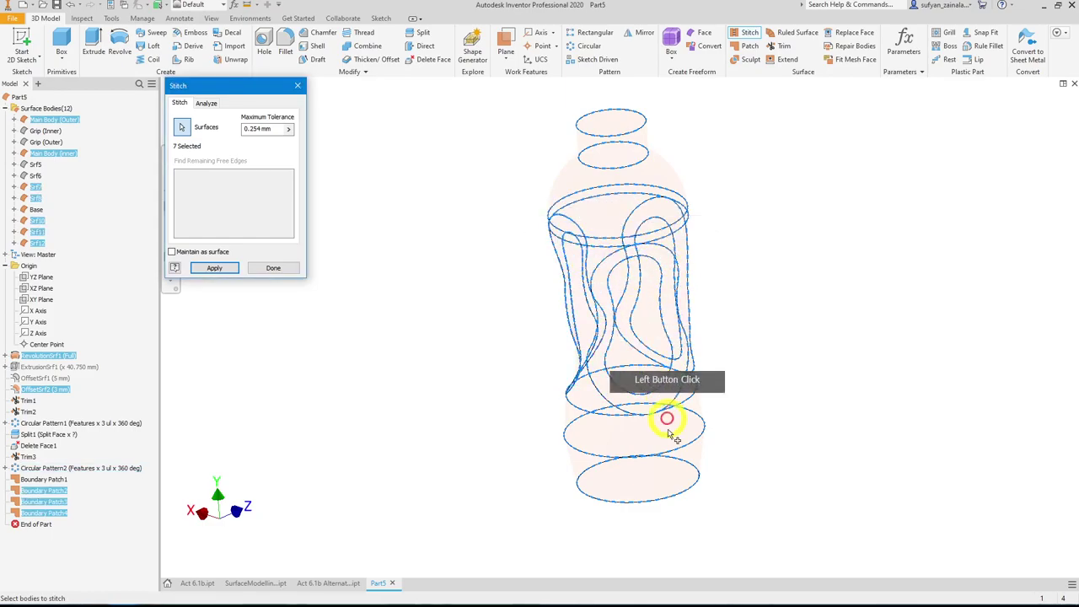
pyautogui.click(628, 493)
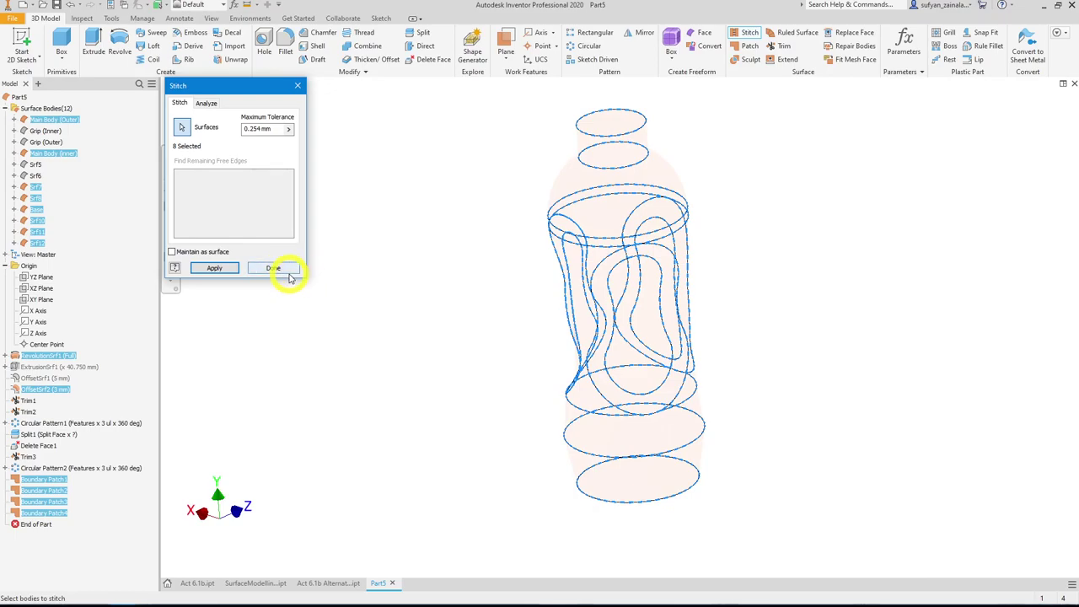
pyautogui.click(278, 269)
# - Stitch the outer main body, the three inner grip surfaces, the three grip patches and the base into a single solid
pyautogui.click(749, 34)
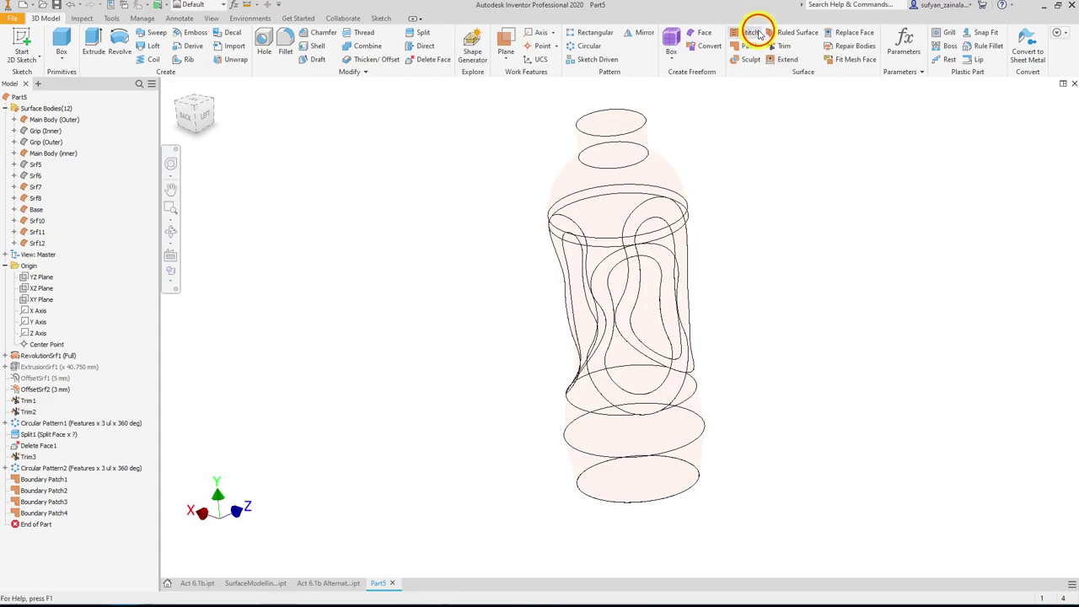
pyautogui.click(624, 127)
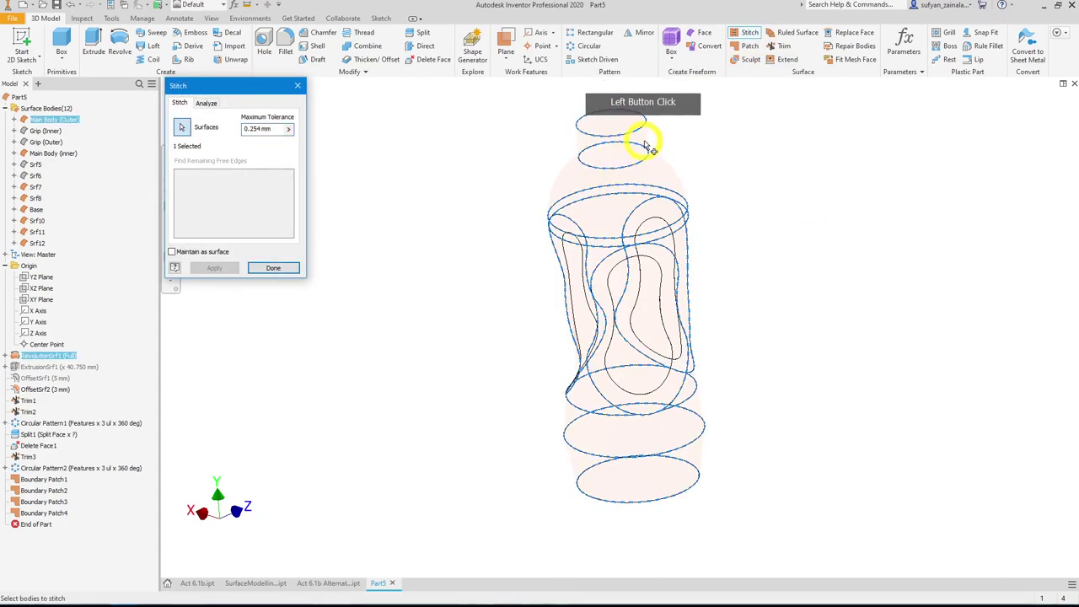
pyautogui.click(644, 215)
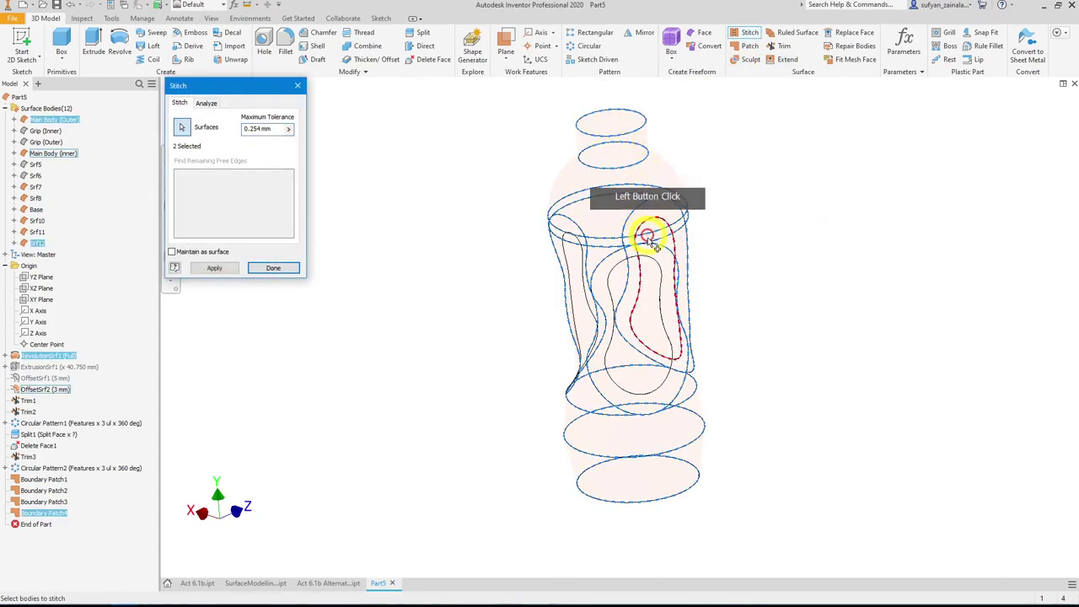
pyautogui.click(670, 266)
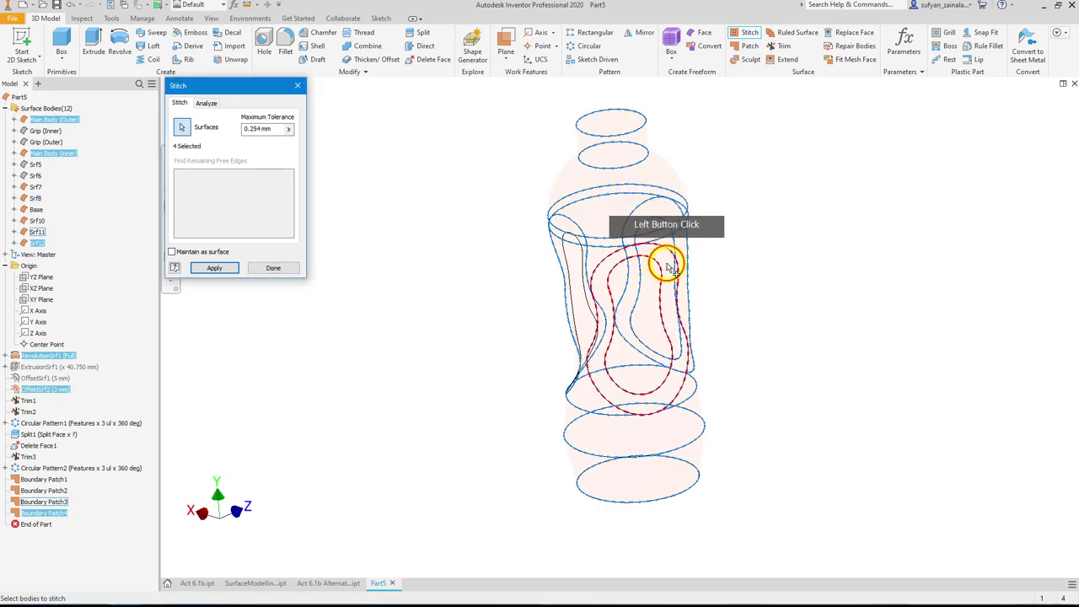
pyautogui.click(647, 278)
pyautogui.click(556, 257)
pyautogui.click(567, 248)
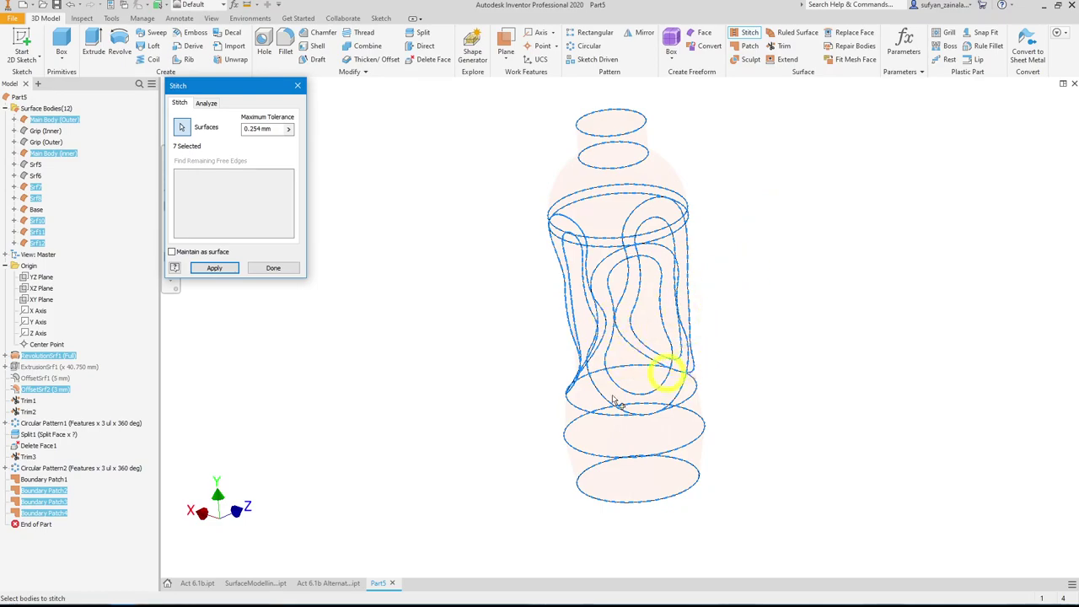
pyautogui.click(639, 496)
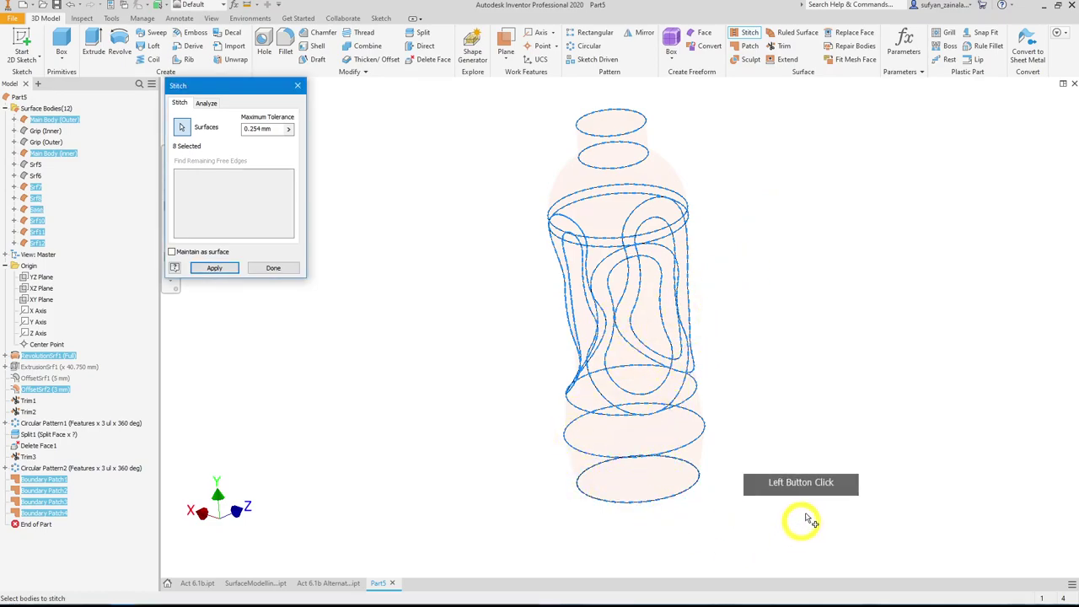
pyautogui.click(215, 268)
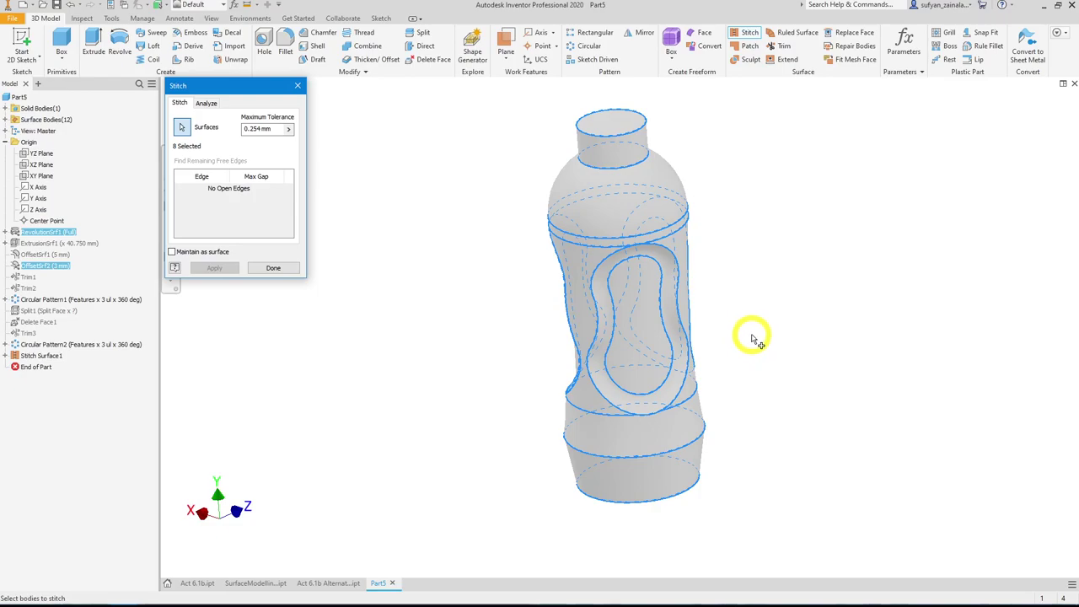
pyautogui.keyDown('shift'); pyautogui.moveTo(741, 308); pyautogui.dragTo(677, 344, button='middle'); pyautogui.keyUp('shift')
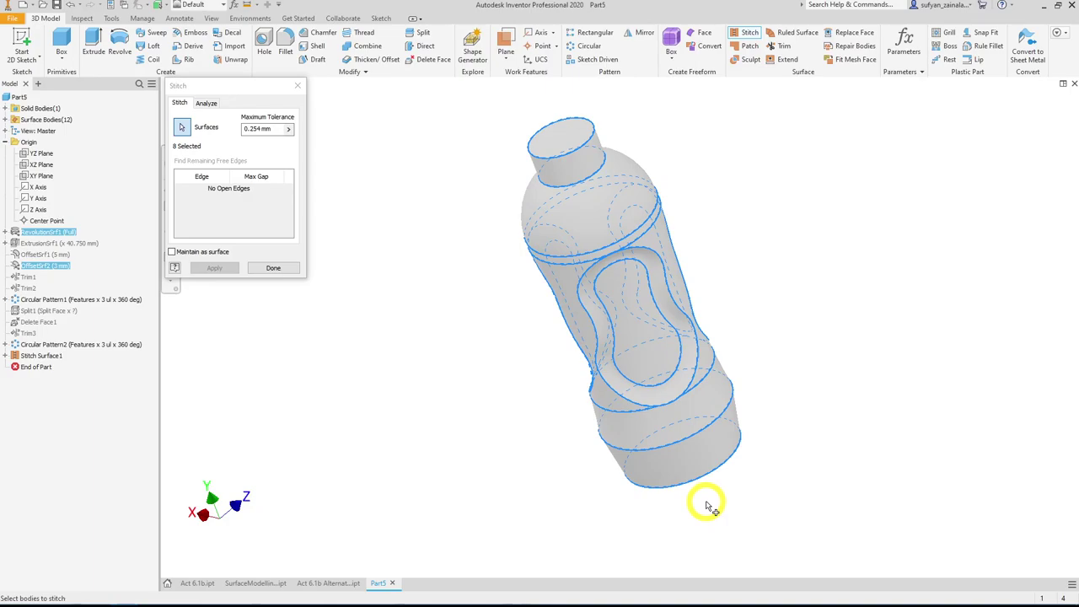
pyautogui.keyDown('shift'); pyautogui.moveTo(711, 501); pyautogui.dragTo(733, 396, button='middle'); pyautogui.keyUp('shift')
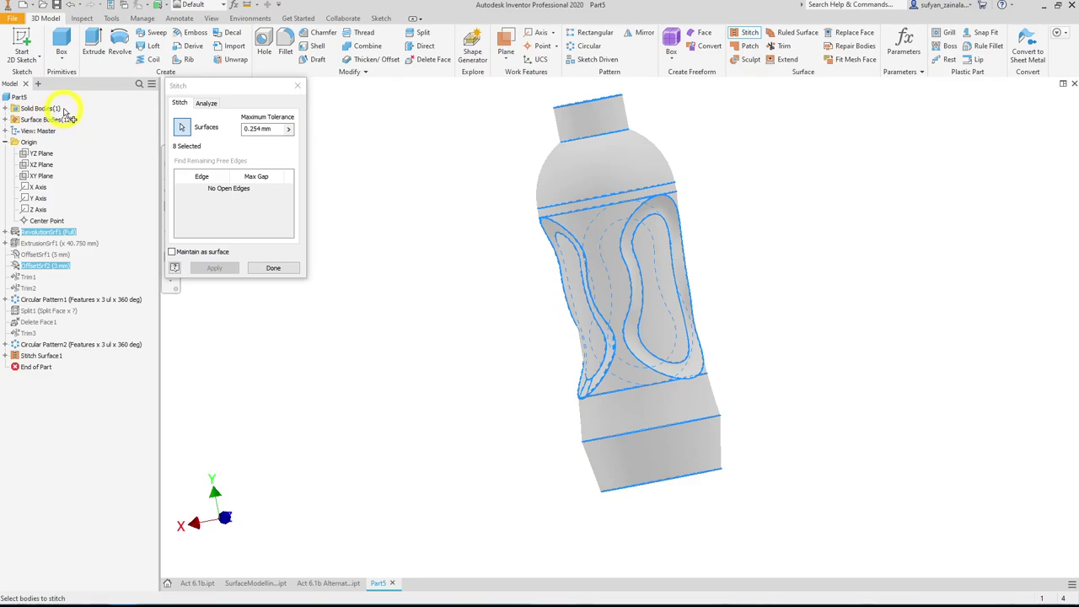
pyautogui.click(273, 268)
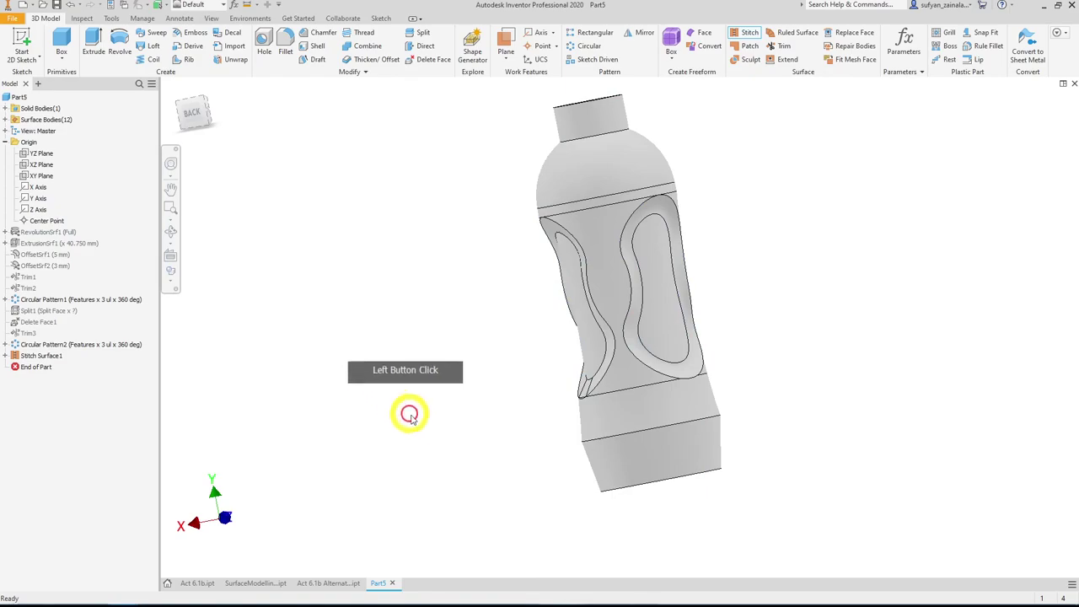
# - Undo the stitch of the bottle surfaces
pyautogui.hotkey('ctrl', 'z')
pyautogui.click(40, 359)
pyautogui.click(458, 337)
pyautogui.press('Escape')
pyautogui.press('Escape')
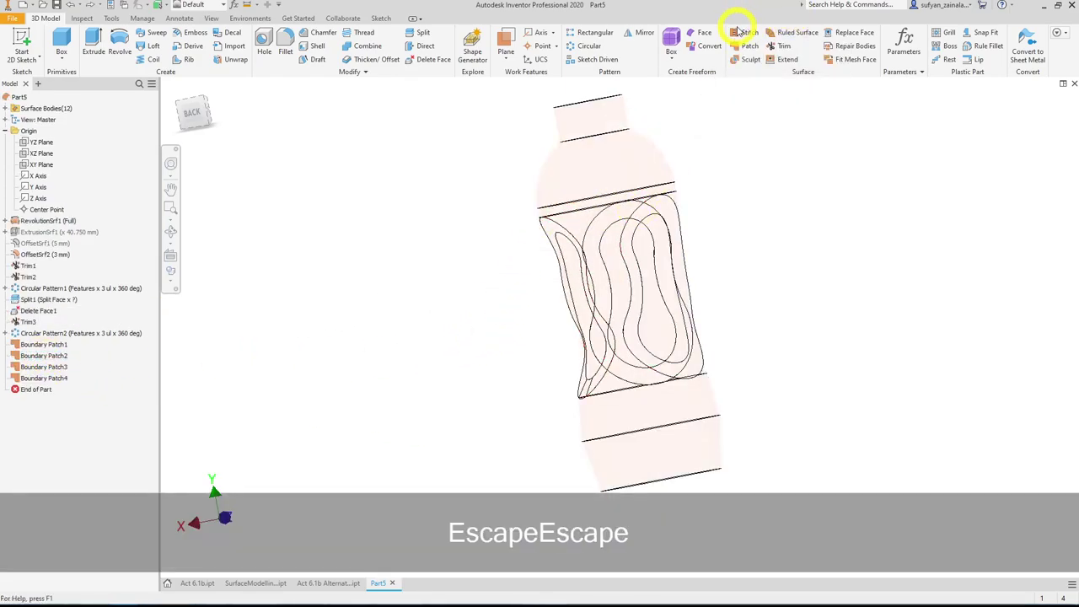
pyautogui.click(741, 35)
pyautogui.click(172, 252)
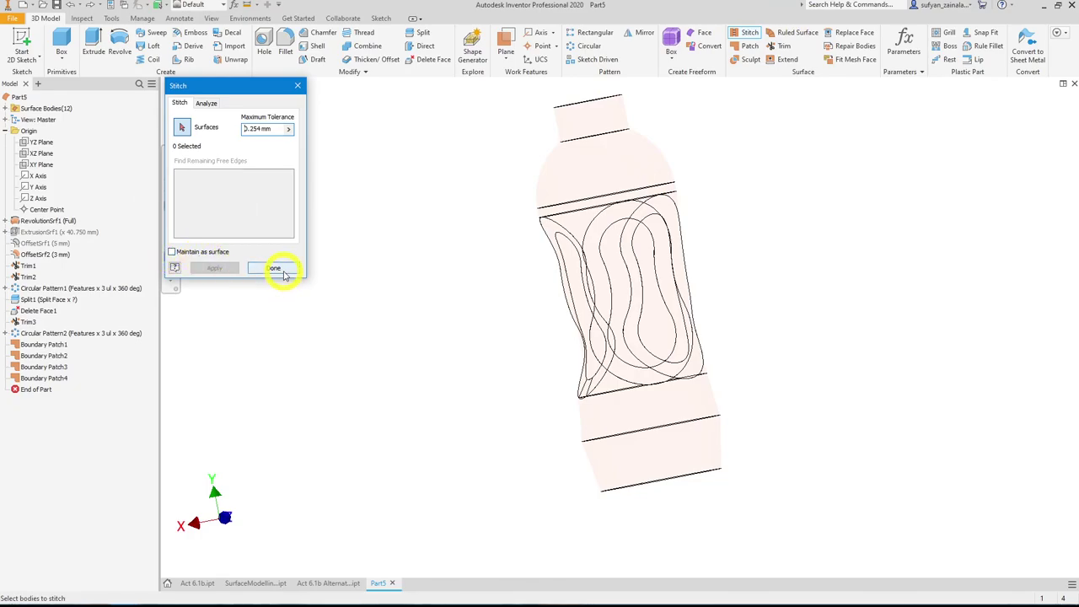
pyautogui.click(278, 268)
# - Delete the flat top face that closes the bottle's neck, leaving Heal off
pyautogui.keyDown('shift'); pyautogui.moveTo(424, 285); pyautogui.dragTo(470, 169, button='middle'); pyautogui.keyUp('shift')
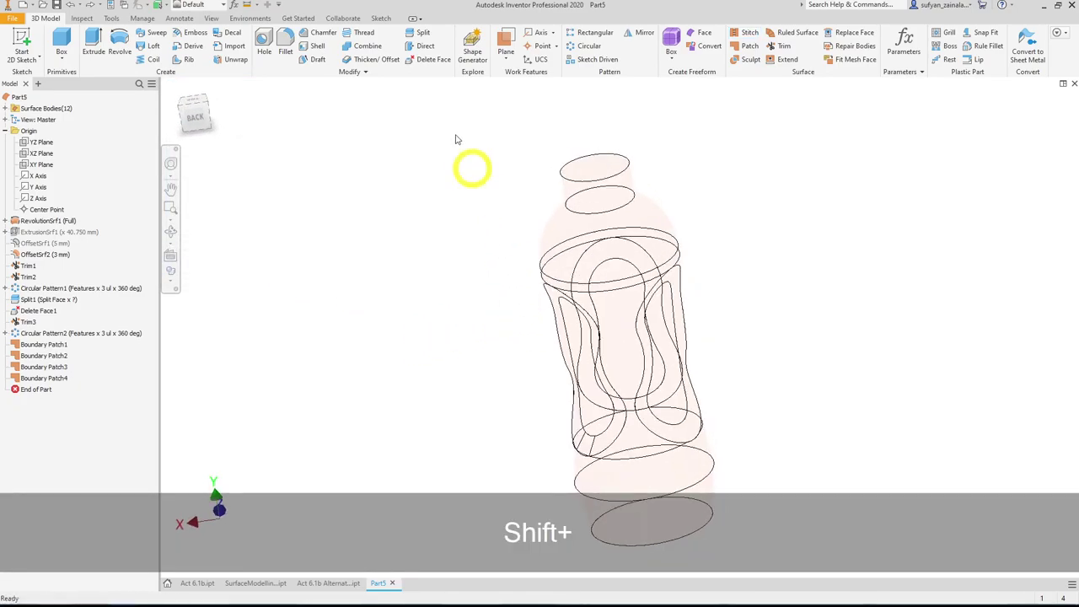
pyautogui.click(427, 62)
pyautogui.click(607, 168)
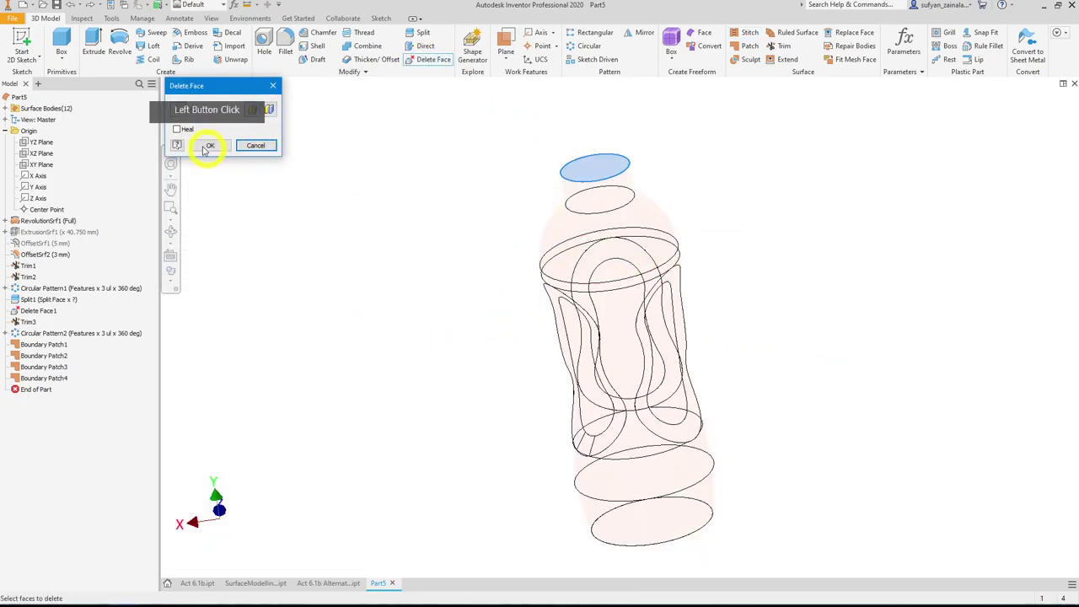
pyautogui.click(208, 147)
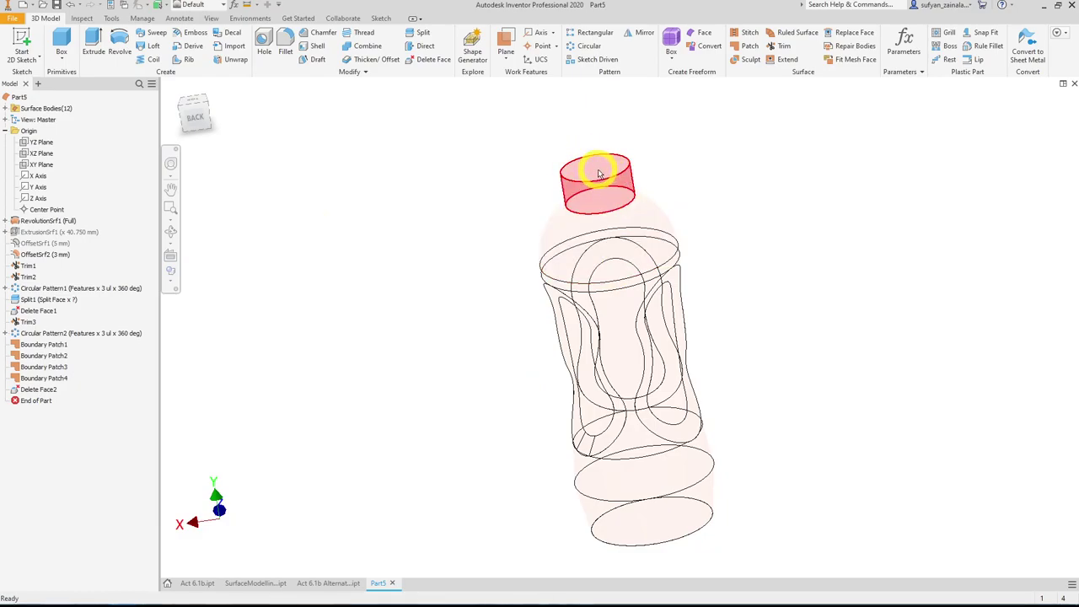
# - Stitch the open-necked outer body with the three inner grip surfaces, the three grip patches and the base
pyautogui.click(747, 34)
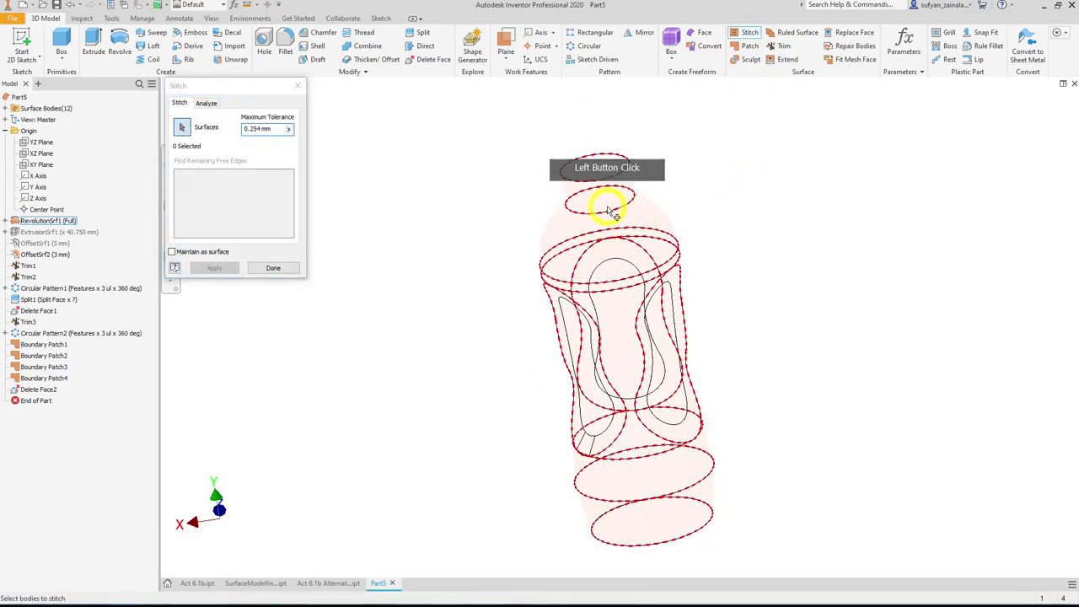
pyautogui.click(566, 289)
pyautogui.click(552, 309)
pyautogui.click(554, 305)
pyautogui.click(610, 279)
pyautogui.click(664, 321)
pyautogui.click(713, 313)
pyautogui.click(716, 328)
pyautogui.click(667, 511)
pyautogui.click(823, 534)
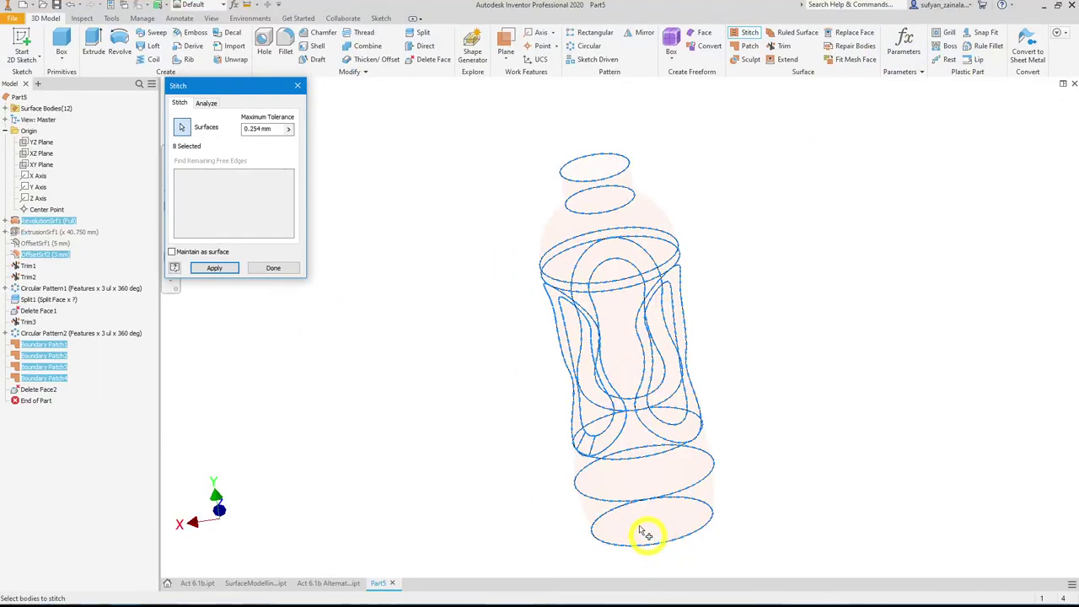
pyautogui.click(217, 268)
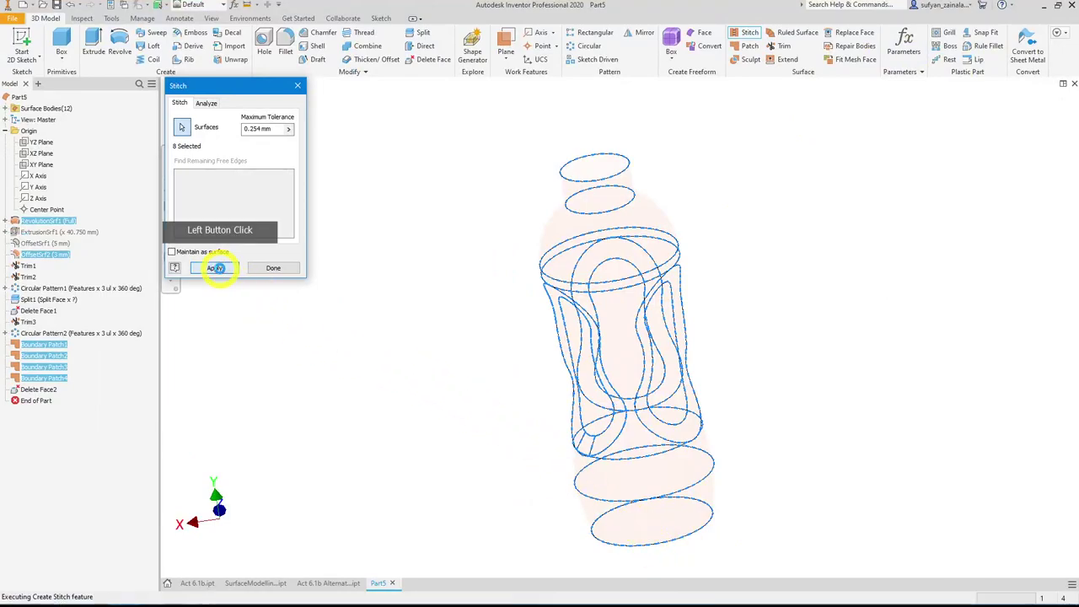
pyautogui.click(273, 268)
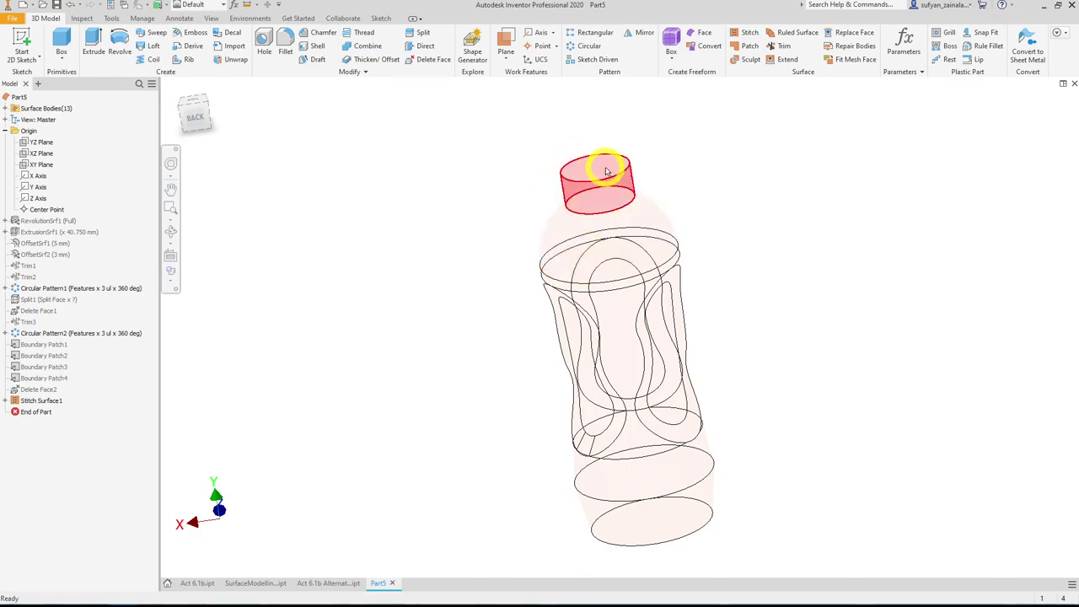
# - Try to thicken the whole stitched quilt inward by 1 mm with solid output
pyautogui.click(371, 59)
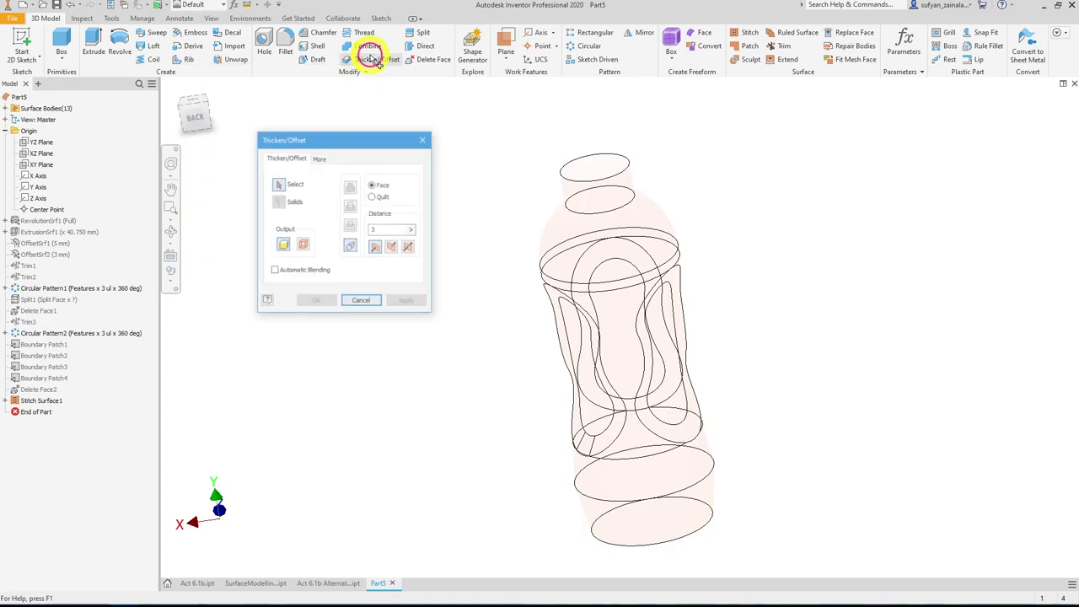
pyautogui.click(194, 113)
pyautogui.click(697, 241)
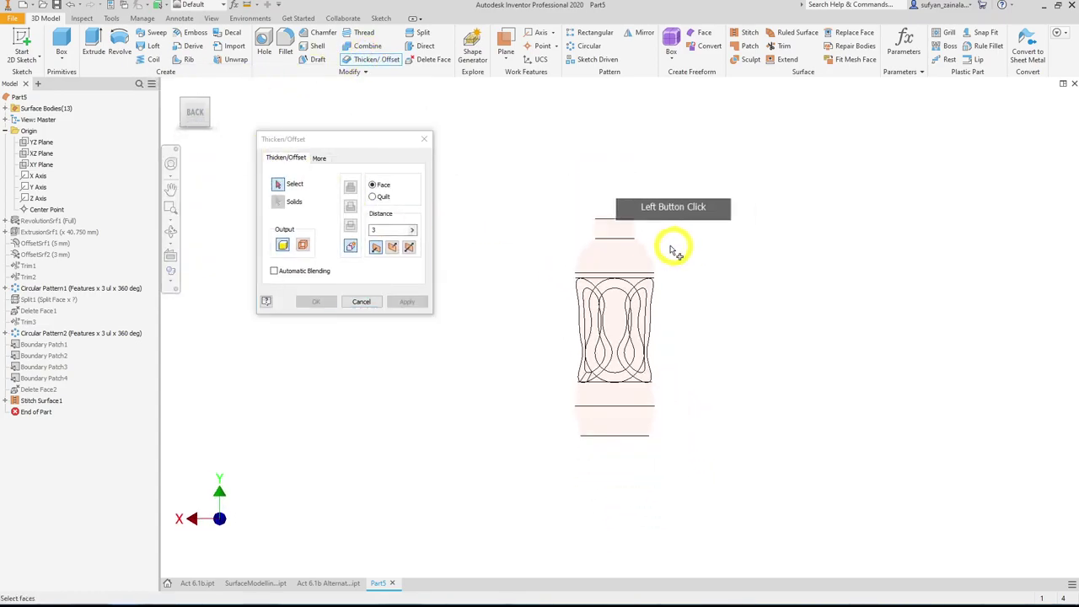
pyautogui.click(375, 197)
pyautogui.click(605, 253)
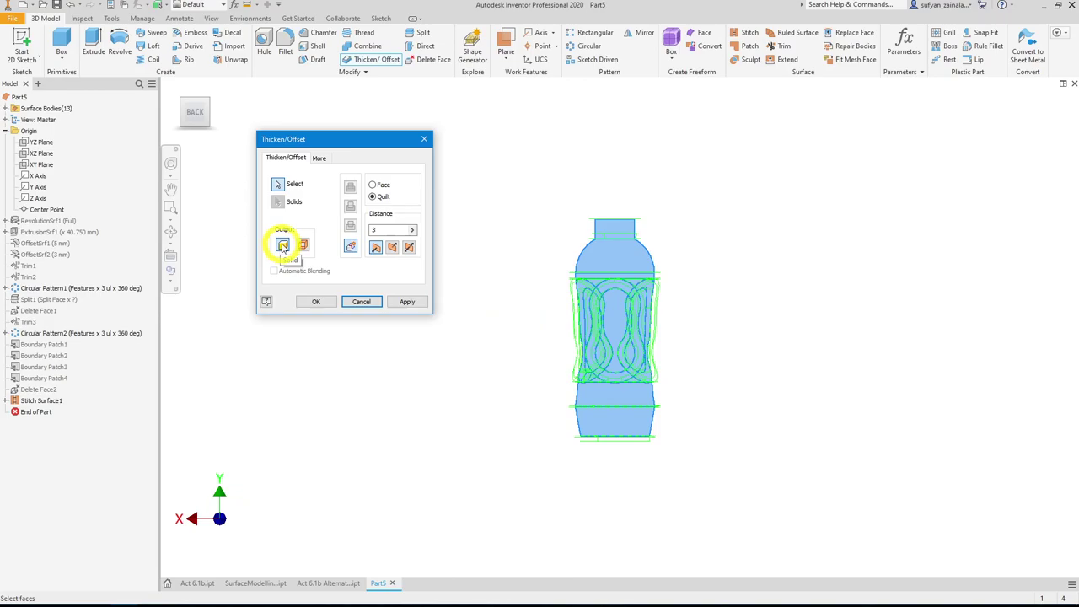
pyautogui.keyDown('shift'); pyautogui.scroll(3, 632, 245); pyautogui.keyUp('shift')
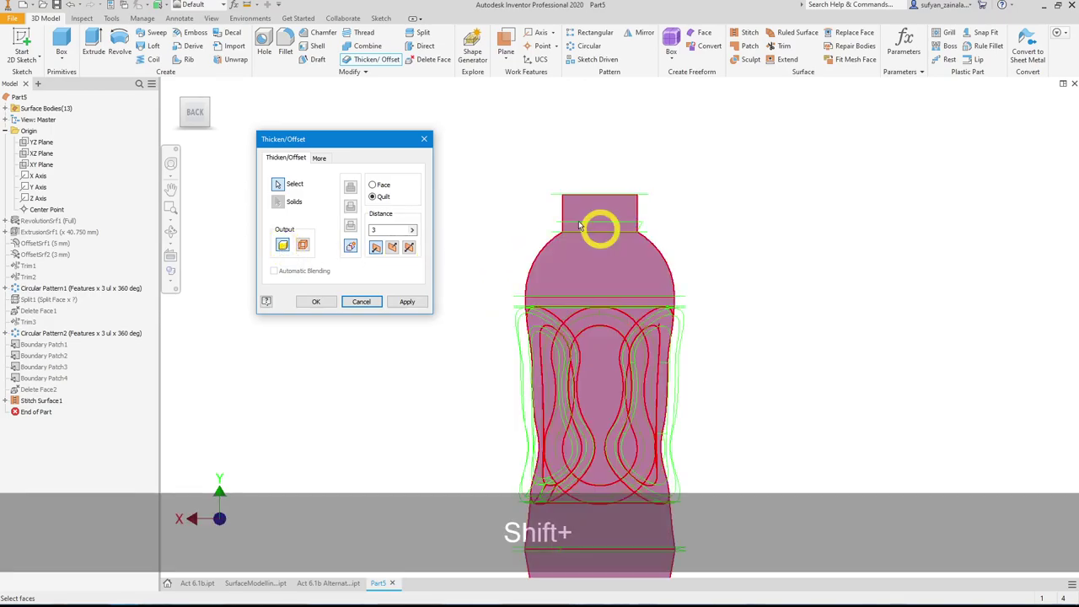
pyautogui.doubleClick(383, 230)
pyautogui.write('1')
pyautogui.click(392, 247)
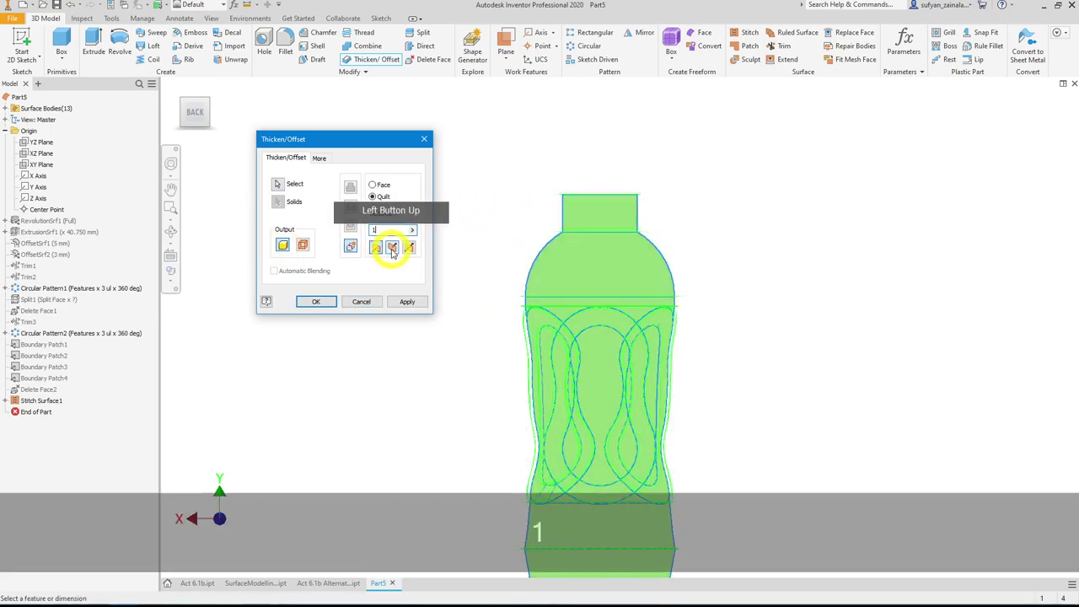
pyautogui.click(392, 247)
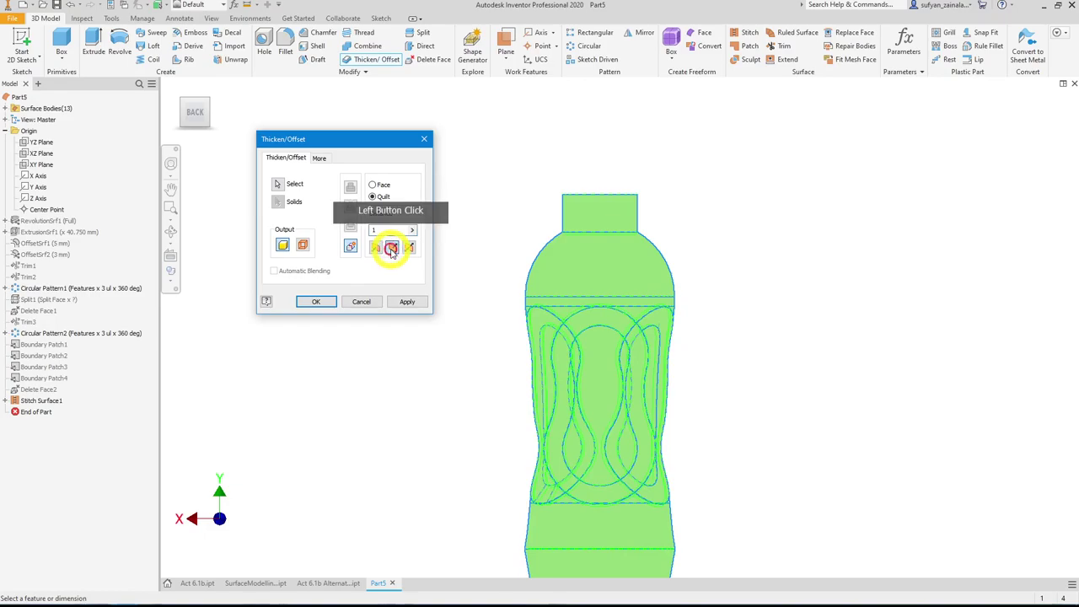
pyautogui.click(316, 302)
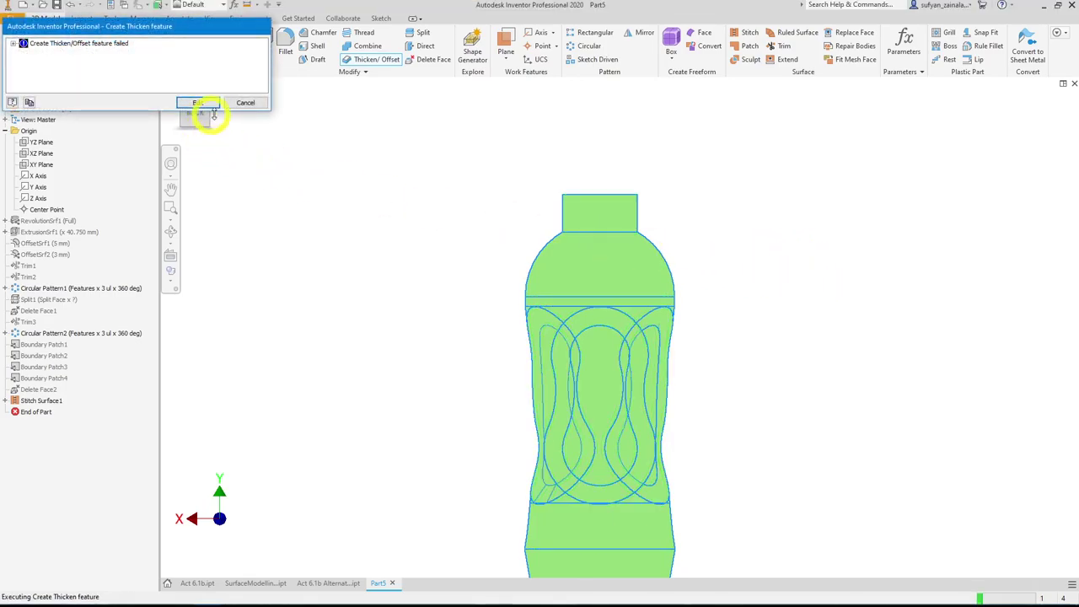
pyautogui.click(233, 103)
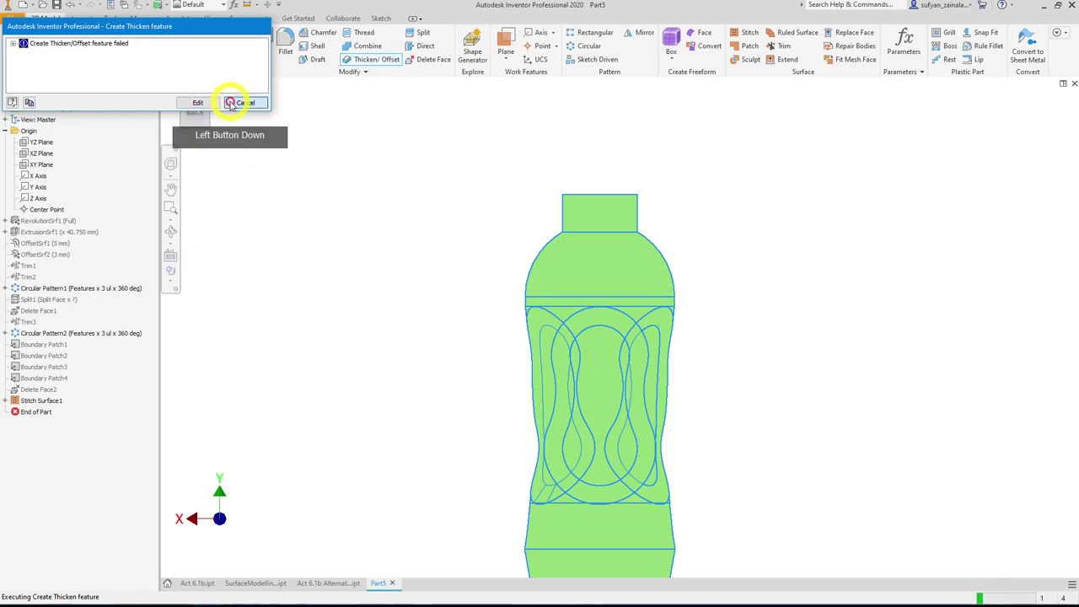
# - Undo the latest stitch and the deletion of the neck's top face
pyautogui.keyDown('shift'); pyautogui.moveTo(745, 262); pyautogui.dragTo(753, 311, button='middle'); pyautogui.keyUp('shift')
pyautogui.hotkey('ctrl', 'shift', 'z')
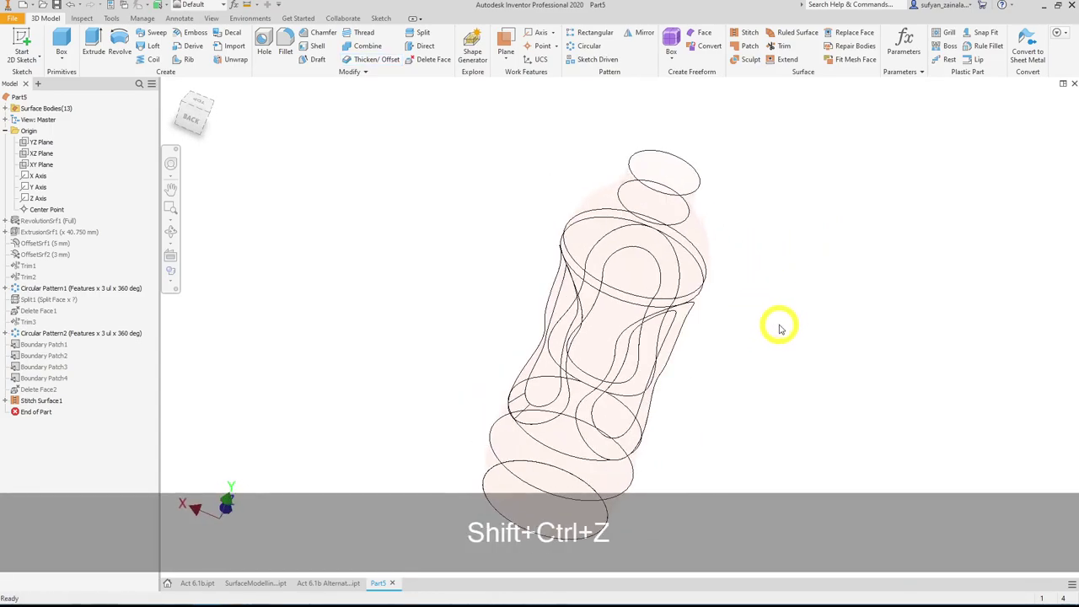
pyautogui.hotkey('ctrl', 'z')
pyautogui.keyDown('shift'); pyautogui.moveTo(737, 317); pyautogui.dragTo(746, 249, button='middle'); pyautogui.keyUp('shift')
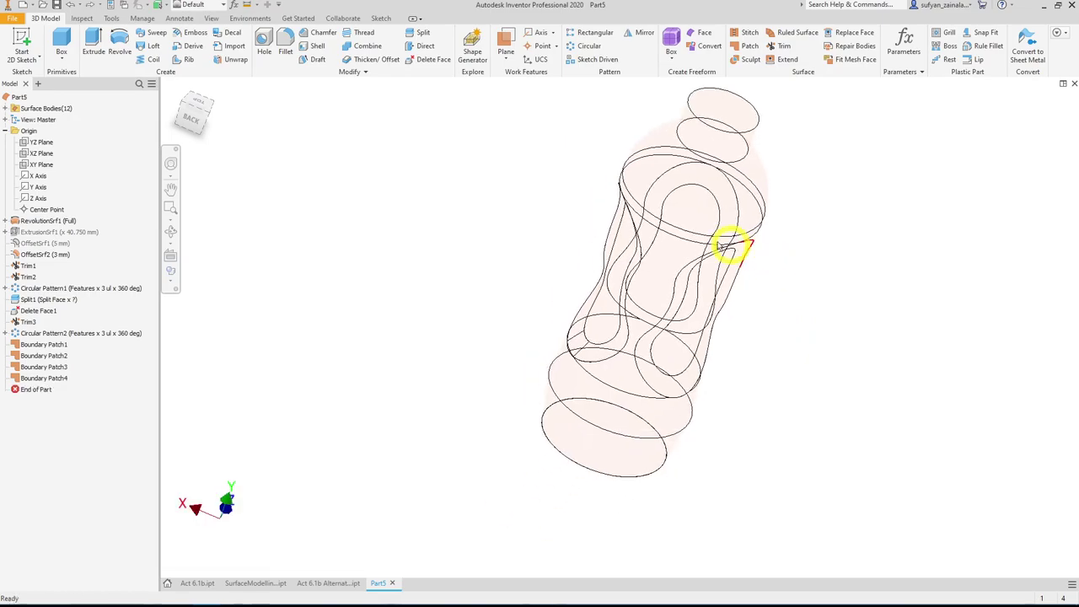
# - Stitch the closed outer body, the inner grip surfaces, the three grip patches and the base into one solid
pyautogui.click(749, 32)
pyautogui.click(723, 115)
pyautogui.click(666, 188)
pyautogui.click(667, 207)
pyautogui.click(680, 256)
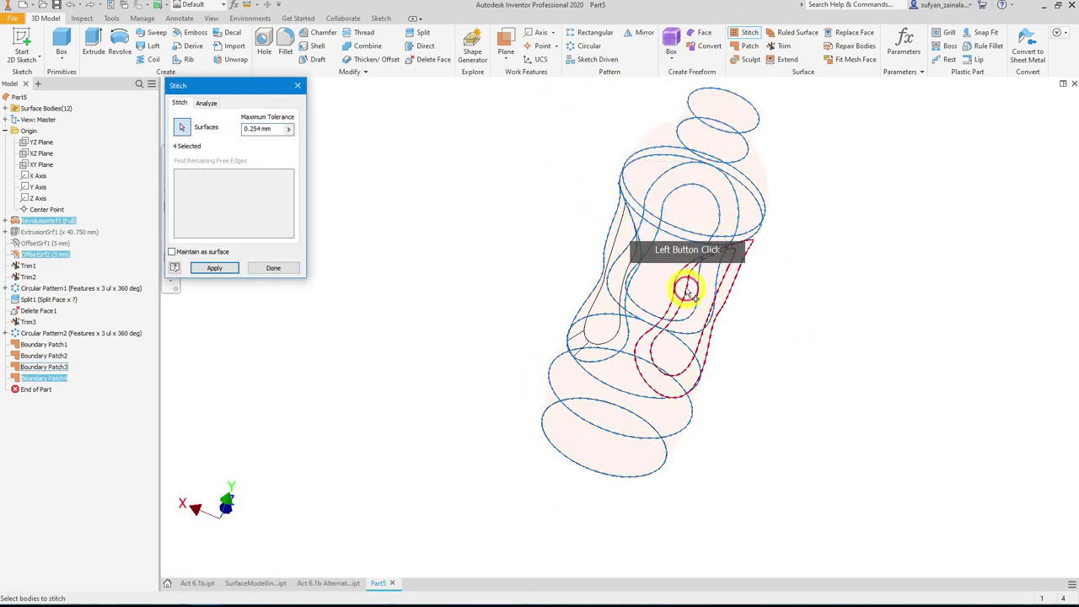
pyautogui.click(577, 291)
pyautogui.click(577, 334)
pyautogui.click(571, 423)
pyautogui.click(571, 451)
pyautogui.click(471, 464)
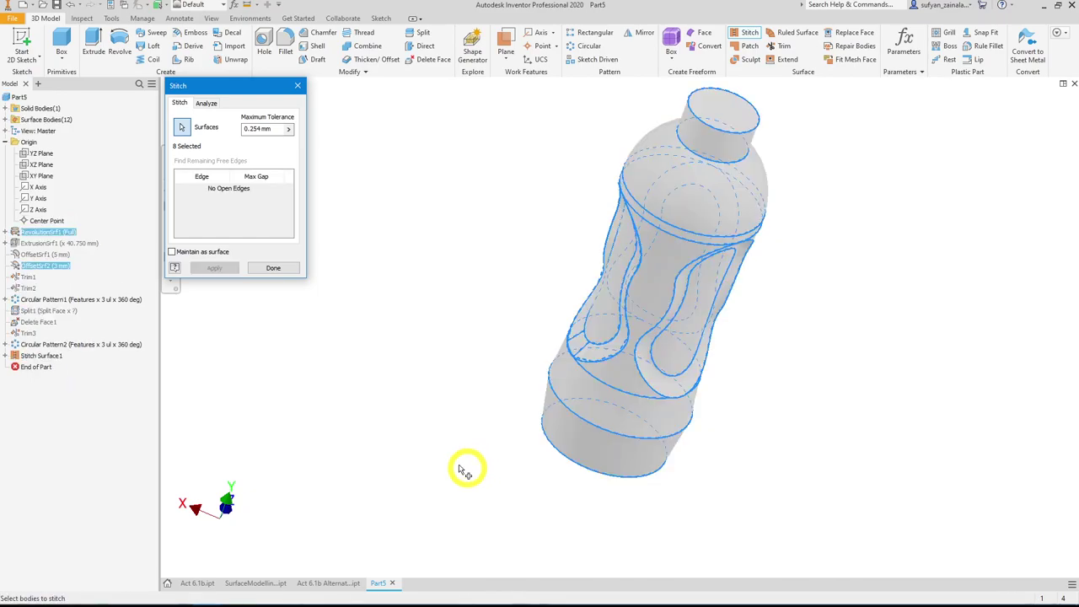
pyautogui.click(267, 269)
# - Fillet the edge where the neck meets the bottle's shoulder with a 2 mm radius
pyautogui.keyDown('shift'); pyautogui.moveTo(405, 436); pyautogui.dragTo(456, 411, button='middle'); pyautogui.keyUp('shift')
pyautogui.keyDown('shift'); pyautogui.moveTo(413, 420); pyautogui.dragTo(312, 409, button='middle'); pyautogui.keyUp('shift')
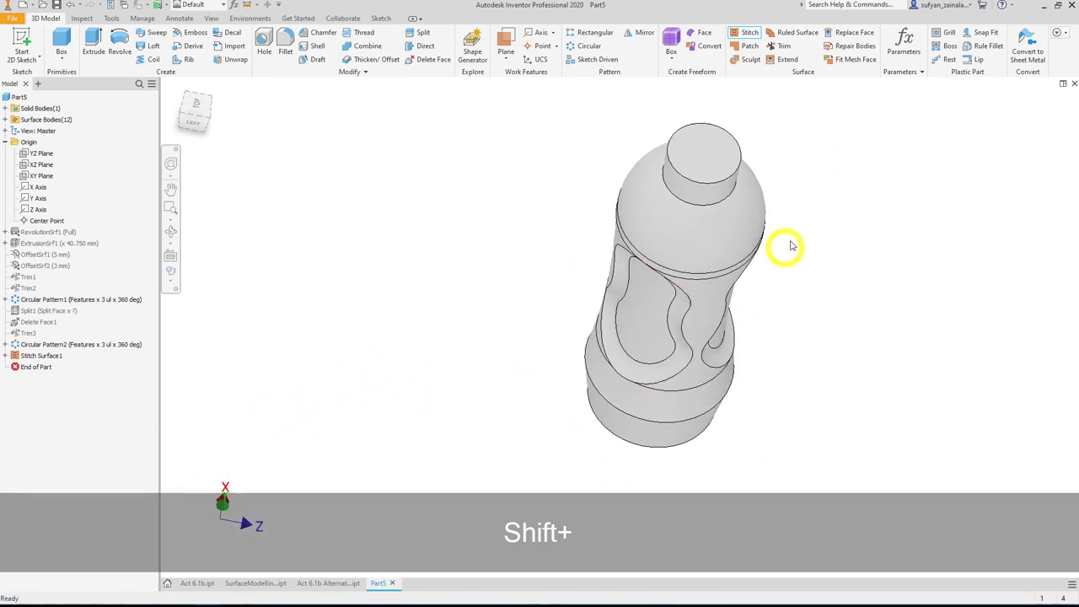
pyautogui.click(700, 203)
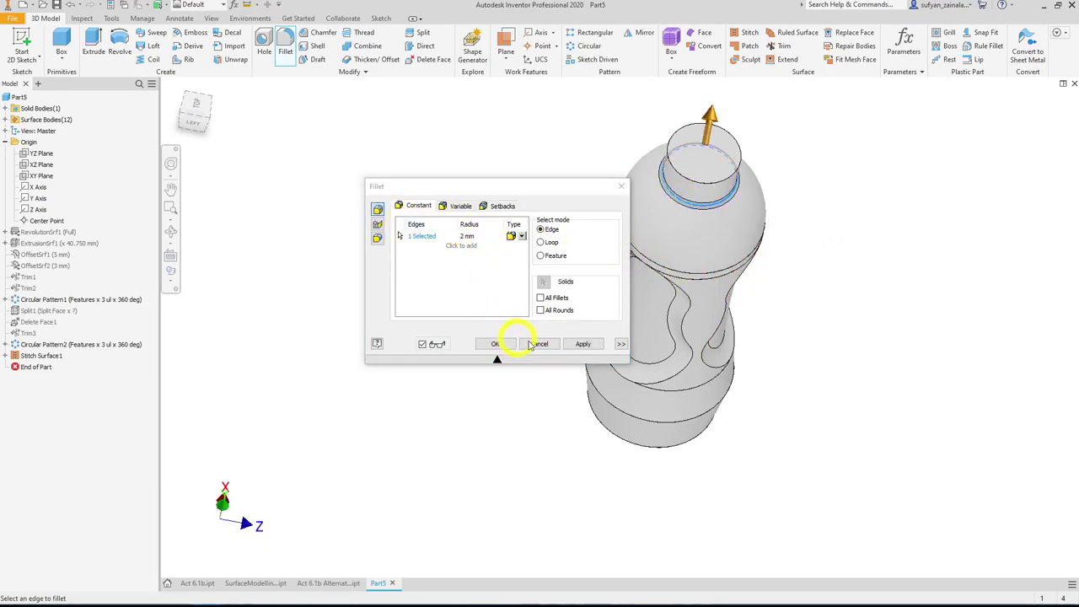
pyautogui.click(582, 344)
# - Fillet the circular edge midway up the bottle's lower section with a 10 mm radius
pyautogui.keyDown('shift'); pyautogui.moveTo(751, 357); pyautogui.dragTo(776, 447, button='middle'); pyautogui.keyUp('shift')
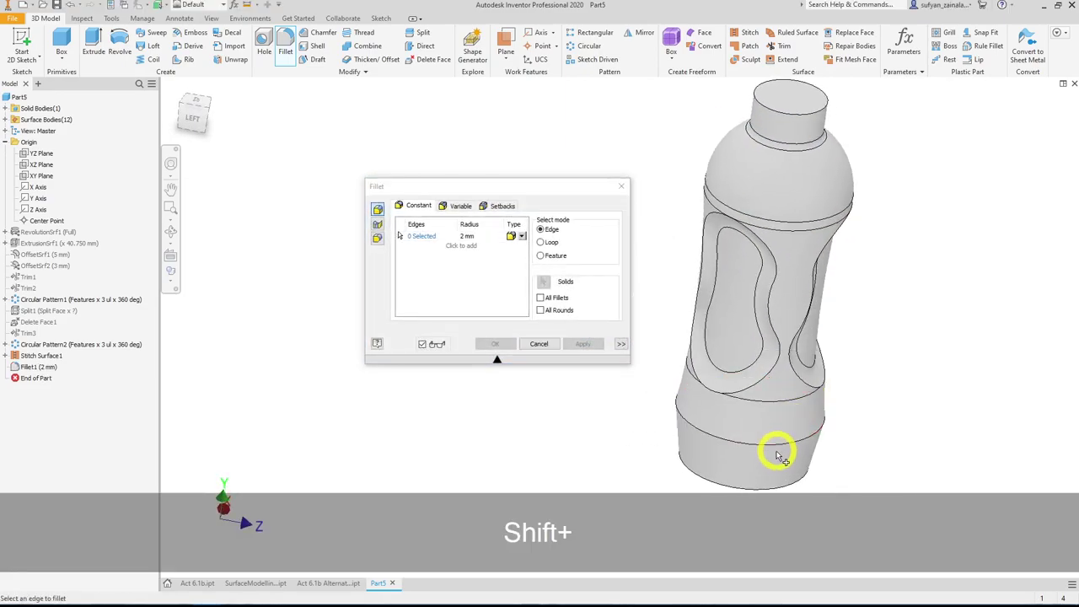
pyautogui.click(466, 236)
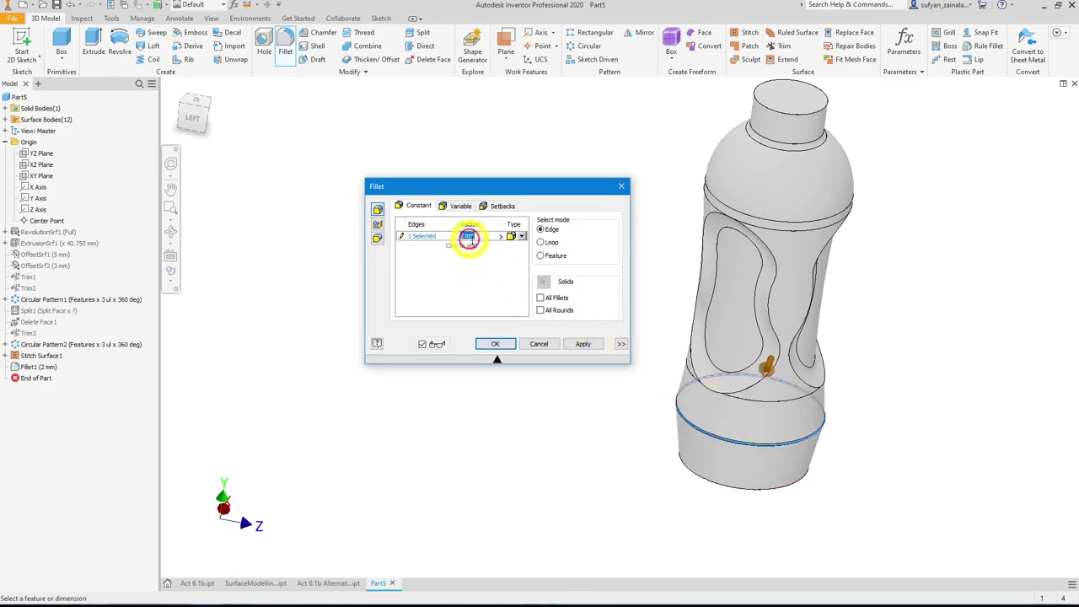
pyautogui.write('10')
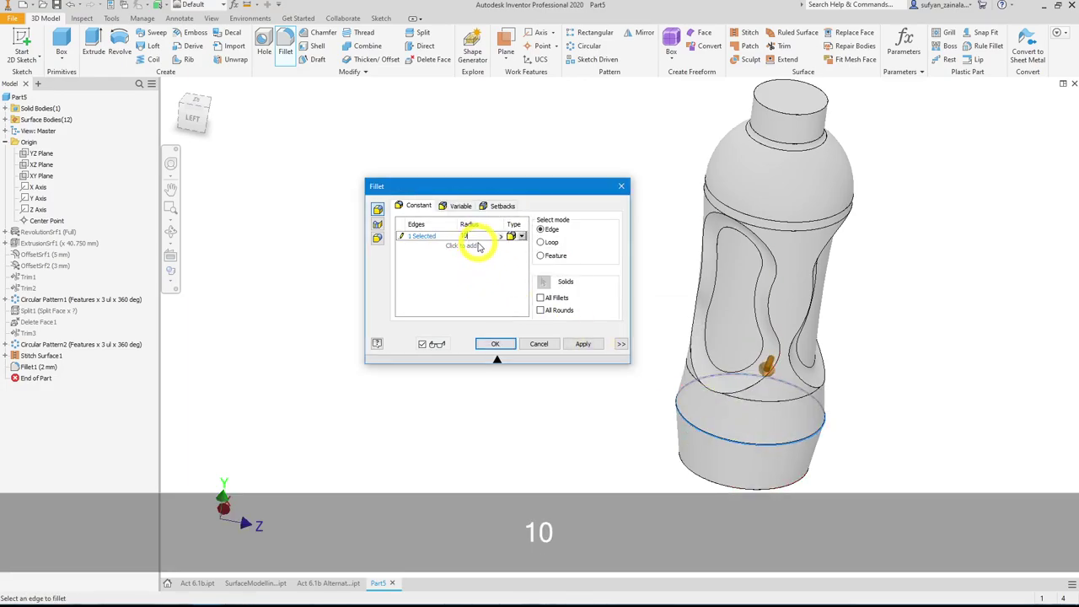
pyautogui.press('Return')
pyautogui.press('Return')
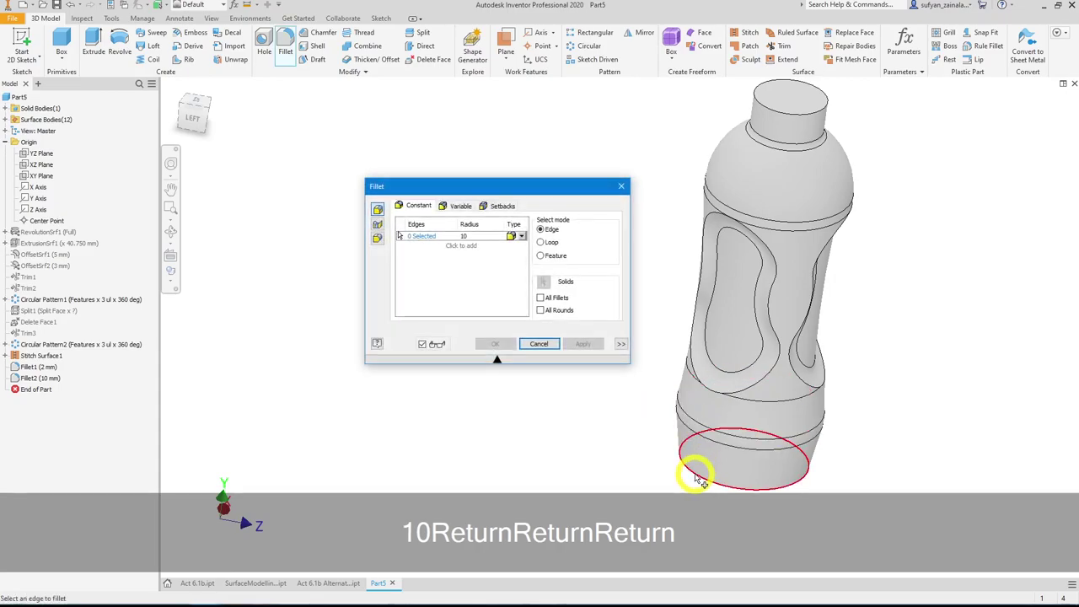
# - Fillet the bottle's bottom edge with a 5 mm radius
pyautogui.click(699, 462)
pyautogui.click(469, 235)
pyautogui.write('5')
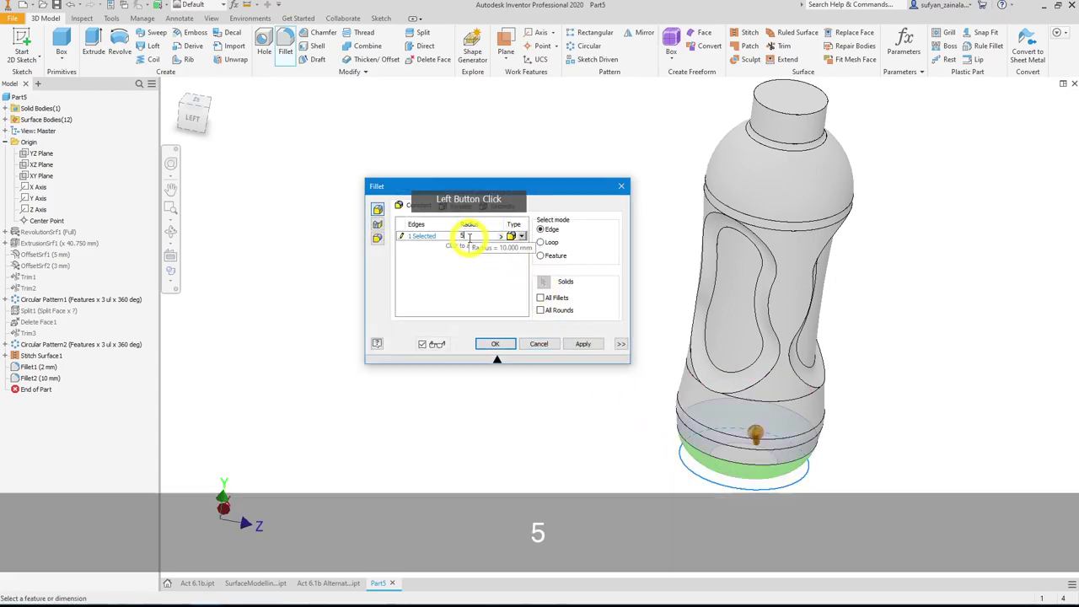
pyautogui.press('Return')
pyautogui.press('Return')
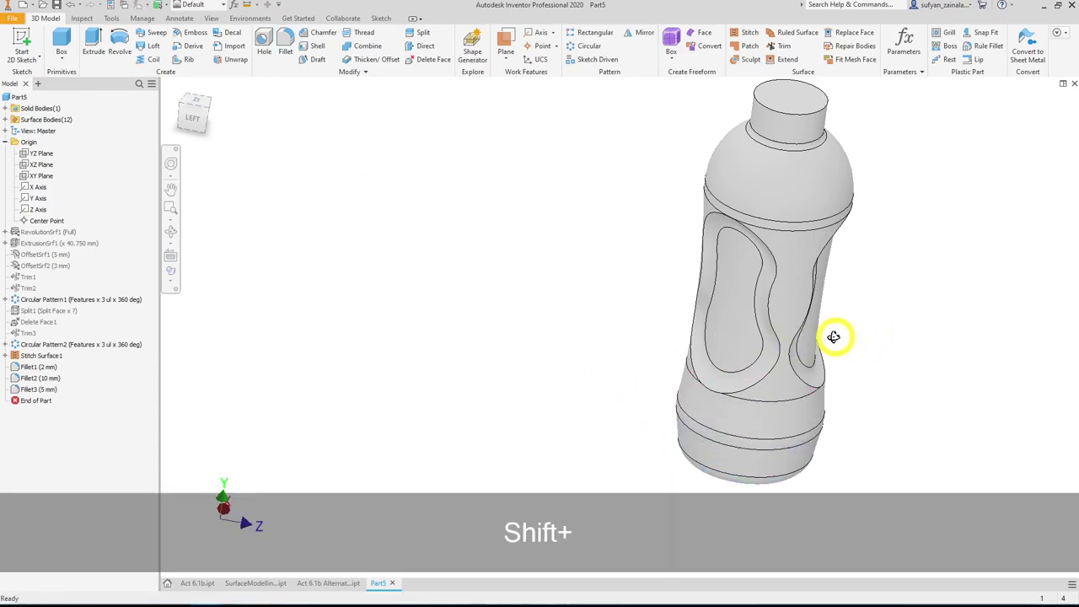
# - Try to shell the bottle with a 1 mm wall thickness, removing the neck's flat top face
pyautogui.keyDown('shift'); pyautogui.moveTo(835, 337); pyautogui.dragTo(798, 340, button='middle'); pyautogui.keyUp('shift')
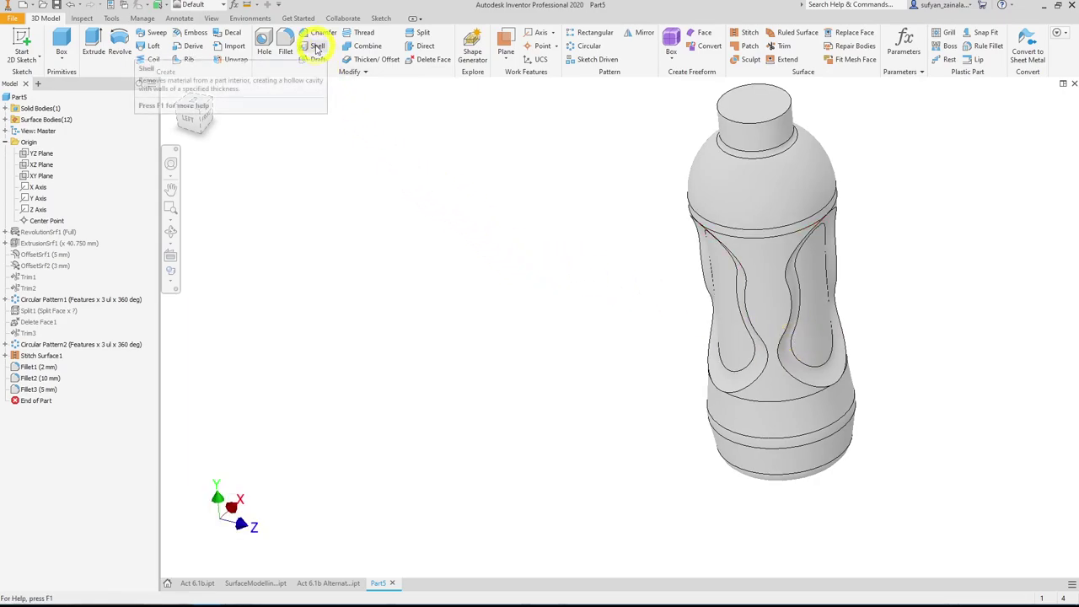
pyautogui.click(317, 47)
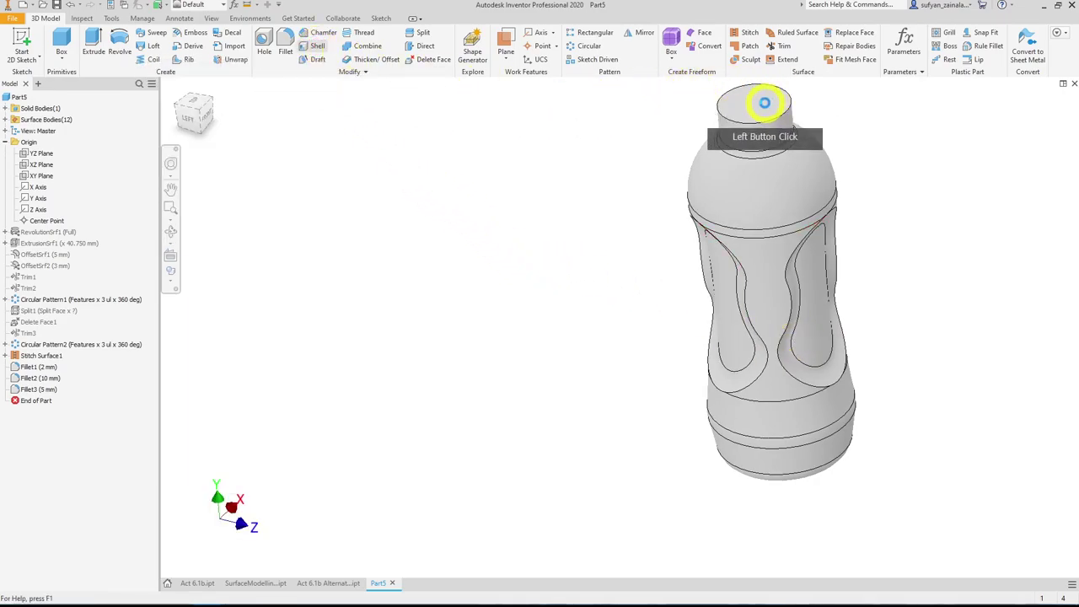
pyautogui.click(757, 107)
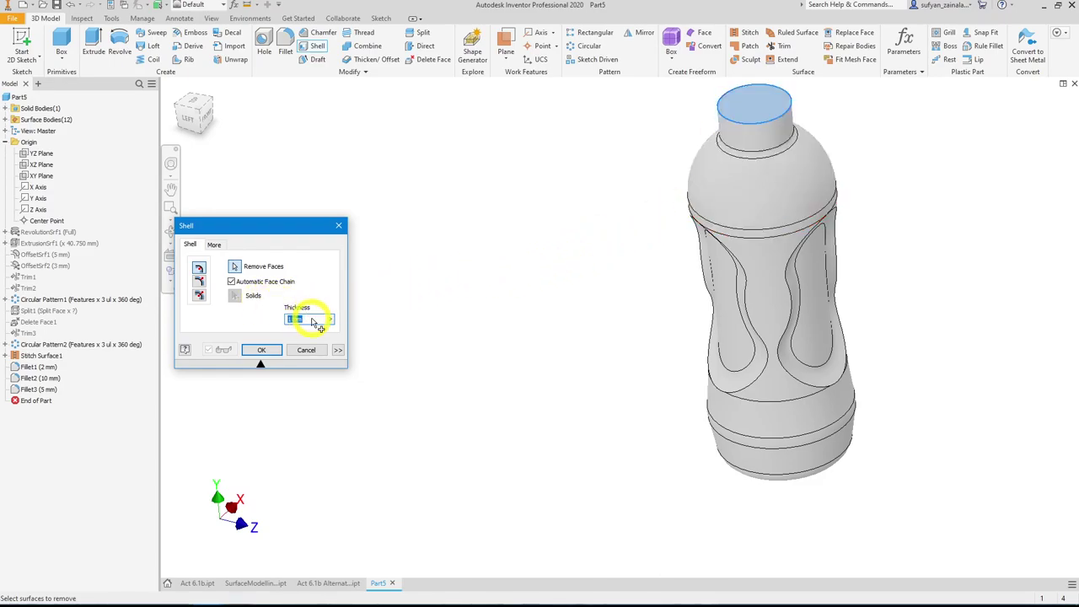
pyautogui.click(261, 350)
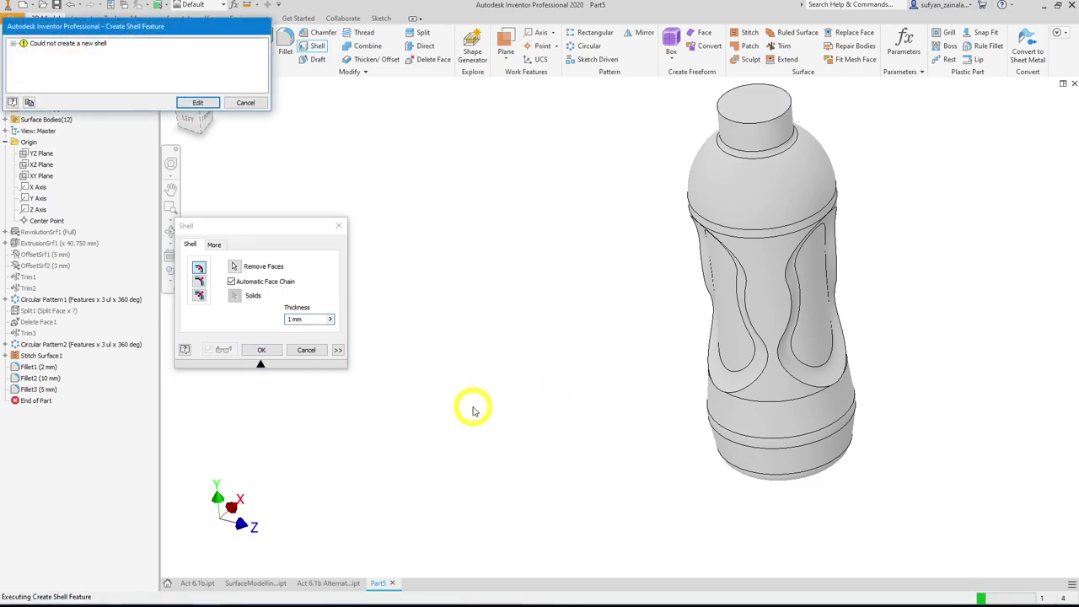
pyautogui.click(245, 102)
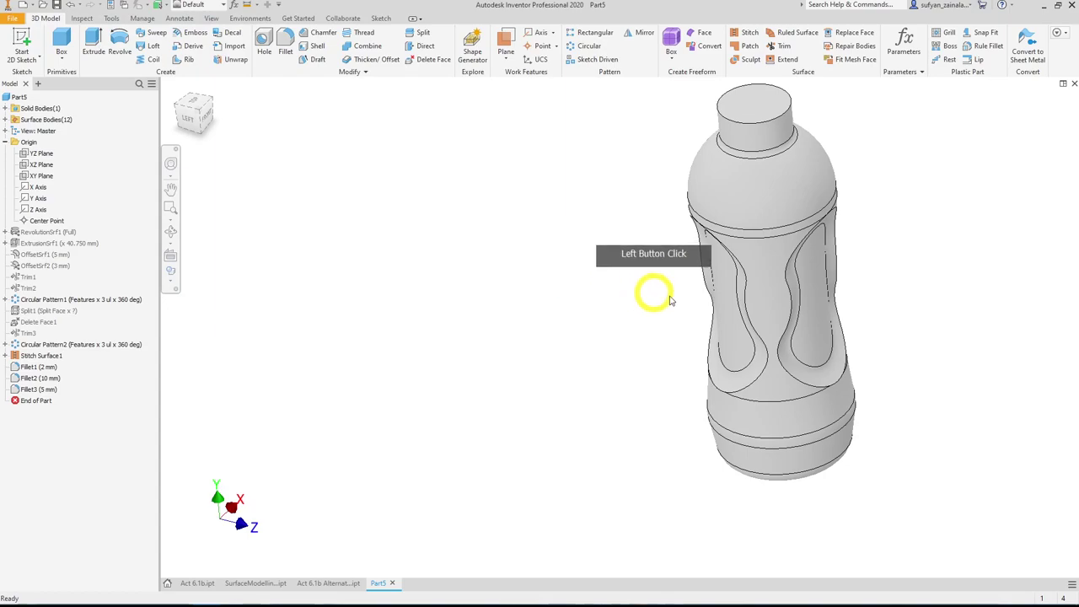
# - Undo the three fillets and the stitch to return to the separate surfaces
pyautogui.keyDown('shift'); pyautogui.moveTo(874, 351); pyautogui.dragTo(438, 322, button='middle'); pyautogui.keyUp('shift')
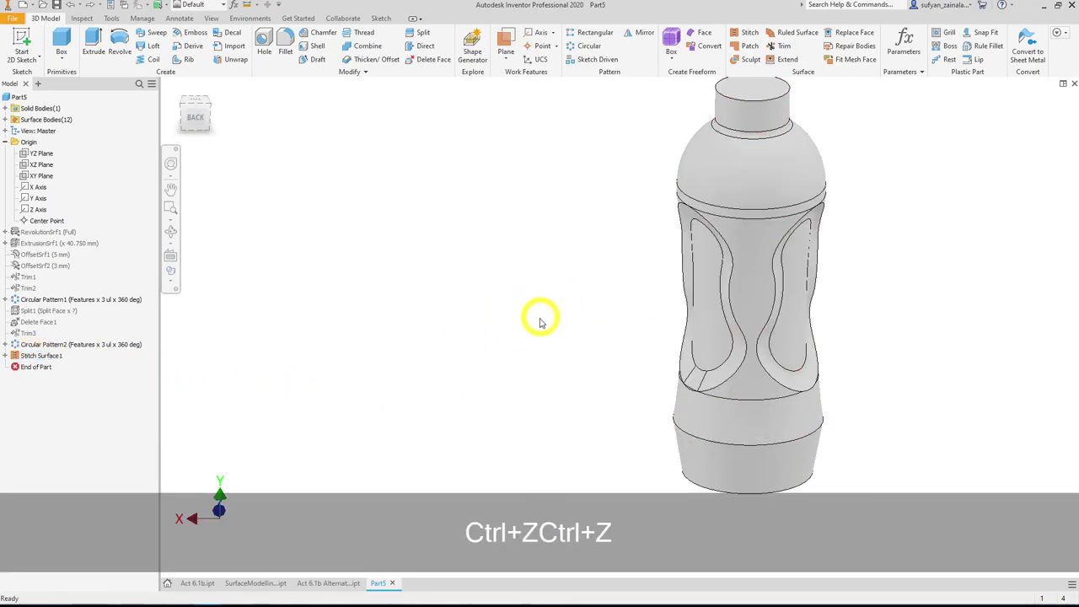
pyautogui.hotkey('ctrl', 'z')
pyautogui.keyDown('shift'); pyautogui.moveTo(556, 335); pyautogui.dragTo(306, 347, button='middle'); pyautogui.keyUp('shift')
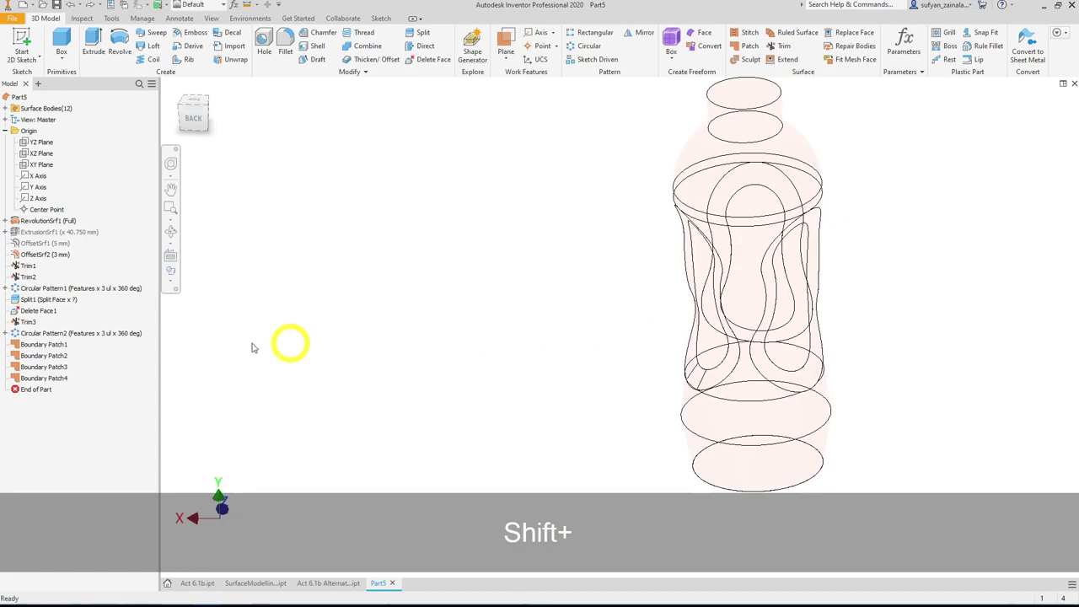
# - Edit Boundary Patch2, replacing both of its boundary loops with the grip's inner outline followed by its outer outline
pyautogui.doubleClick(44, 355)
pyautogui.keyDown('shift'); pyautogui.moveTo(746, 321); pyautogui.dragTo(657, 219, button='middle'); pyautogui.keyUp('shift')
pyautogui.scroll(5, 661, 256)
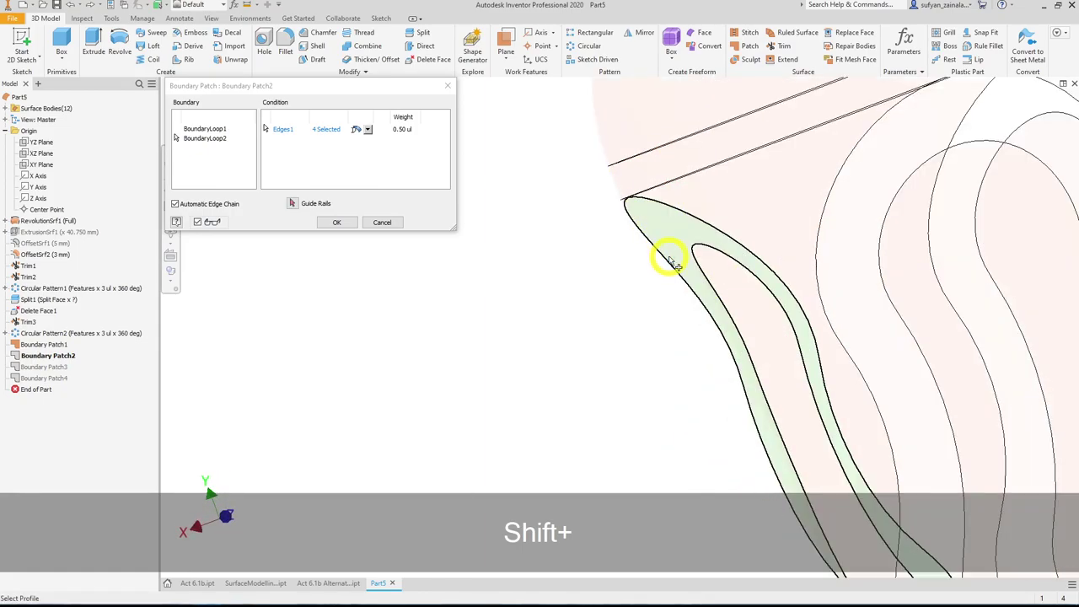
pyautogui.keyDown('shift'); pyautogui.moveTo(648, 257); pyautogui.dragTo(678, 224, button='middle'); pyautogui.keyUp('shift')
pyautogui.moveTo(633, 190)
pyautogui.keyDown('shift'); pyautogui.mouseDown(button='middle')
pyautogui.moveTo(699, 200)
pyautogui.moveTo(657, 209)
pyautogui.moveTo(651, 201)
pyautogui.mouseUp(button='middle'); pyautogui.keyUp('shift')
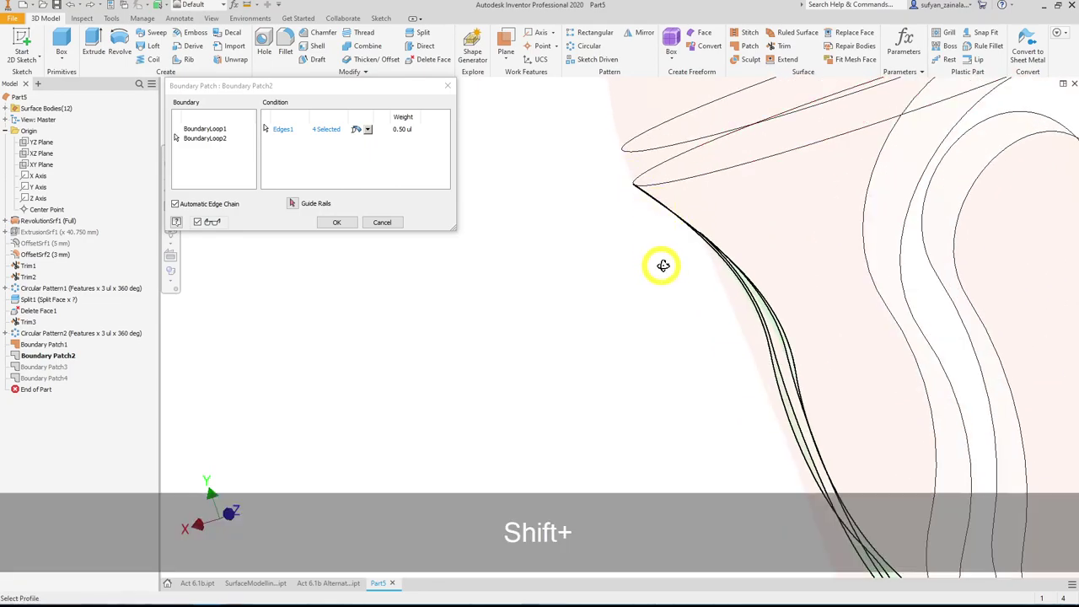
pyautogui.keyDown('shift'); pyautogui.moveTo(657, 265); pyautogui.dragTo(482, 257, button='middle'); pyautogui.keyUp('shift')
pyautogui.click(217, 138)
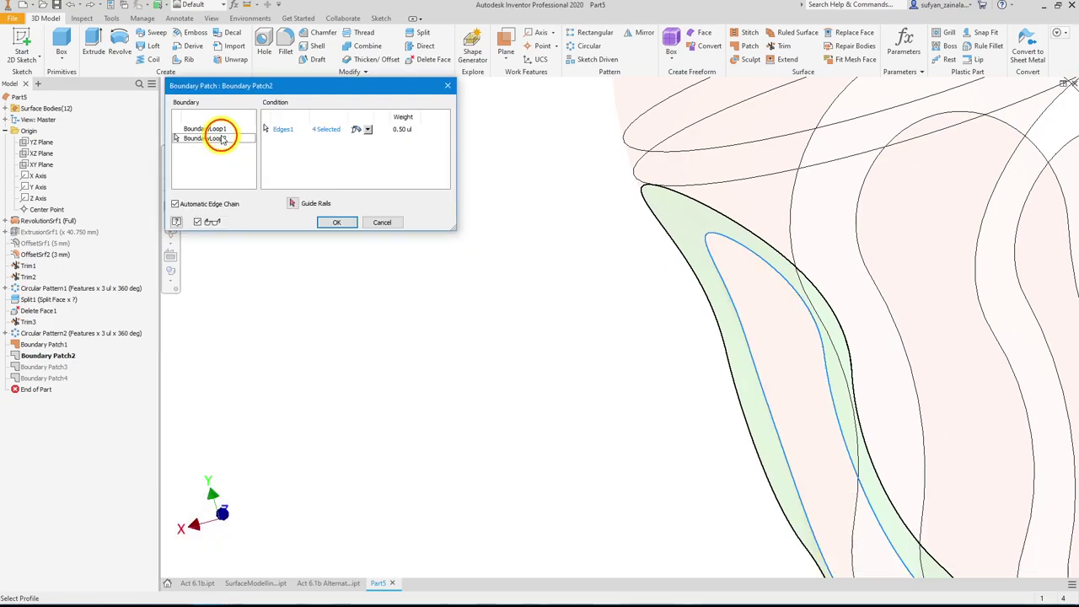
pyautogui.press('Delete')
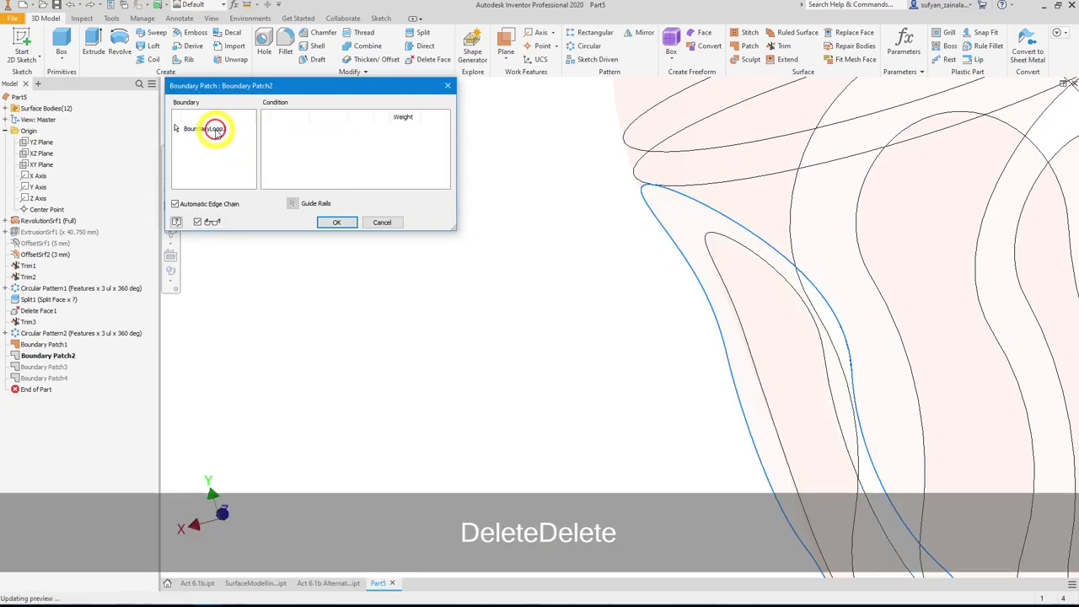
pyautogui.click(743, 244)
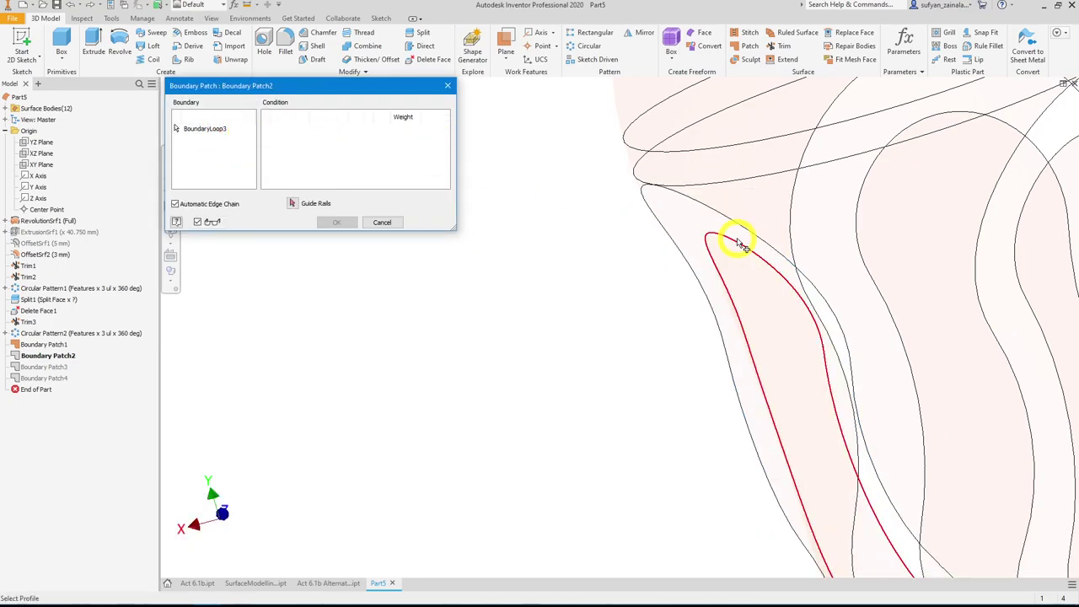
pyautogui.click(744, 245)
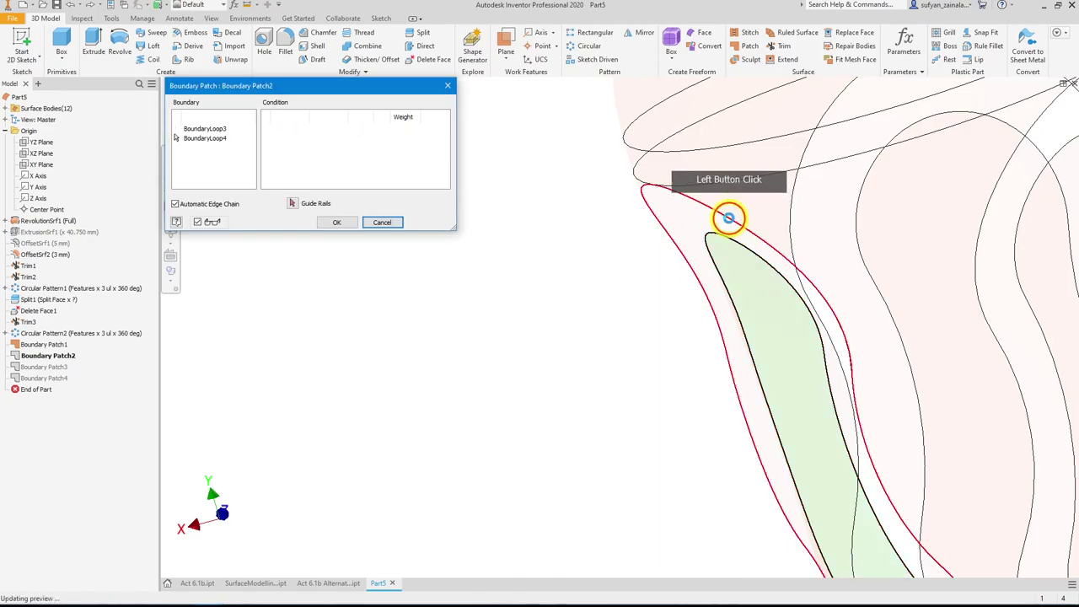
# - Apply the Tangent Condition to the outer grip edges of Boundary Patch2 and finish the patch
pyautogui.click(364, 131)
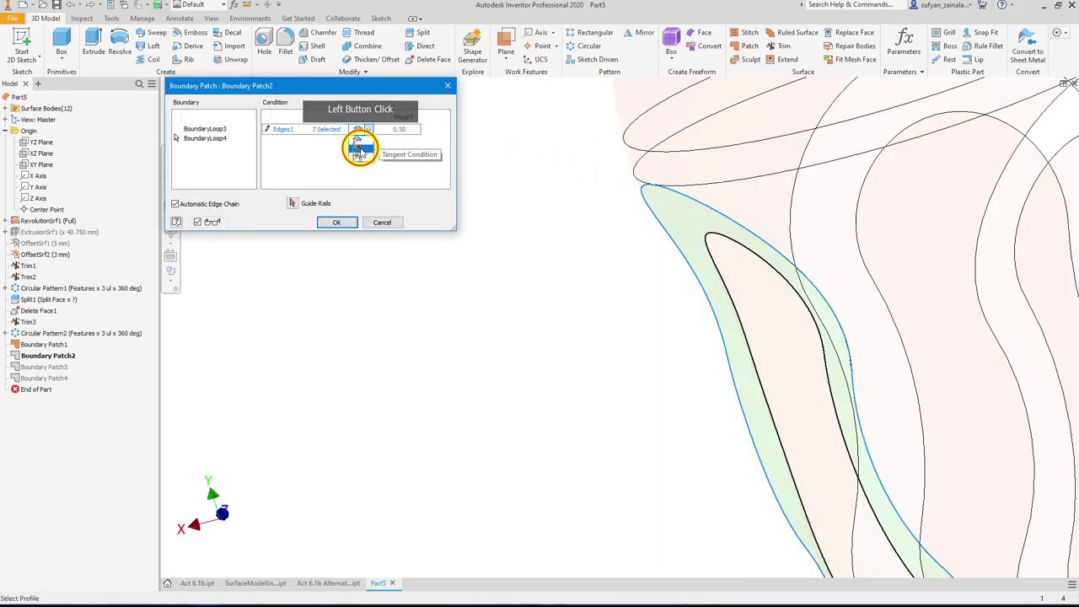
pyautogui.moveTo(609, 269)
pyautogui.keyDown('shift'); pyautogui.mouseDown(button='middle')
pyautogui.moveTo(631, 270)
pyautogui.moveTo(612, 251)
pyautogui.moveTo(599, 260)
pyautogui.moveTo(624, 268)
pyautogui.mouseUp(button='middle'); pyautogui.keyUp('shift')
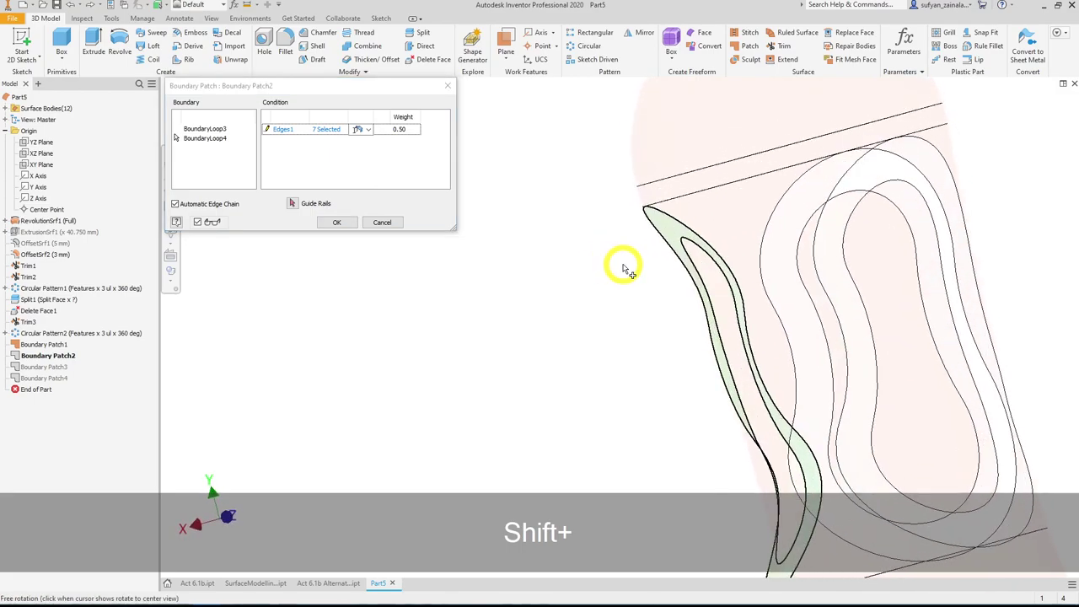
pyautogui.keyDown('shift'); pyautogui.moveTo(684, 344); pyautogui.dragTo(463, 263, button='middle'); pyautogui.keyUp('shift')
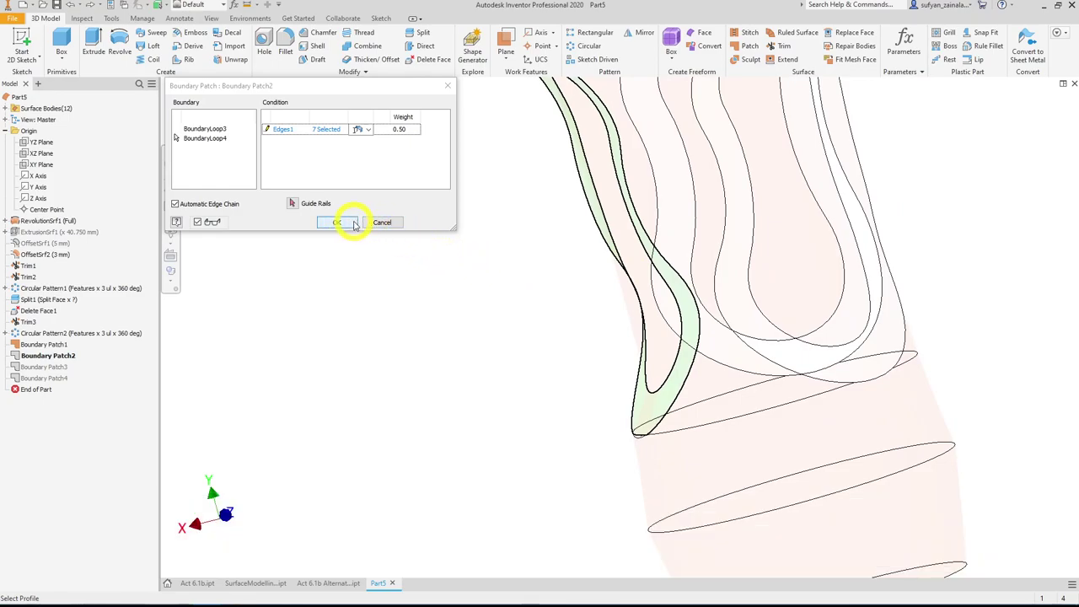
pyautogui.click(352, 223)
# - Edit Boundary Patch3, removing both of its boundary loops and reselecting the grip's inner and outer outlines
pyautogui.keyDown('shift'); pyautogui.moveTo(353, 223); pyautogui.dragTo(566, 330, button='middle'); pyautogui.keyUp('shift')
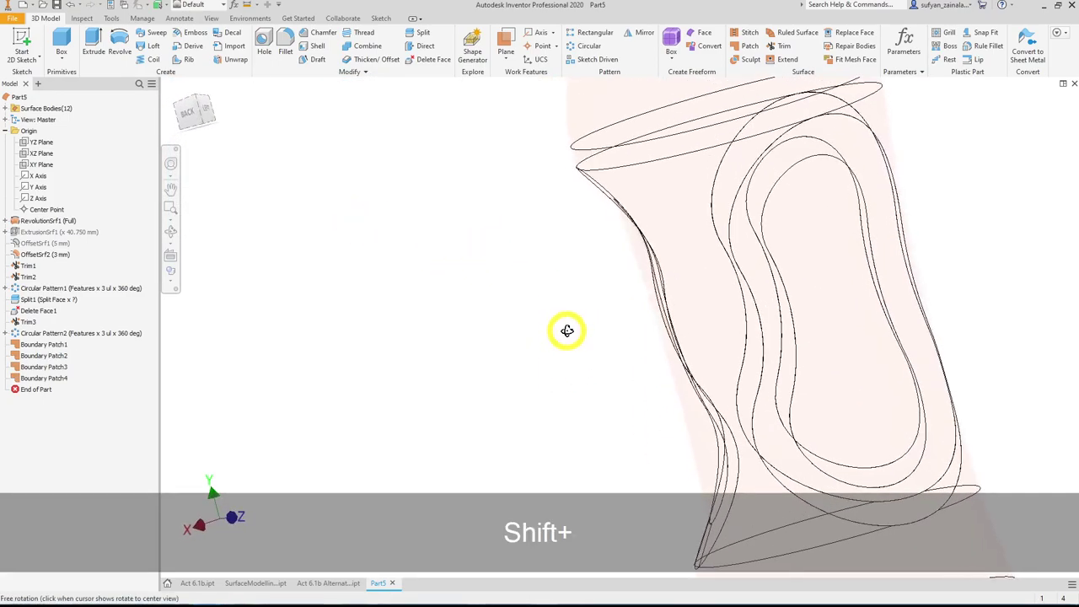
pyautogui.click(196, 110)
pyautogui.scroll(-6, 559, 278)
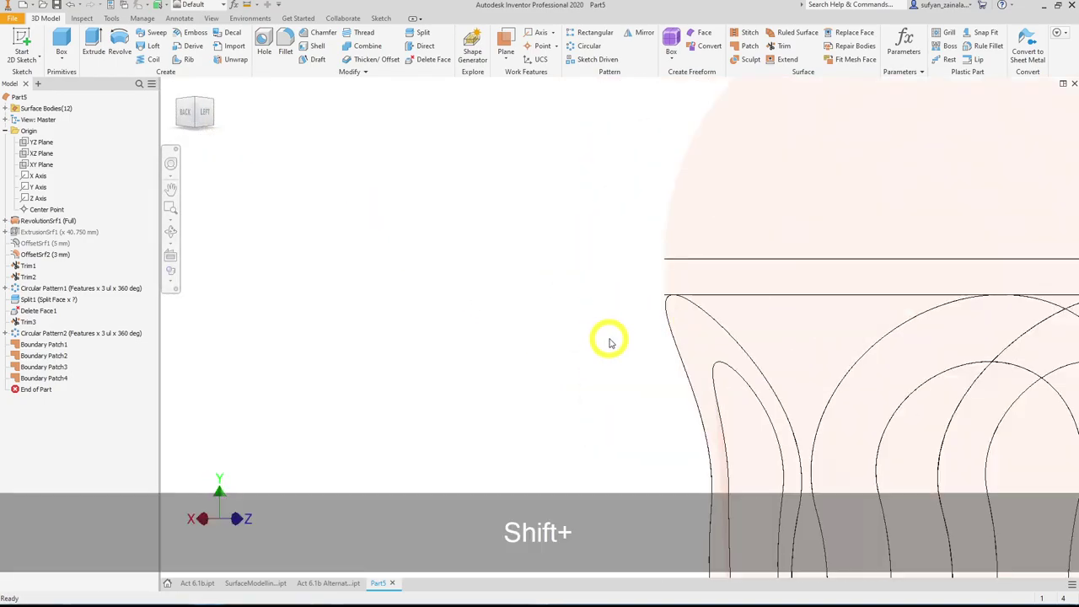
pyautogui.keyDown('shift'); pyautogui.moveTo(633, 338); pyautogui.dragTo(699, 270, button='middle'); pyautogui.keyUp('shift')
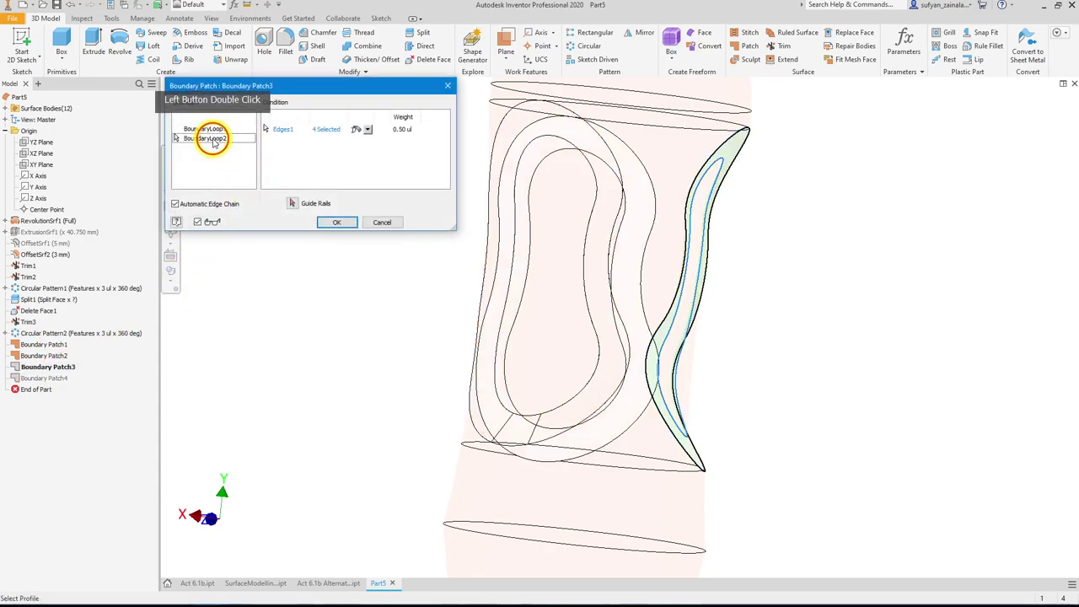
pyautogui.click(216, 140)
pyautogui.press('Delete')
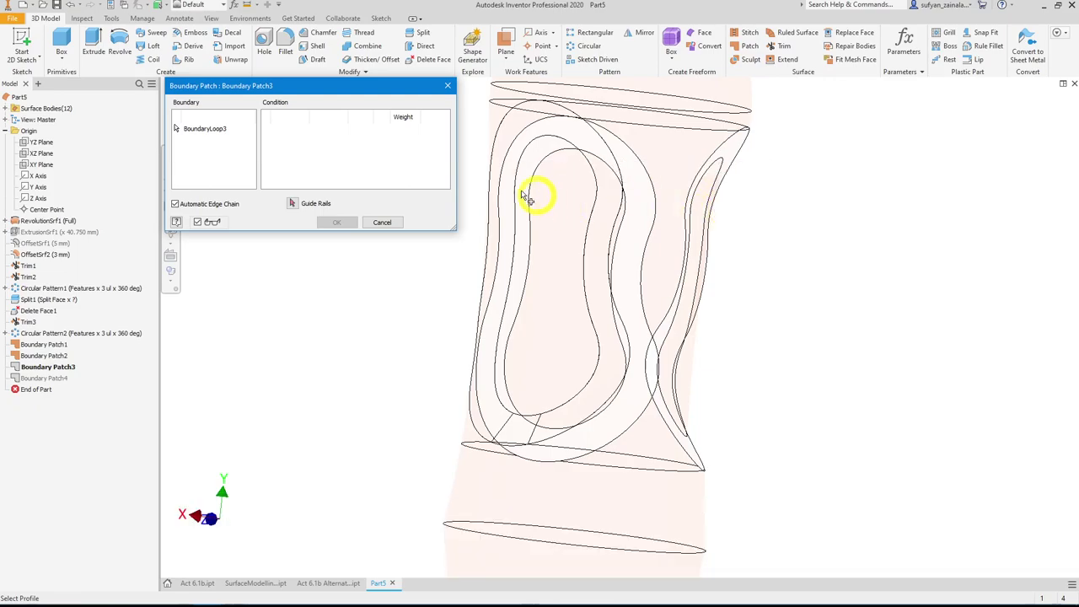
pyautogui.press('Delete')
pyautogui.keyDown('shift'); pyautogui.moveTo(657, 219); pyautogui.dragTo(732, 177, button='middle'); pyautogui.keyUp('shift')
pyautogui.click(731, 177)
pyautogui.keyDown('shift'); pyautogui.moveTo(770, 228); pyautogui.dragTo(801, 234, button='middle'); pyautogui.keyUp('shift')
pyautogui.click(723, 157)
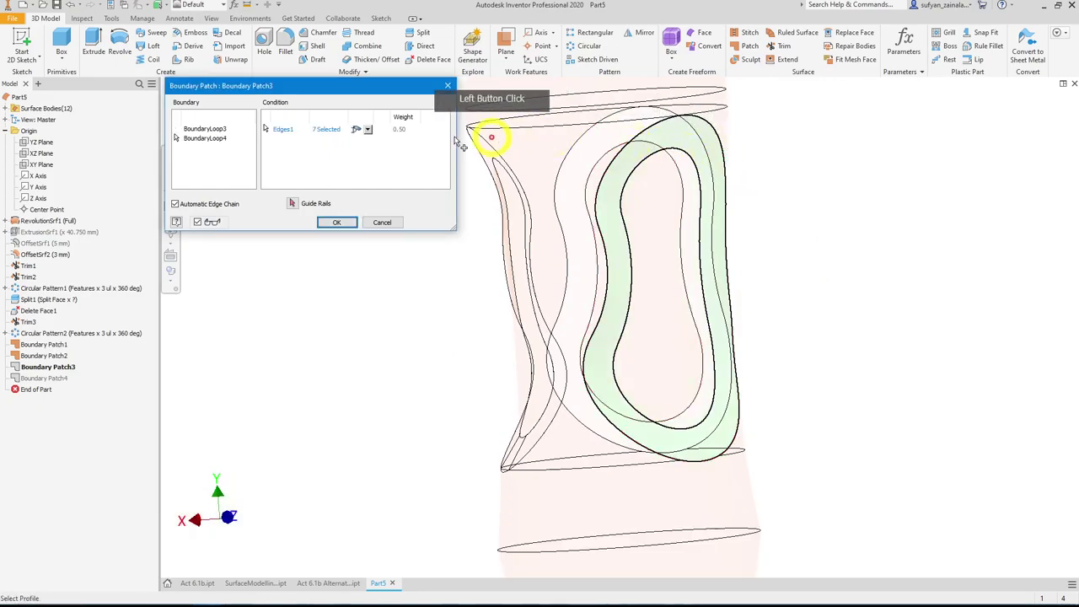
# - Apply the Tangent Condition to the outer grip edges of Boundary Patch3 and finish the patch
pyautogui.click(369, 131)
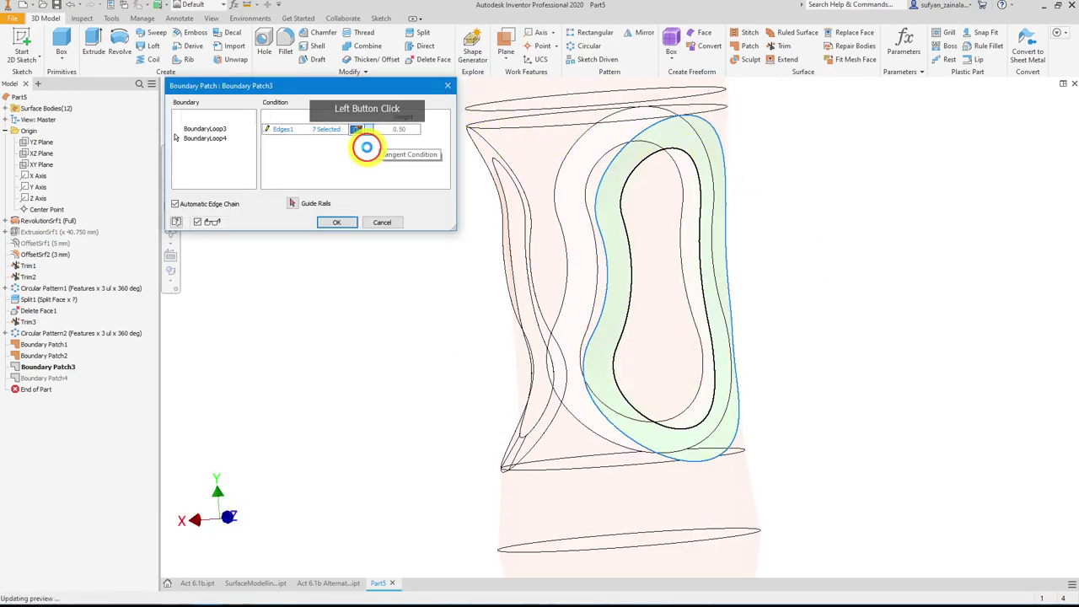
pyautogui.click(368, 152)
pyautogui.click(336, 222)
pyautogui.click(867, 310)
# - Edit Boundary Patch4, replacing its loops with the grip's inner and outer outlines and setting the outer edges to Smooth (G2) Condition
pyautogui.keyDown('shift'); pyautogui.moveTo(896, 325); pyautogui.dragTo(691, 354, button='middle'); pyautogui.keyUp('shift')
pyautogui.doubleClick(44, 377)
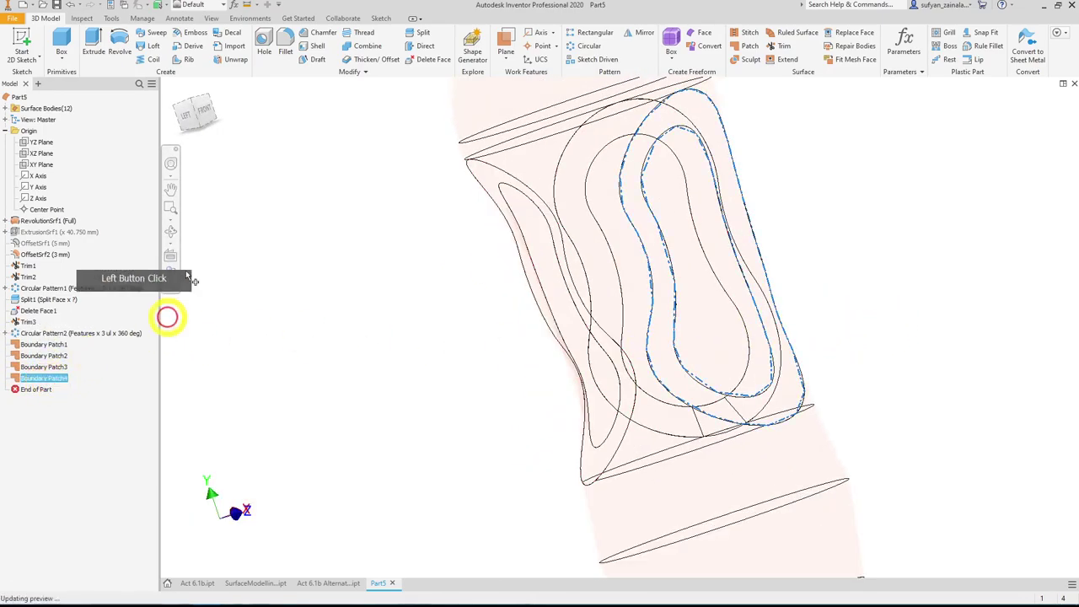
pyautogui.press('Delete')
pyautogui.press('Delete')
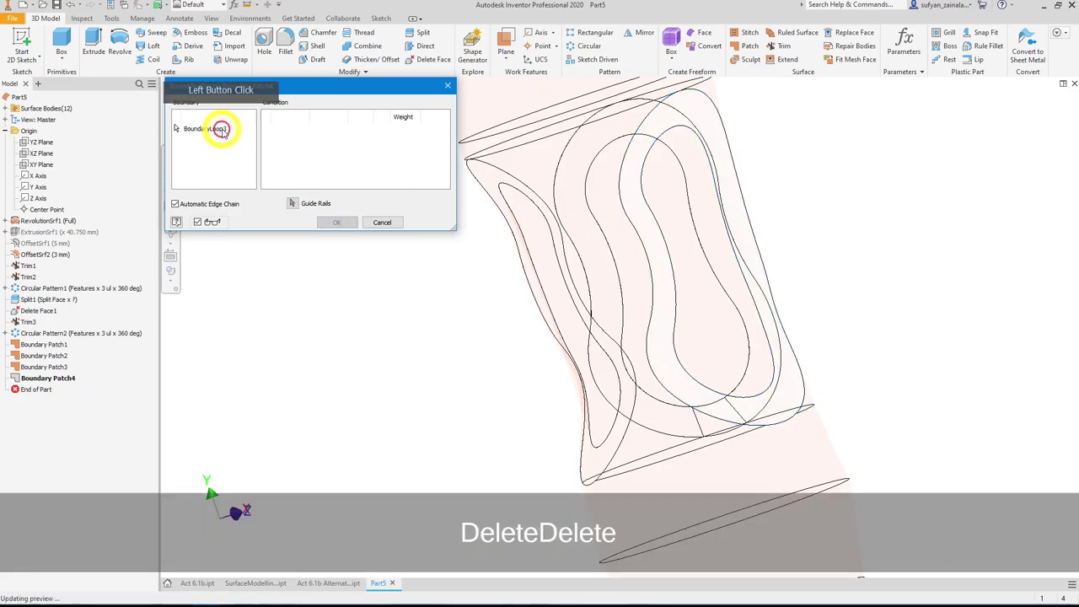
pyautogui.click(706, 210)
pyautogui.click(644, 181)
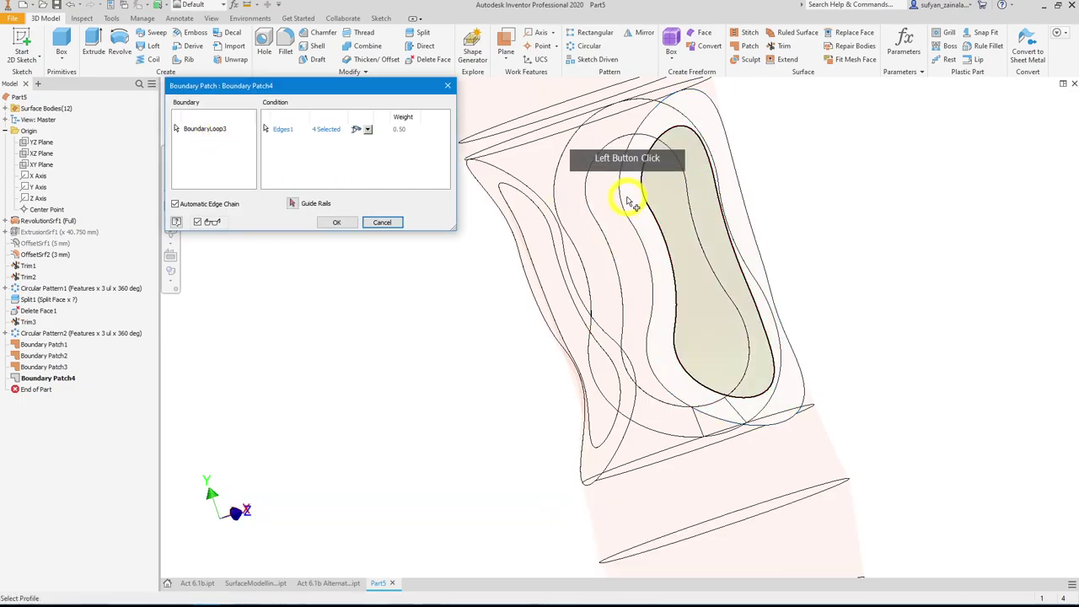
pyautogui.click(362, 128)
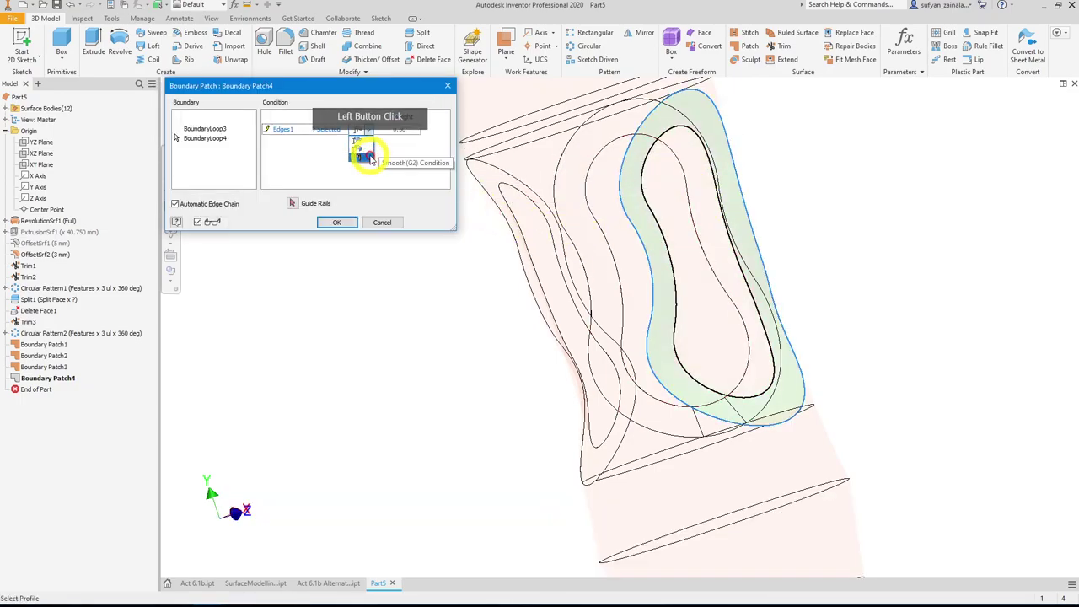
pyautogui.click(337, 222)
# - Inspect the leftover face at the lower end of the grip and delete Boundary Patch2
pyautogui.keyDown('shift'); pyautogui.moveTo(349, 228); pyautogui.dragTo(826, 279, button='middle'); pyautogui.keyUp('shift')
pyautogui.click(571, 436)
pyautogui.press('End')
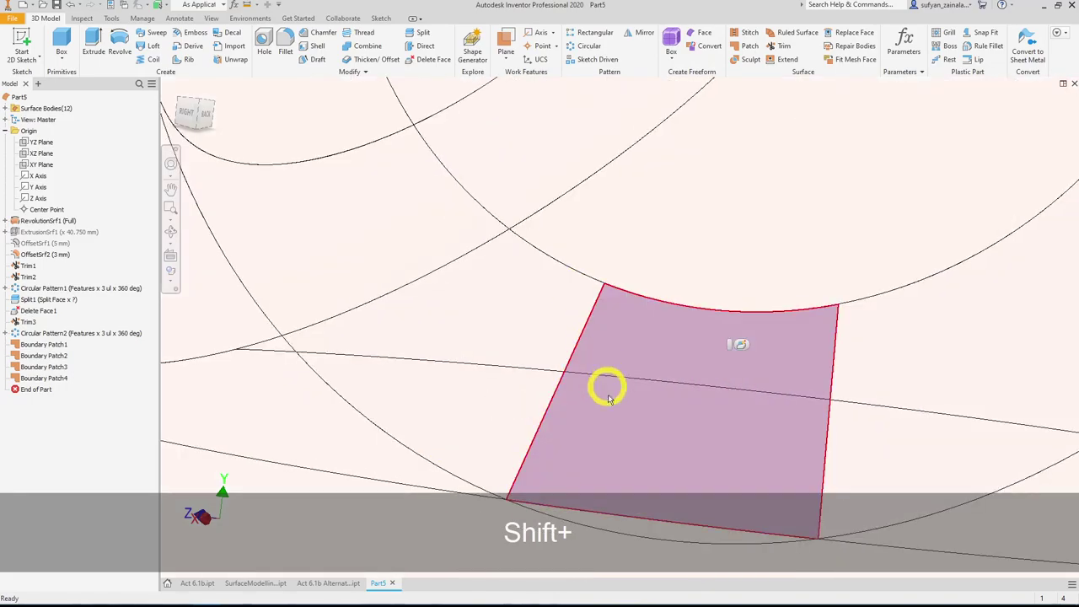
pyautogui.press('F2')
pyautogui.keyDown('shift'); pyautogui.moveTo(550, 220); pyautogui.dragTo(473, 310, button='middle'); pyautogui.keyUp('shift')
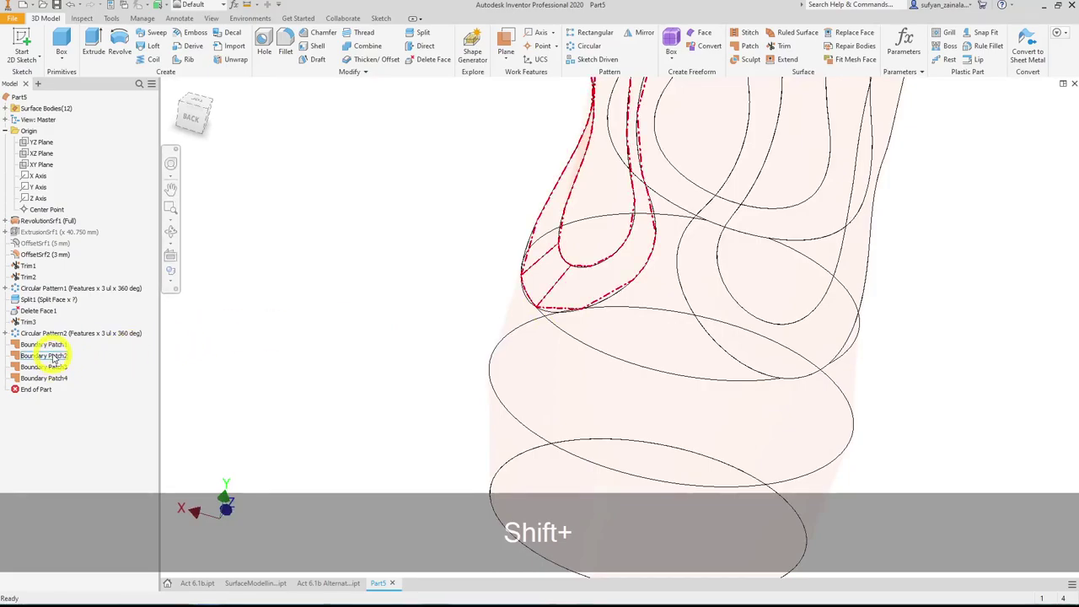
pyautogui.click(54, 355)
pyautogui.press('Delete')
# - Delete the small leftover body face at the lower end of the unpatched grip with Delete Face
pyautogui.keyDown('shift'); pyautogui.moveTo(253, 344); pyautogui.dragTo(344, 312, button='middle'); pyautogui.keyUp('shift')
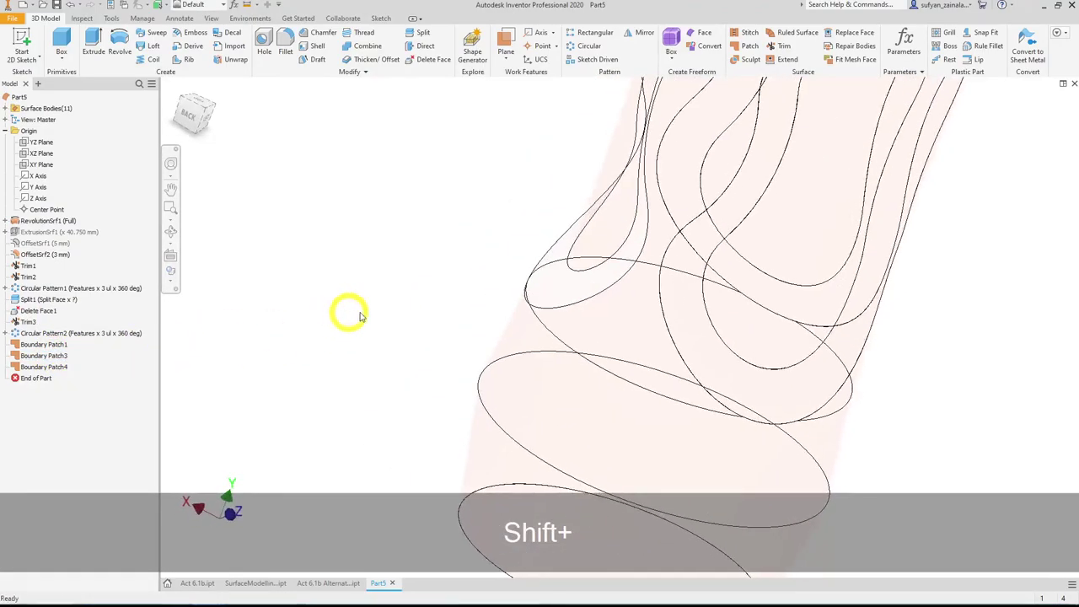
pyautogui.keyDown('shift'); pyautogui.moveTo(553, 293); pyautogui.dragTo(520, 290, button='middle'); pyautogui.keyUp('shift')
pyautogui.click(551, 238)
pyautogui.click(436, 65)
pyautogui.click(519, 289)
pyautogui.click(199, 146)
pyautogui.keyDown('shift'); pyautogui.moveTo(321, 273); pyautogui.dragTo(356, 274, button='middle'); pyautogui.keyUp('shift')
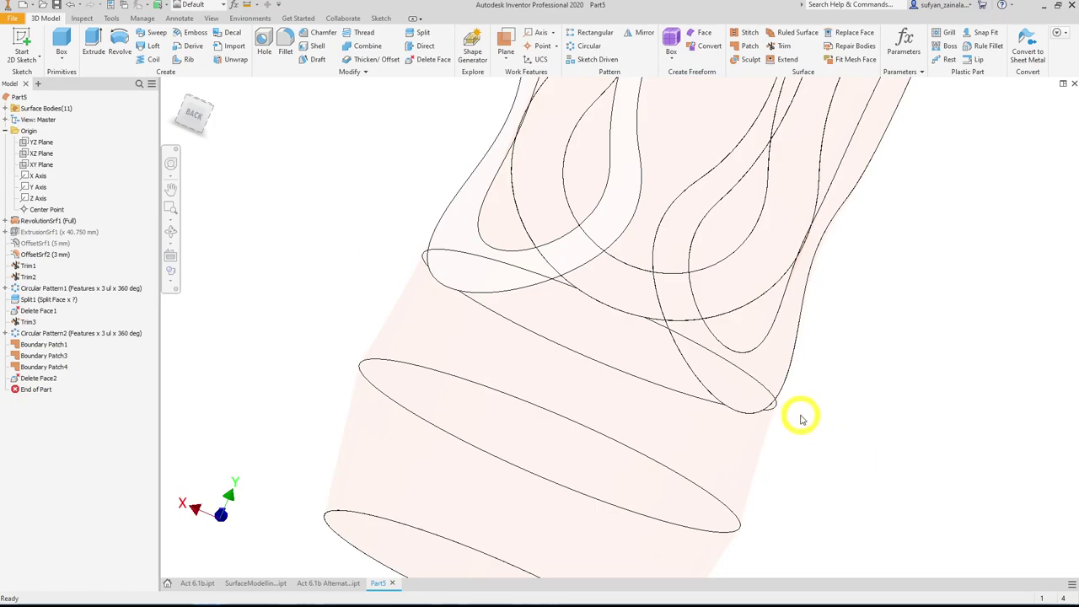
# - Undo and redo the last face deletion to compare the lower corner of the unpatched grip
pyautogui.keyDown('shift'); pyautogui.moveTo(773, 402); pyautogui.dragTo(814, 458, button='middle'); pyautogui.keyUp('shift')
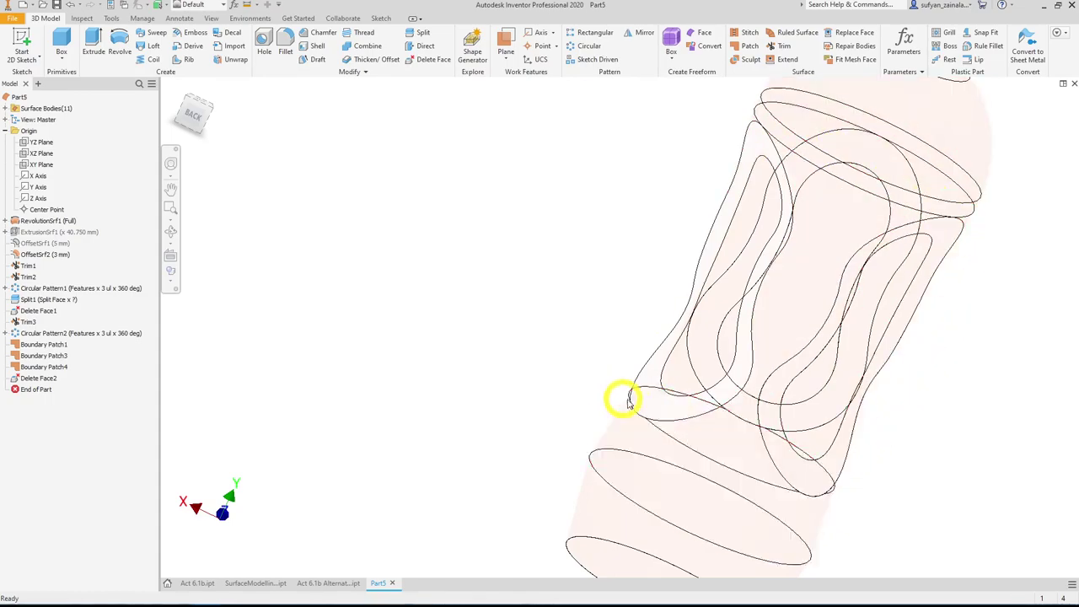
pyautogui.keyDown('shift'); pyautogui.moveTo(681, 414); pyautogui.dragTo(638, 378, button='middle'); pyautogui.keyUp('shift')
pyautogui.keyDown('shift'); pyautogui.scroll(-5, 632, 376); pyautogui.keyUp('shift')
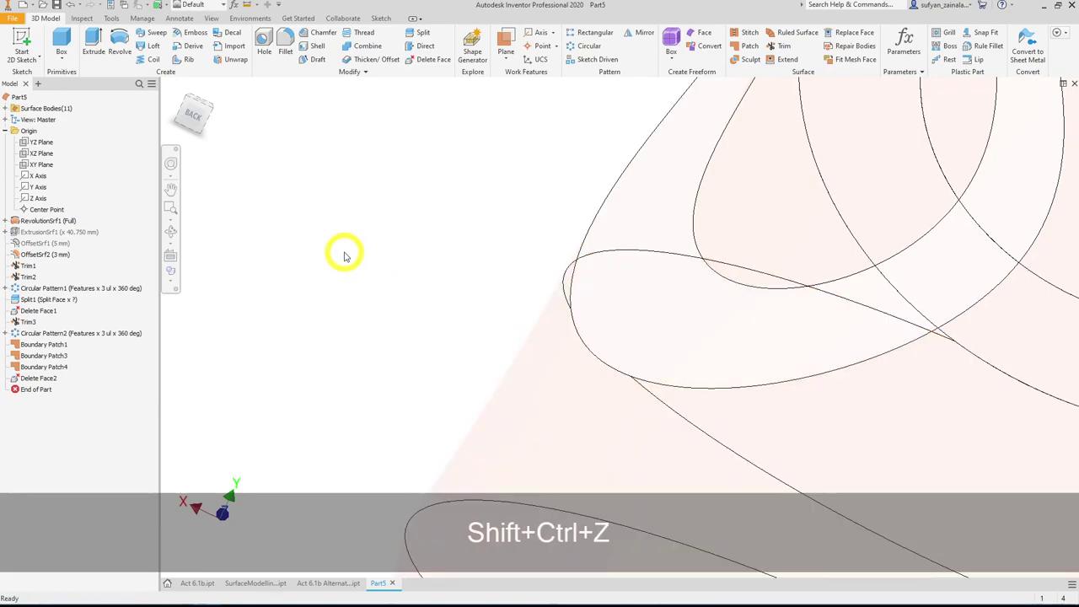
pyautogui.keyDown('shift'); pyautogui.moveTo(585, 362); pyautogui.dragTo(600, 345, button='middle'); pyautogui.keyUp('shift')
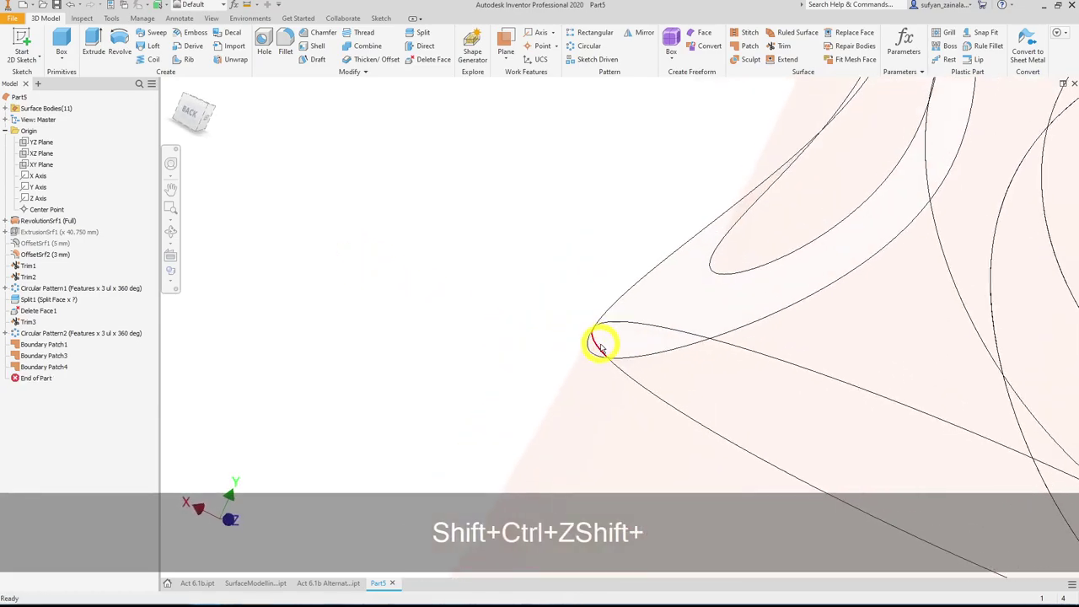
pyautogui.hotkey('ctrl', 'shift', 'y')
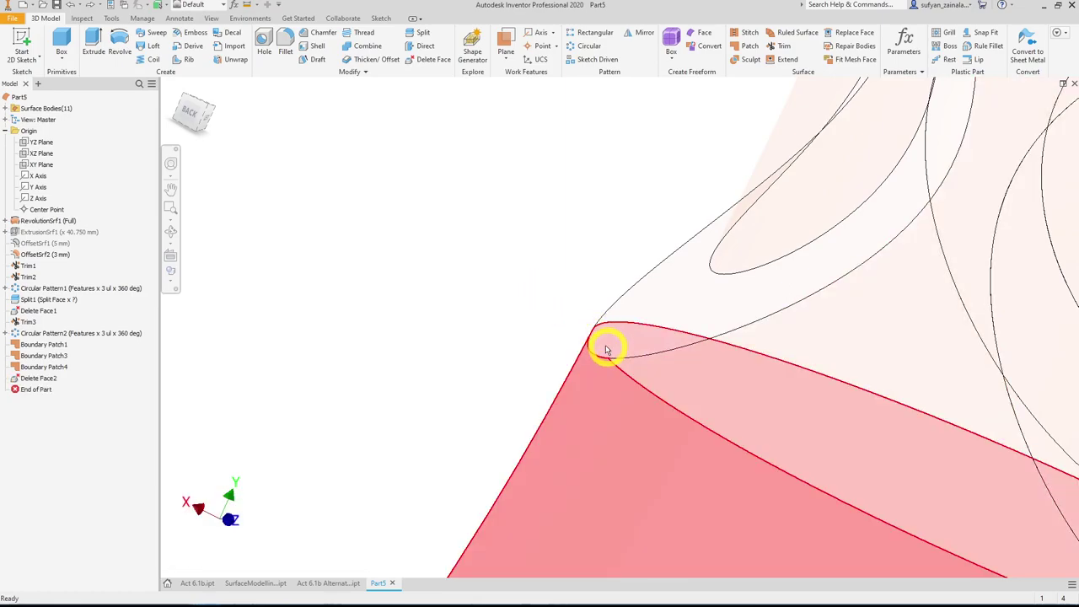
# - Create a boundary patch between the inner and outer outlines of the unpatched grip
pyautogui.moveTo(527, 291); pyautogui.dragTo(438, 119, button='middle')
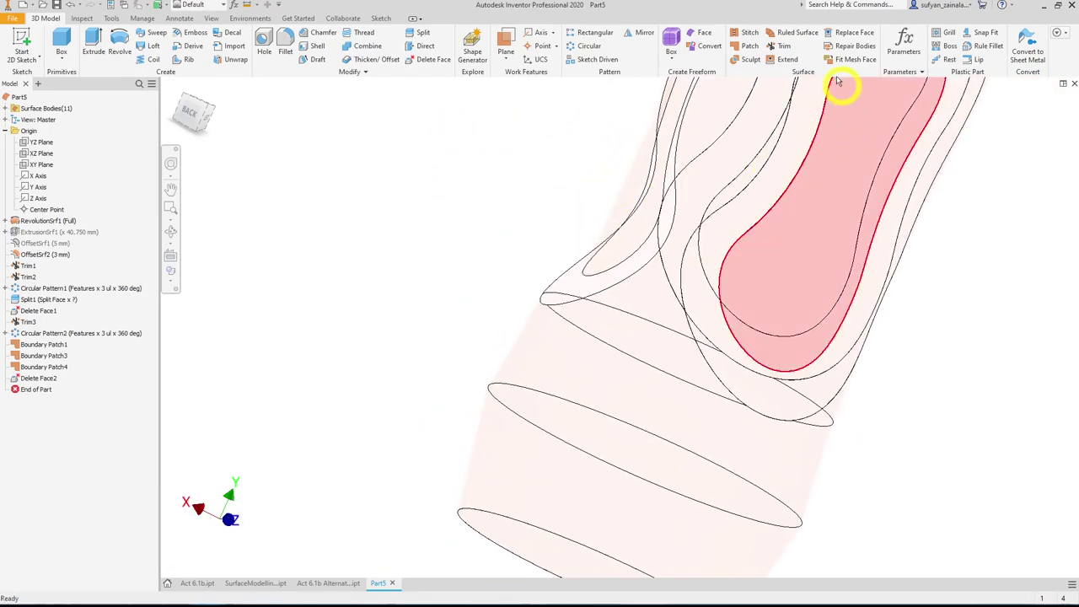
pyautogui.click(750, 45)
pyautogui.click(603, 274)
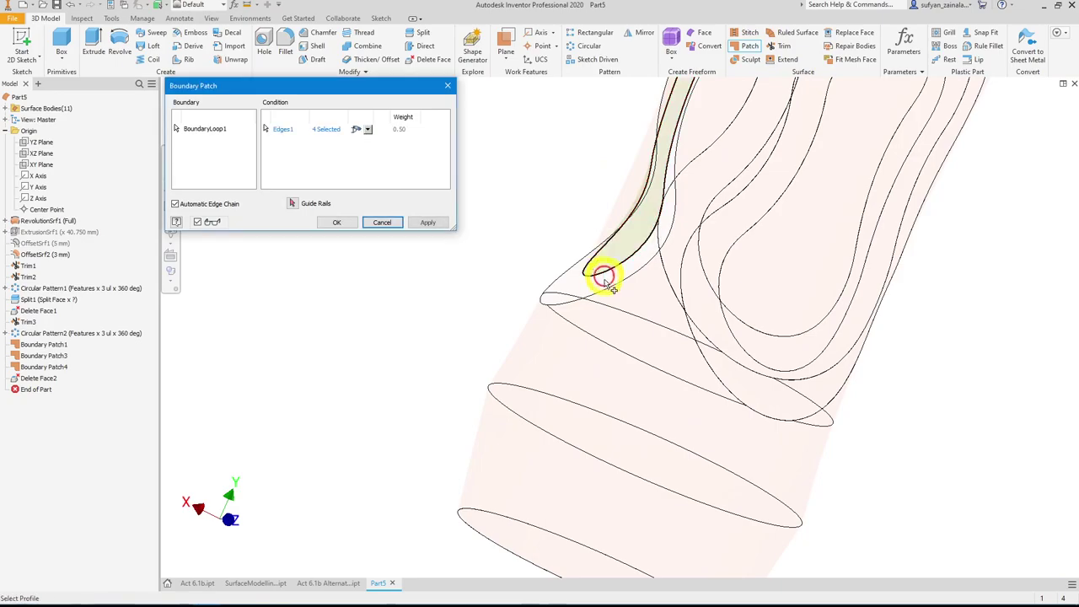
pyautogui.click(590, 299)
pyautogui.click(367, 129)
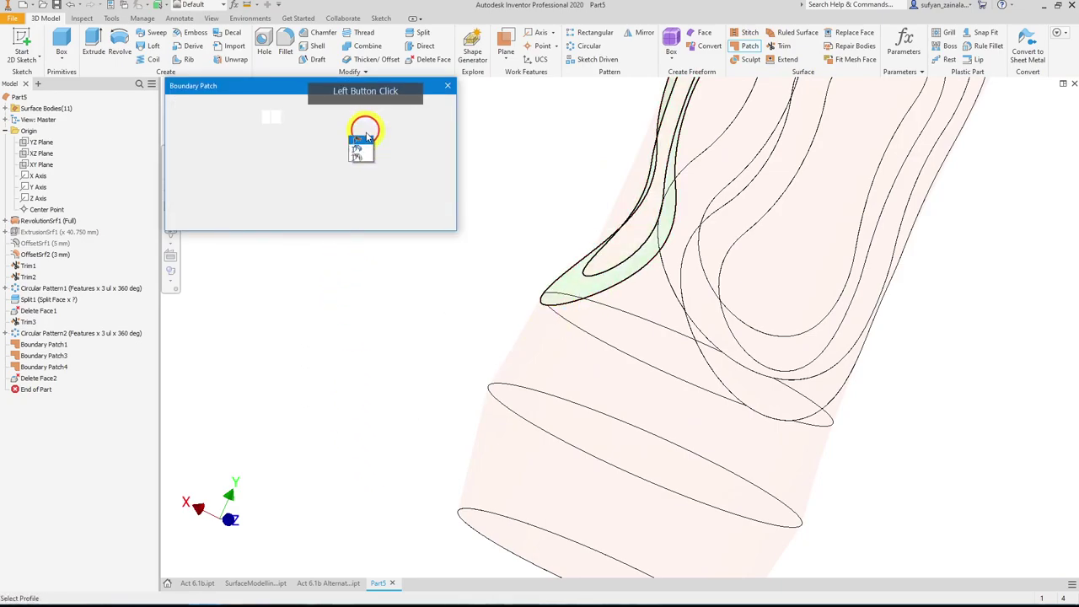
pyautogui.click(336, 224)
# - Examine how the new boundary patch meets the bottle body around both ends of the grip
pyautogui.keyDown('shift'); pyautogui.moveTo(345, 260); pyautogui.dragTo(318, 260, button='middle'); pyautogui.keyUp('shift')
pyautogui.scroll(-5, 519, 311)
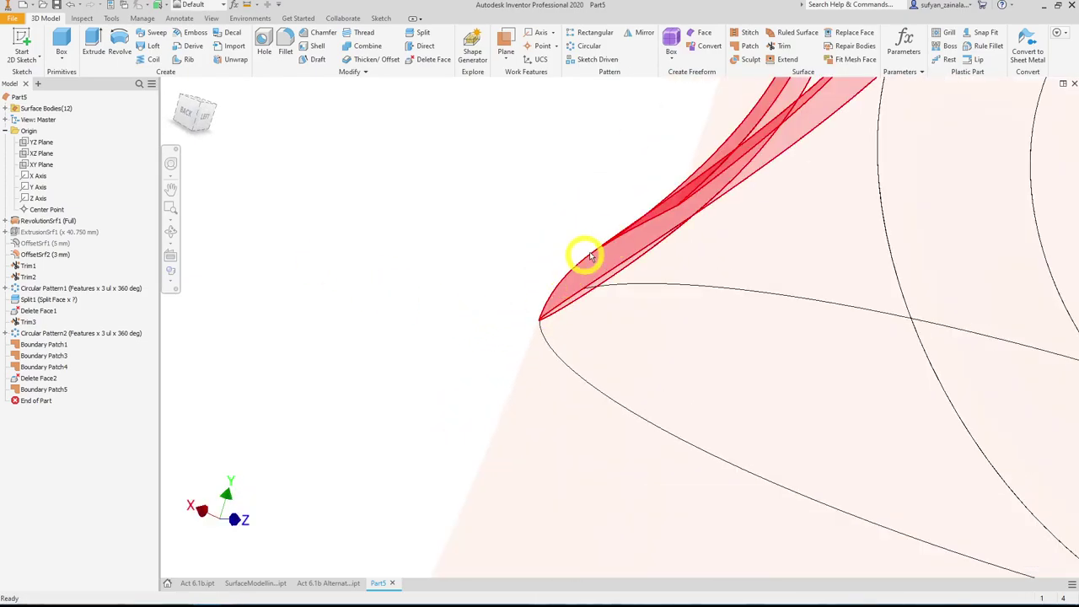
pyautogui.scroll(5, 578, 410)
pyautogui.keyDown('shift'); pyautogui.moveTo(579, 410); pyautogui.dragTo(683, 179, button='middle'); pyautogui.keyUp('shift')
pyautogui.scroll(-5, 662, 112)
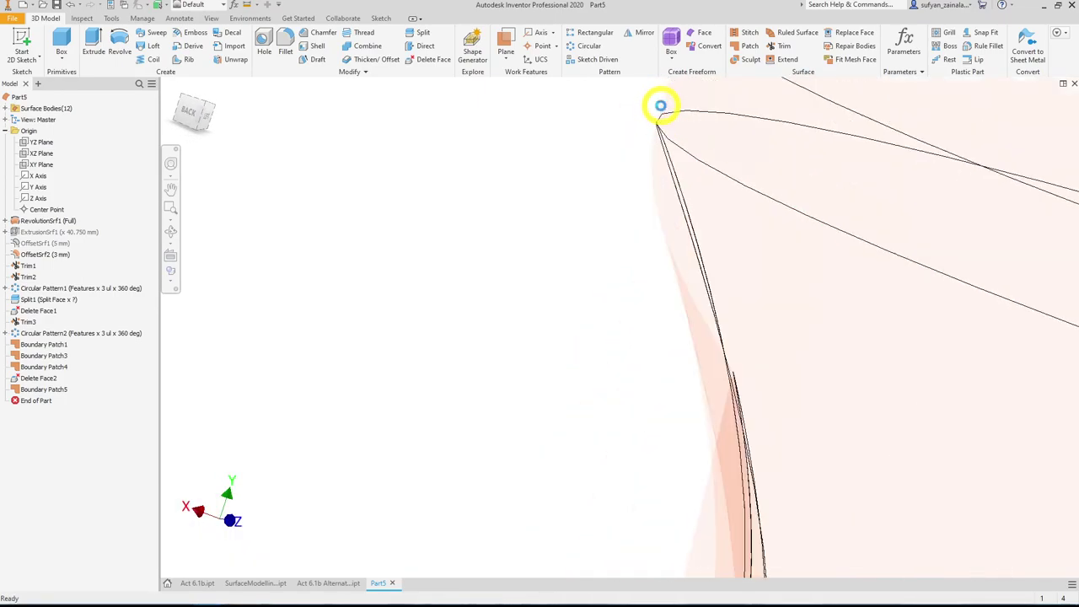
pyautogui.scroll(5, 645, 166)
pyautogui.keyDown('shift'); pyautogui.moveTo(646, 176); pyautogui.dragTo(667, 294, button='middle'); pyautogui.keyUp('shift')
pyautogui.scroll(5, 667, 294)
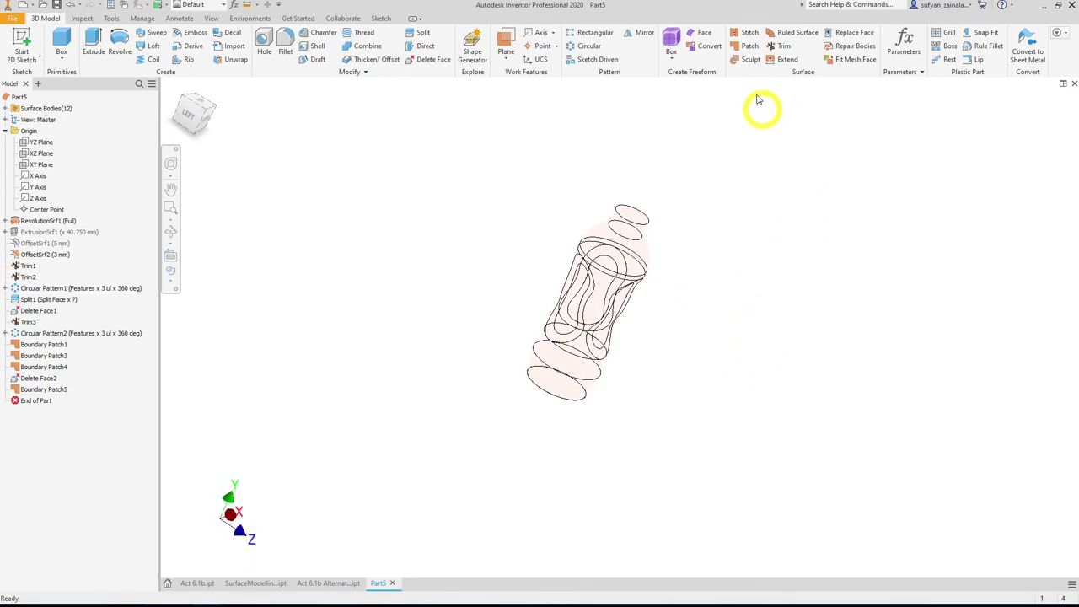
# - Delete the flat face closing the top of the bottle's neck
pyautogui.click(746, 36)
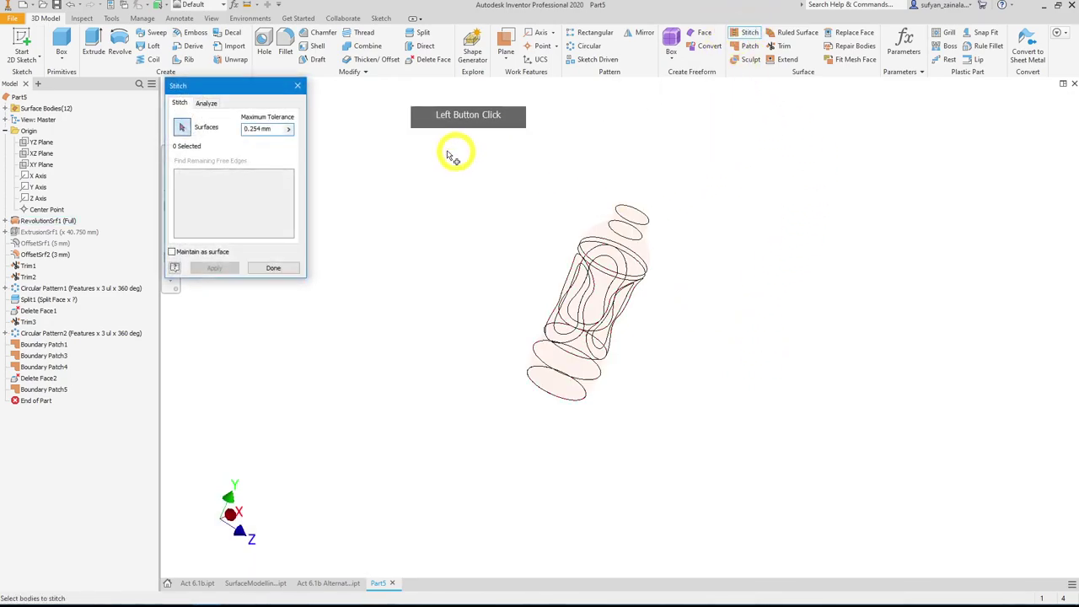
pyautogui.press('Escape')
pyautogui.click(421, 62)
pyautogui.click(632, 217)
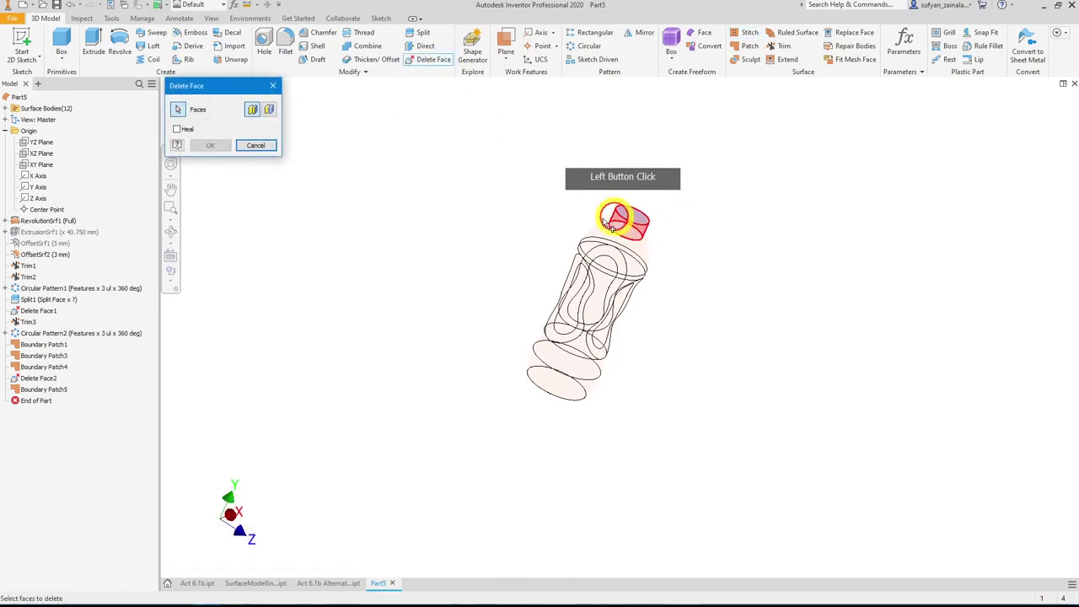
pyautogui.click(223, 146)
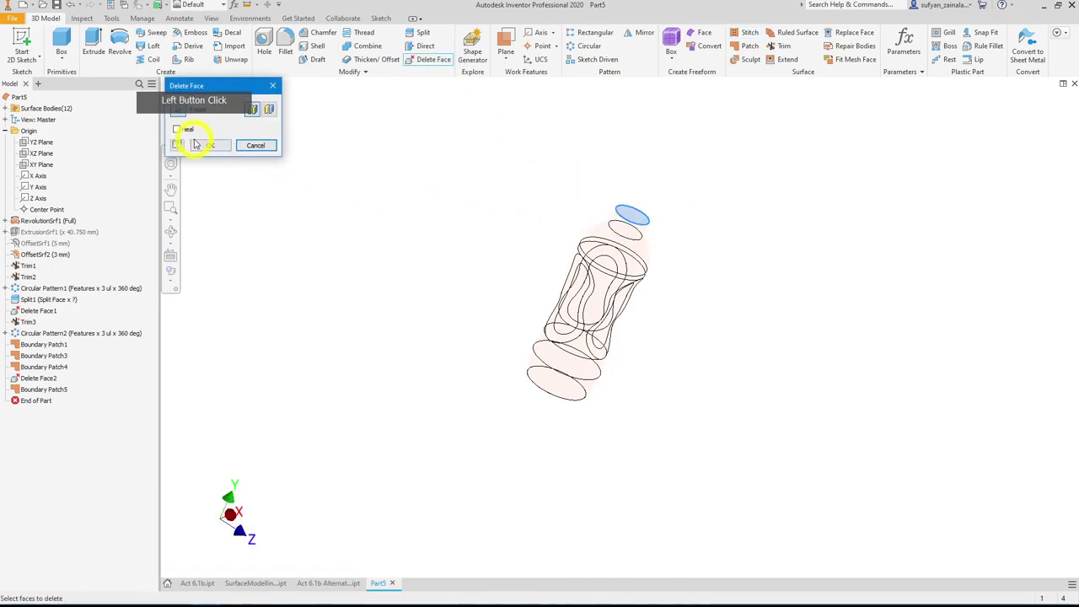
# - Stitch the bottle body, grip surfaces, all four boundary patches and the base together with a 0.254 mm maximum tolerance
pyautogui.click(746, 35)
pyautogui.click(612, 268)
pyautogui.click(605, 272)
pyautogui.click(577, 283)
pyautogui.click(637, 298)
pyautogui.click(615, 295)
pyautogui.click(640, 319)
pyautogui.click(549, 381)
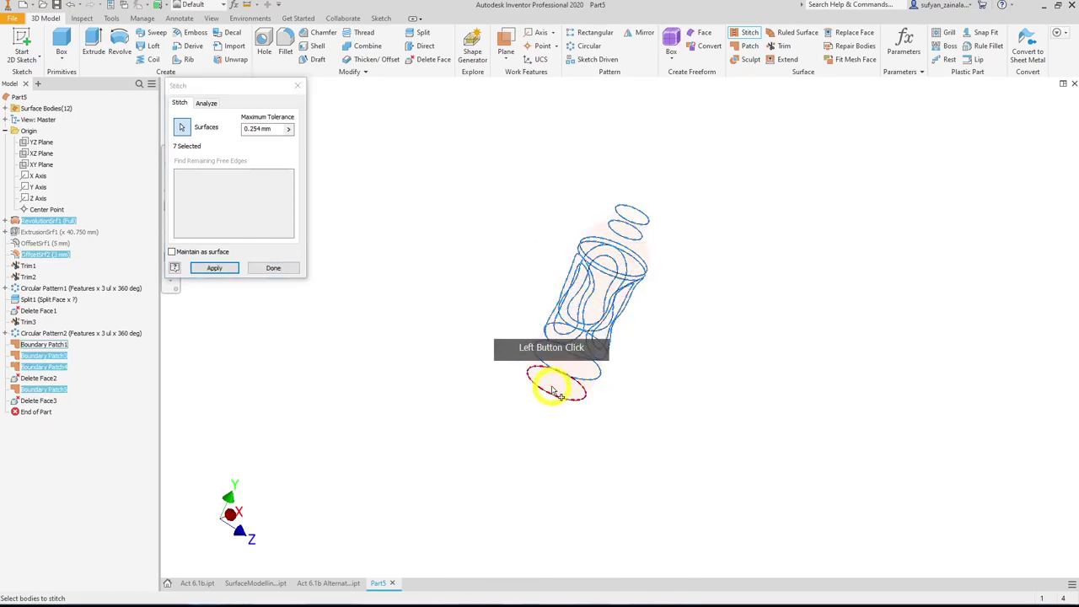
pyautogui.click(212, 268)
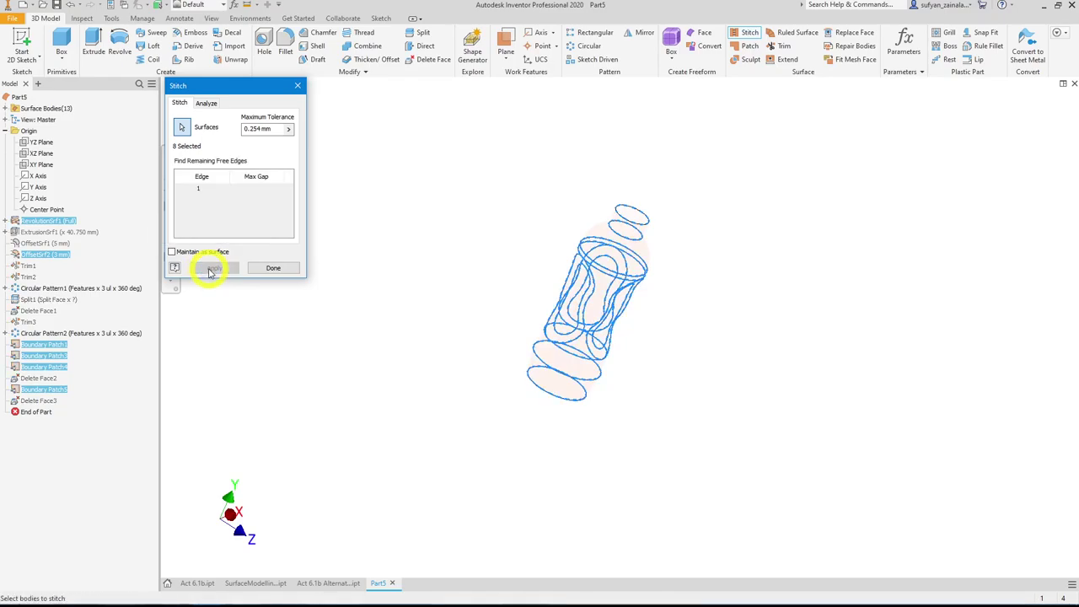
pyautogui.click(278, 270)
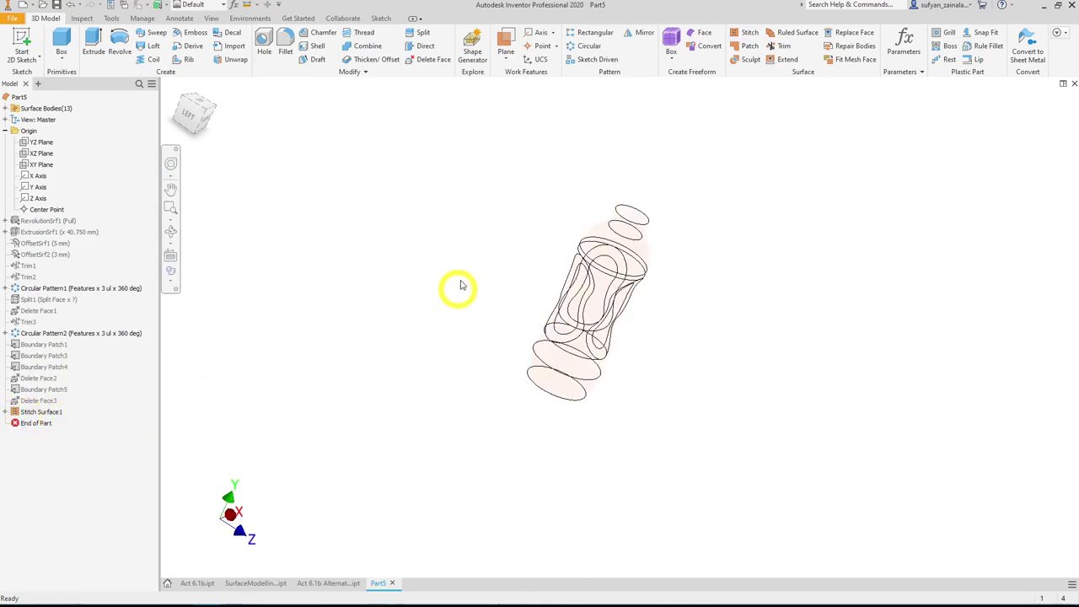
# - Fillet the circular edge between the neck and the shoulder with a 2 mm radius
pyautogui.click(291, 50)
pyautogui.scroll(-5, 986, 224)
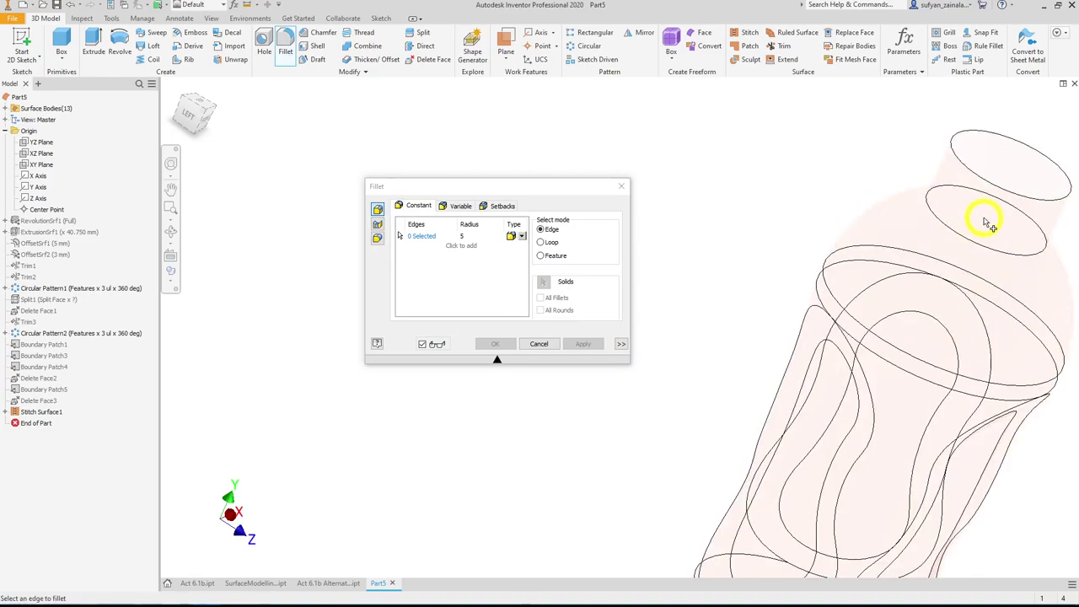
pyautogui.click(957, 234)
pyautogui.click(462, 235)
pyautogui.write('2')
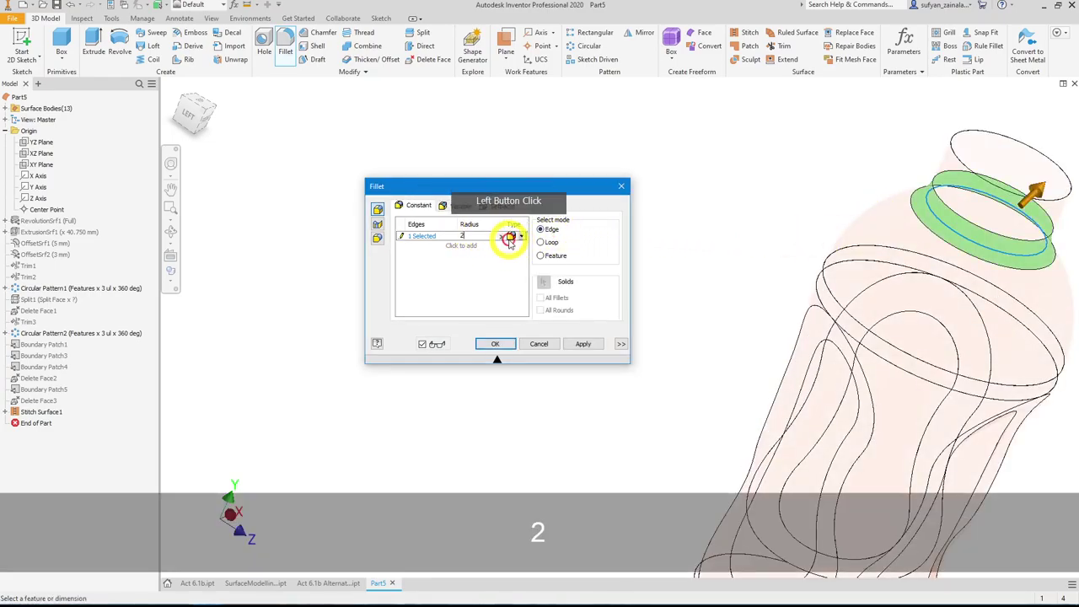
pyautogui.press('Return')
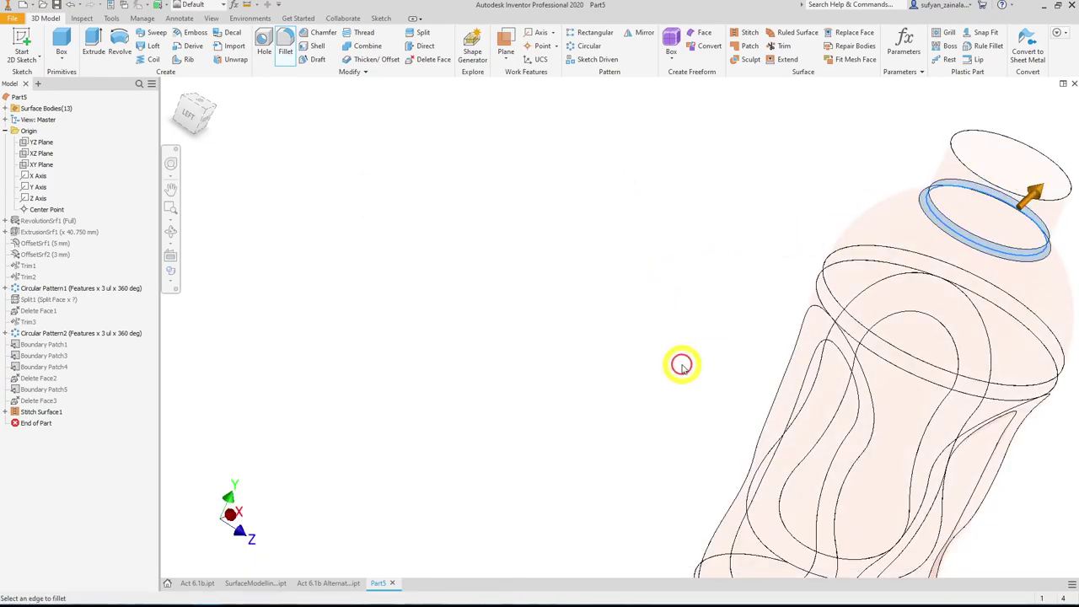
# - Fillet the circular edge between the lower body and the tapered base section with a 10 mm radius
pyautogui.scroll(4, 649, 248)
pyautogui.click(459, 234)
pyautogui.write('1')
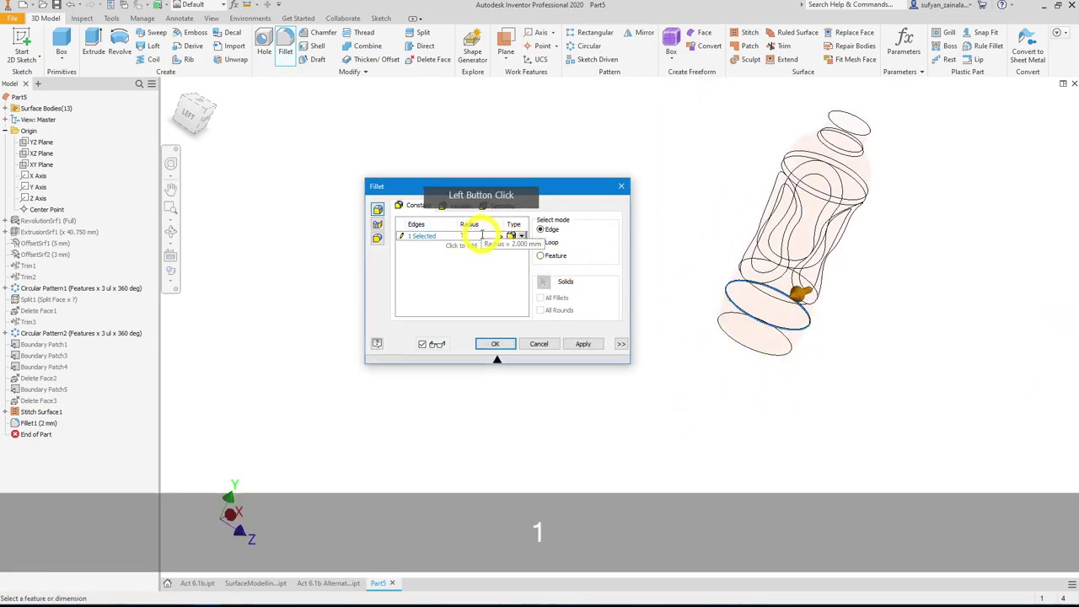
pyautogui.write('0')
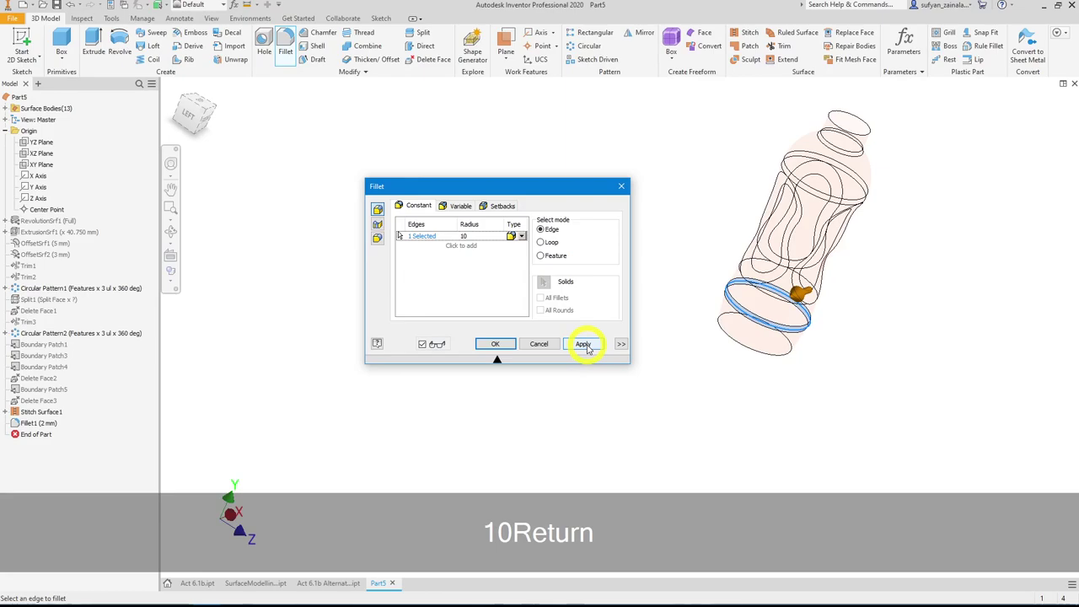
pyautogui.click(584, 344)
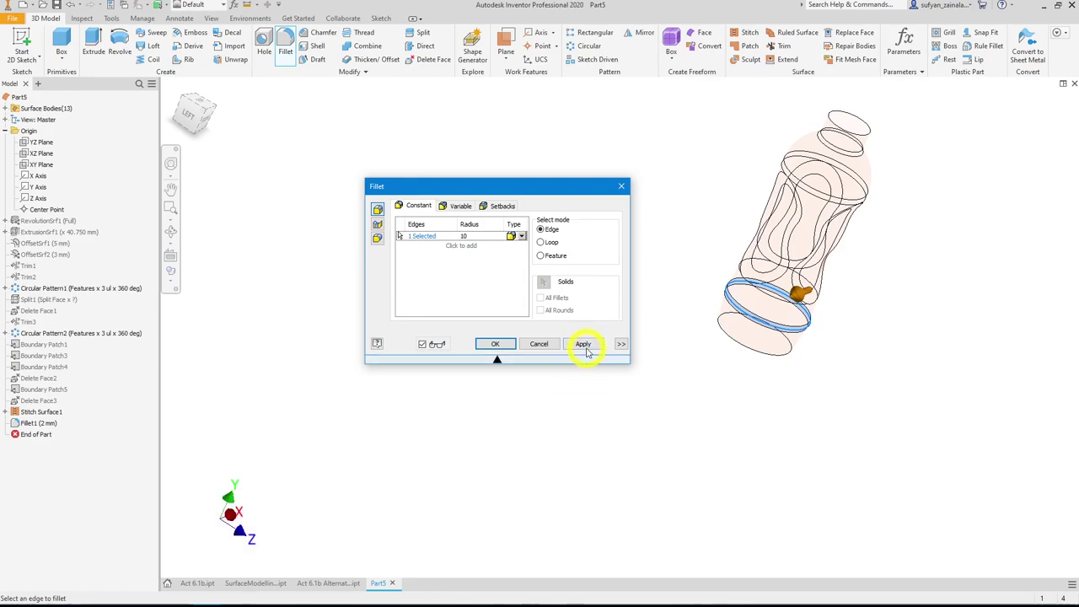
# - Fillet the bottle's bottom edge with a 5 mm radius
pyautogui.click(741, 348)
pyautogui.click(459, 236)
pyautogui.write('5')
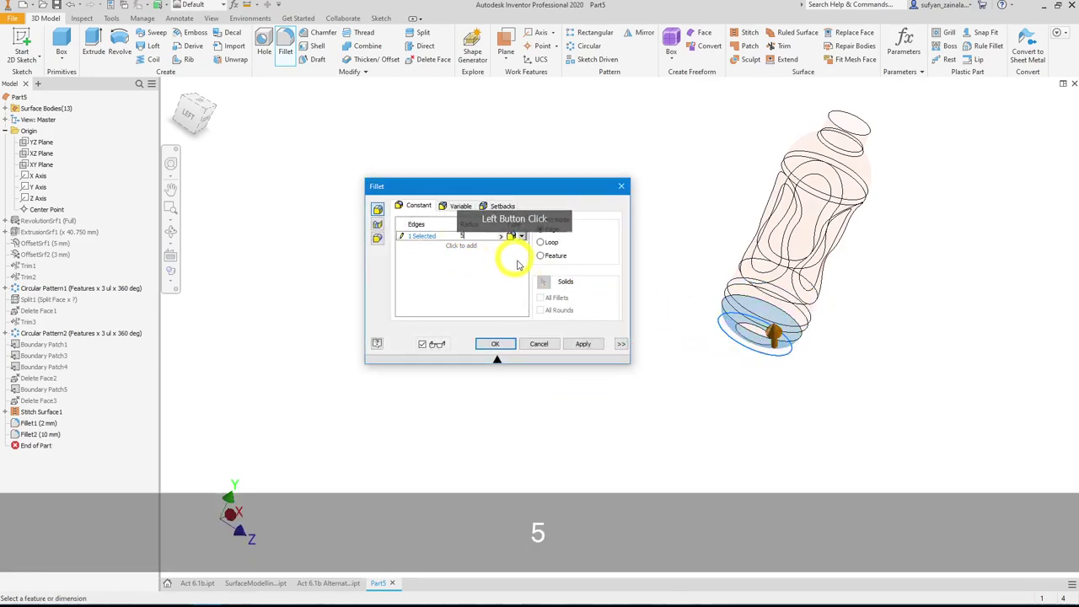
pyautogui.press('Return')
pyautogui.click(498, 345)
# - Thicken the whole bottle quilt by 1 mm as a solid, using the reversed thickening direction
pyautogui.keyDown('shift'); pyautogui.moveTo(851, 330); pyautogui.dragTo(708, 347, button='middle'); pyautogui.keyUp('shift')
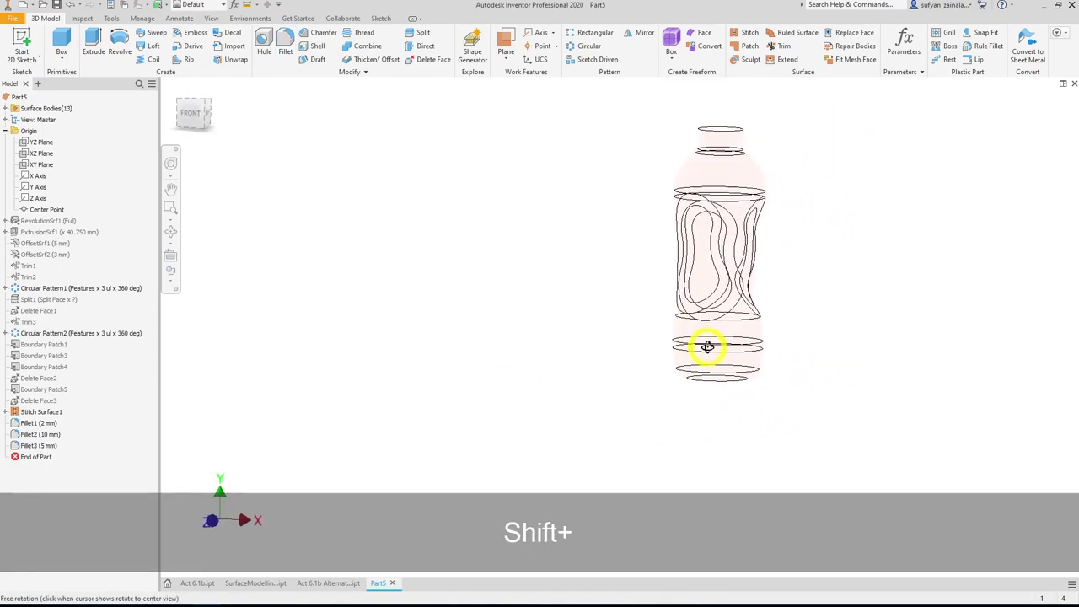
pyautogui.click(371, 61)
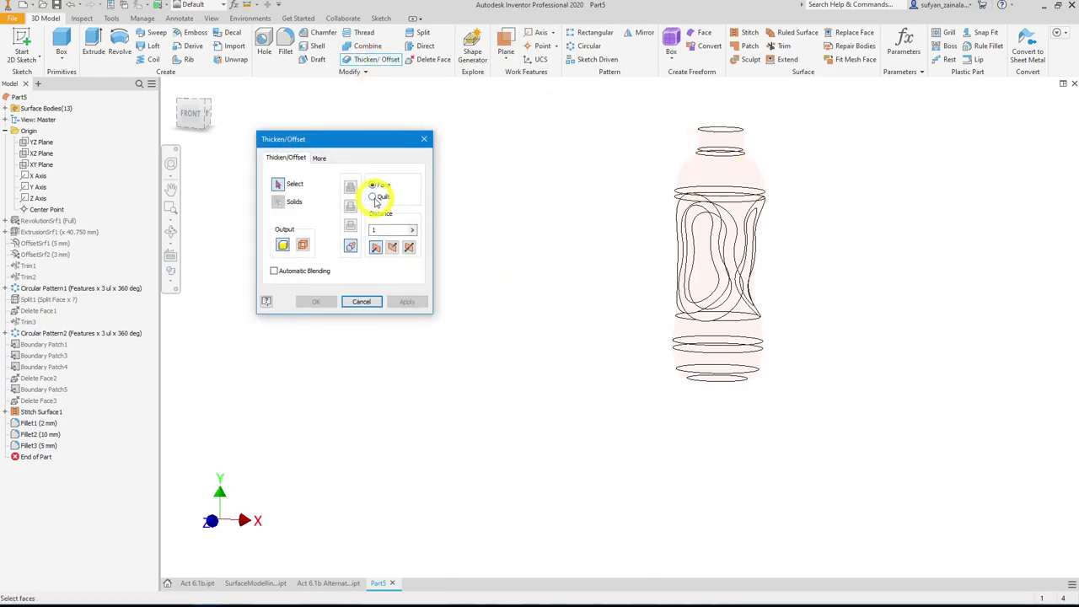
pyautogui.click(713, 163)
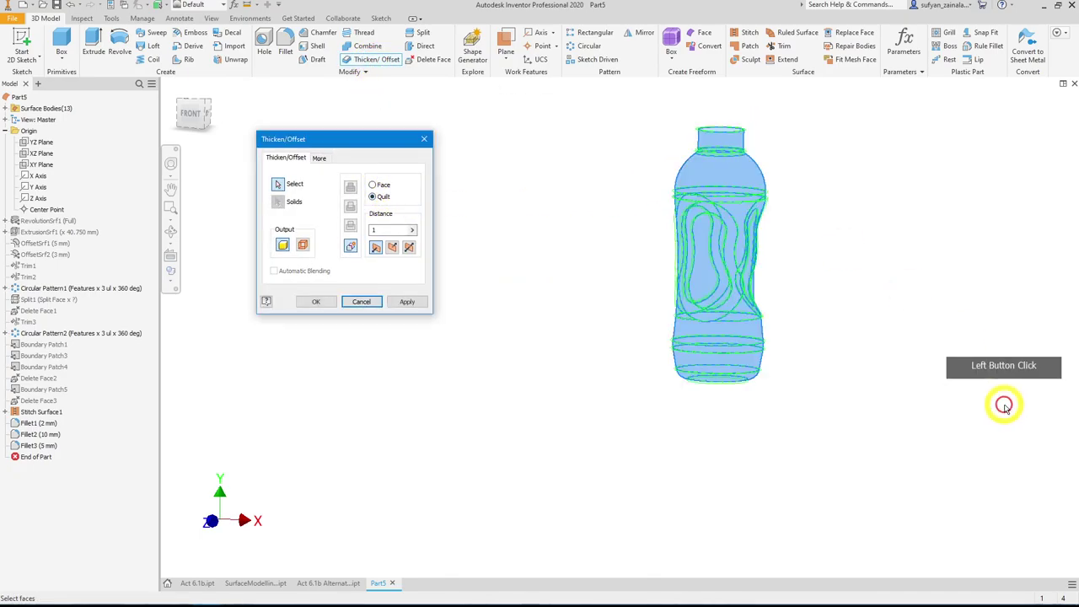
pyautogui.click(392, 248)
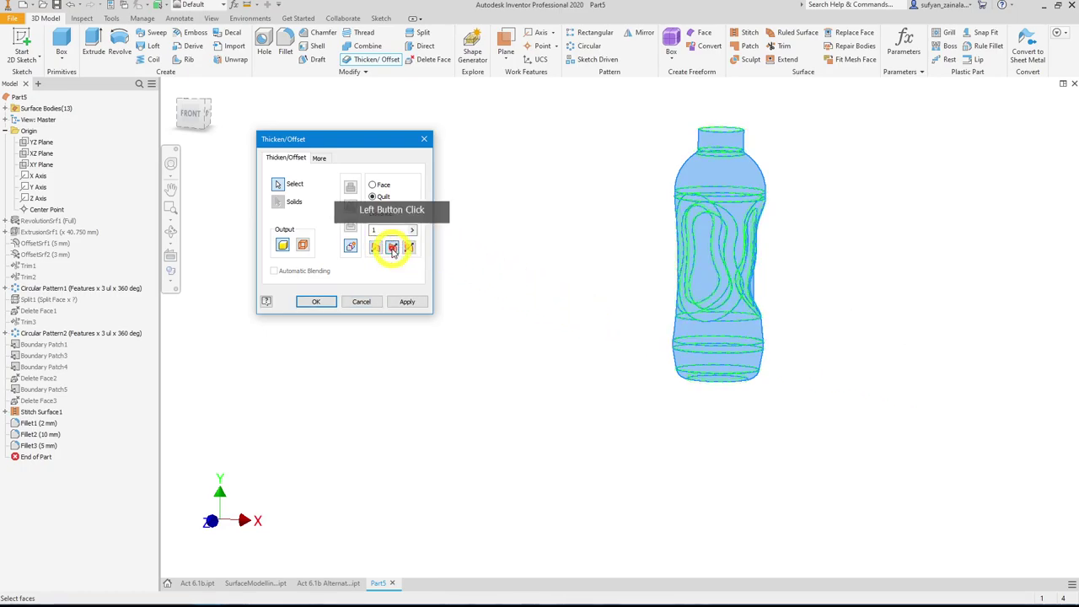
pyautogui.click(327, 303)
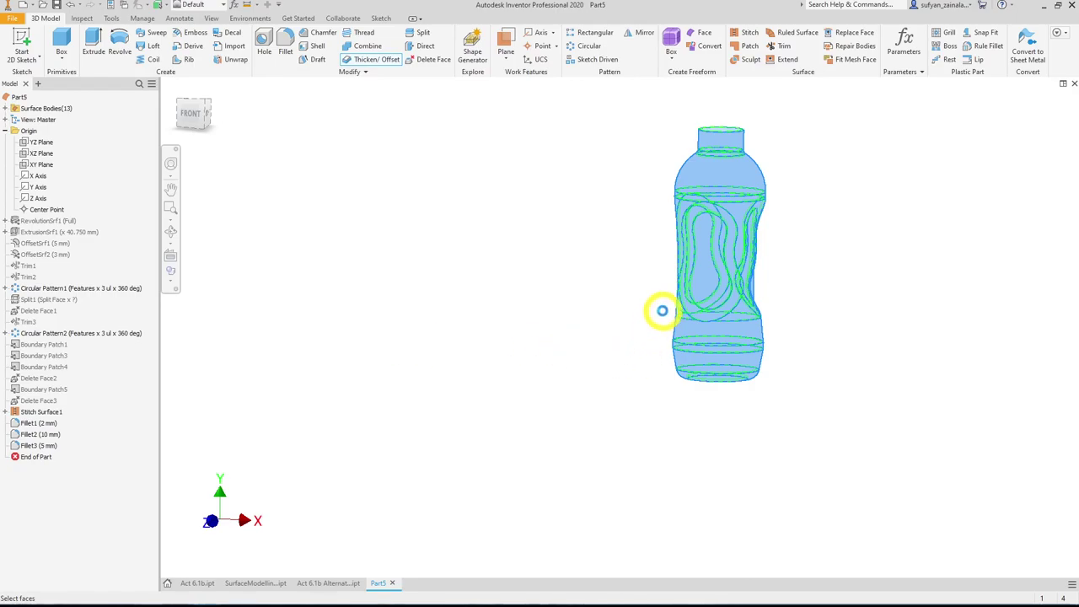
# - Examine the thickened bottle's outer shape, the wall and interior through the neck opening, and the surface around the grips
pyautogui.moveTo(775, 282)
pyautogui.keyDown('shift'); pyautogui.mouseDown(button='middle')
pyautogui.moveTo(762, 260)
pyautogui.moveTo(624, 258)
pyautogui.moveTo(742, 282)
pyautogui.moveTo(627, 279)
pyautogui.moveTo(636, 318)
pyautogui.moveTo(602, 272)
pyautogui.moveTo(531, 260)
pyautogui.moveTo(211, 279)
pyautogui.moveTo(759, 290)
pyautogui.mouseUp(button='middle'); pyautogui.keyUp('shift')
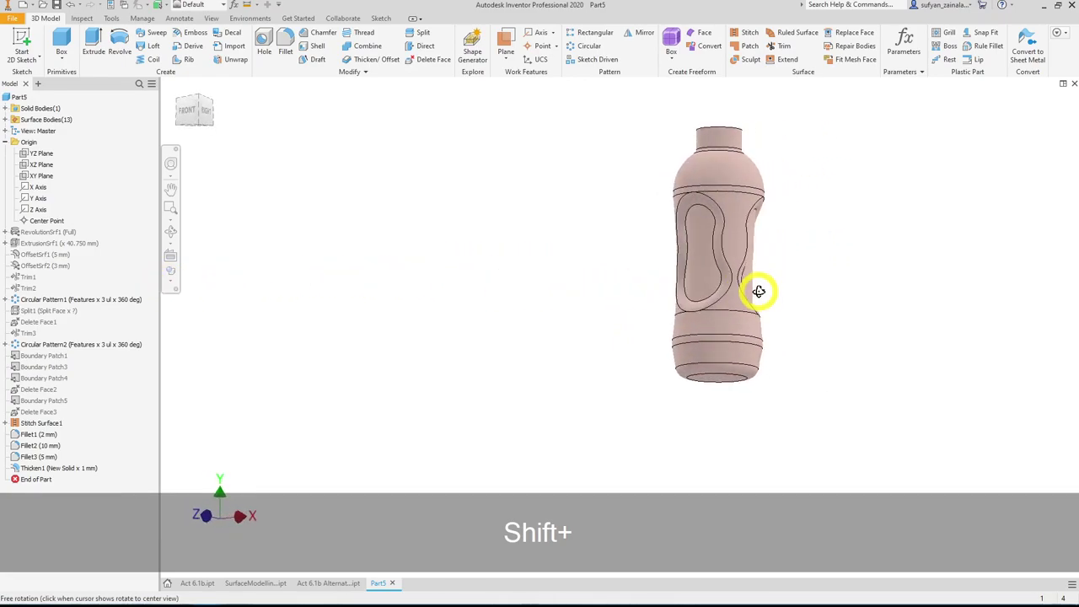
pyautogui.keyDown('shift'); pyautogui.moveTo(820, 218); pyautogui.dragTo(843, 263, button='middle'); pyautogui.keyUp('shift')
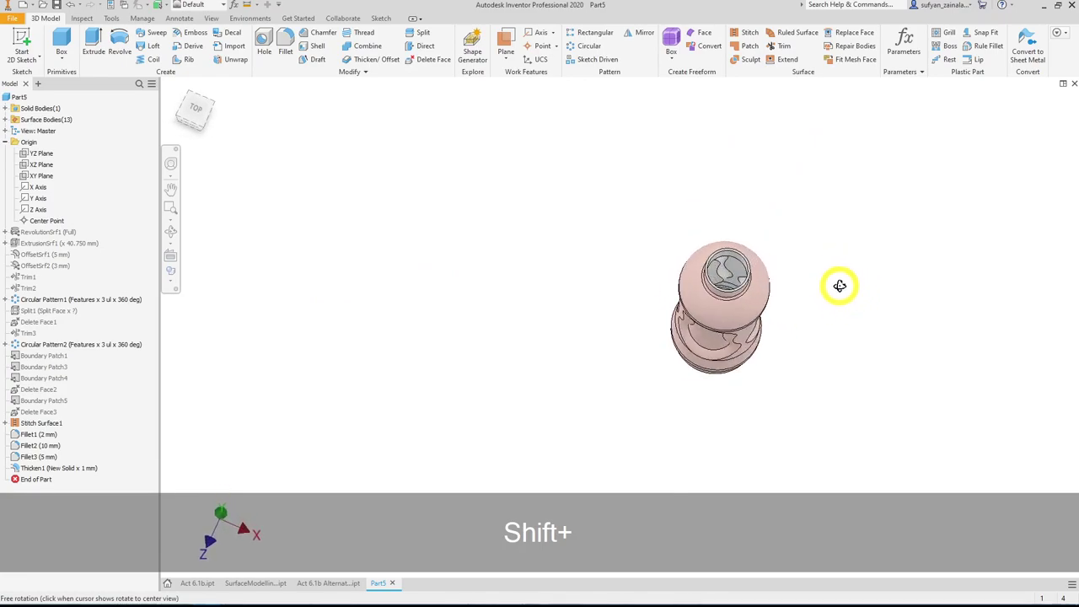
pyautogui.scroll(-5, 708, 278)
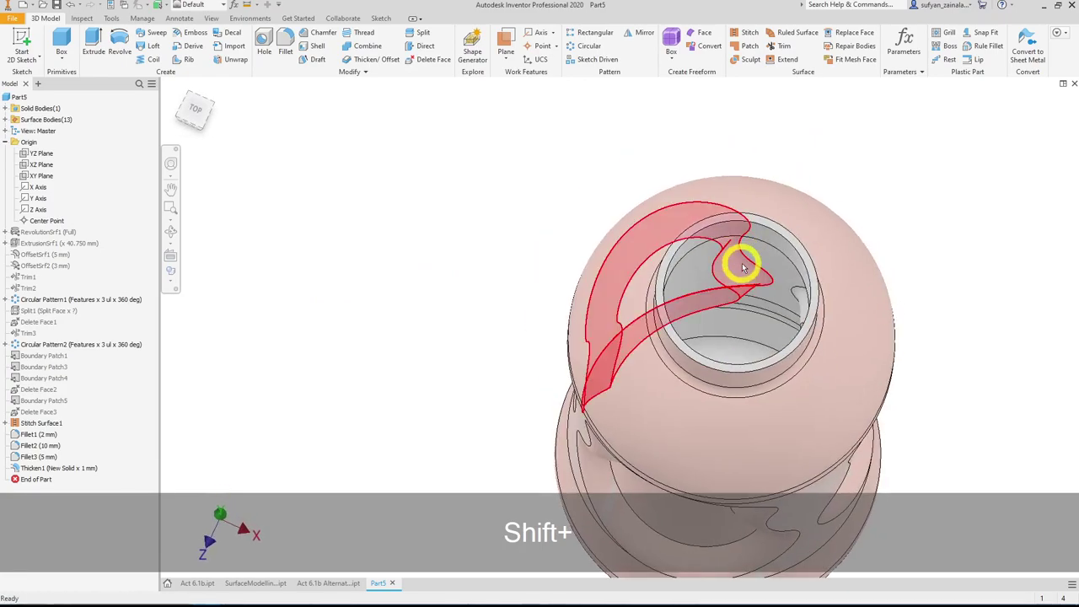
pyautogui.keyDown('shift'); pyautogui.moveTo(725, 301); pyautogui.dragTo(735, 282, button='middle'); pyautogui.keyUp('shift')
pyautogui.doubleClick(747, 282)
pyautogui.click(273, 268)
pyautogui.keyDown('shift'); pyautogui.moveTo(273, 267); pyautogui.dragTo(695, 297, button='middle'); pyautogui.keyUp('shift')
pyautogui.click(695, 298)
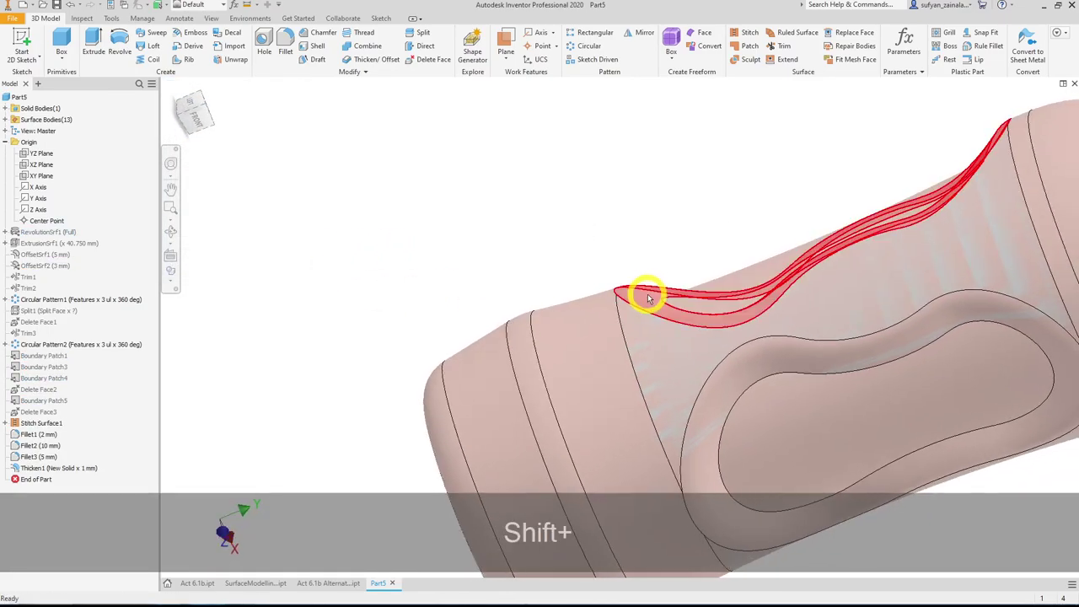
# - Turn off the visibility of all the surface bodies together, keeping the thickened solid bottle displayed
pyautogui.rightClick(38, 122)
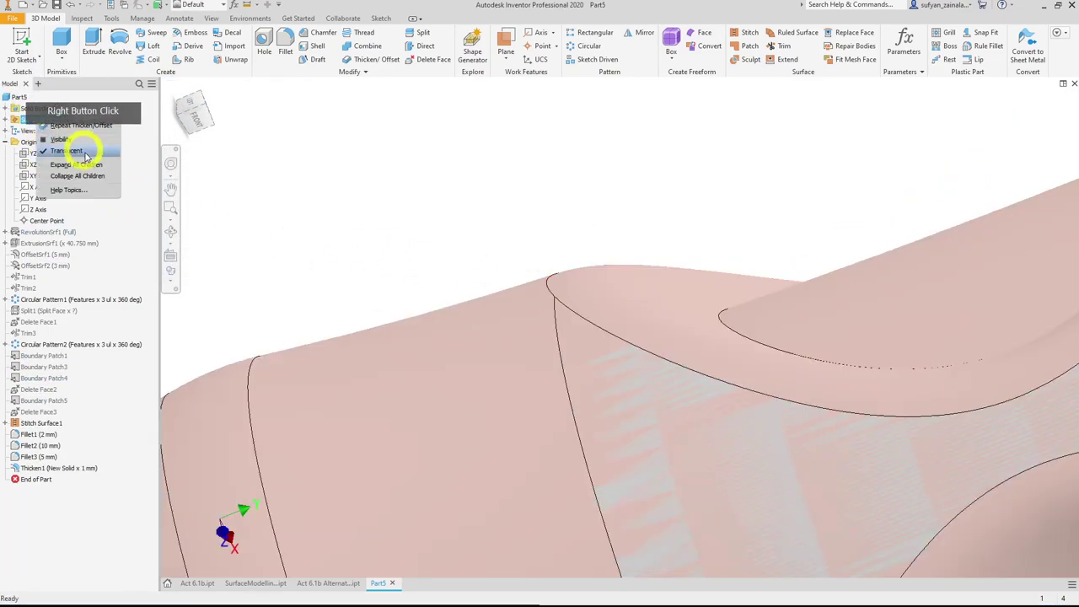
pyautogui.click(76, 136)
pyautogui.click(559, 228)
pyautogui.keyDown('shift'); pyautogui.moveTo(559, 229); pyautogui.dragTo(551, 282, button='middle'); pyautogui.keyUp('shift')
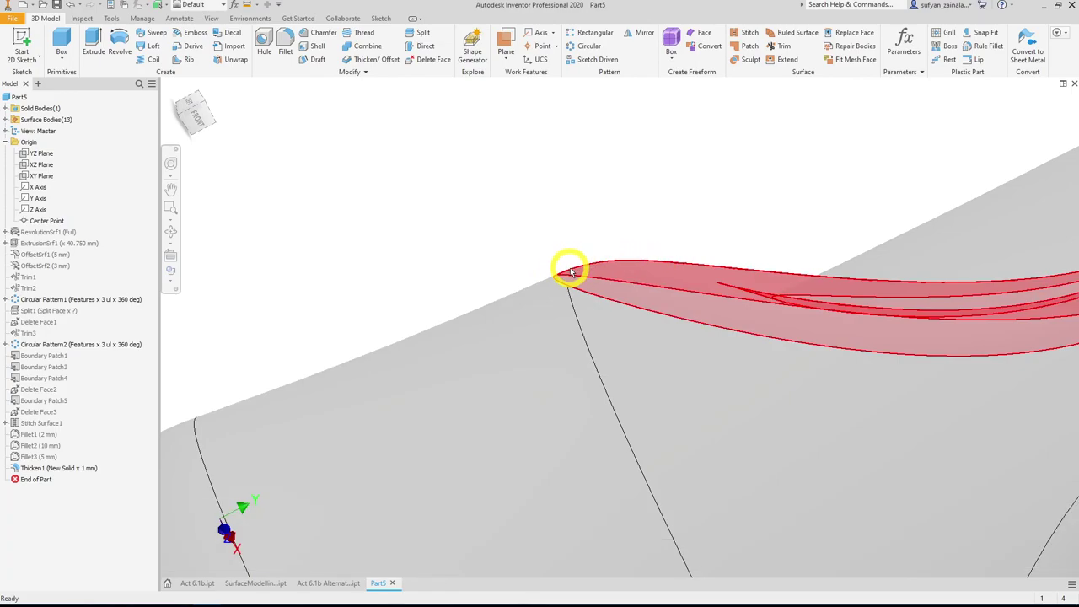
pyautogui.keyDown('shift'); pyautogui.moveTo(626, 253); pyautogui.dragTo(485, 285, button='middle'); pyautogui.keyUp('shift')
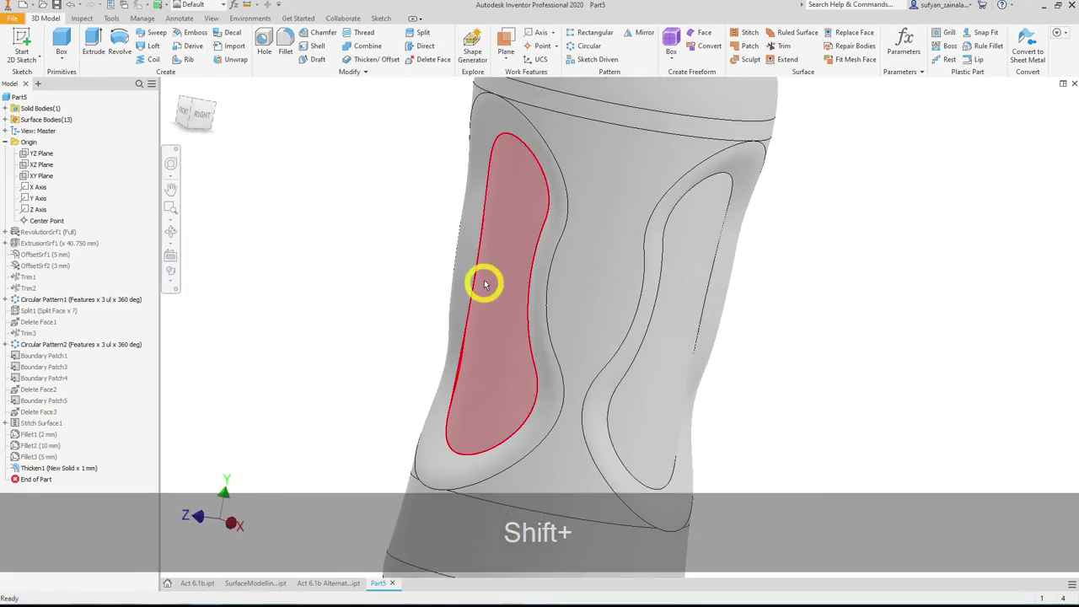
pyautogui.press('F6')
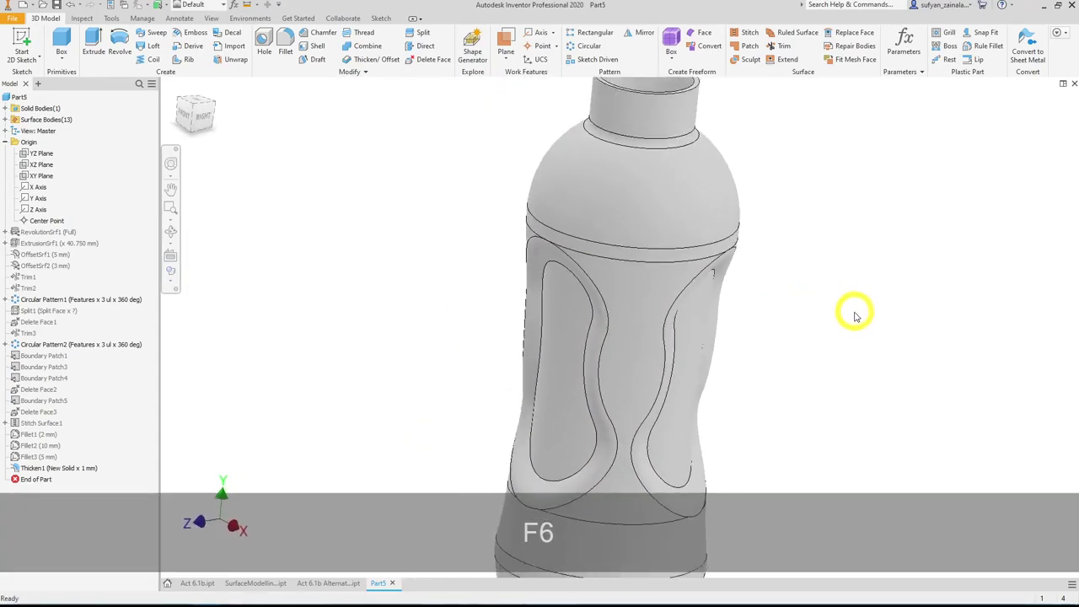